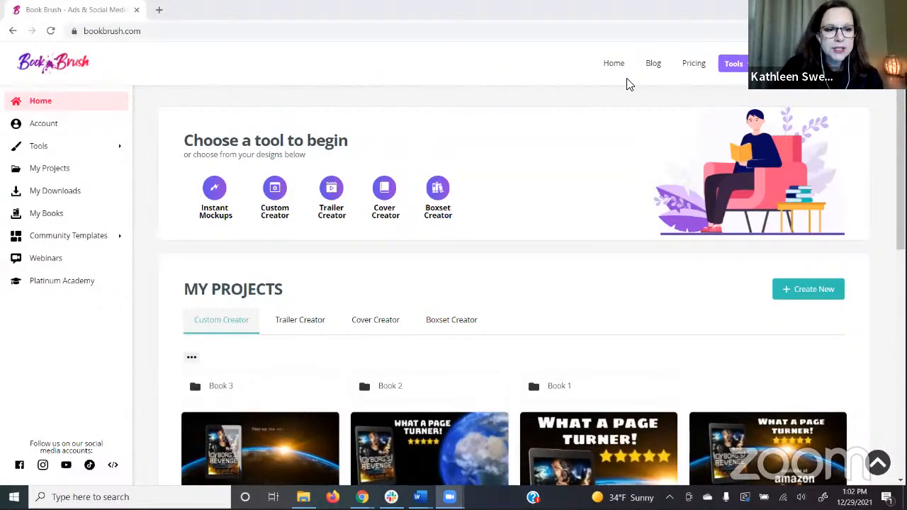
Step: Open the Instant Mockups tool for creating book promotion images
drag(183, 145, 352, 151)
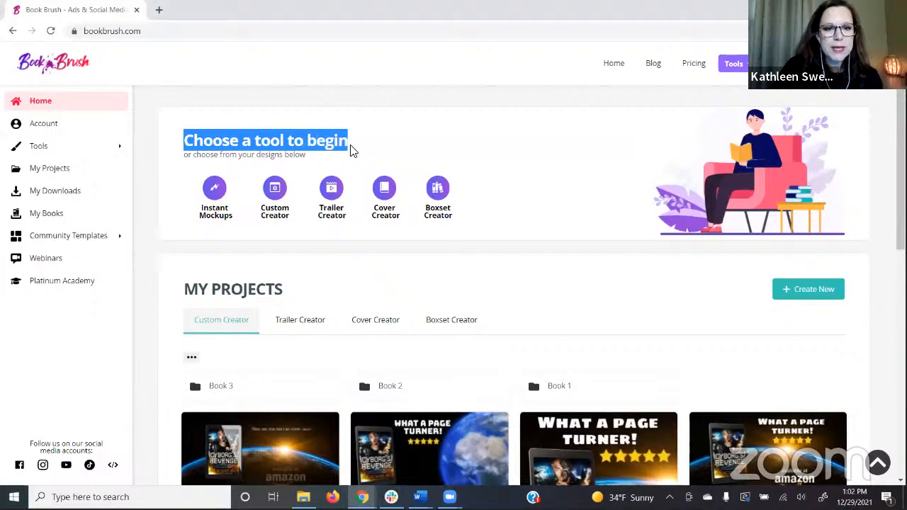
click(216, 192)
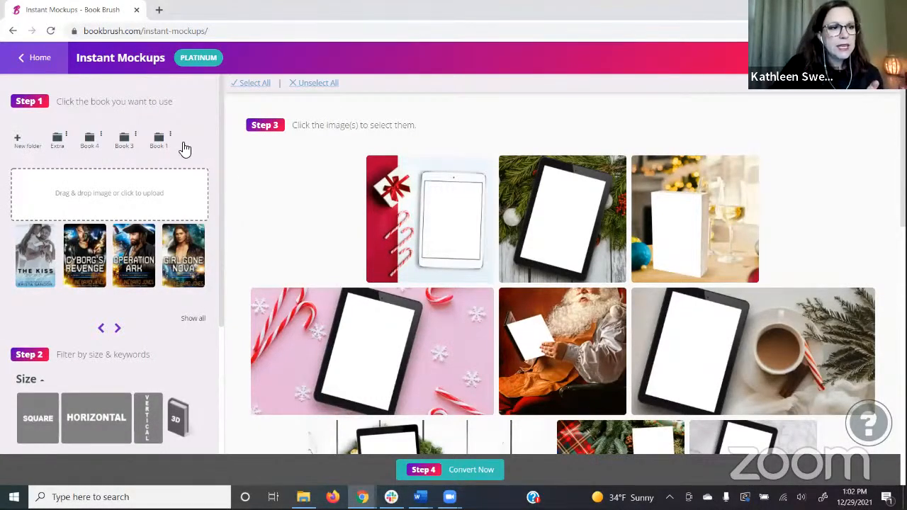
drag(58, 102, 170, 104)
click(171, 103)
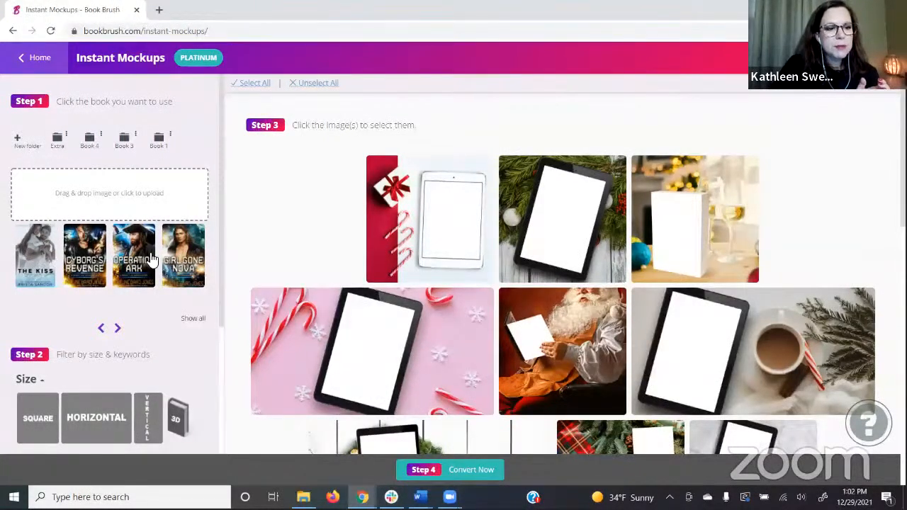
Step: Browse the uploaded book covers and the Book 1 folder, and select The Kiss Keeper cover from the main book list
click(118, 330)
click(118, 330)
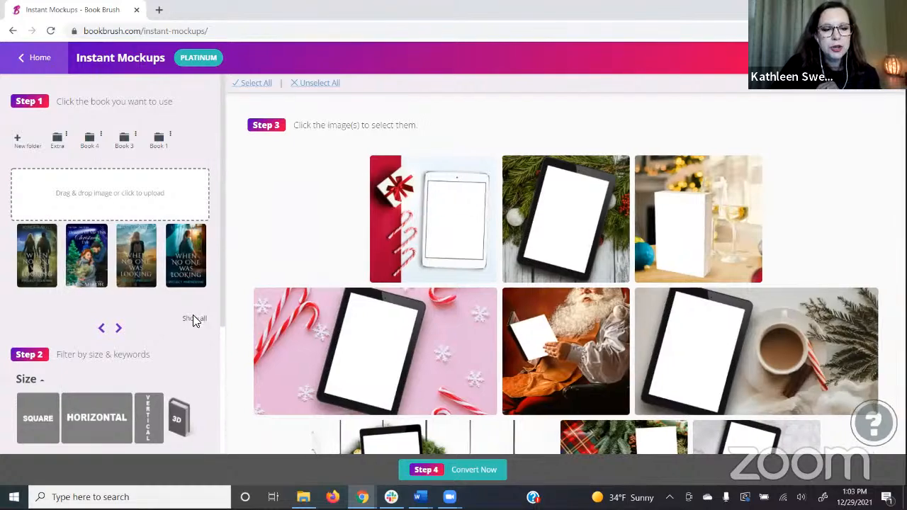
click(193, 319)
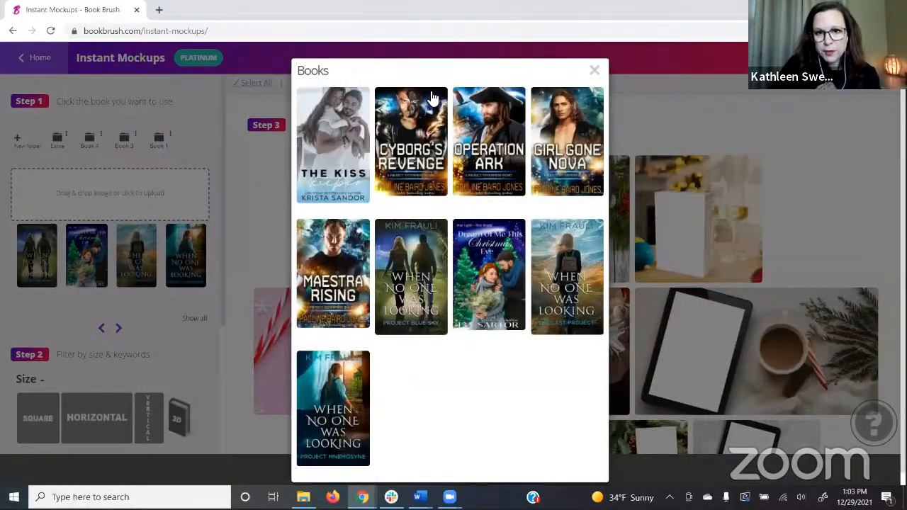
click(191, 230)
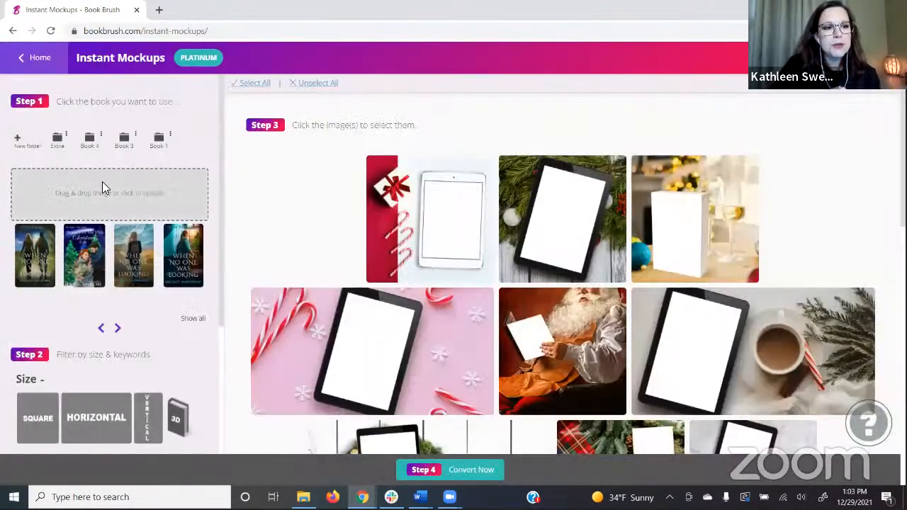
click(159, 142)
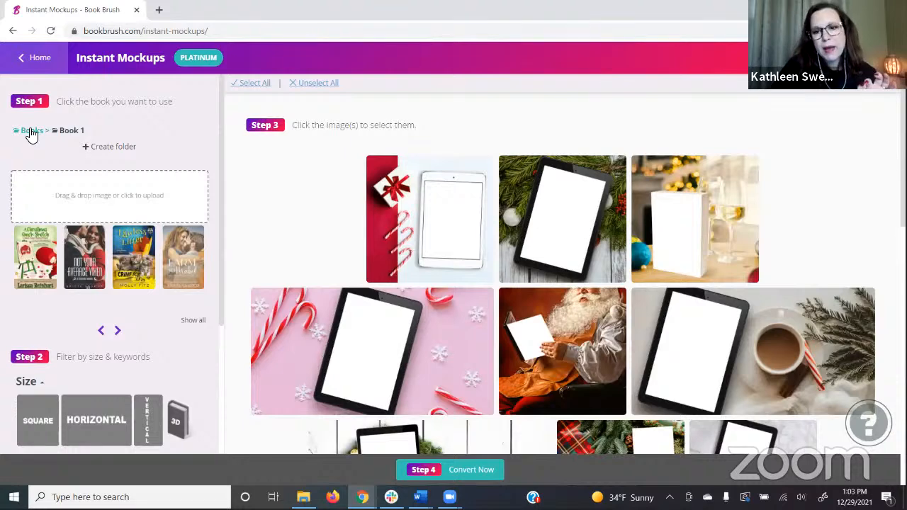
click(31, 132)
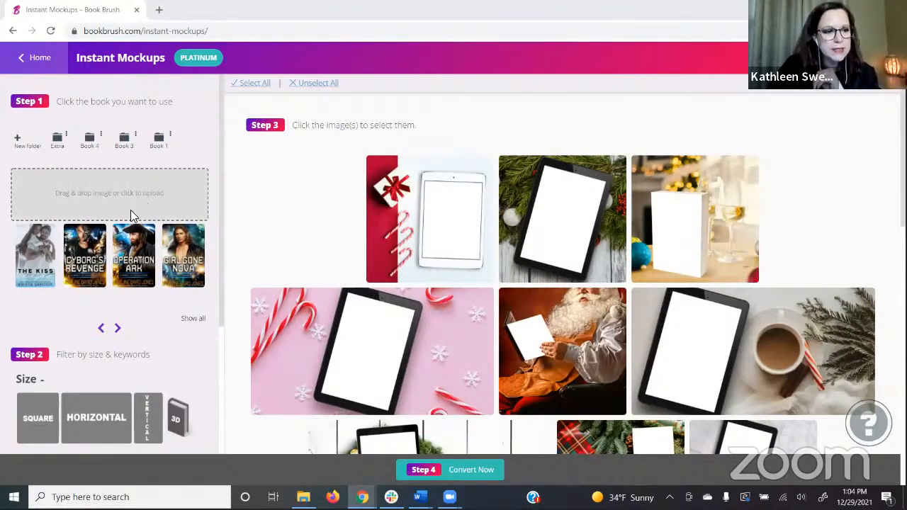
click(29, 257)
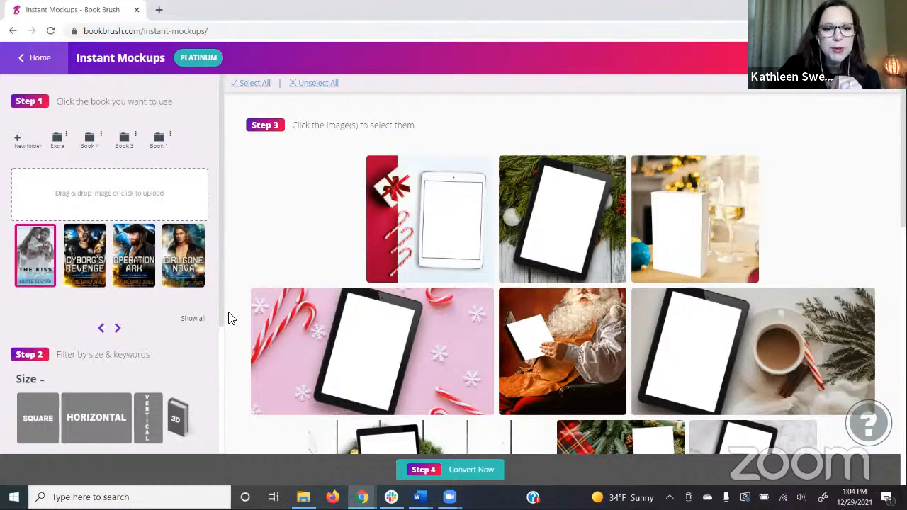
Step: Look over the size and keyword filters and the available mockup templates
scroll(134, 311, down, 1)
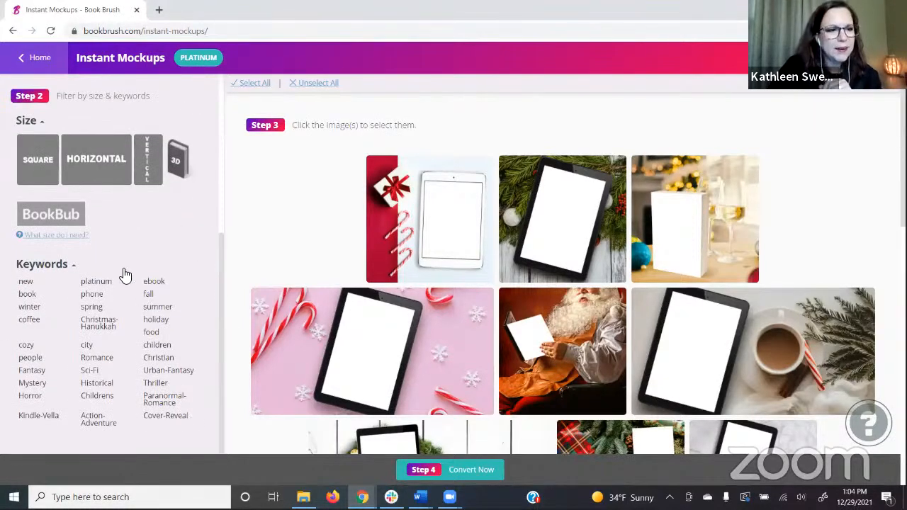
scroll(134, 204, up, 1)
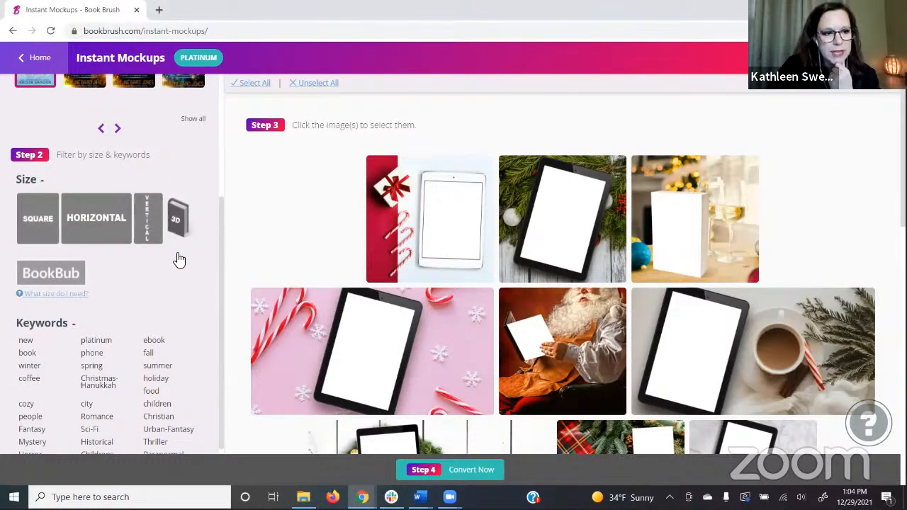
scroll(164, 282, down, 1)
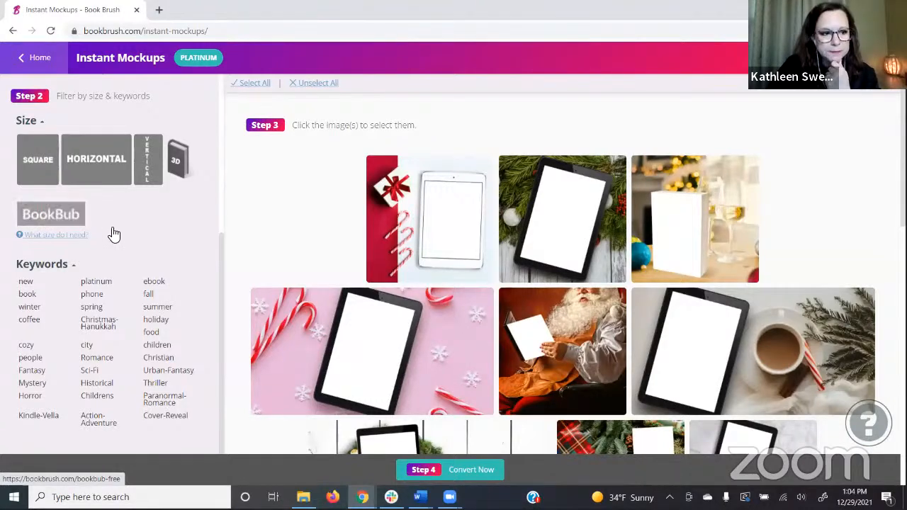
scroll(85, 253, down, 1)
scroll(48, 268, down, 1)
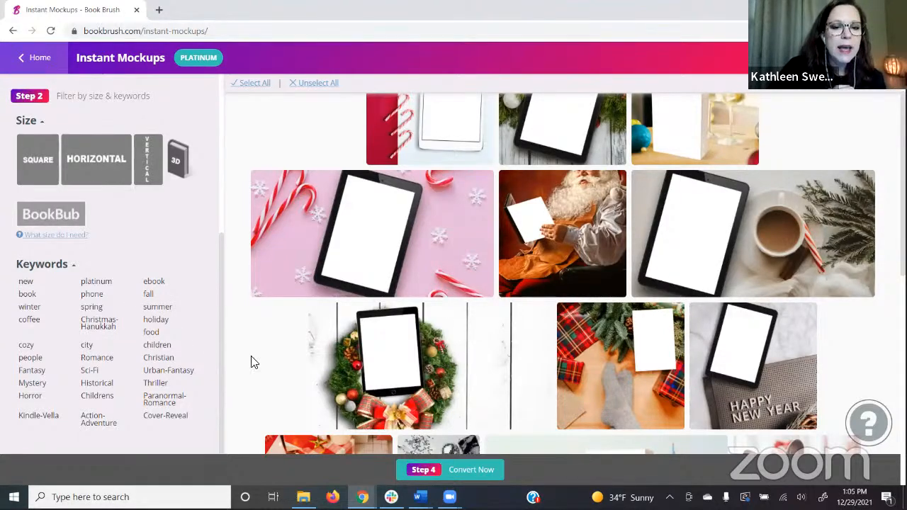
scroll(158, 212, up, 4)
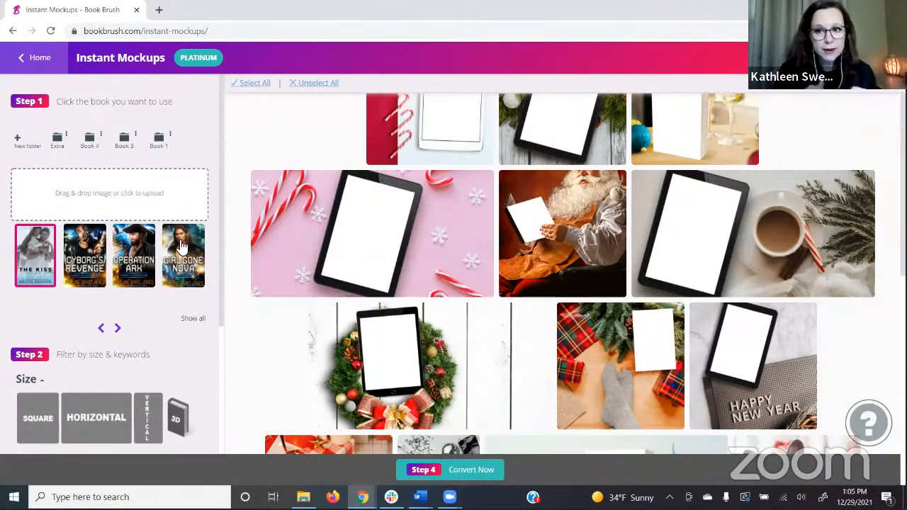
scroll(182, 248, down, 3)
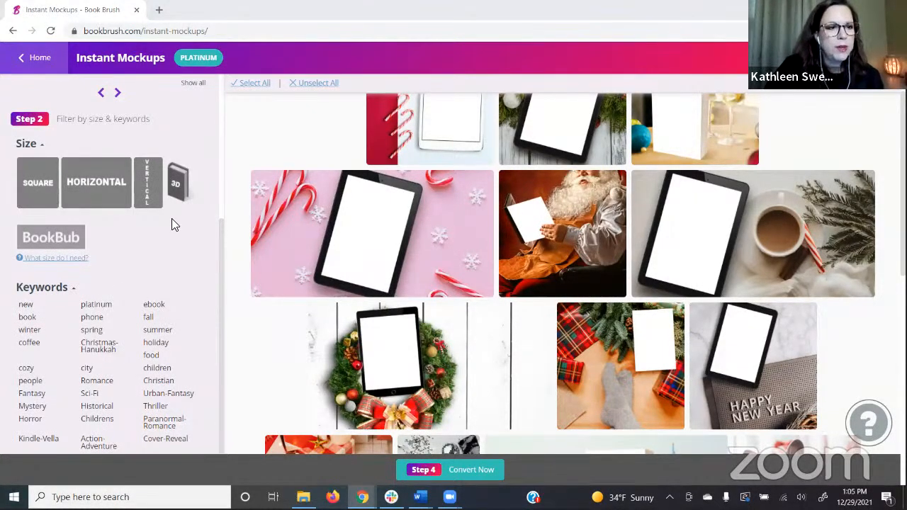
scroll(171, 218, up, 5)
scroll(39, 219, down, 2)
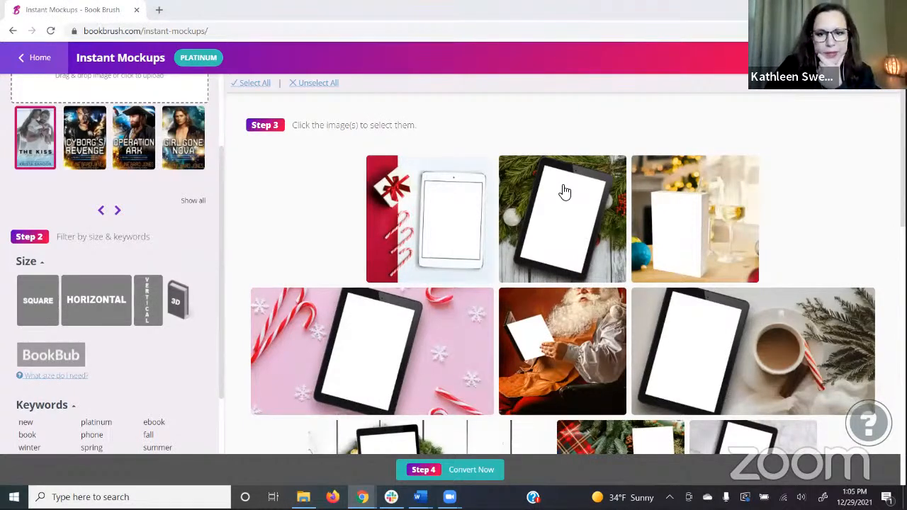
scroll(562, 193, down, 1)
scroll(510, 212, up, 1)
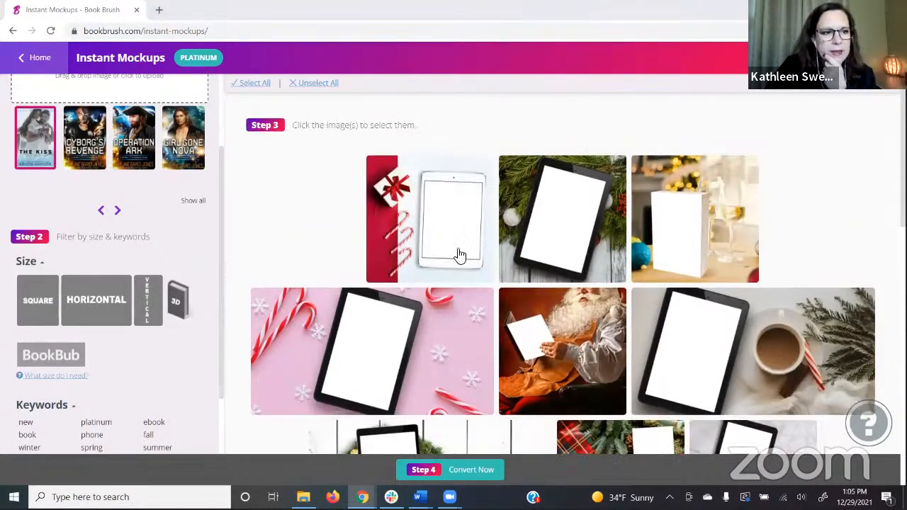
Step: Select the candy-cane tablet, coffee-cup tablet, 3D book with blue Christmas tree, and vertical confetti tablet mockups
click(414, 214)
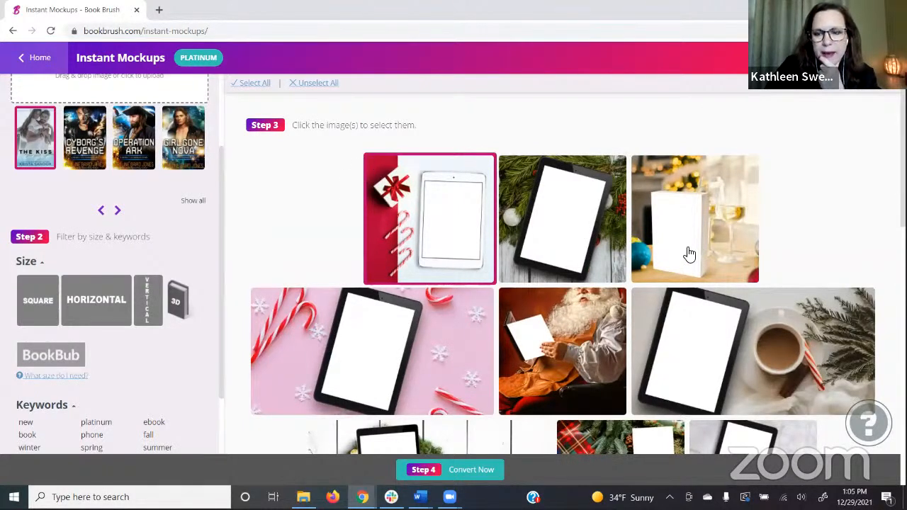
scroll(666, 197, down, 1)
scroll(669, 198, down, 3)
click(661, 180)
scroll(685, 284, down, 2)
scroll(637, 276, down, 2)
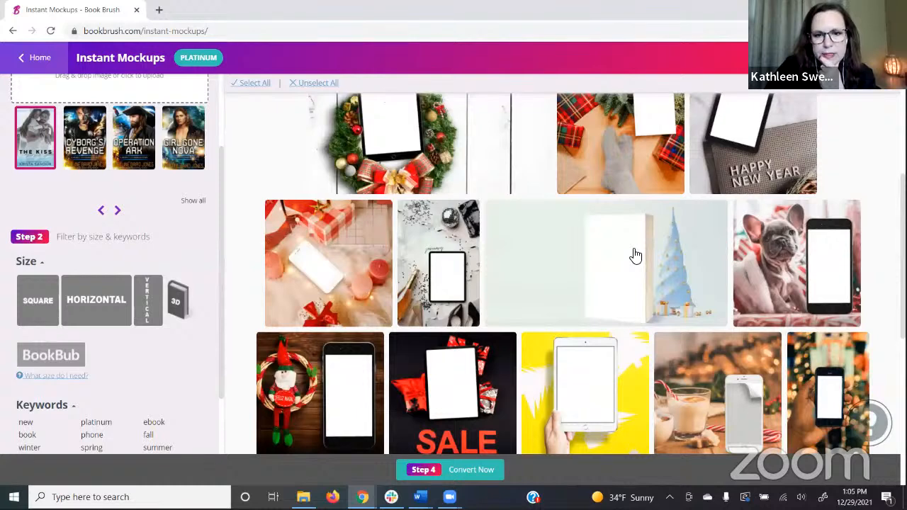
click(635, 255)
click(440, 284)
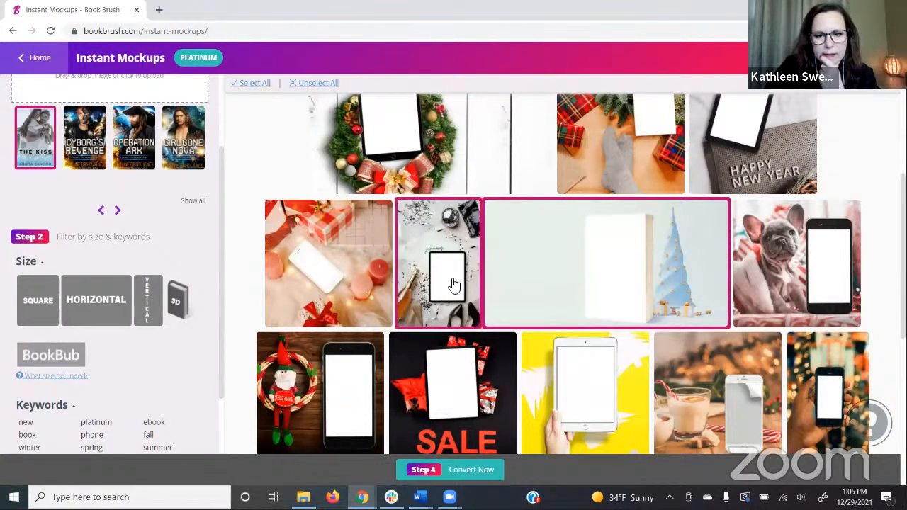
Step: Convert the selected mockups with the chosen cover and download the images
scroll(734, 366, down, 1)
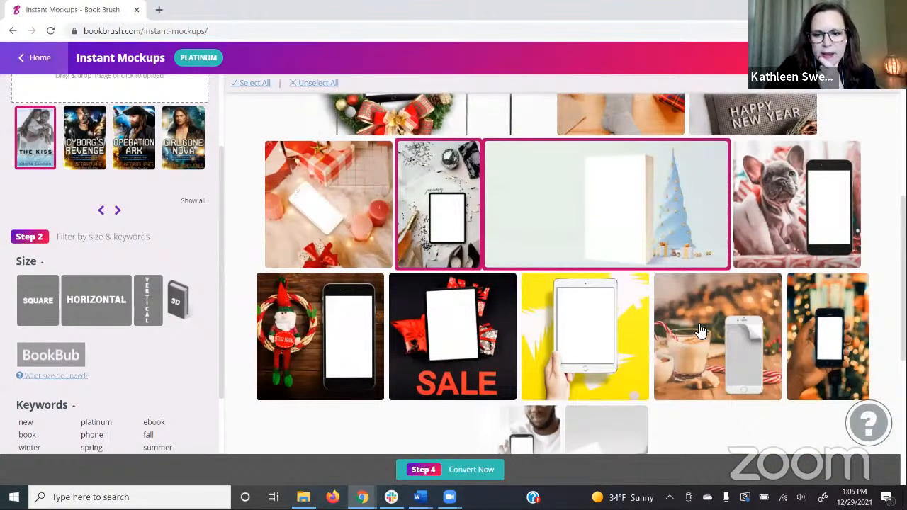
scroll(565, 374, down, 4)
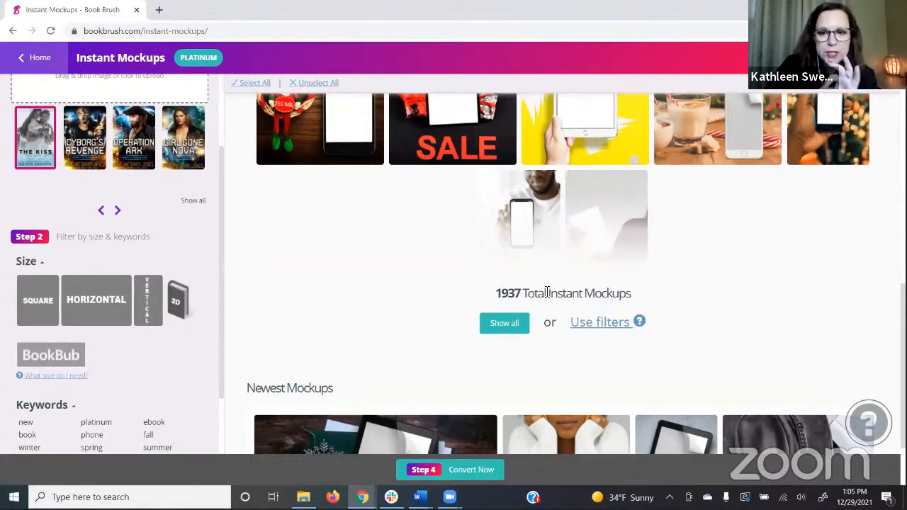
click(428, 471)
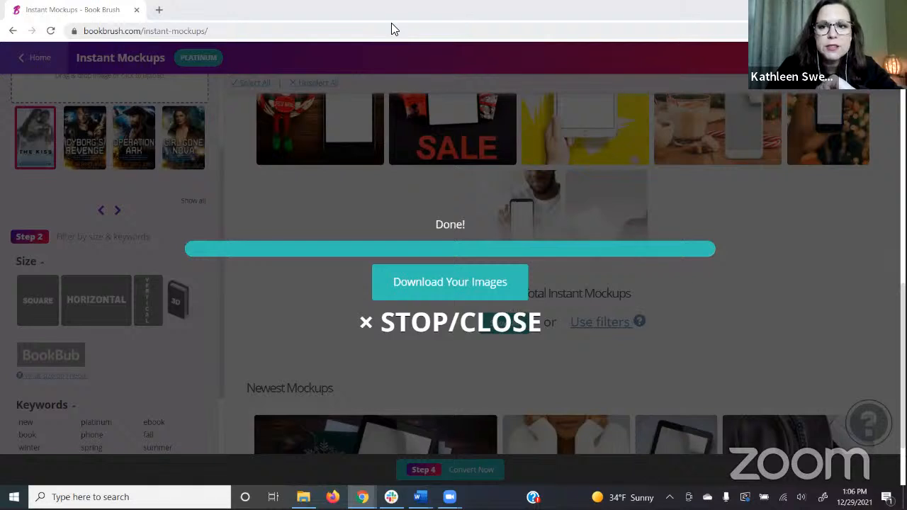
click(445, 285)
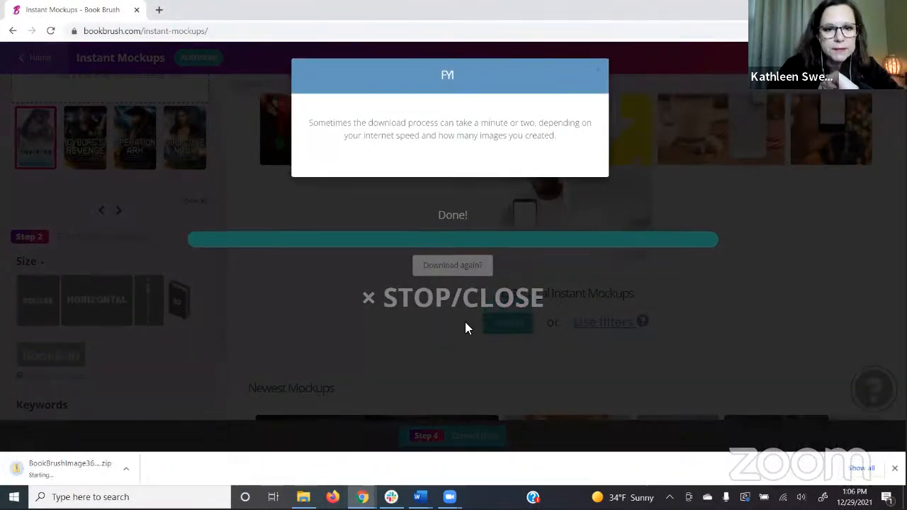
Step: Open the downloaded zip file and extract its contents to the BookBrushImage36851 folder in Downloads
click(41, 470)
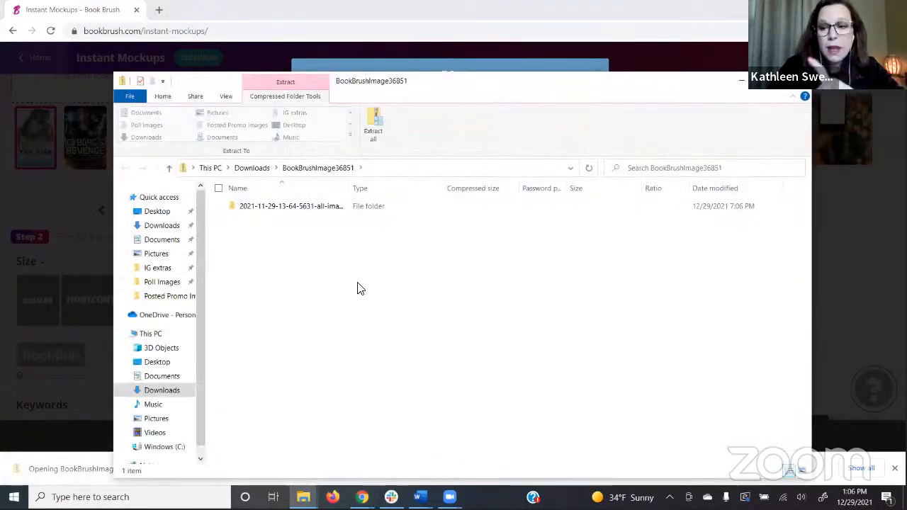
click(280, 206)
click(368, 135)
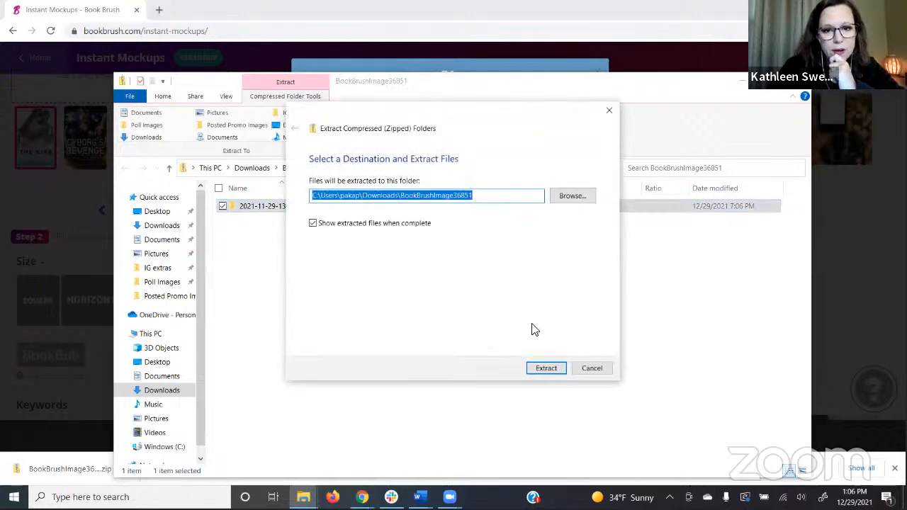
click(547, 368)
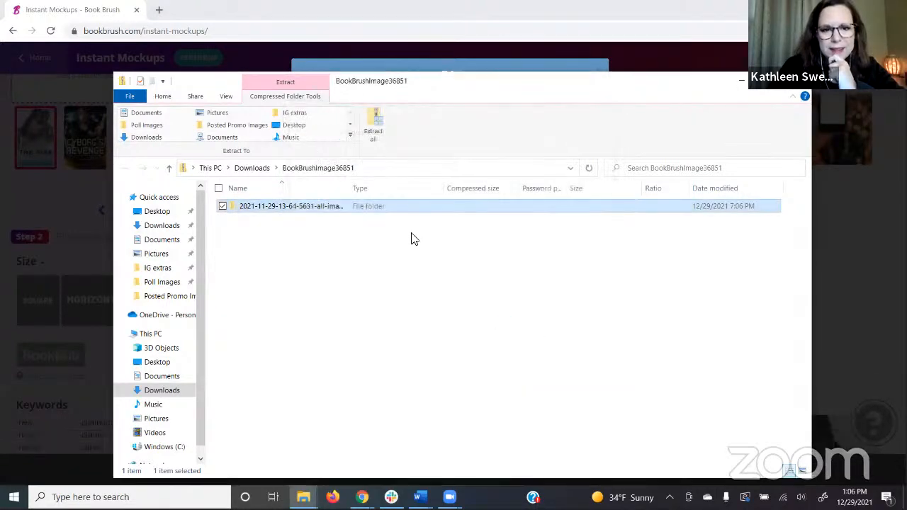
Step: Open the extracted all-images folder and view each of the four mockup images, starting with BookBrushImage913
double_click(289, 136)
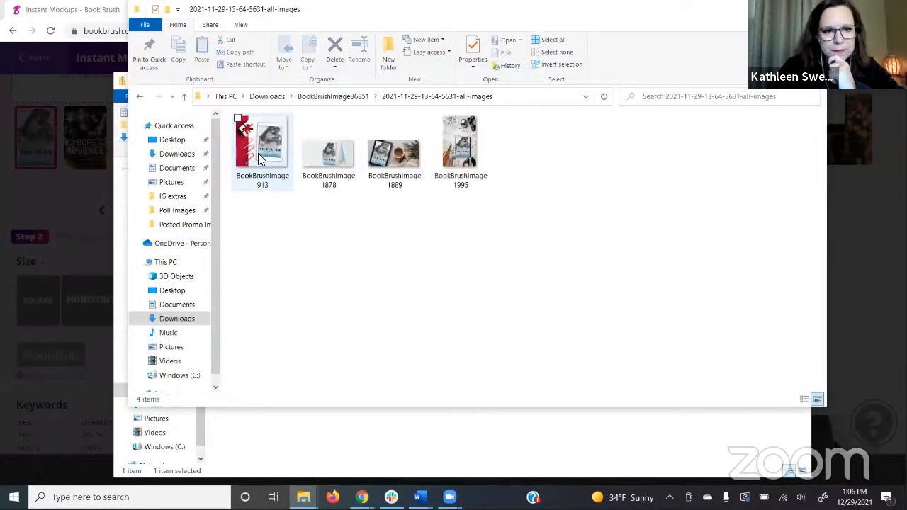
click(263, 154)
key(Return)
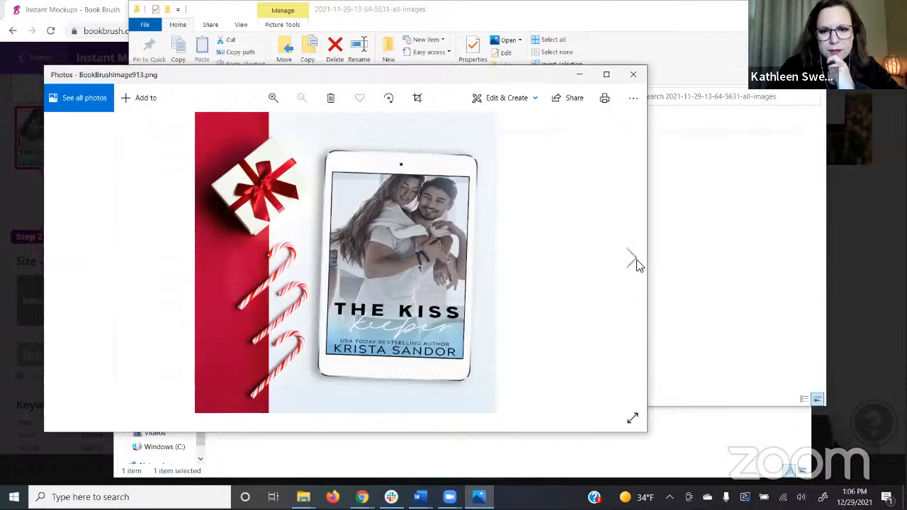
click(632, 255)
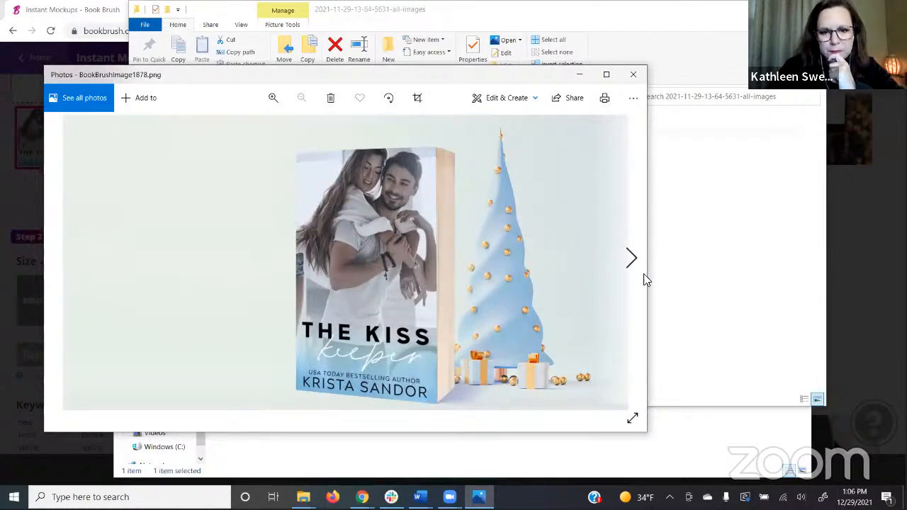
click(629, 260)
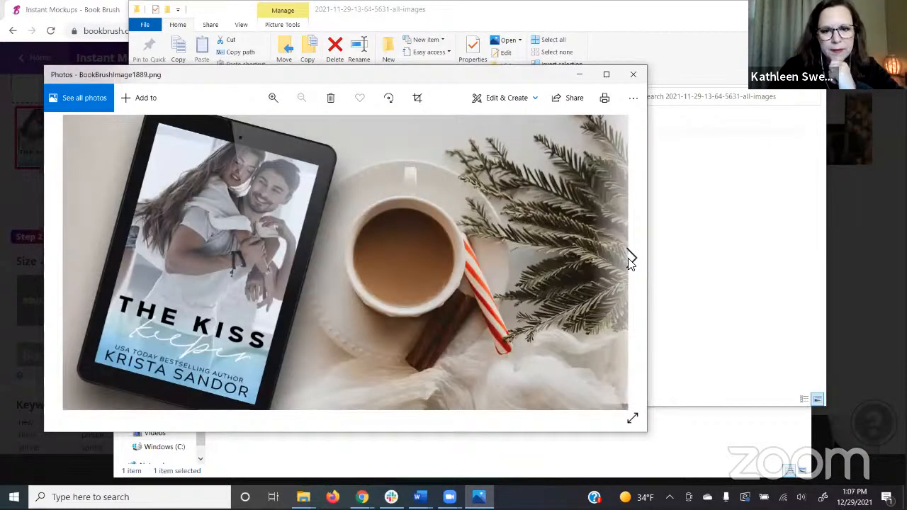
click(629, 259)
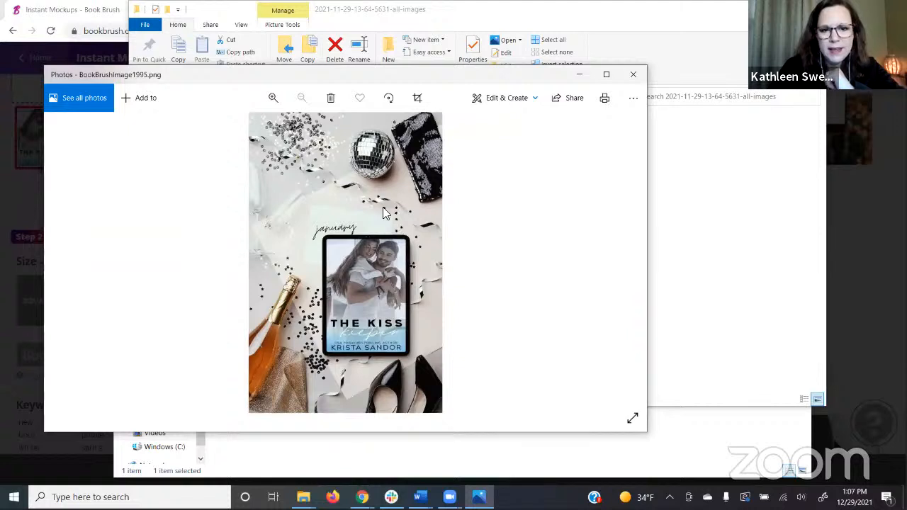
Step: Close the image viewer and both folder windows to return to the Instant Mockups page
click(635, 76)
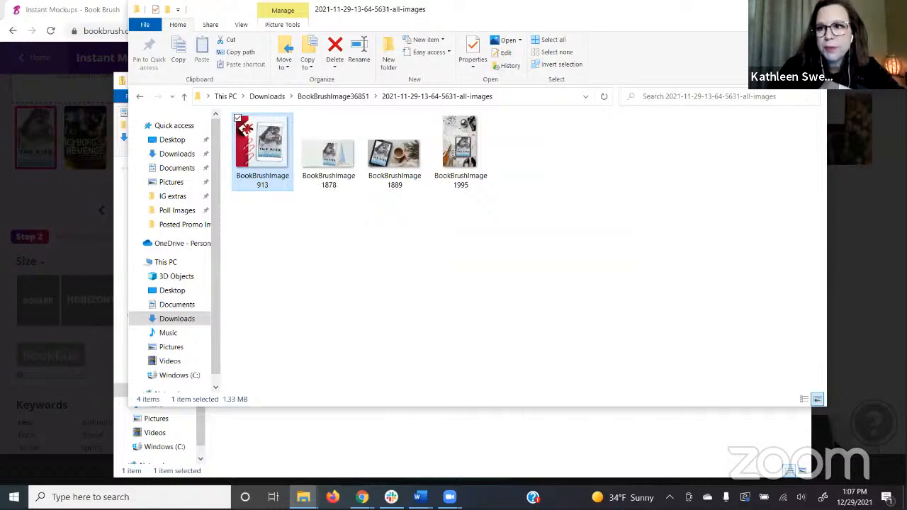
click(810, 10)
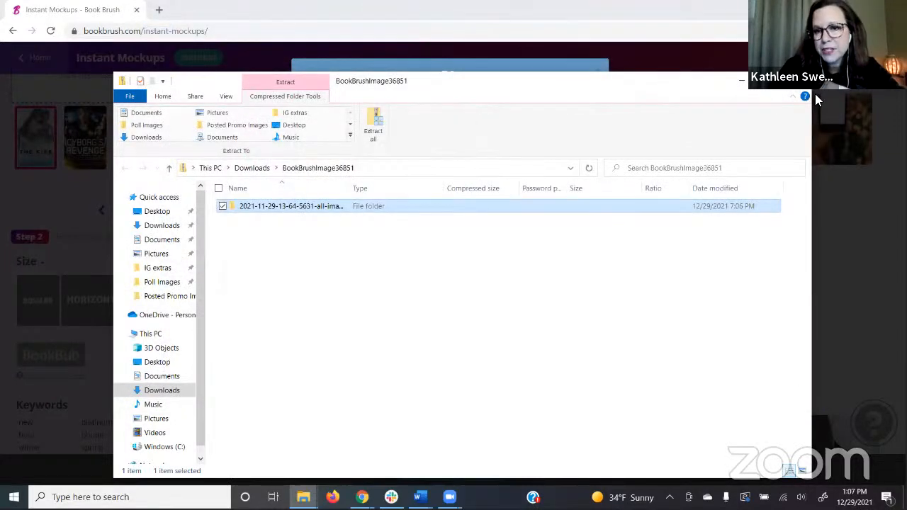
click(795, 80)
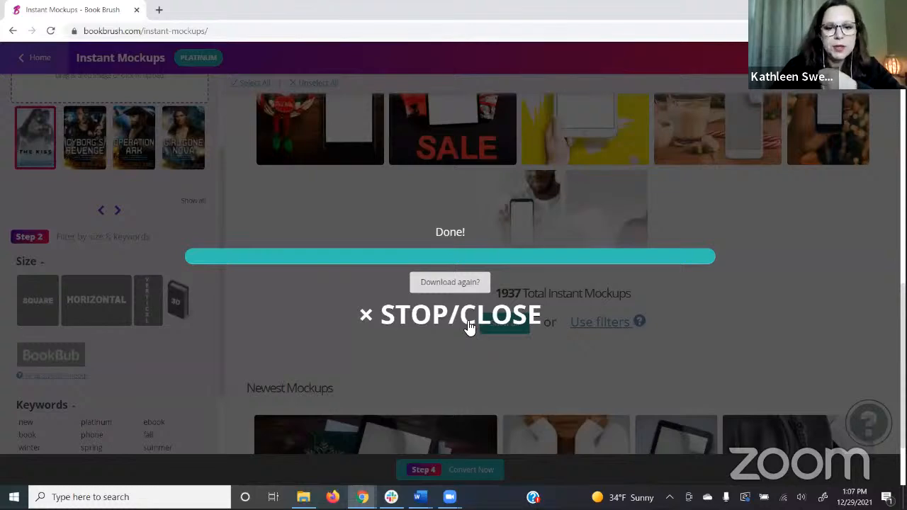
Step: Close the finished download overlay, filter the mockups by the "new" keyword and browse the matching templates
click(394, 320)
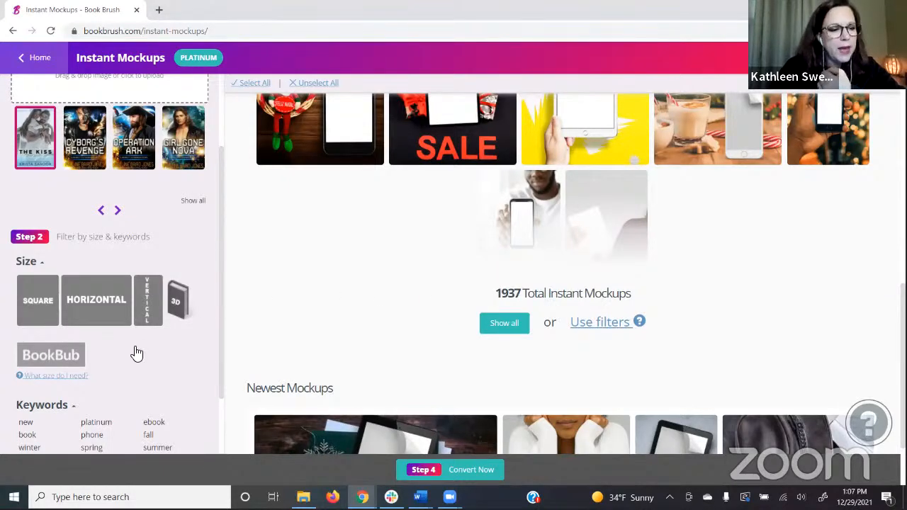
scroll(136, 352, down, 2)
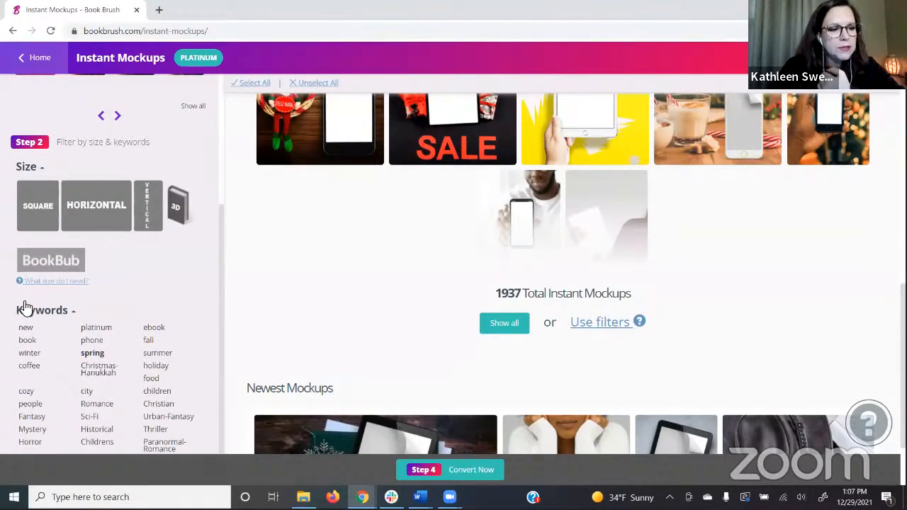
click(27, 327)
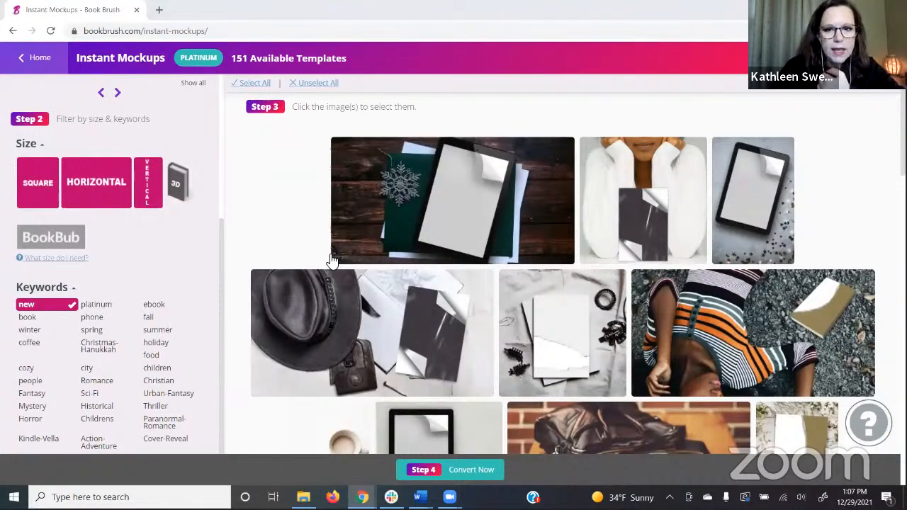
scroll(568, 303, down, 5)
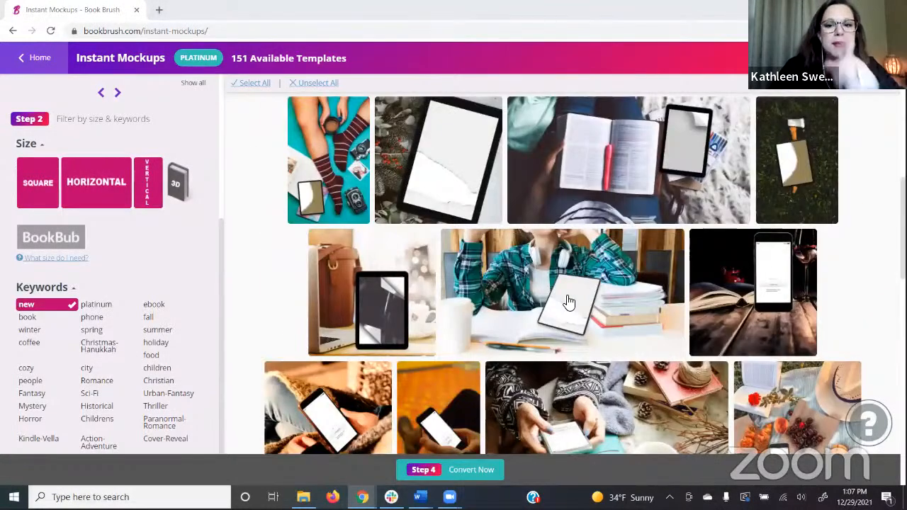
scroll(569, 302, down, 3)
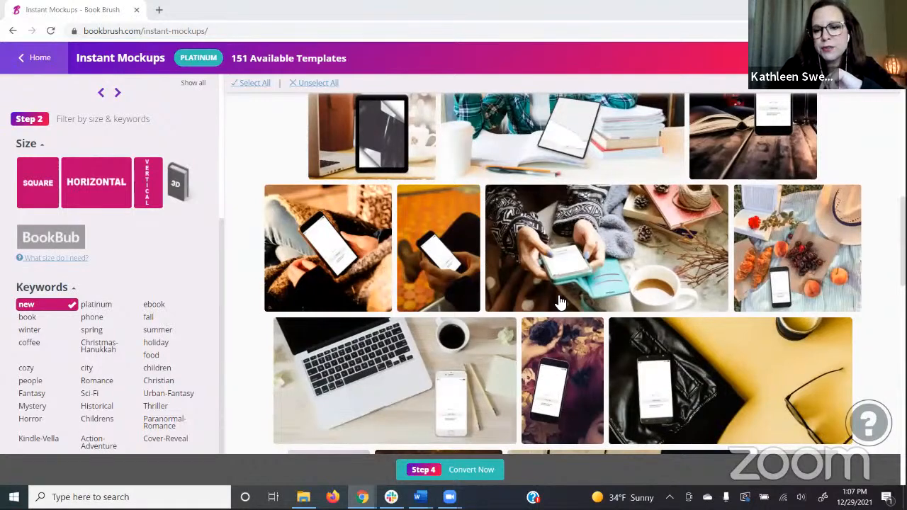
scroll(583, 303, down, 2)
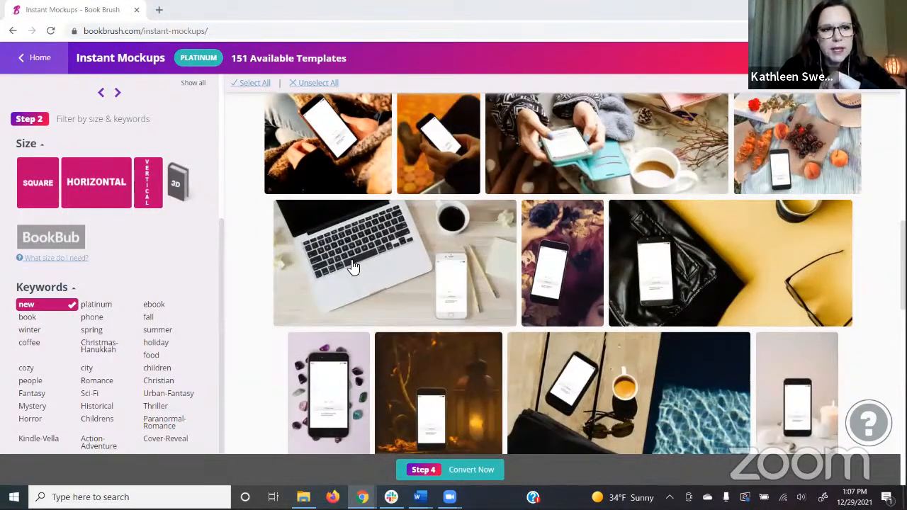
drag(232, 59, 337, 58)
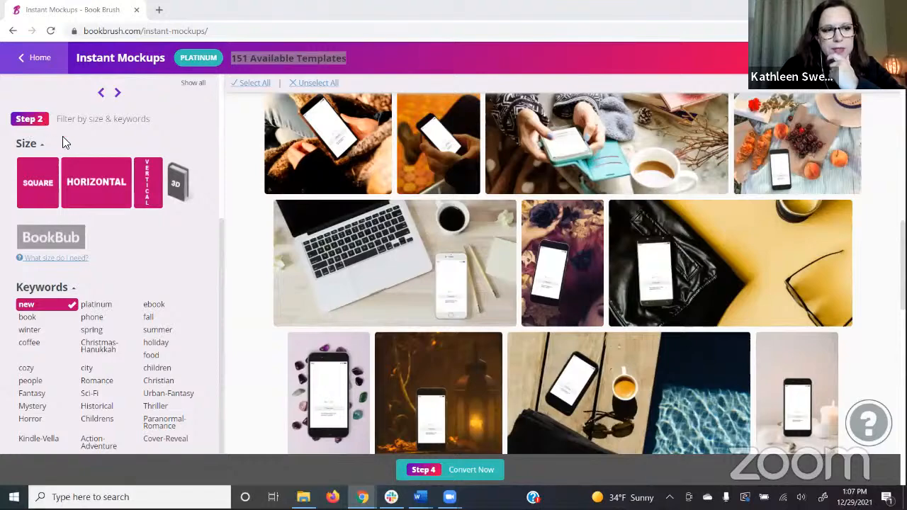
Step: Exclude the vertical and horizontal sizes so that only square templates are shown for the "new" keyword
click(148, 183)
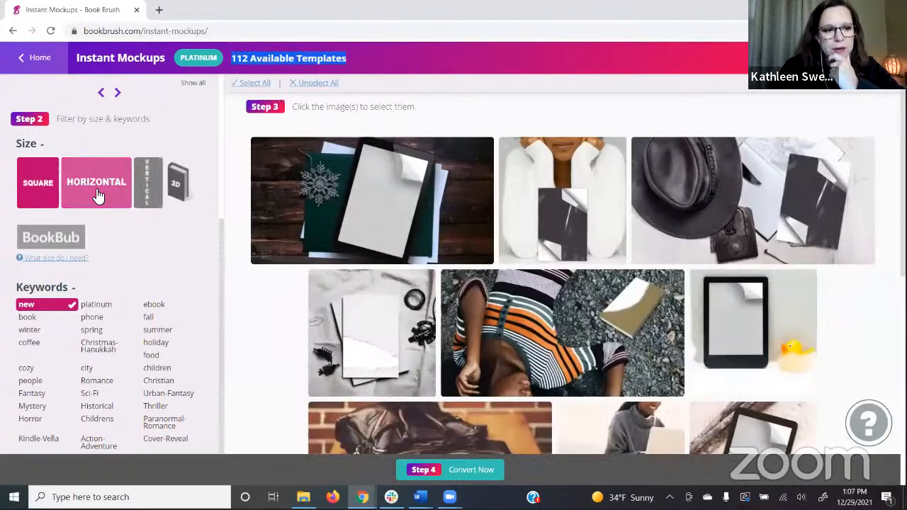
click(100, 183)
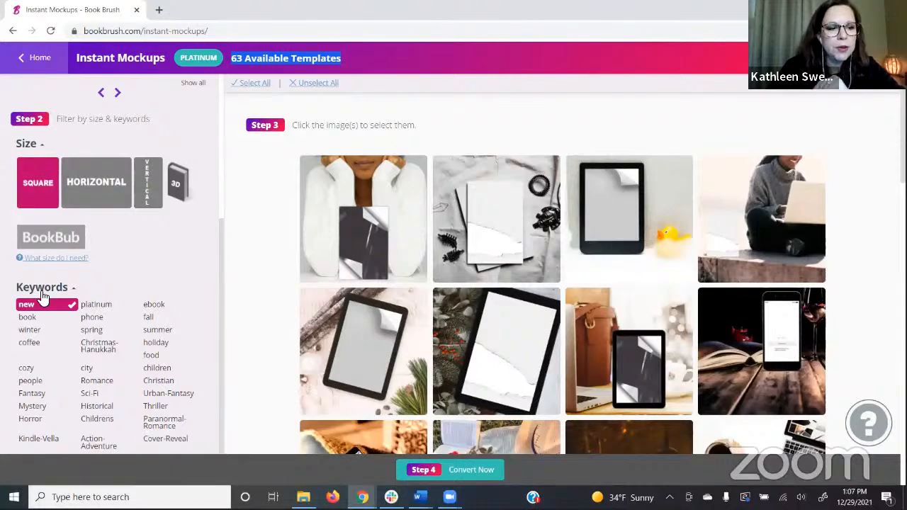
click(228, 61)
drag(232, 59, 338, 58)
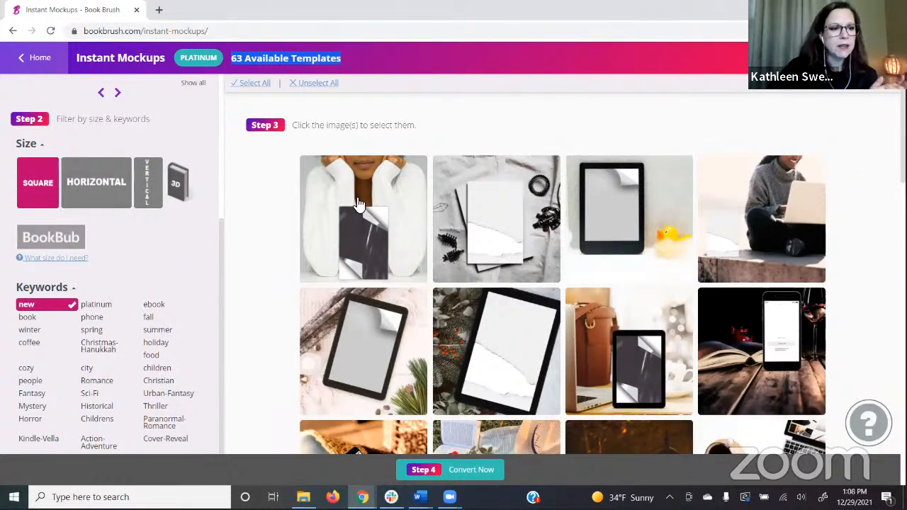
Step: Replace the "new" keyword filter with "platinum" and include the horizontal and vertical sizes alongside square
click(30, 306)
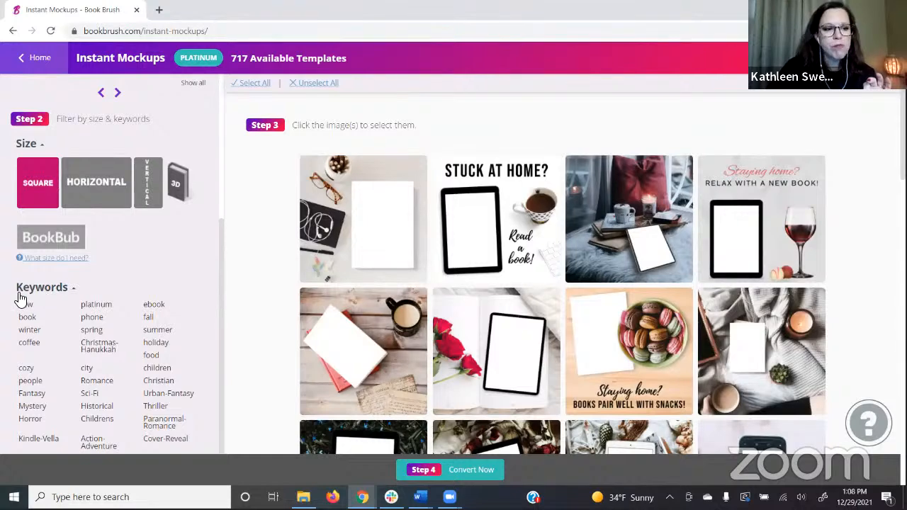
click(97, 305)
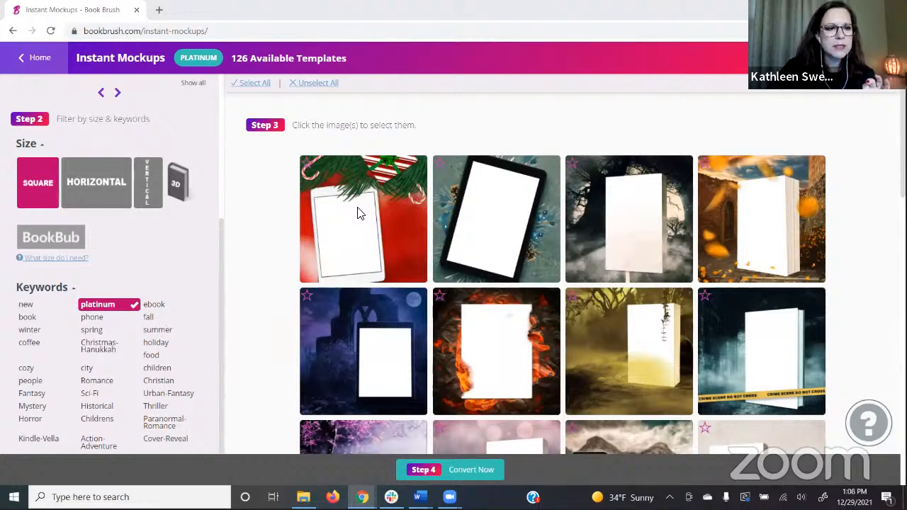
click(81, 188)
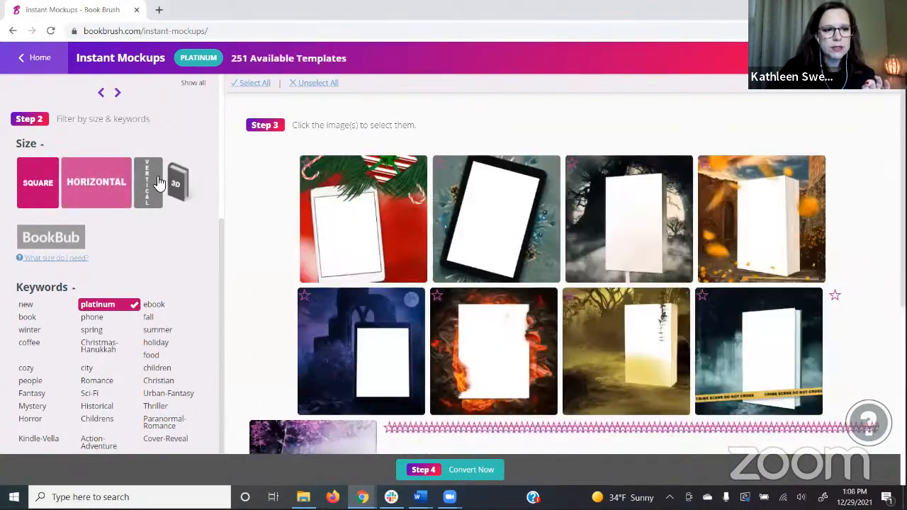
click(158, 183)
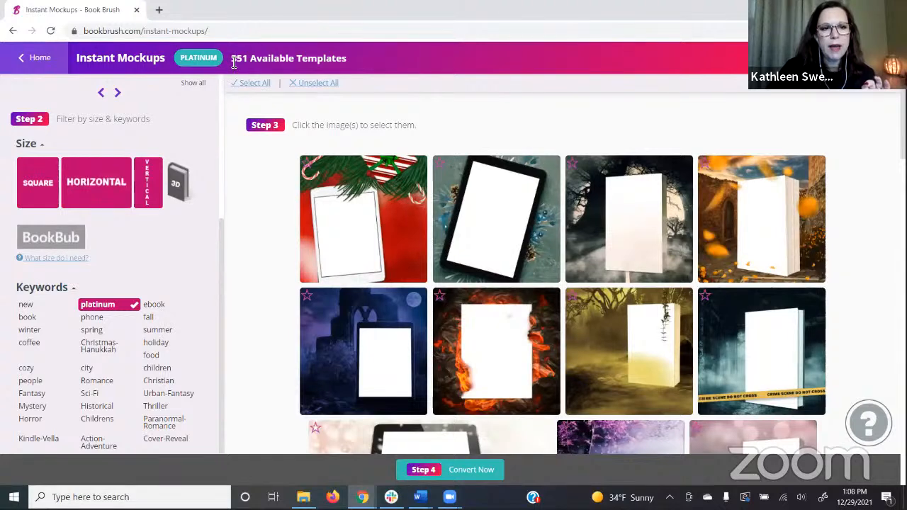
drag(231, 58, 354, 51)
click(353, 58)
drag(232, 58, 355, 55)
click(353, 55)
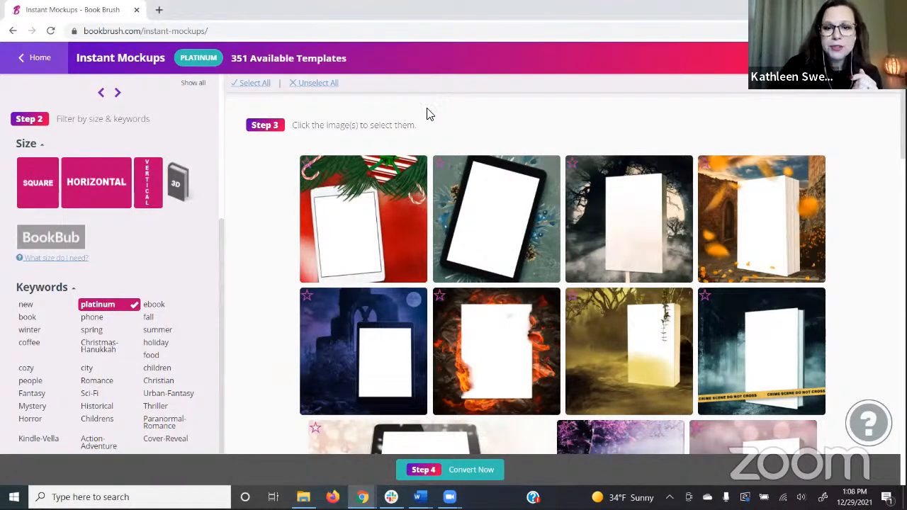
Step: Select the wide snowy tablet mockup among the platinum templates, and clear the whole selection
scroll(425, 152, down, 2)
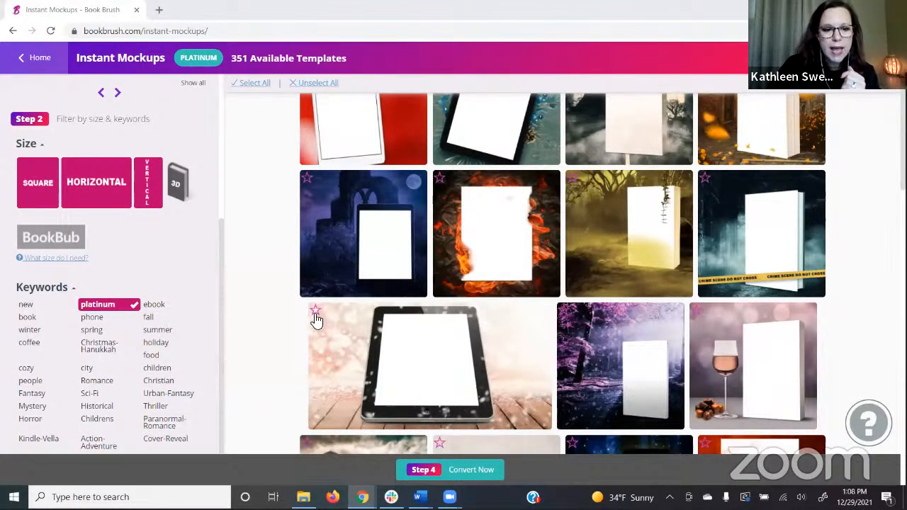
scroll(320, 319, down, 1)
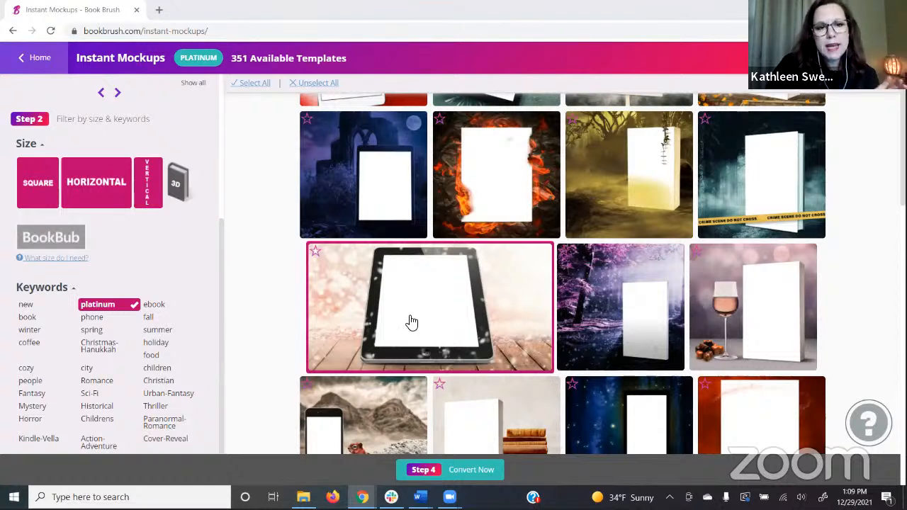
scroll(412, 316, up, 2)
scroll(415, 308, up, 1)
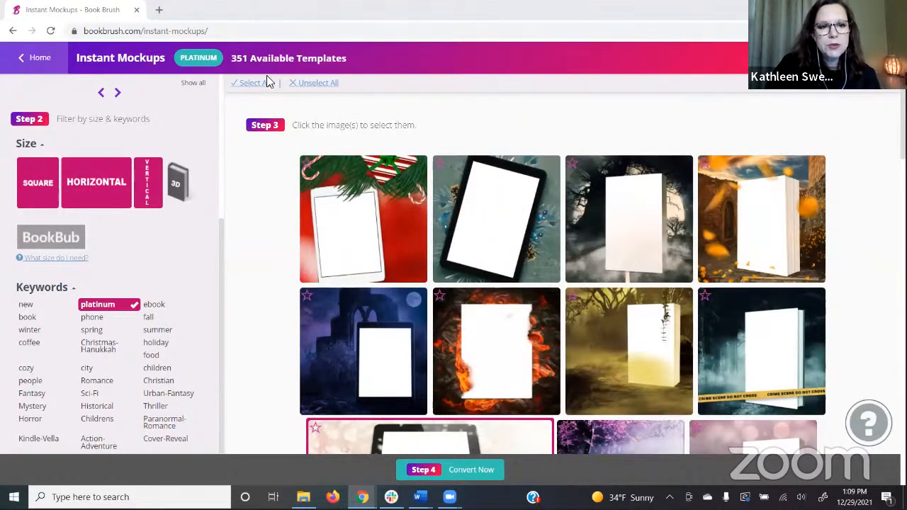
click(310, 85)
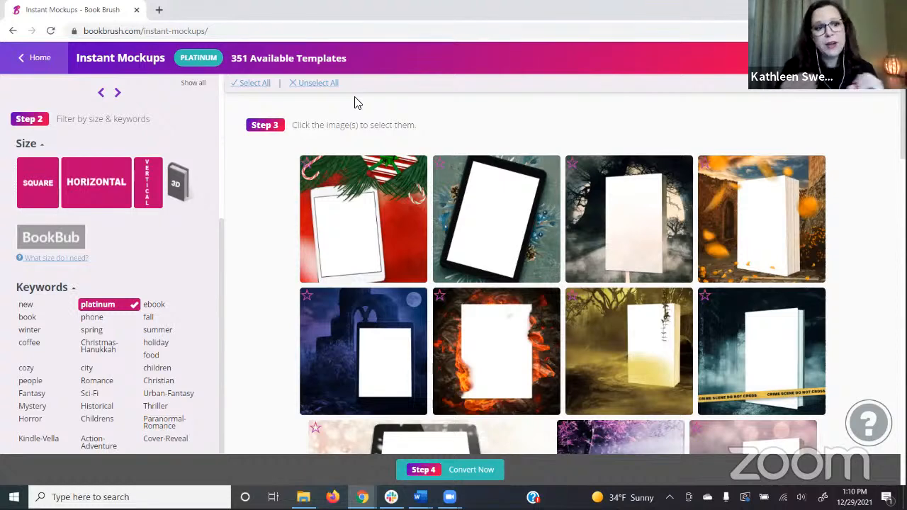
Step: Choose the Cyborg's Revenge cover as the book and replace the "platinum" keyword filter with "winter"
click(98, 310)
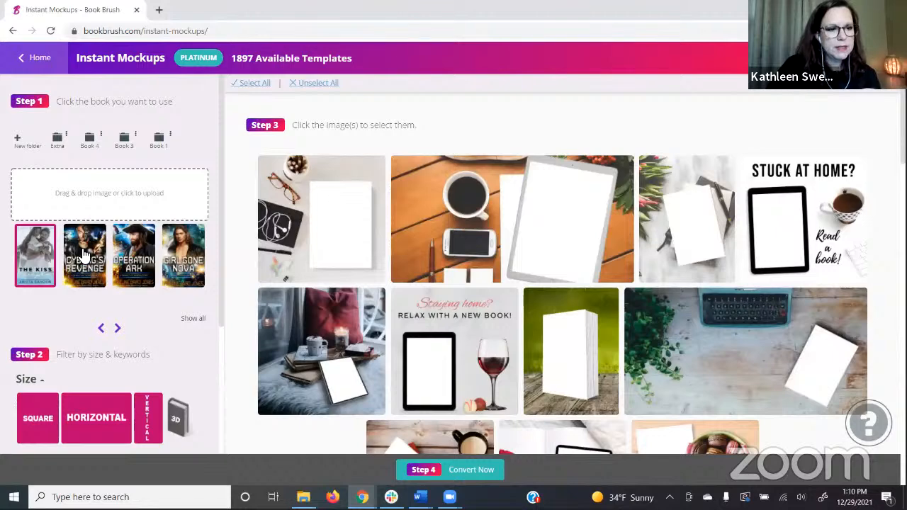
click(83, 251)
scroll(132, 290, down, 4)
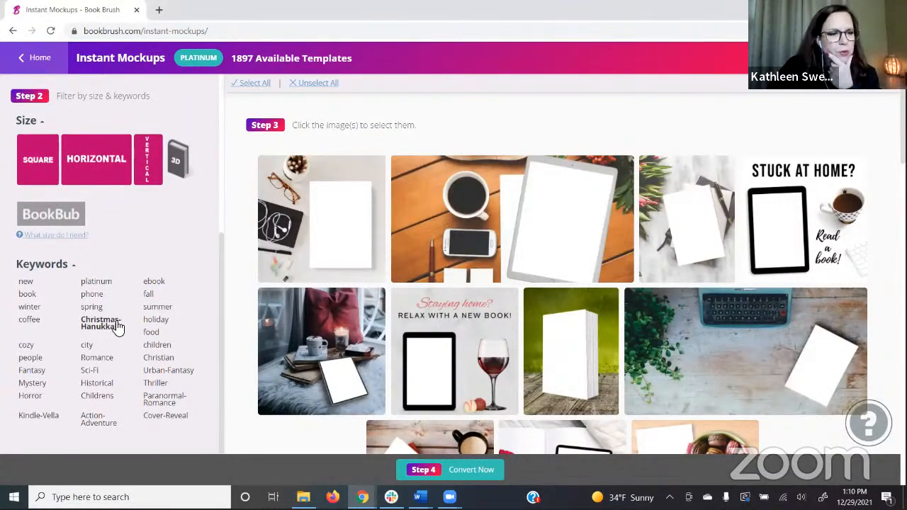
click(29, 309)
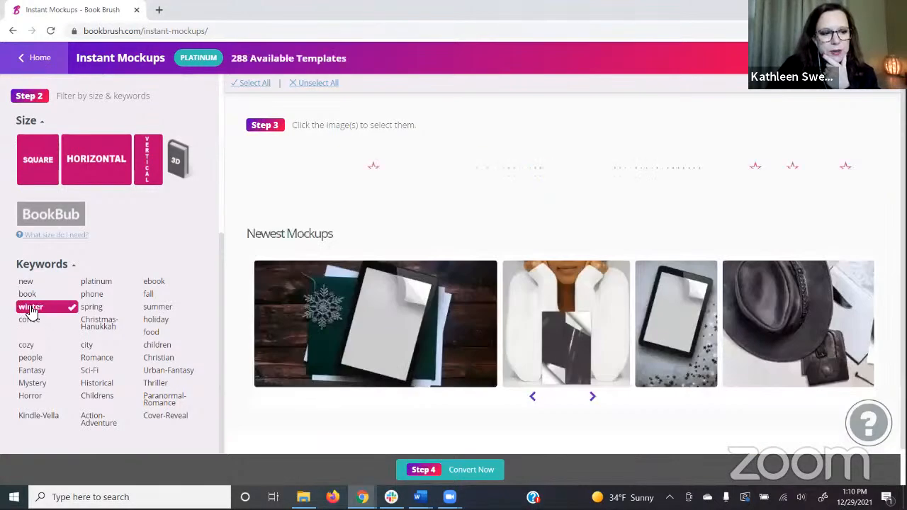
Step: Browse the winter mockup templates to examine the range of scenes, devices and formats on offer
scroll(482, 261, down, 2)
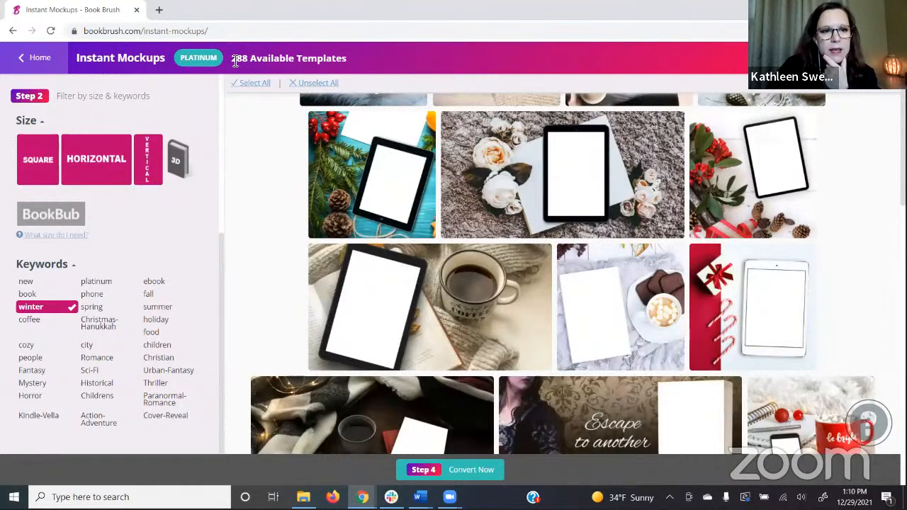
drag(236, 61, 405, 97)
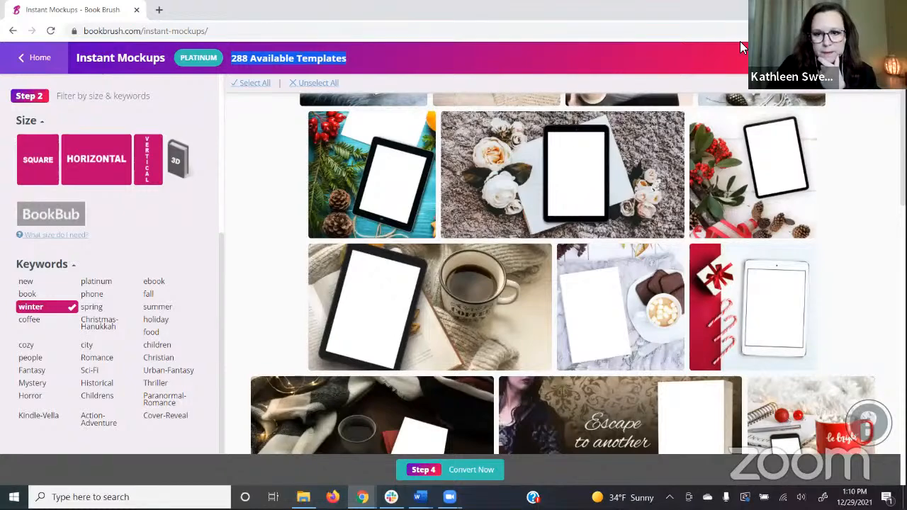
scroll(740, 41, down, 4)
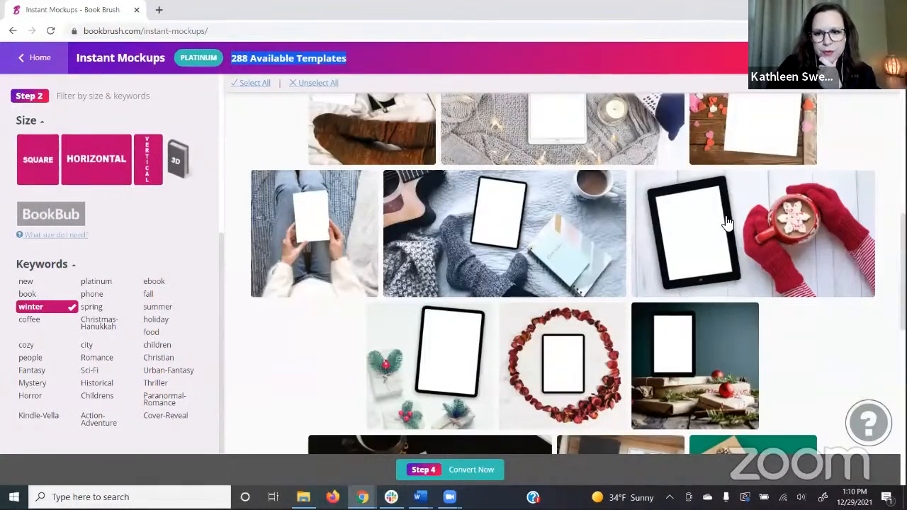
scroll(728, 224, down, 4)
scroll(728, 223, down, 8)
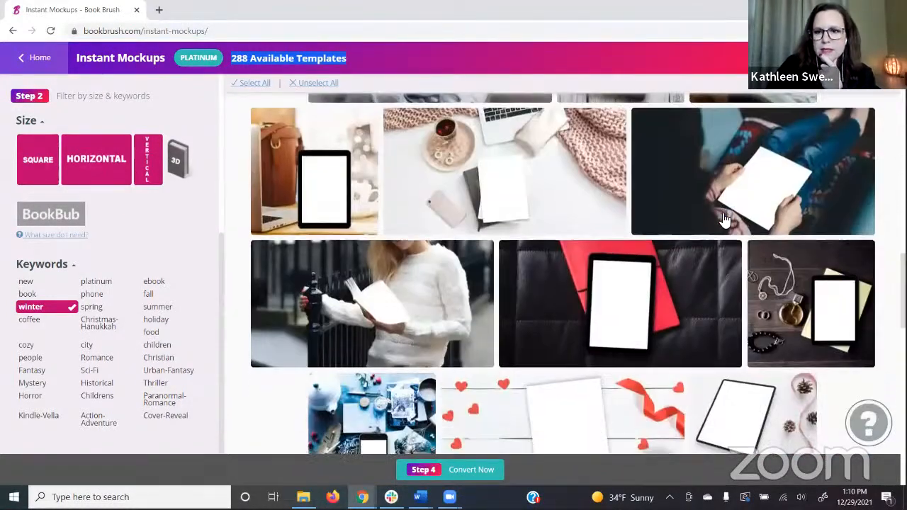
scroll(725, 219, down, 8)
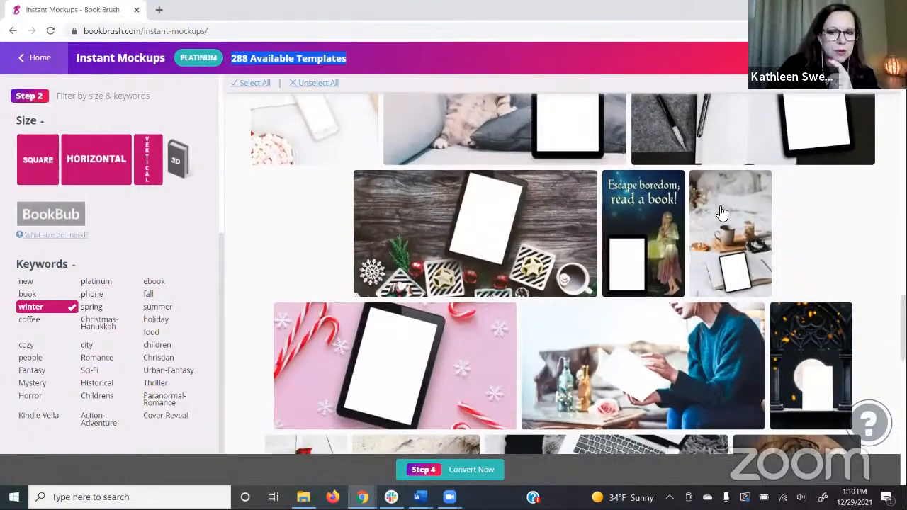
scroll(721, 214, down, 4)
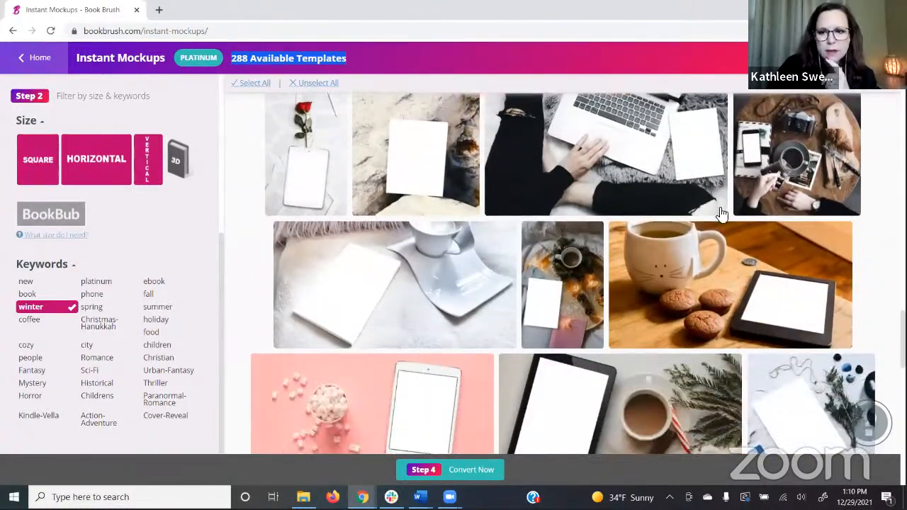
scroll(627, 263, down, 3)
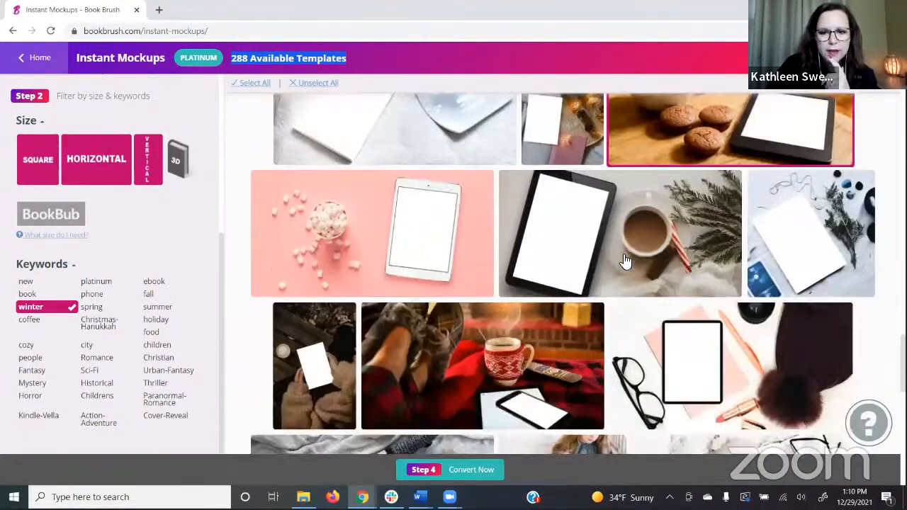
scroll(620, 254, down, 5)
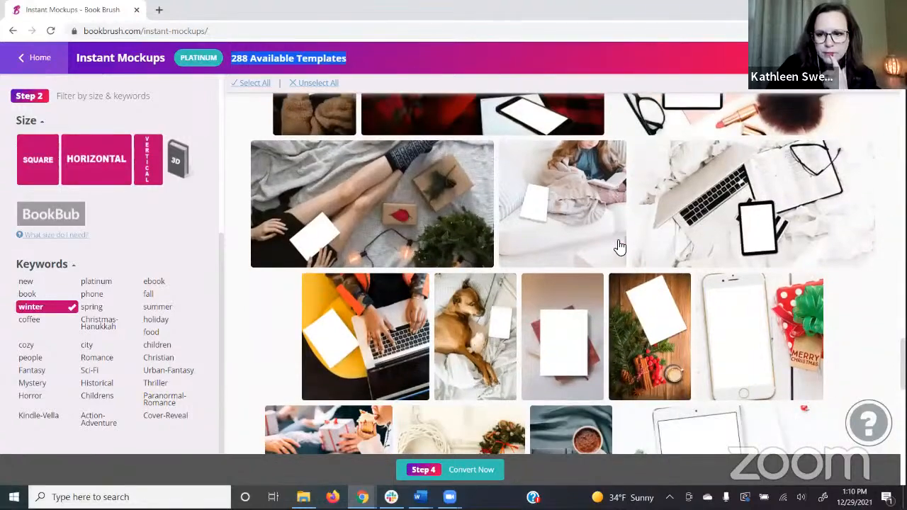
scroll(664, 225, down, 3)
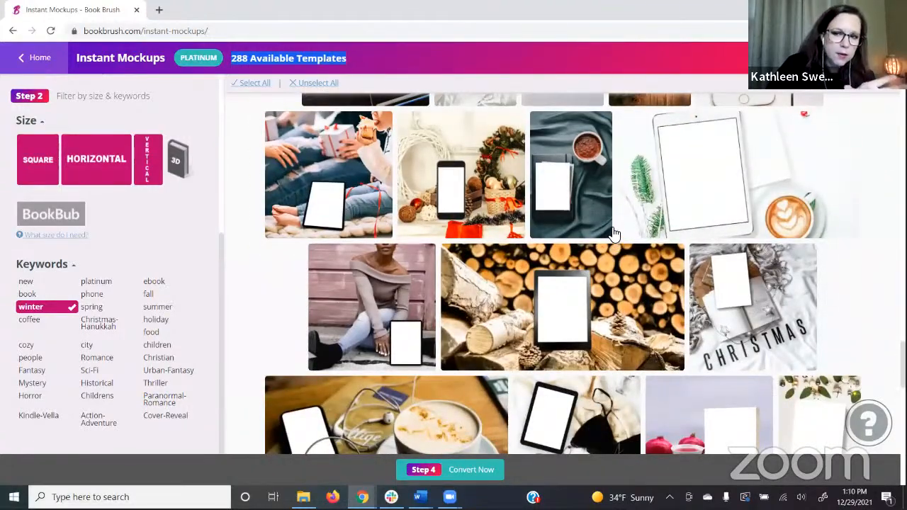
scroll(615, 228, down, 5)
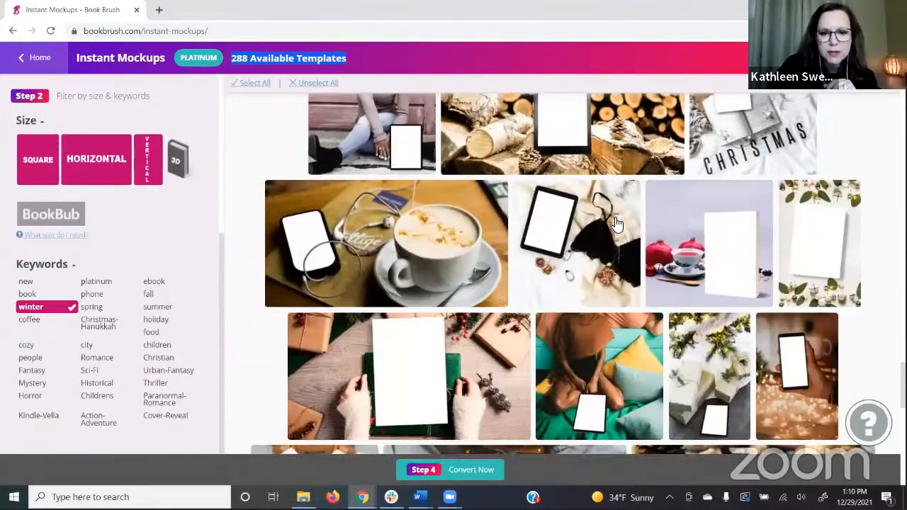
scroll(616, 224, down, 6)
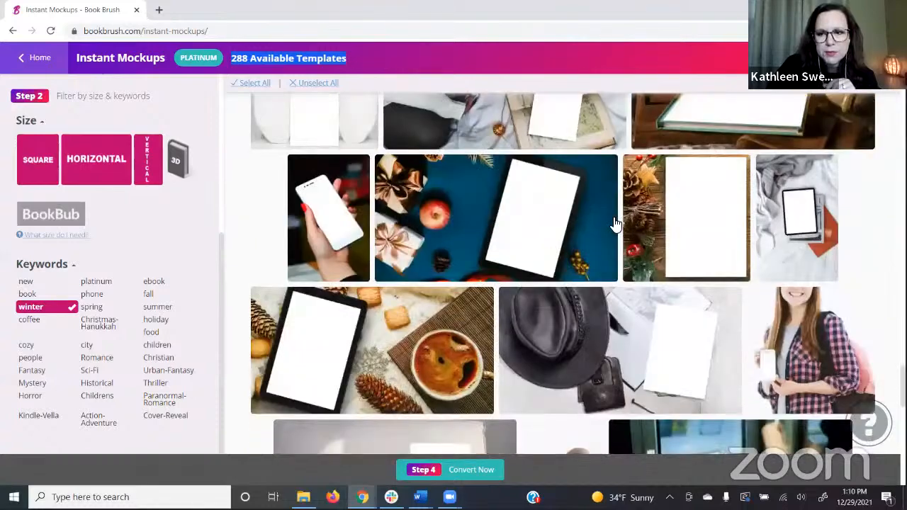
scroll(616, 222, down, 2)
scroll(616, 220, down, 5)
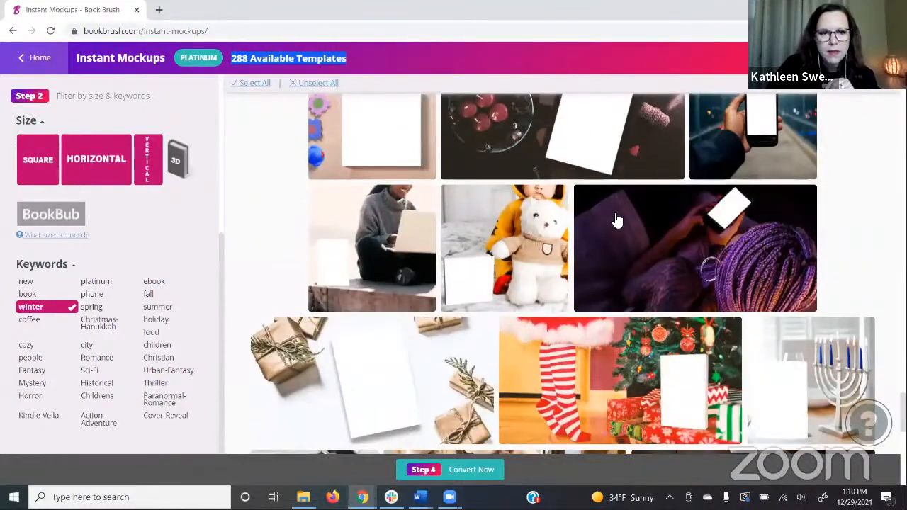
scroll(616, 216, down, 2)
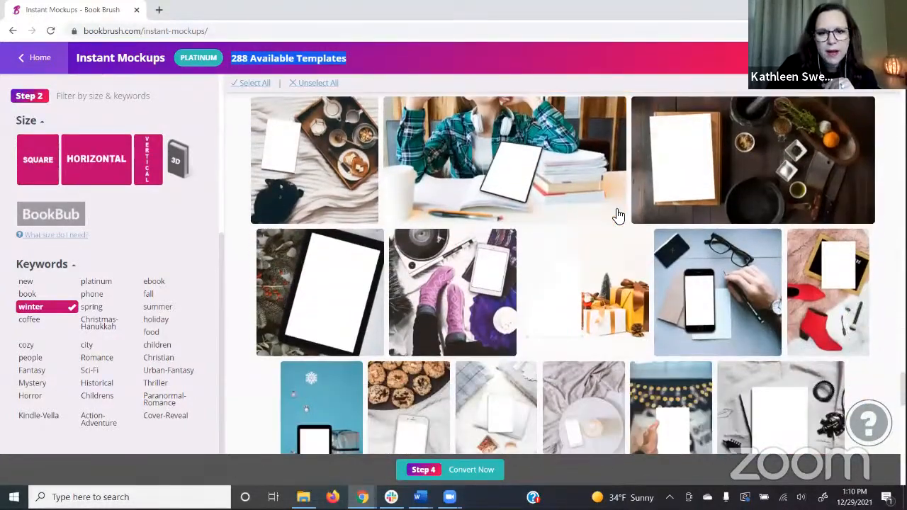
Step: Select the cookies phone, coffee-cup tablet, pinecone tablet and bedding tablet mockups among the winter templates
scroll(420, 238, down, 1)
scroll(560, 244, down, 3)
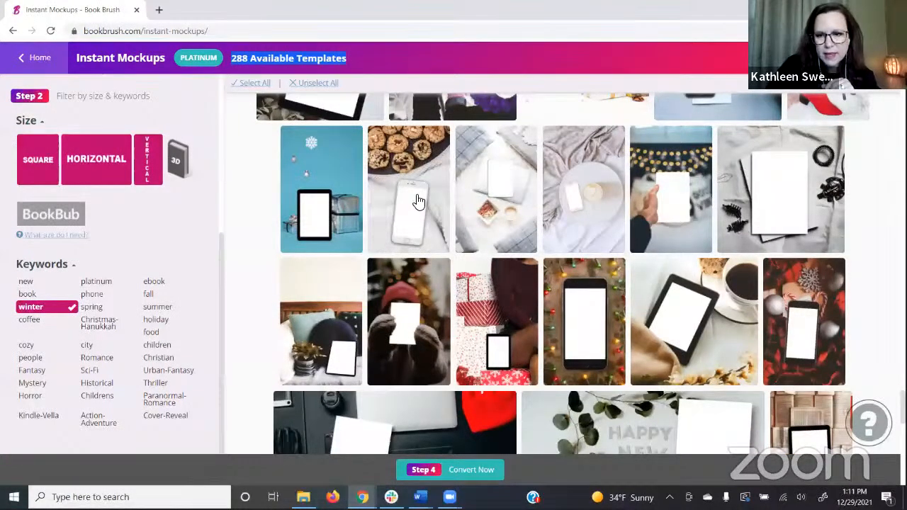
scroll(577, 239, down, 5)
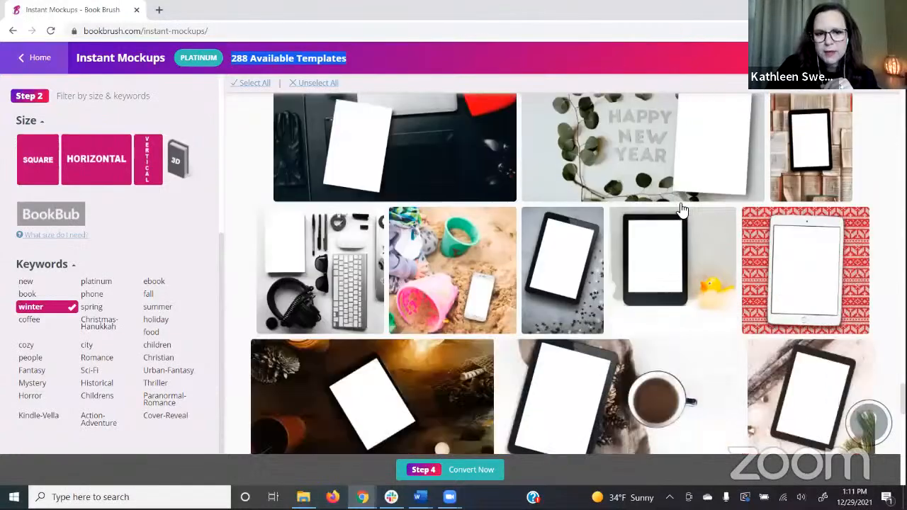
scroll(682, 211, down, 10)
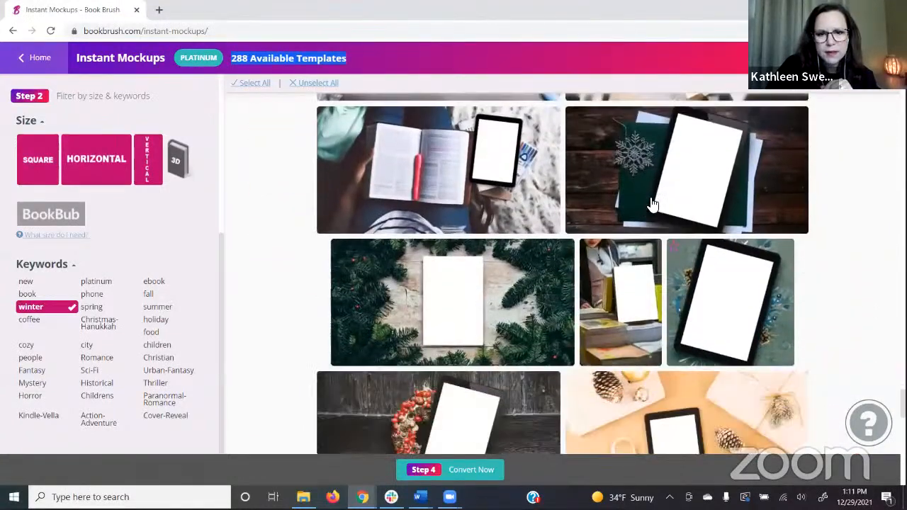
scroll(653, 205, down, 6)
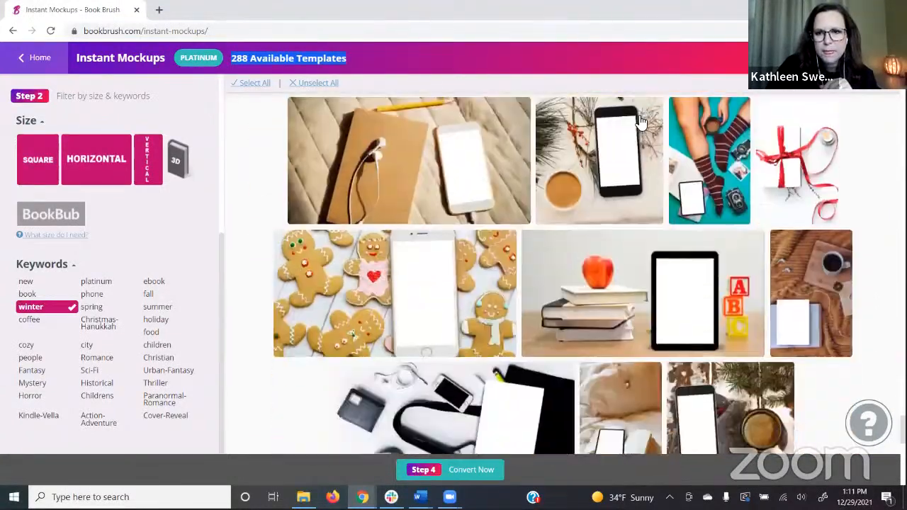
scroll(620, 190, up, 1)
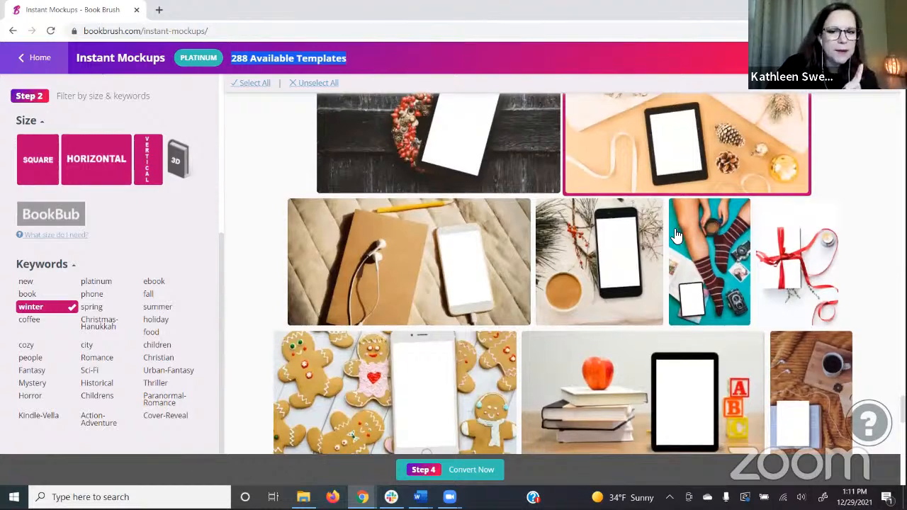
scroll(673, 177, down, 2)
scroll(675, 235, down, 3)
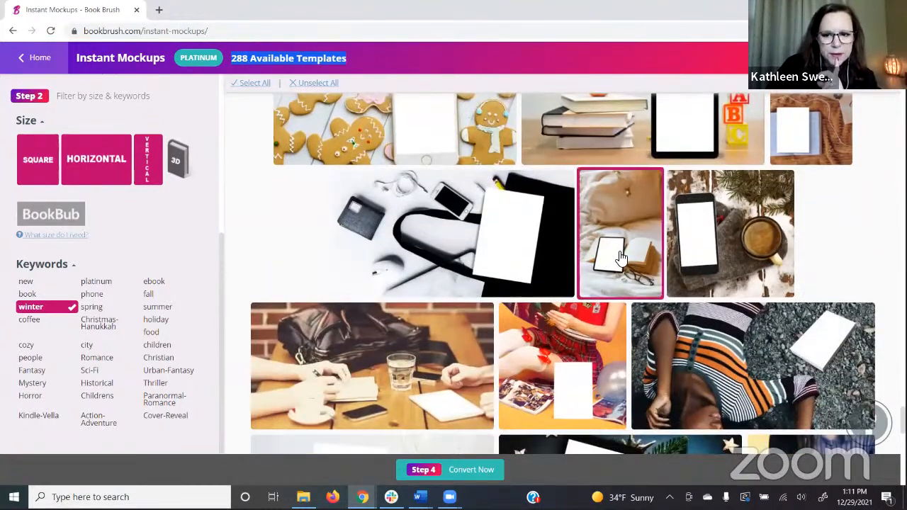
scroll(619, 257, down, 3)
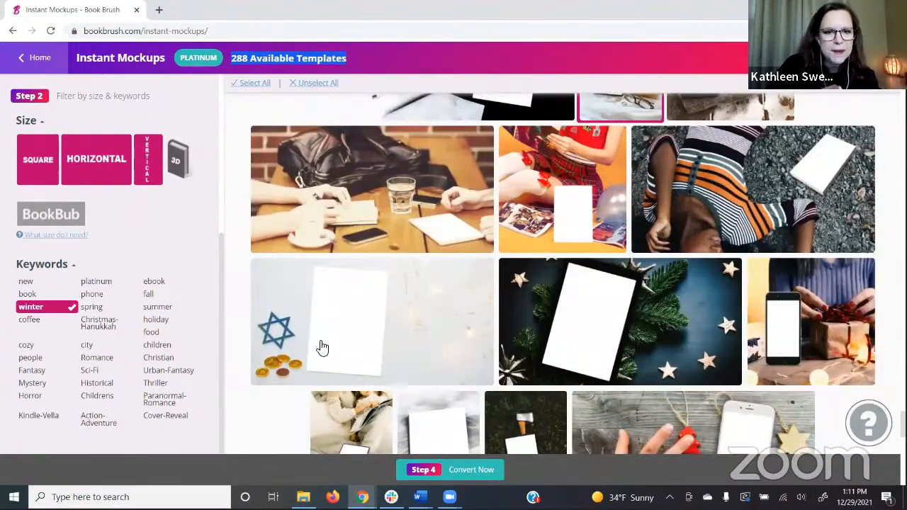
Step: Convert the selected winter templates with the Cyborg's Revenge cover, and download and open the zip archive of images
click(433, 470)
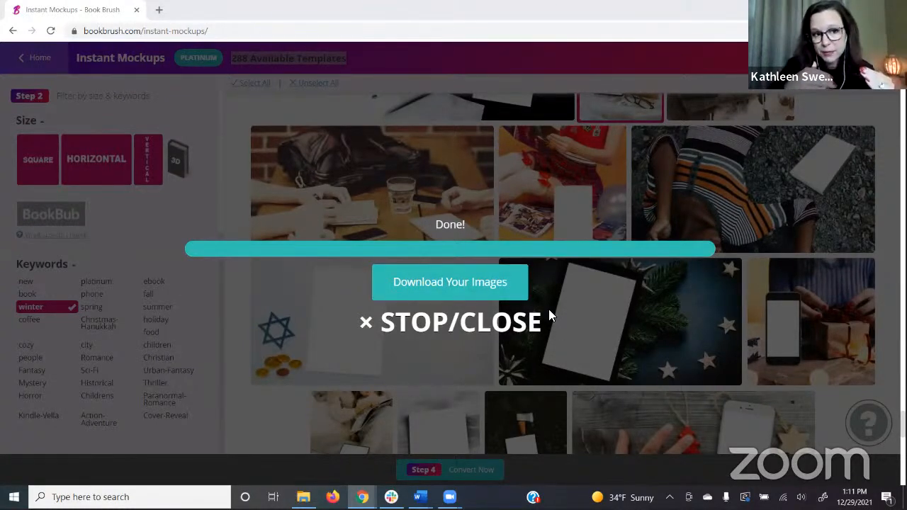
click(458, 280)
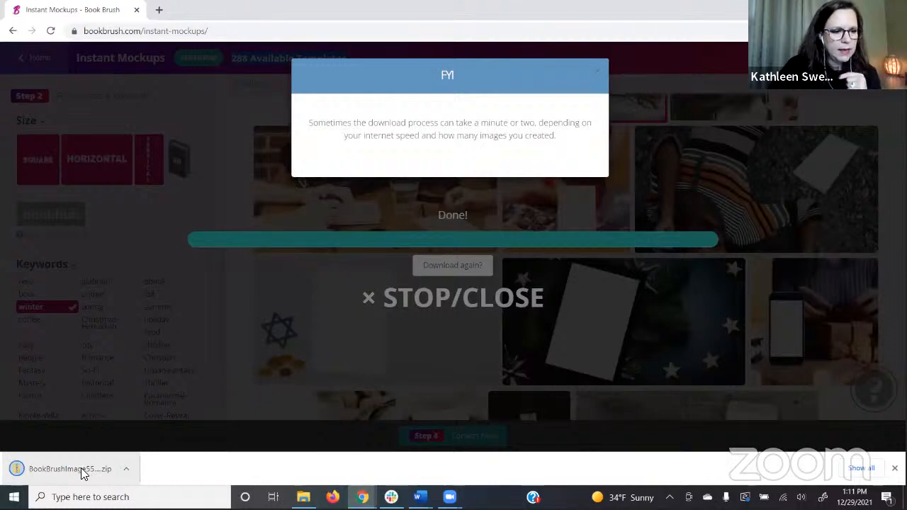
click(85, 471)
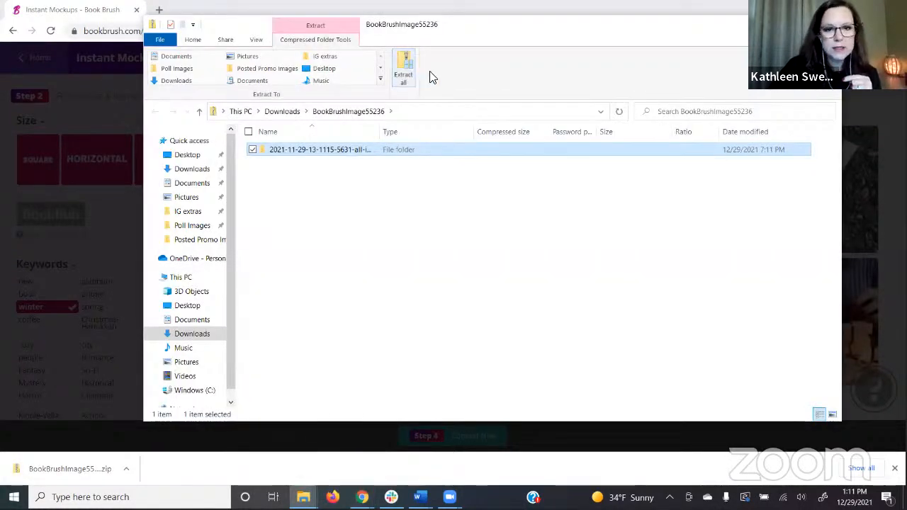
Step: Extract the archive into the BookBrushImage55236 folder in Downloads and open the extracted all-images folder
click(405, 72)
click(552, 363)
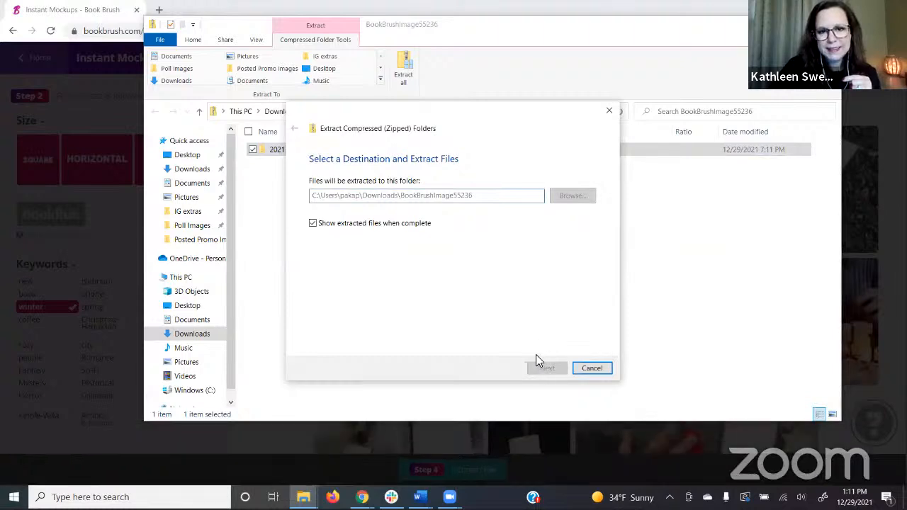
double_click(369, 170)
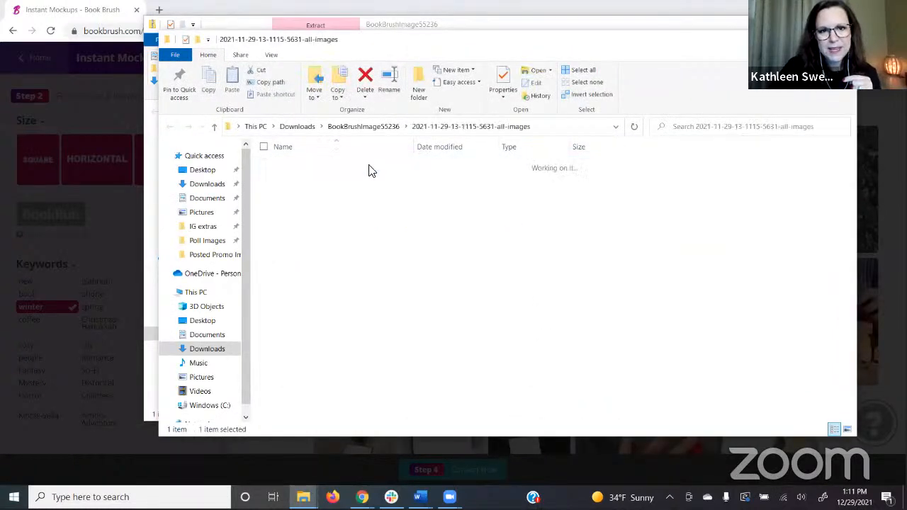
Step: View the generated Cyborg's Revenge mockups in the photo viewer, including the pinecone and coffee-cup tablet scenes
double_click(307, 189)
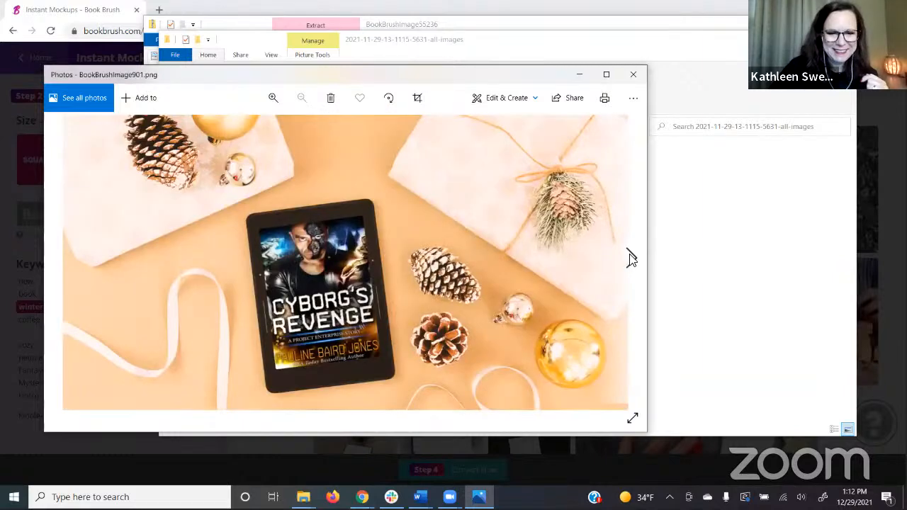
click(632, 260)
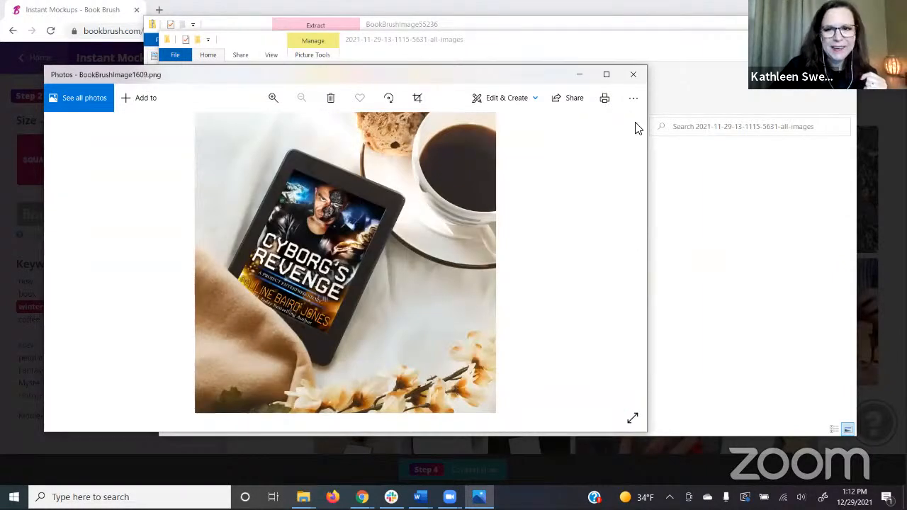
click(633, 74)
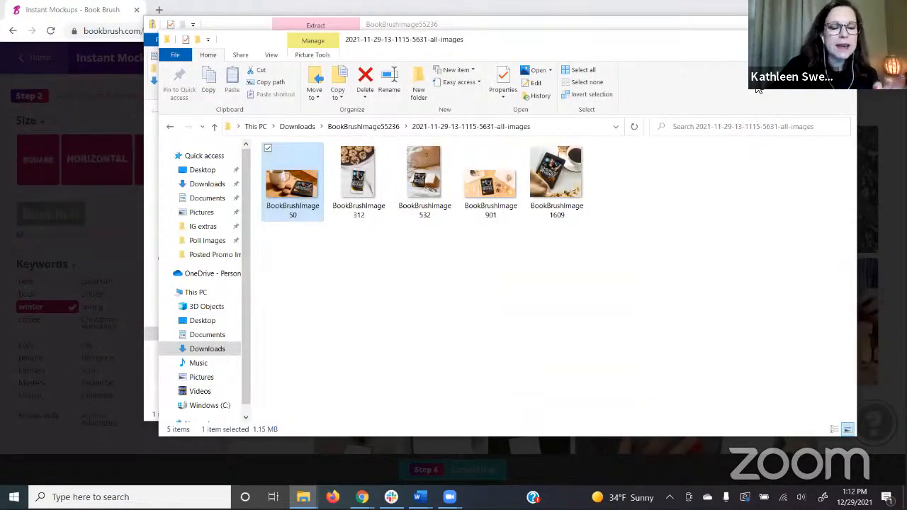
Step: Close both folder windows, and dismiss the download notice and the finished conversion overlay
click(840, 39)
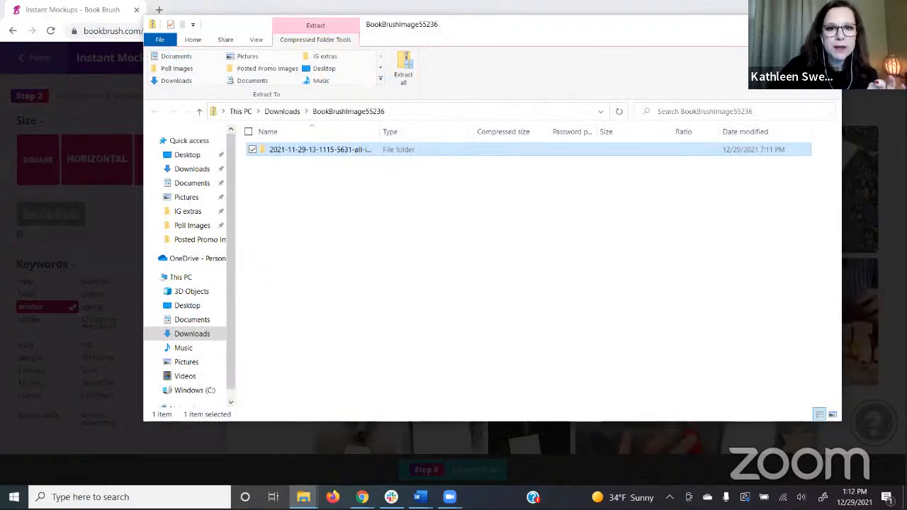
click(826, 24)
click(599, 76)
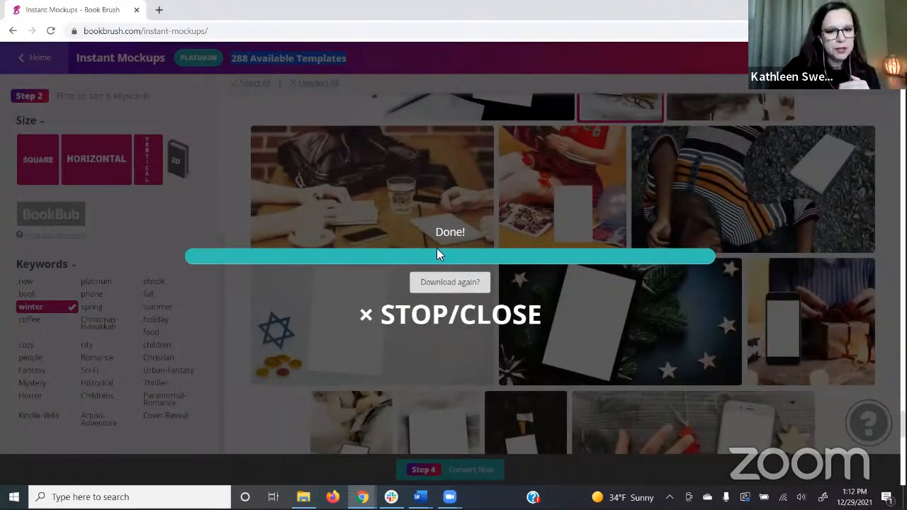
click(375, 317)
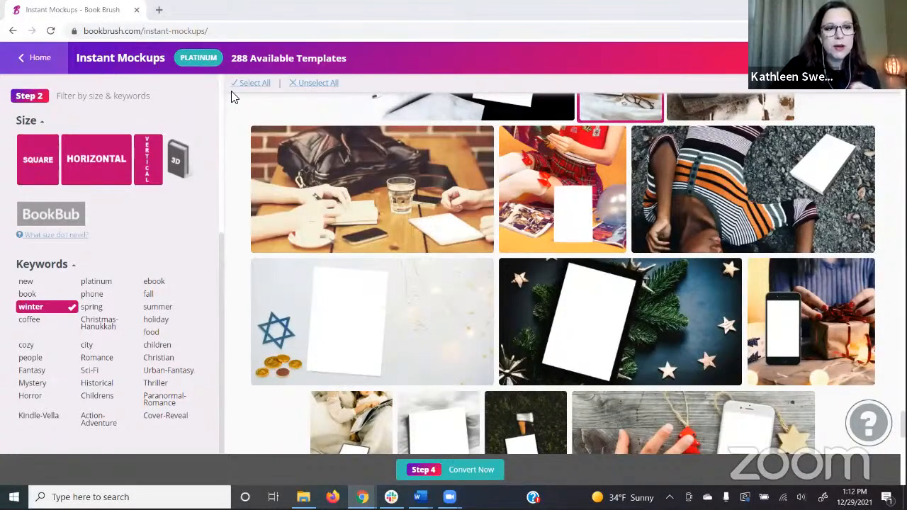
Step: Unselect all templates and remove the "winter" keyword filter
click(317, 86)
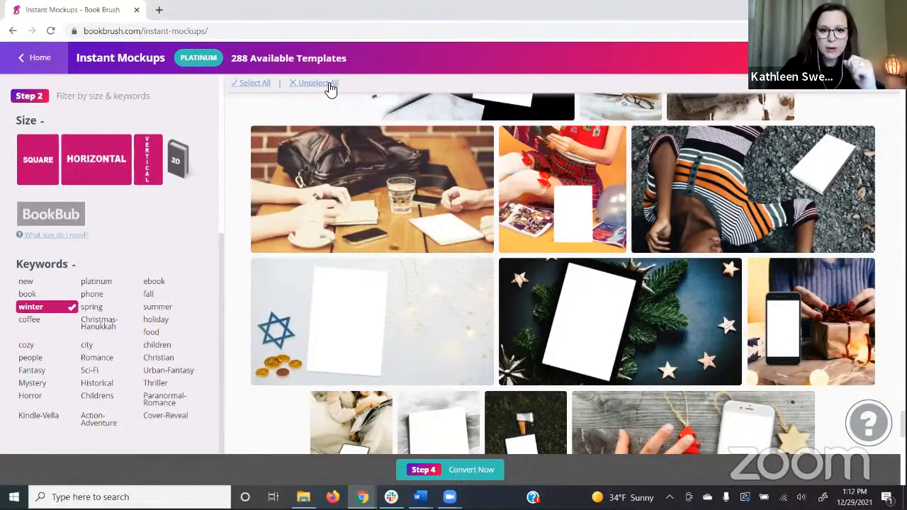
click(33, 310)
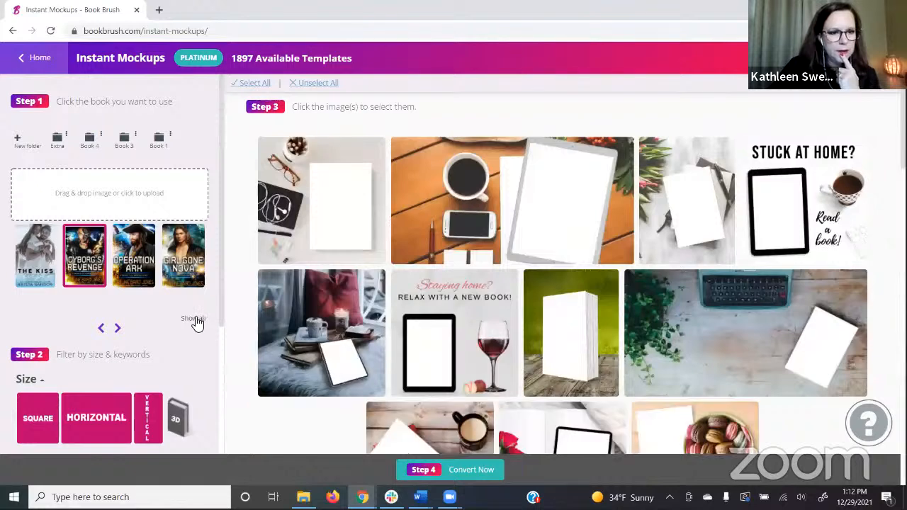
Step: Choose the When No One Was Looking cover as the book and filter the templates by the "summer" keyword
click(119, 331)
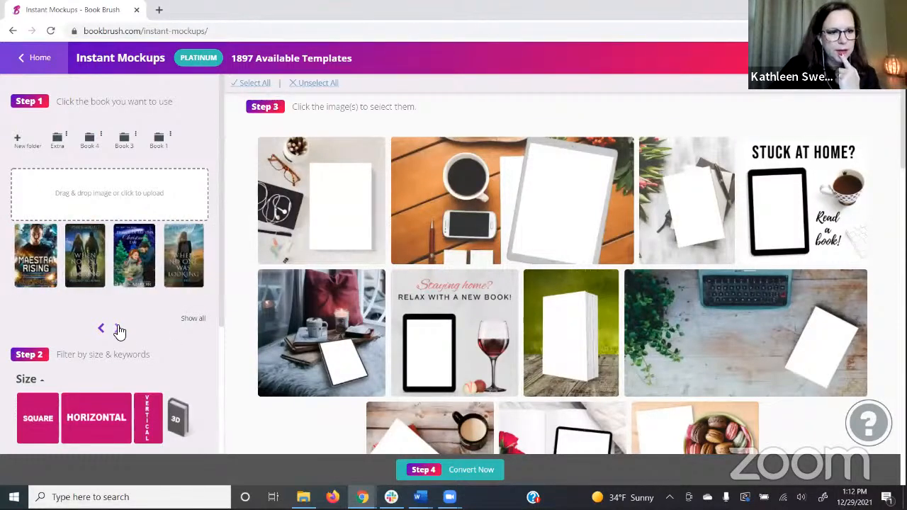
click(176, 260)
scroll(186, 306, down, 1)
scroll(188, 312, down, 2)
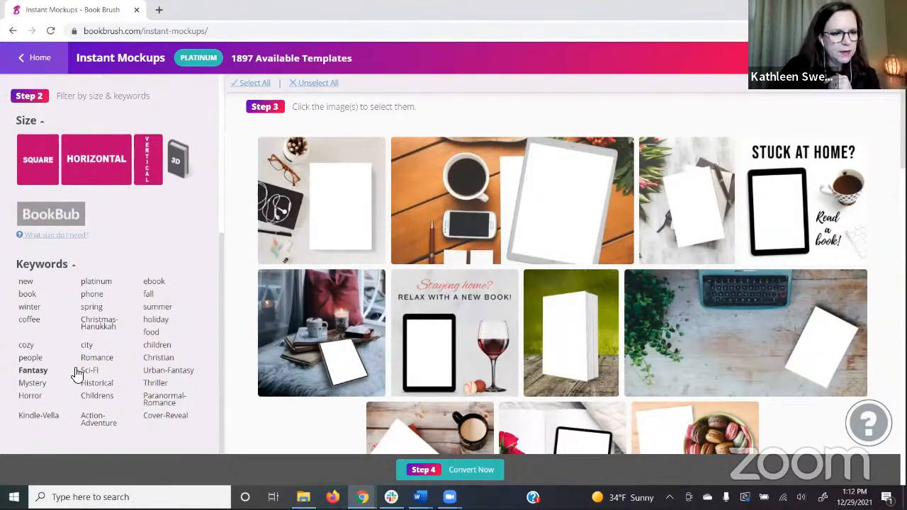
click(159, 308)
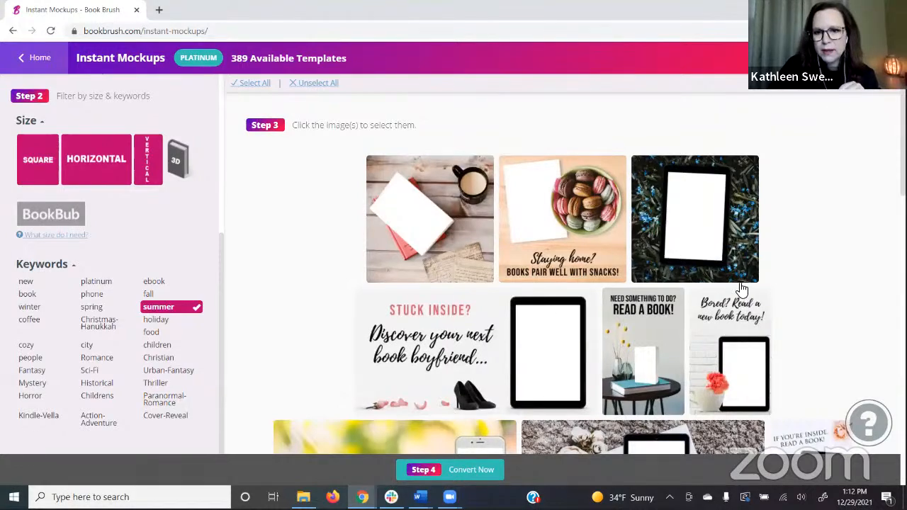
Step: Select the wide poolside tablet mockup with the straw hat, sunglasses and drink among the summer templates
scroll(739, 291, down, 4)
scroll(738, 290, up, 2)
scroll(711, 295, down, 6)
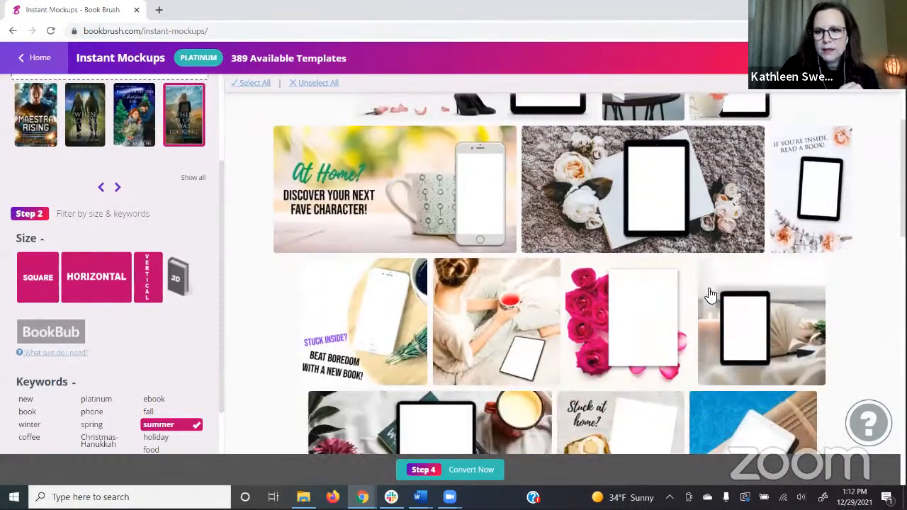
scroll(711, 294, down, 6)
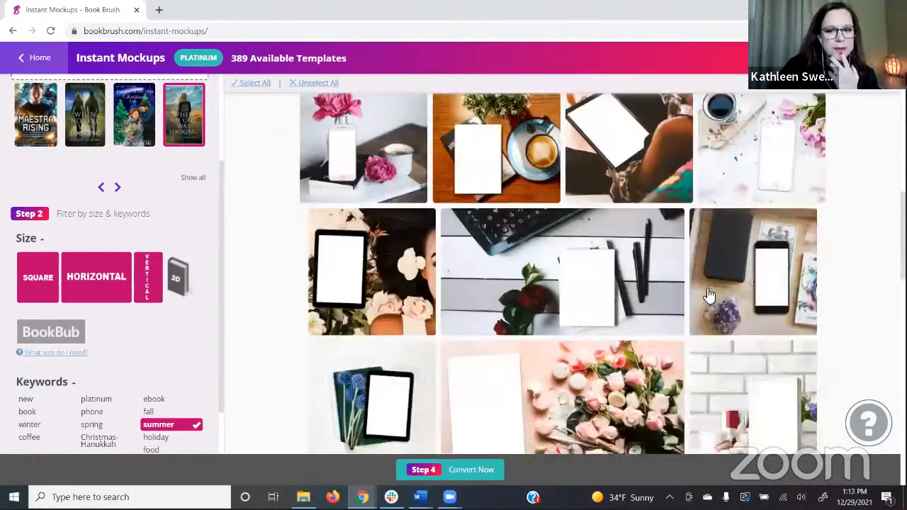
scroll(706, 295, down, 2)
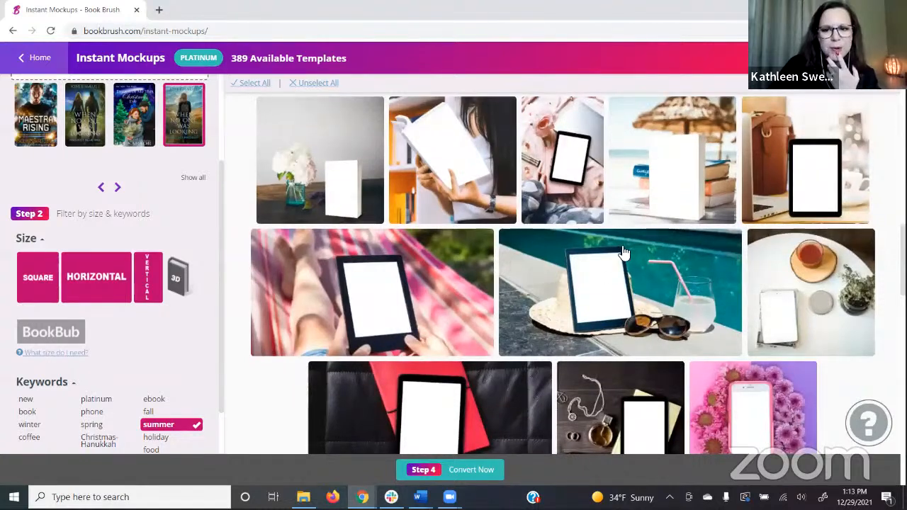
click(609, 283)
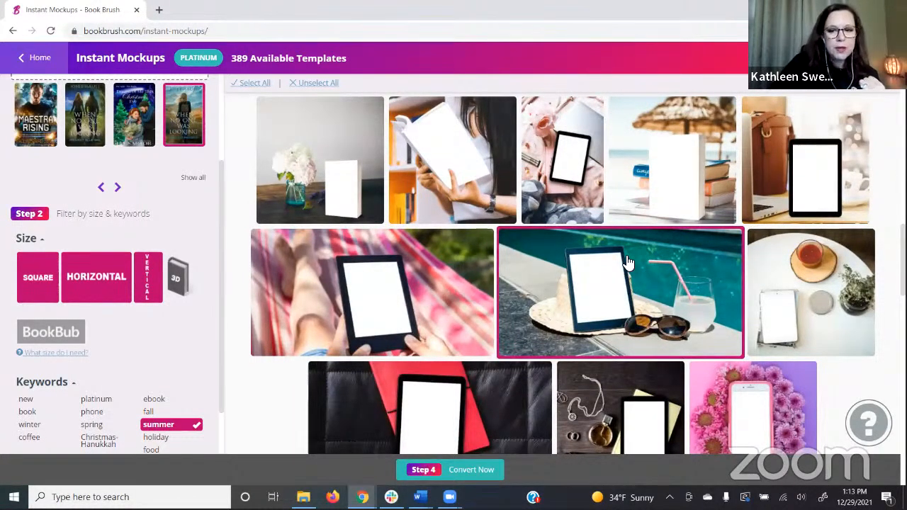
Step: Convert the poolside mockup with the When No One Was Looking cover, and download and open the image
click(457, 477)
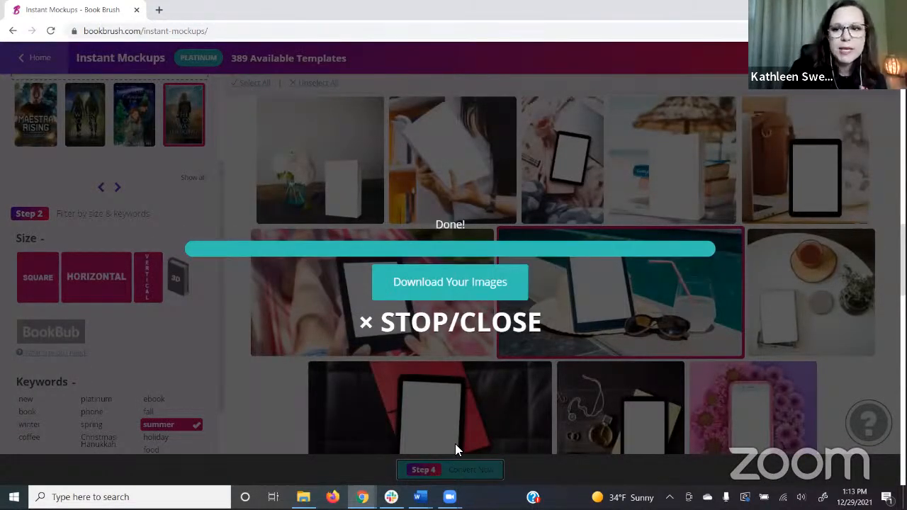
click(438, 287)
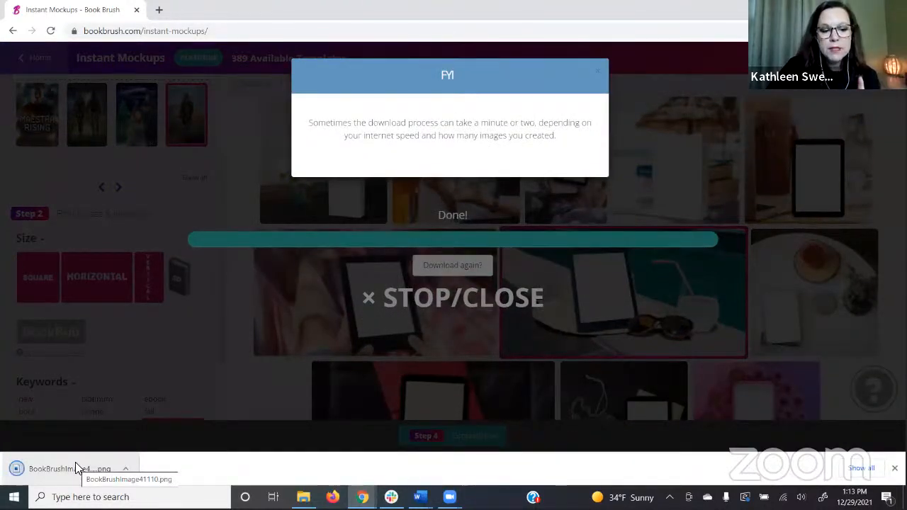
click(75, 464)
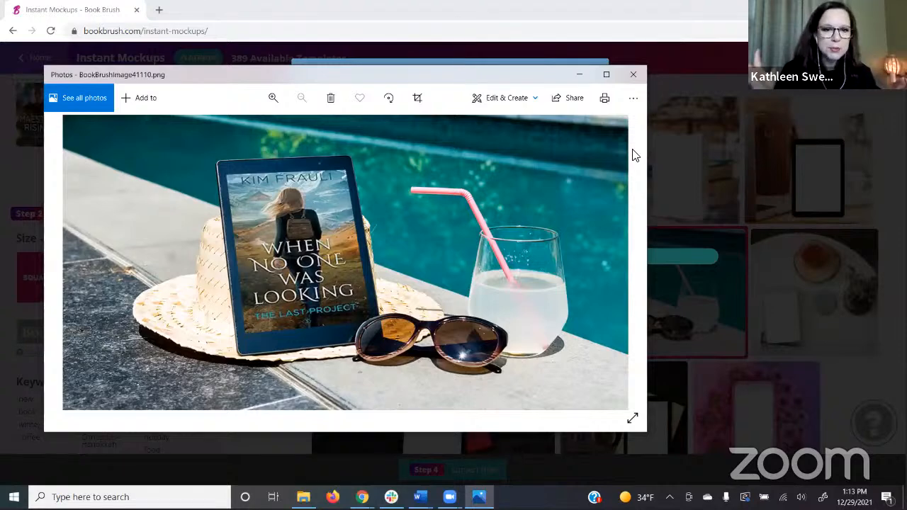
Step: Close the poolside image preview, and dismiss the download notice and the finished conversion overlay
click(633, 74)
click(600, 73)
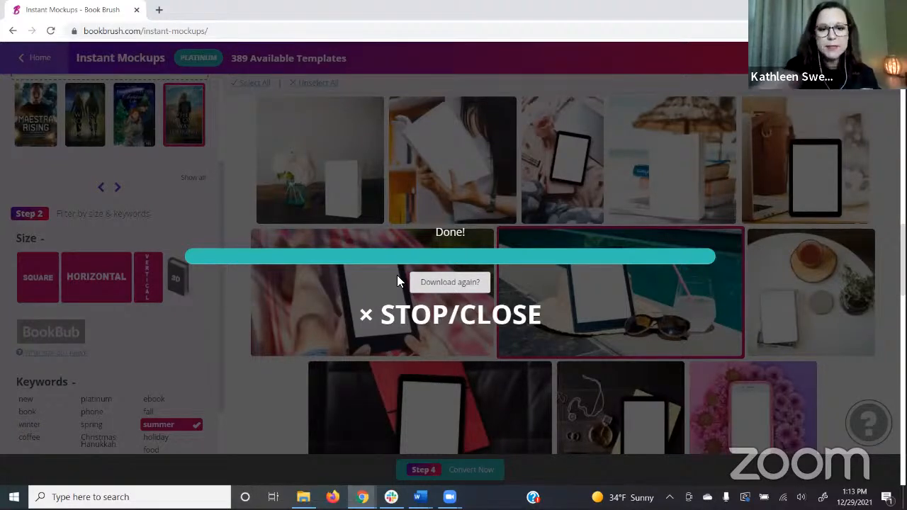
click(365, 314)
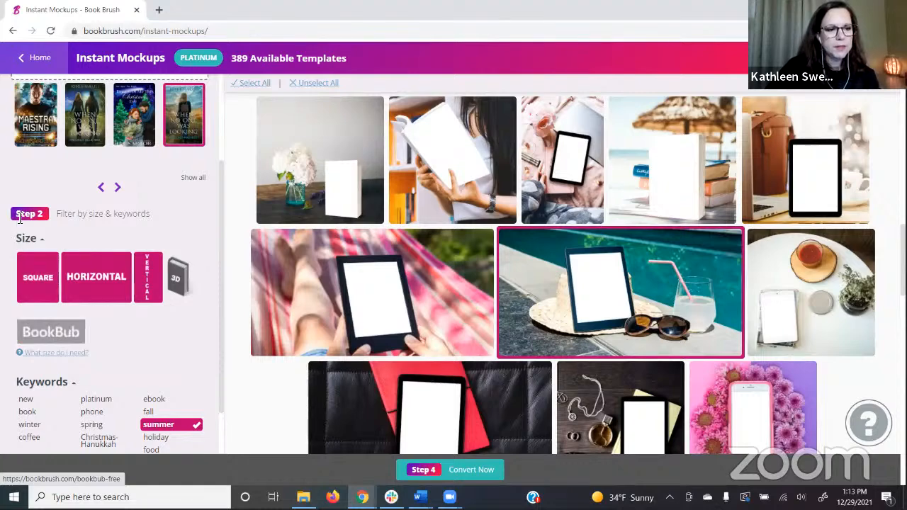
Step: Open the BookBub templates page and examine its ad layouts and promotional texts, comparing it with the Instant Mockups page
click(48, 336)
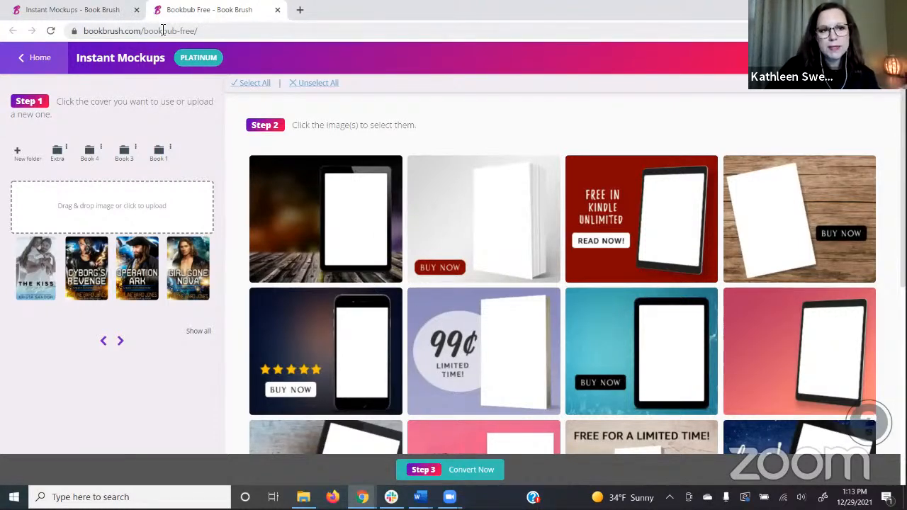
click(71, 10)
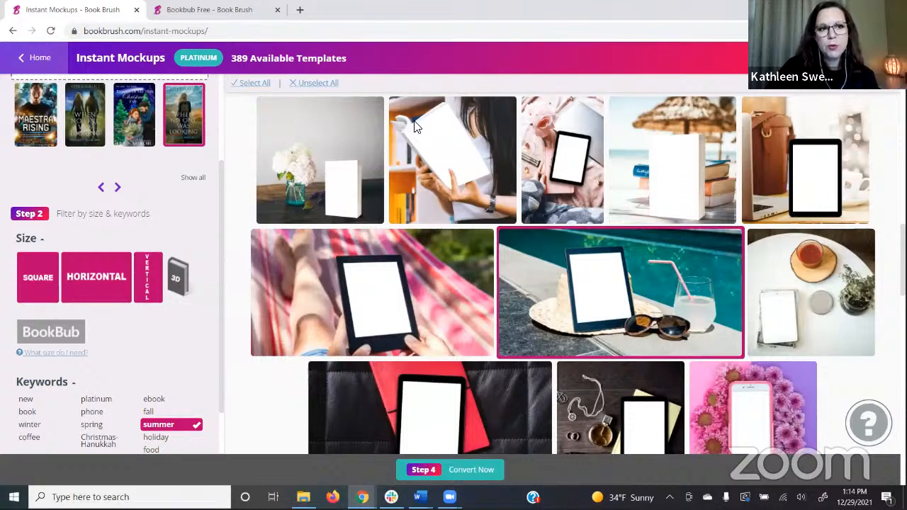
click(206, 9)
scroll(620, 324, down, 1)
scroll(620, 324, down, 4)
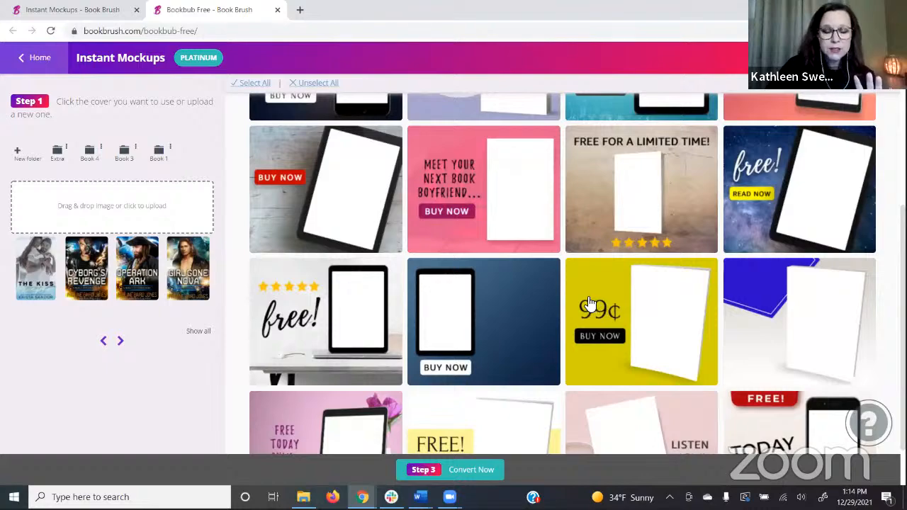
Step: Look over the remaining BookBub ad templates, return to the Instant Mockups page, and filter its templates to the 3D size
scroll(592, 304, down, 1)
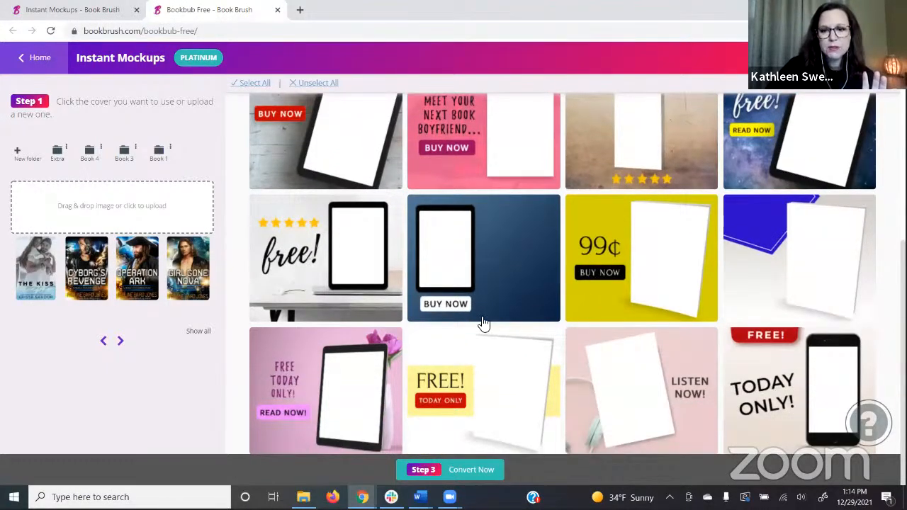
scroll(479, 374, up, 5)
scroll(478, 350, down, 4)
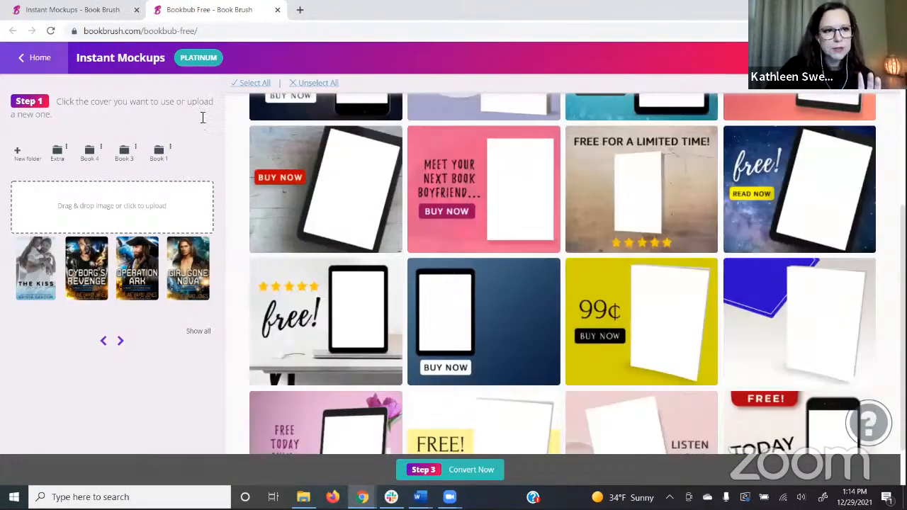
click(70, 12)
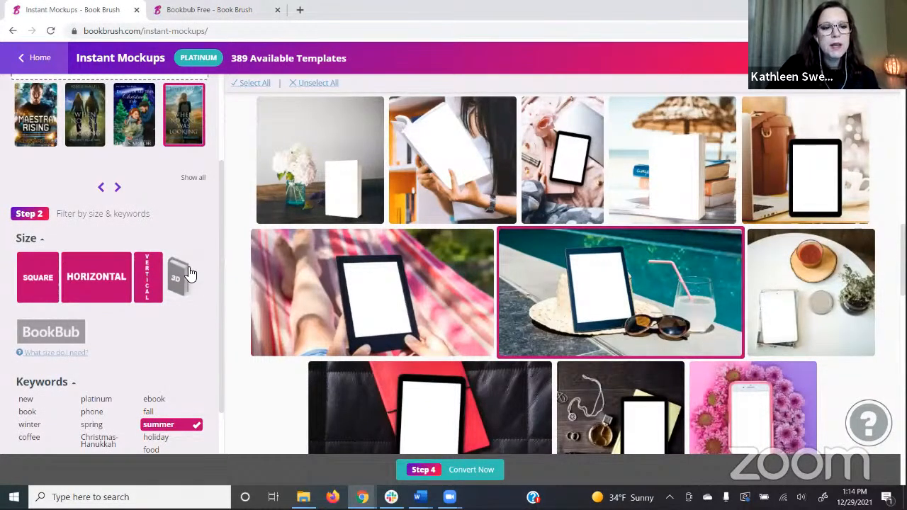
click(178, 278)
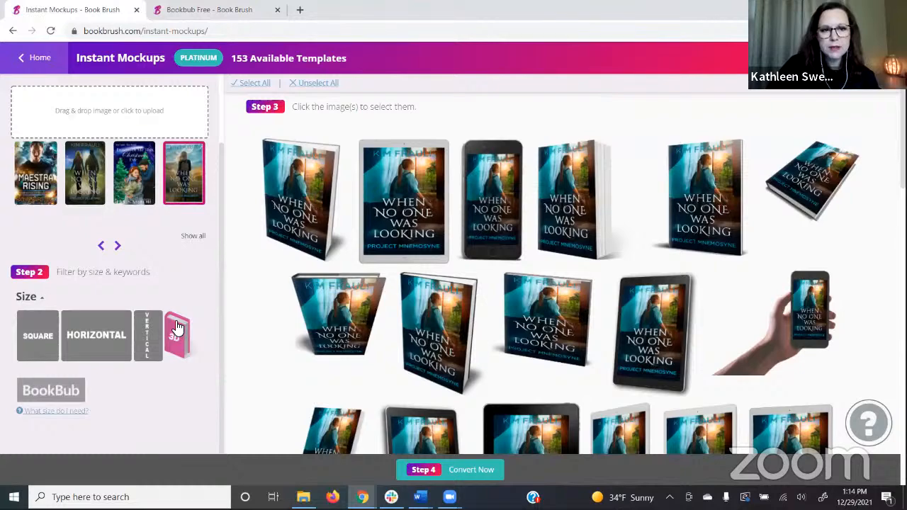
Step: Examine the 3D mockup templates, including the torn-paper covers, children's book formats, phones, tablets, hand-held devices and audiobook players
drag(232, 58, 372, 58)
click(373, 58)
scroll(574, 207, down, 3)
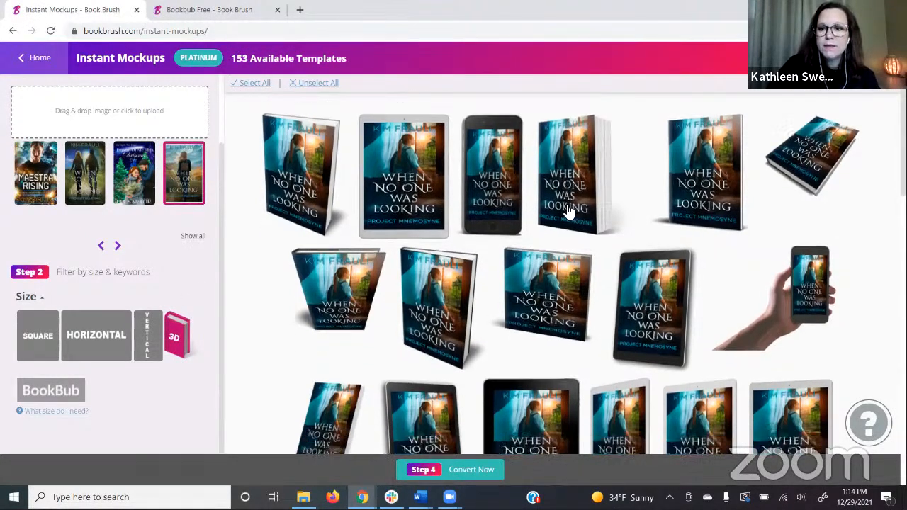
scroll(574, 206, down, 10)
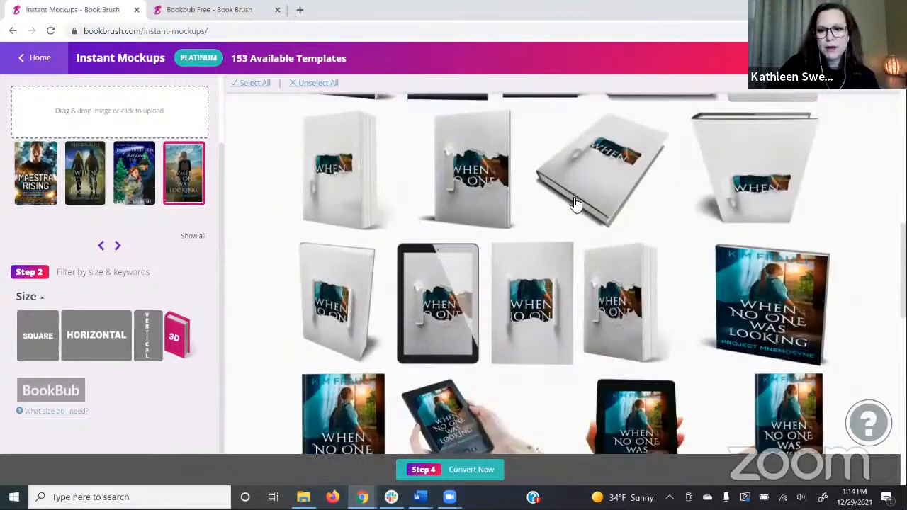
scroll(575, 204, down, 10)
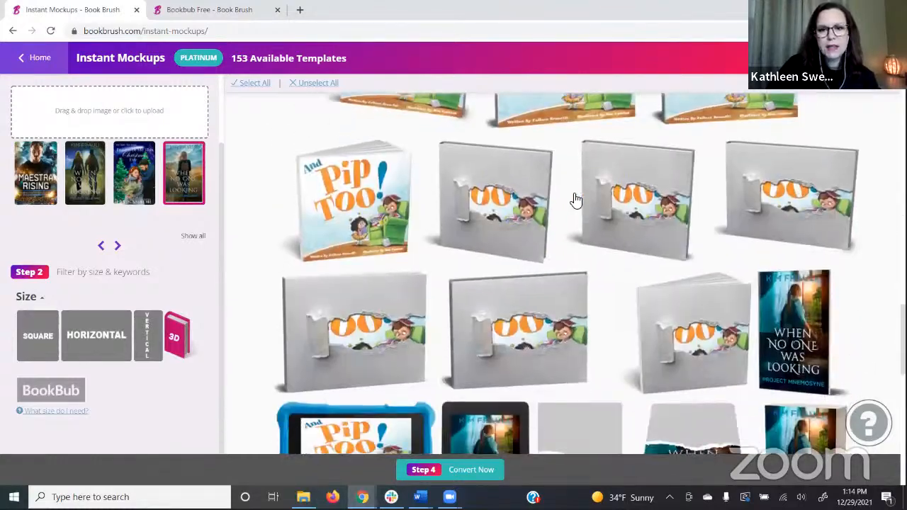
scroll(576, 201, down, 10)
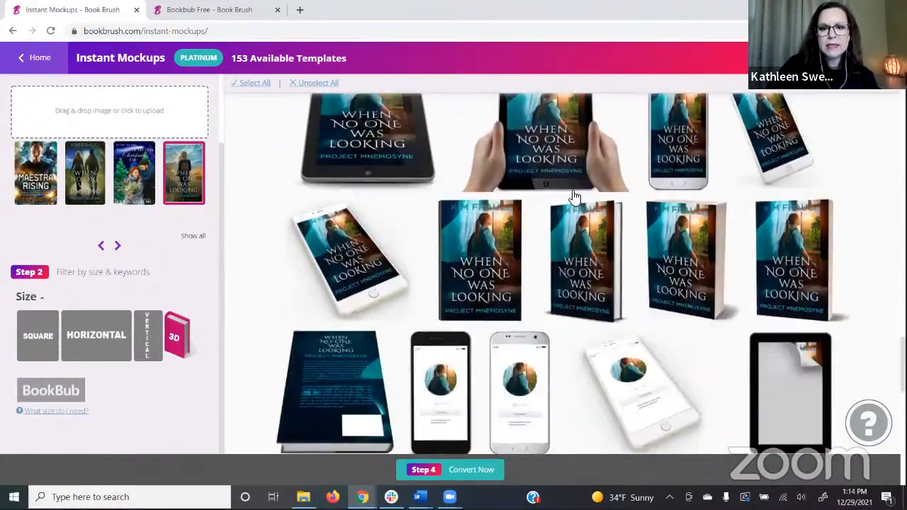
scroll(574, 192, down, 2)
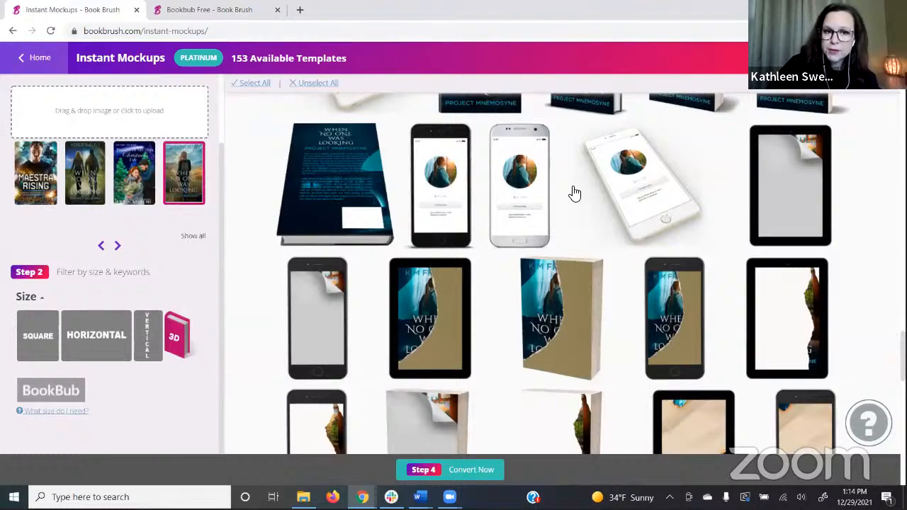
scroll(574, 193, down, 1)
scroll(575, 191, down, 5)
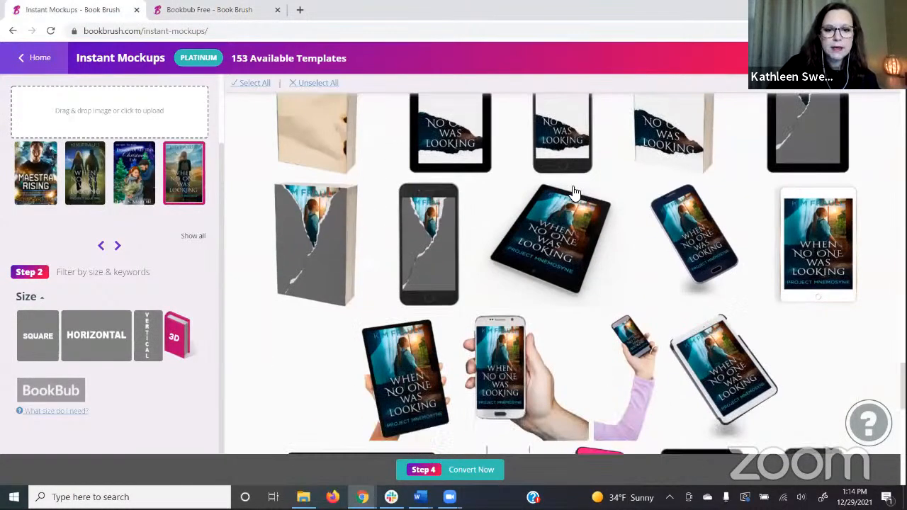
scroll(574, 191, down, 10)
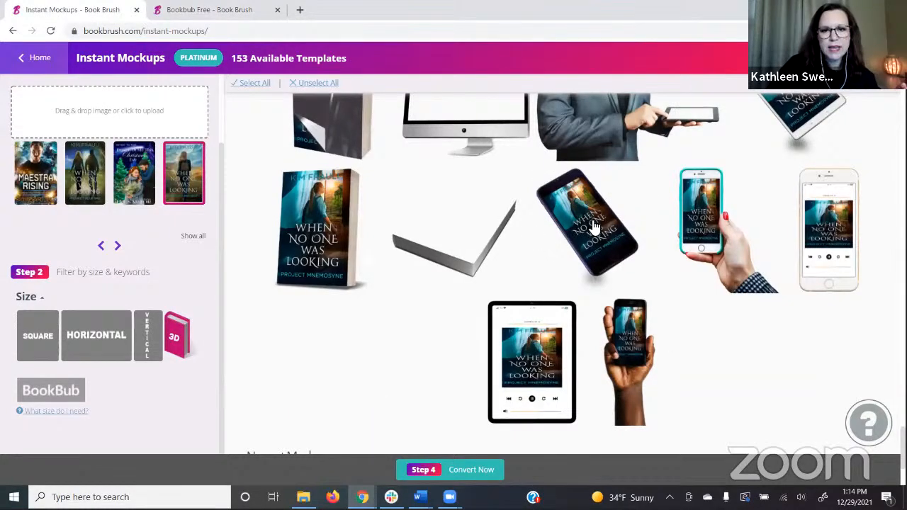
scroll(549, 242, up, 5)
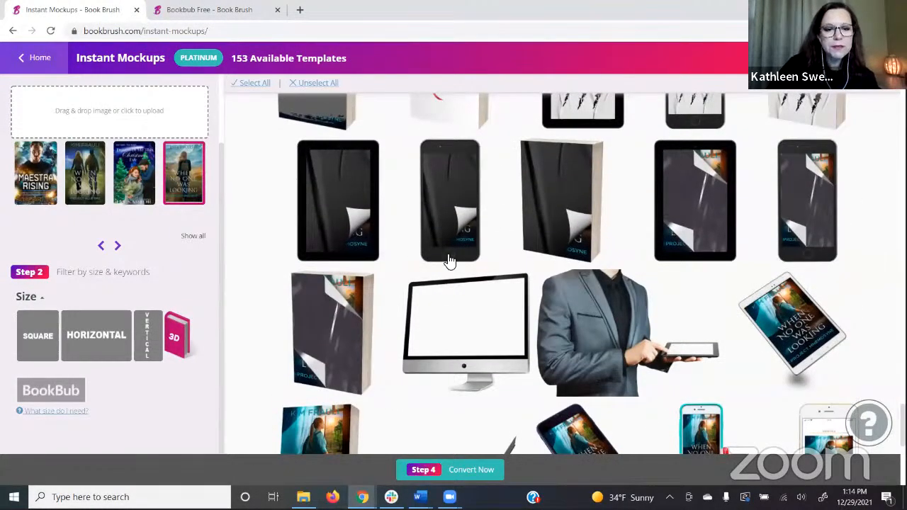
scroll(461, 259, up, 6)
scroll(478, 248, up, 10)
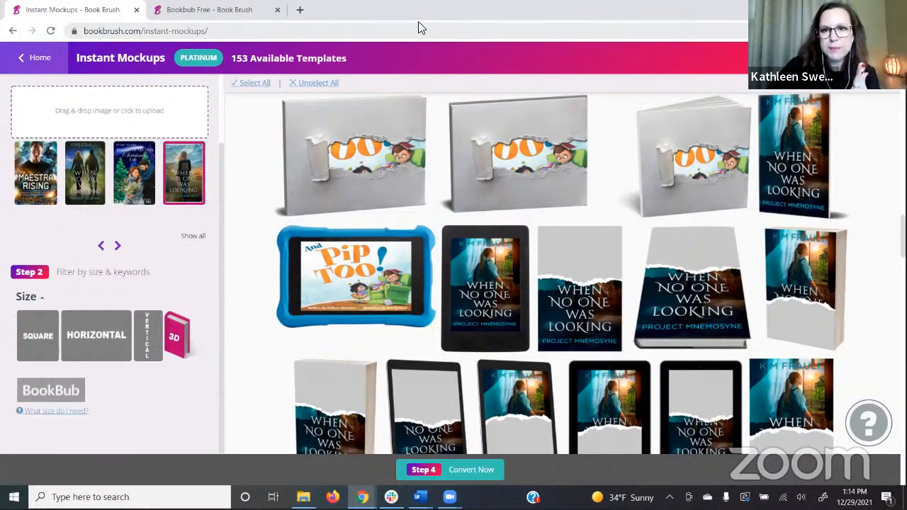
Step: Open the Custom Creator and start a new design in the Facebook Ad size, 1200x628
click(720, 82)
click(717, 86)
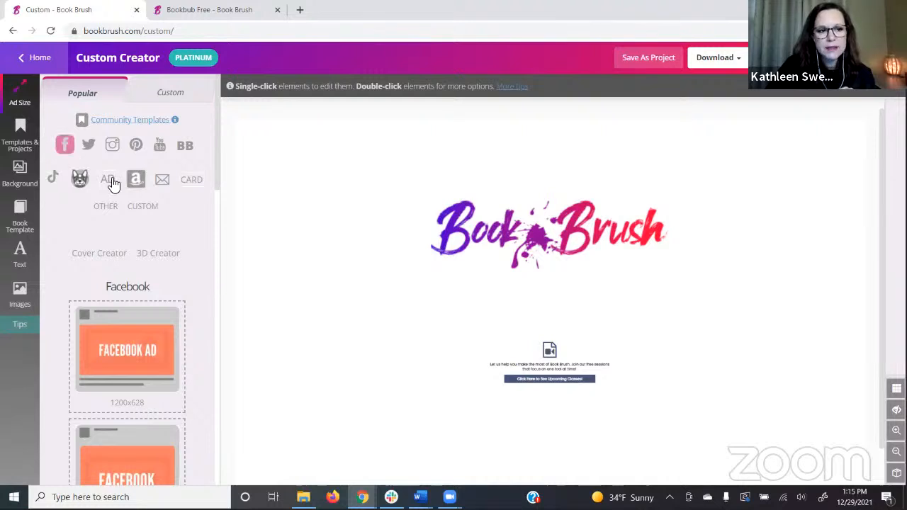
scroll(209, 228, down, 7)
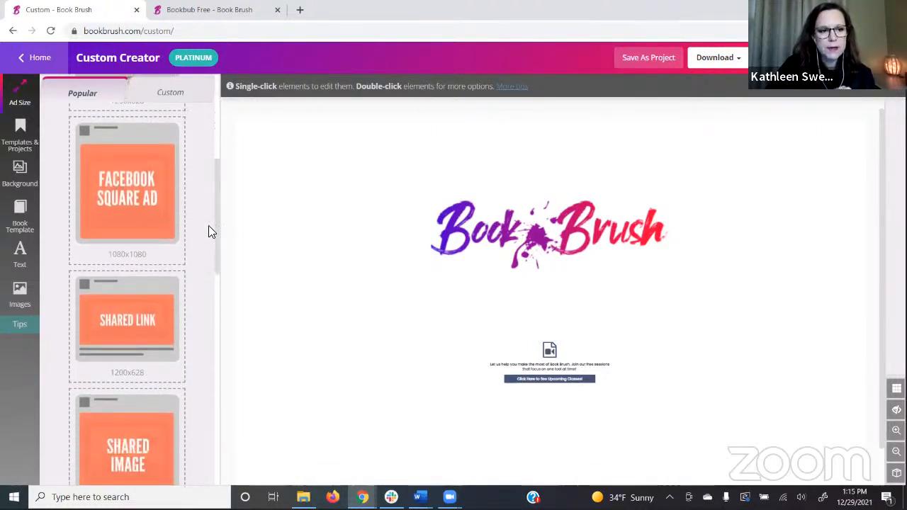
scroll(206, 224, down, 10)
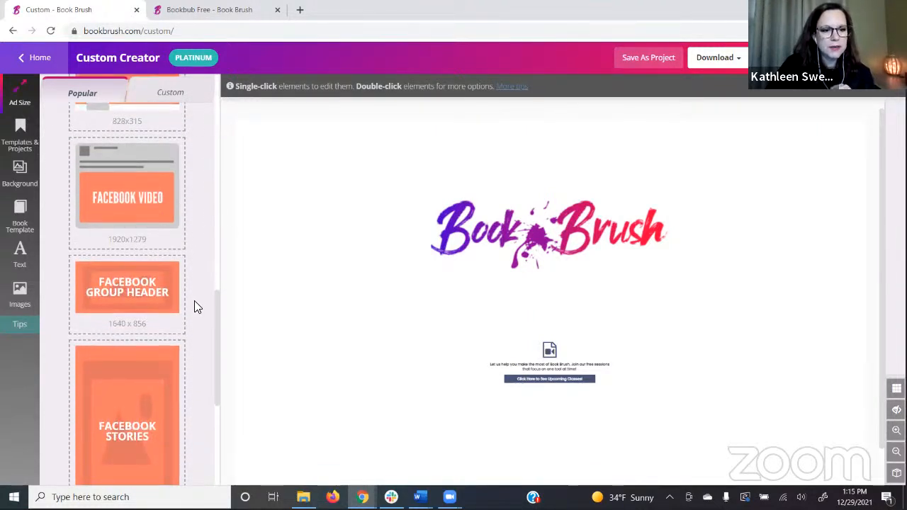
scroll(185, 376, up, 15)
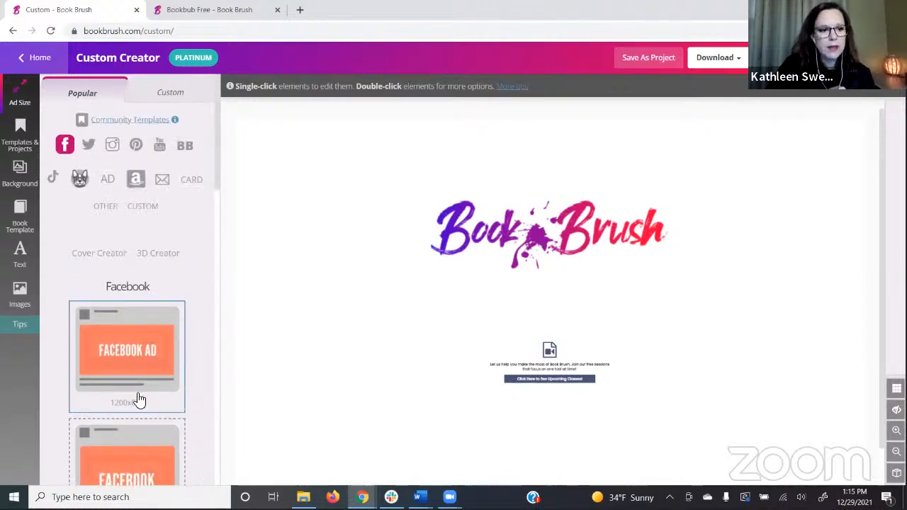
click(129, 358)
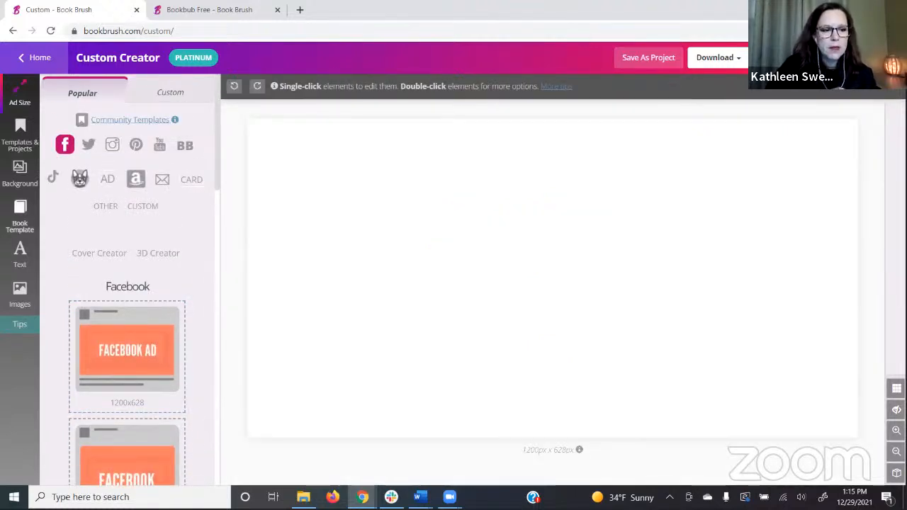
Step: Upload the downloaded study-desk tablet mockup from the desktop folder of images and use it as the ad's background
click(17, 172)
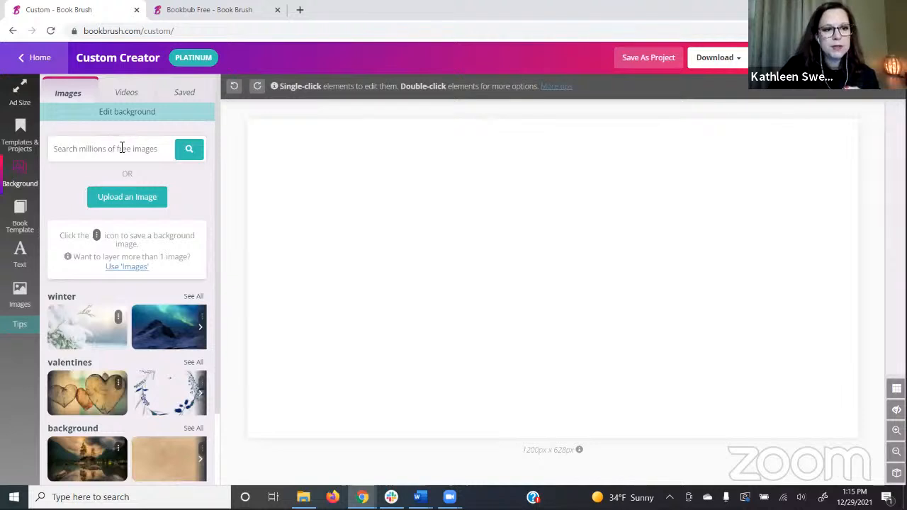
click(123, 198)
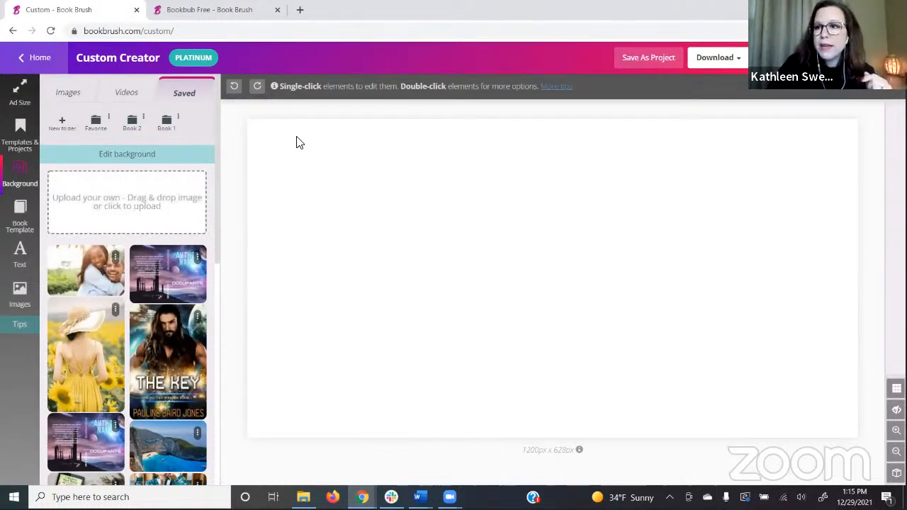
key(super+Down)
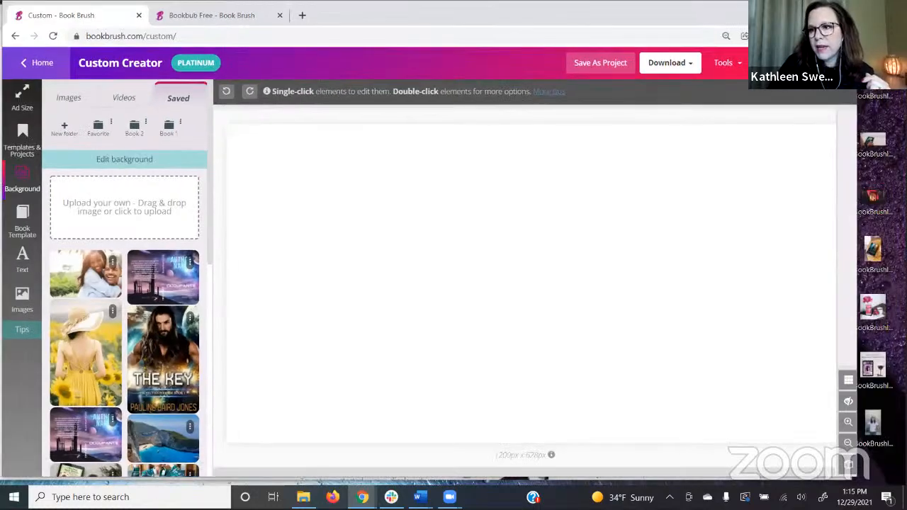
drag(882, 92, 156, 211)
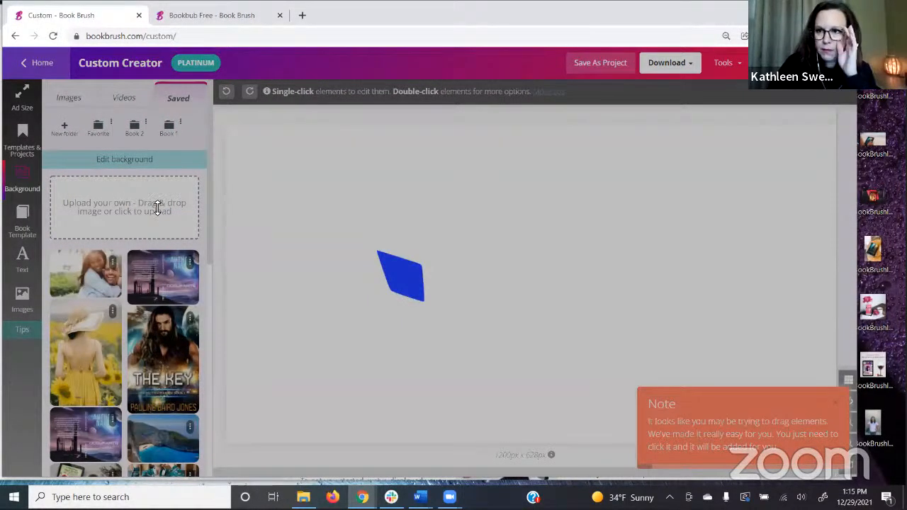
key(super+Up)
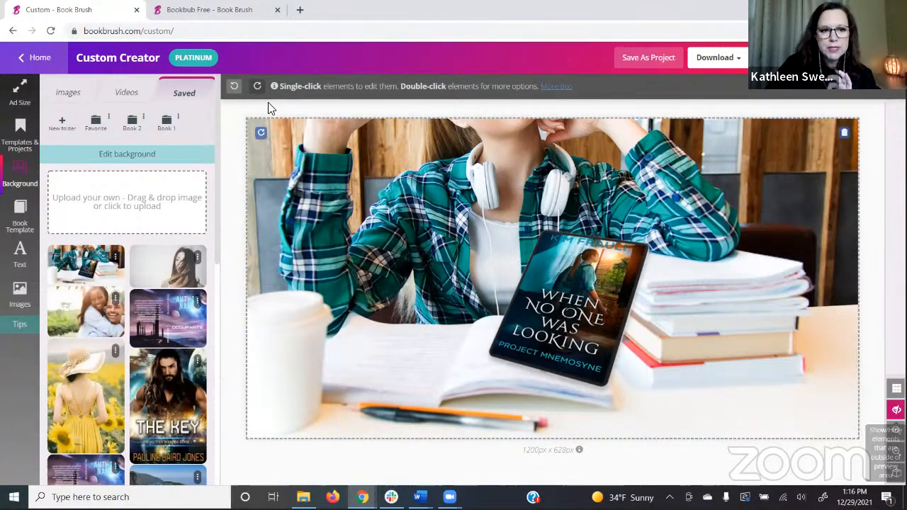
Step: Enlarge the background image beyond the canvas edges and reposition it so the tablet and desk fill the frame
drag(250, 120, 243, 101)
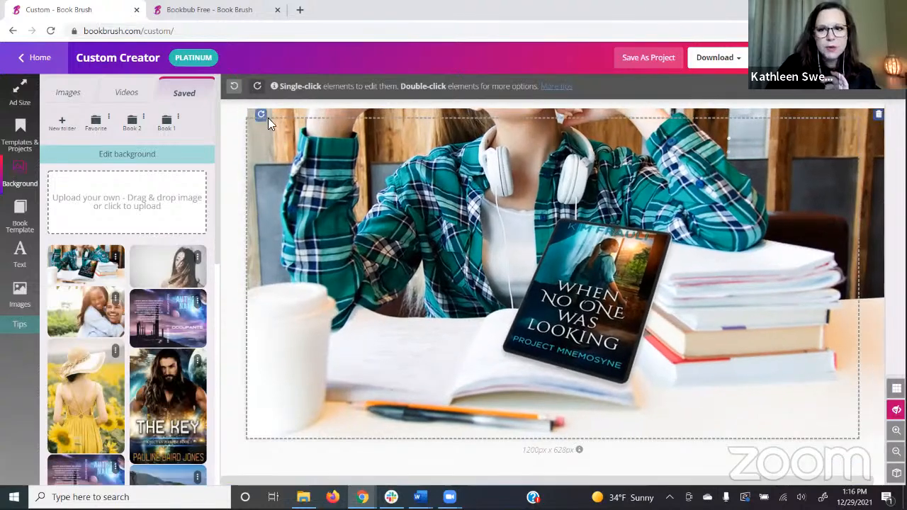
click(259, 182)
drag(247, 437, 225, 463)
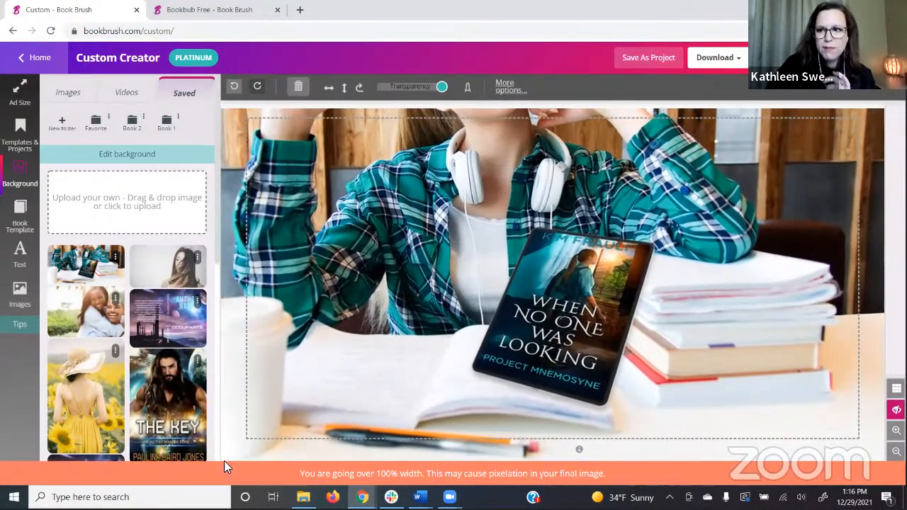
mouse_move(300, 304)
mouse_down()
mouse_move(281, 338)
mouse_move(319, 314)
mouse_move(304, 313)
mouse_move(311, 304)
mouse_up()
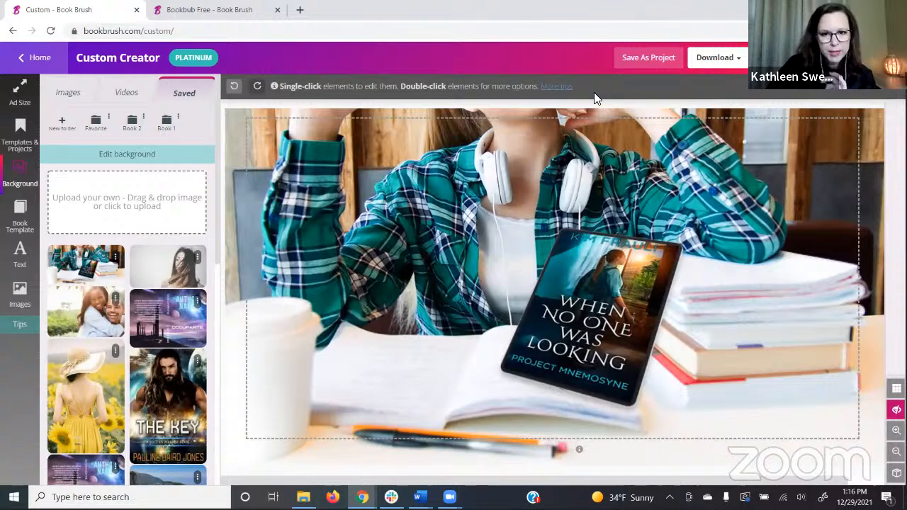
mouse_move(429, 359)
mouse_down()
mouse_move(426, 340)
mouse_move(428, 372)
mouse_up()
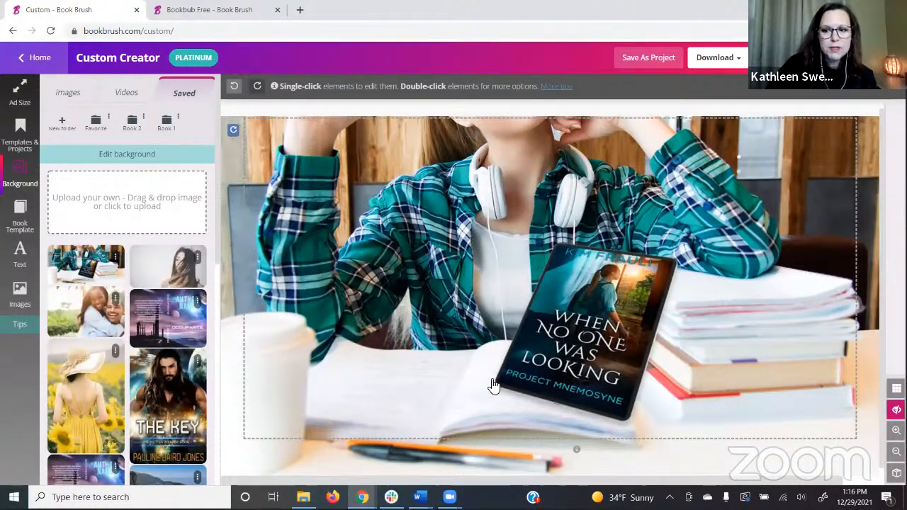
Step: Toggle the display of elements outside the preview area and leave the overflowing parts of the background hidden
click(897, 410)
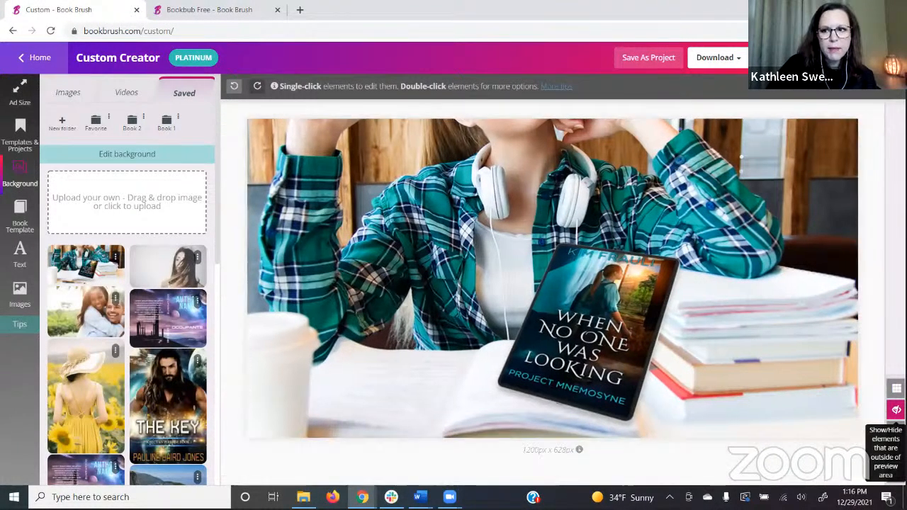
click(896, 410)
click(896, 409)
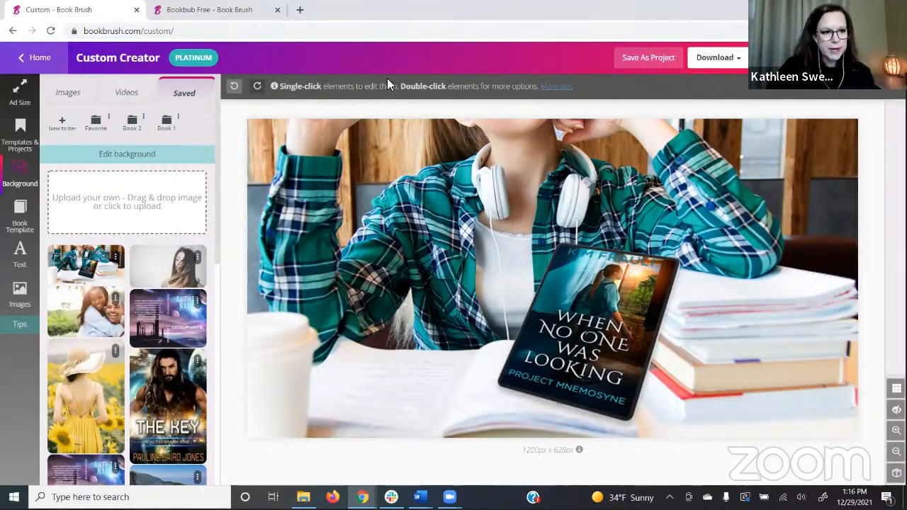
Step: Add a new text box to the ad containing the author's website address
click(19, 255)
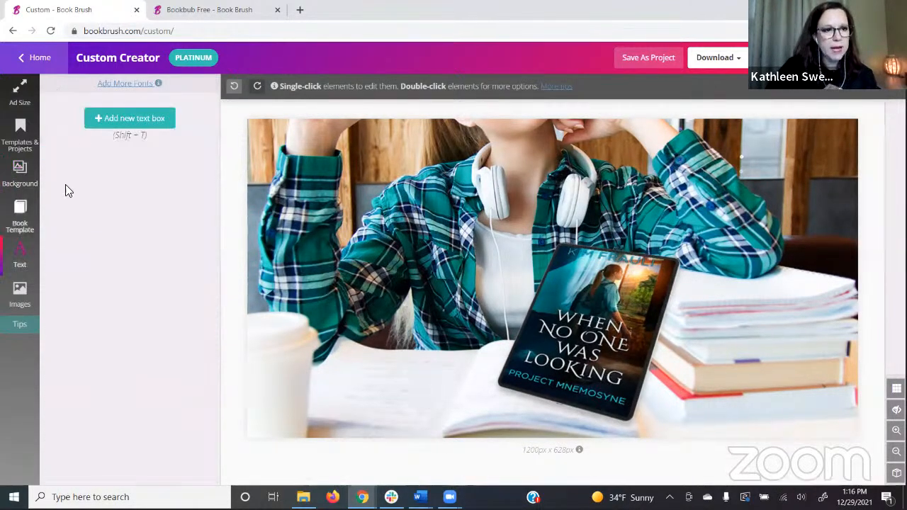
click(113, 119)
drag(129, 123, 51, 120)
text(kim)
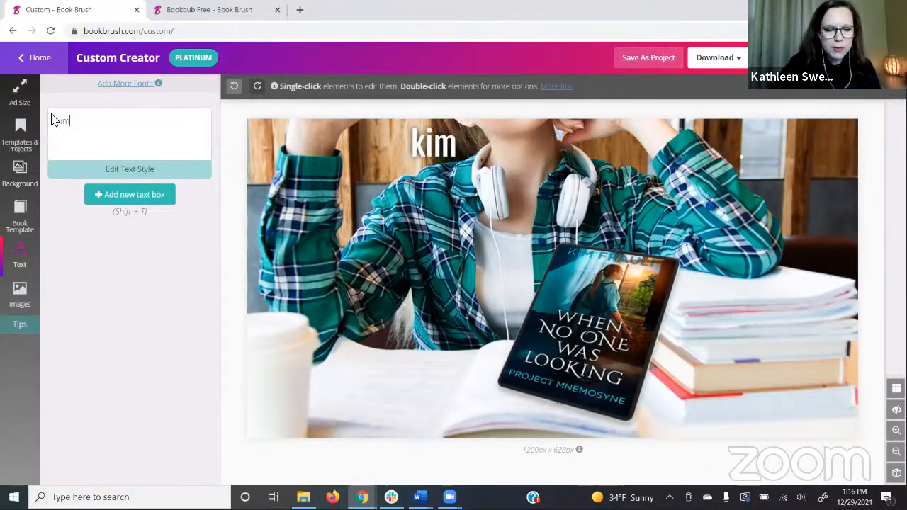
text(frauli.com)
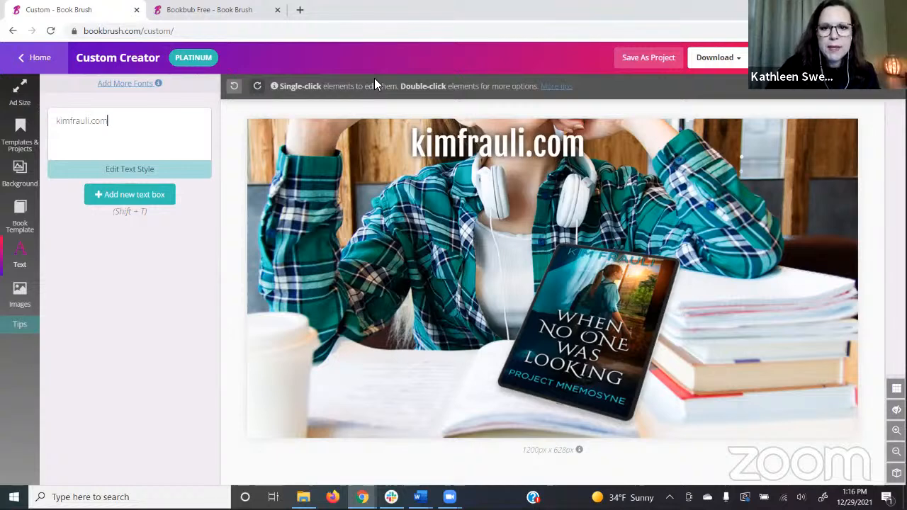
Step: Move the website text to the lower-left part of the ad, over the open notebook, and open its text style options
drag(376, 82, 627, 352)
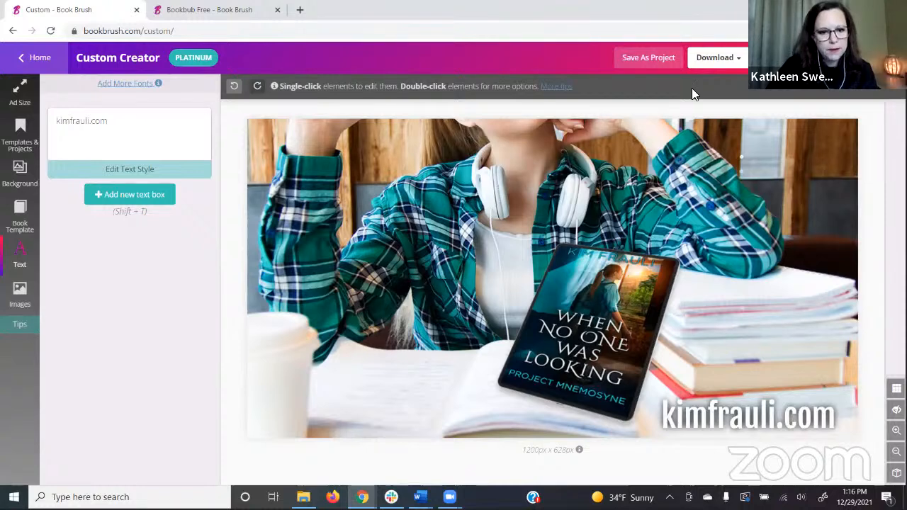
drag(746, 412, 367, 411)
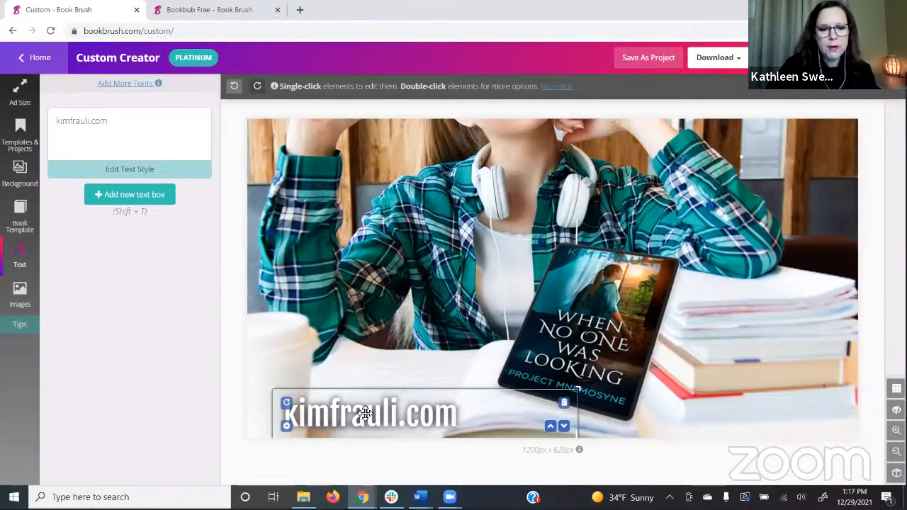
click(128, 171)
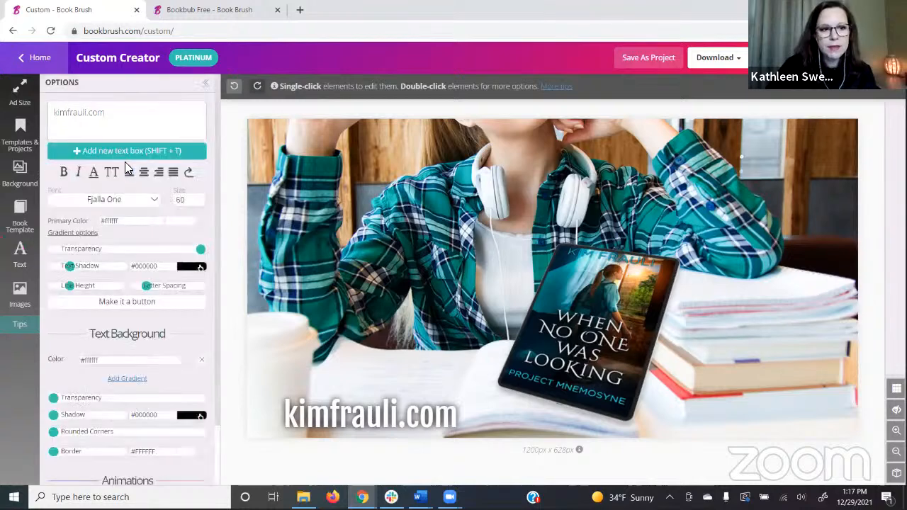
Step: Browse the display-style fonts in the full font library and add Coda to the saved fonts
click(97, 204)
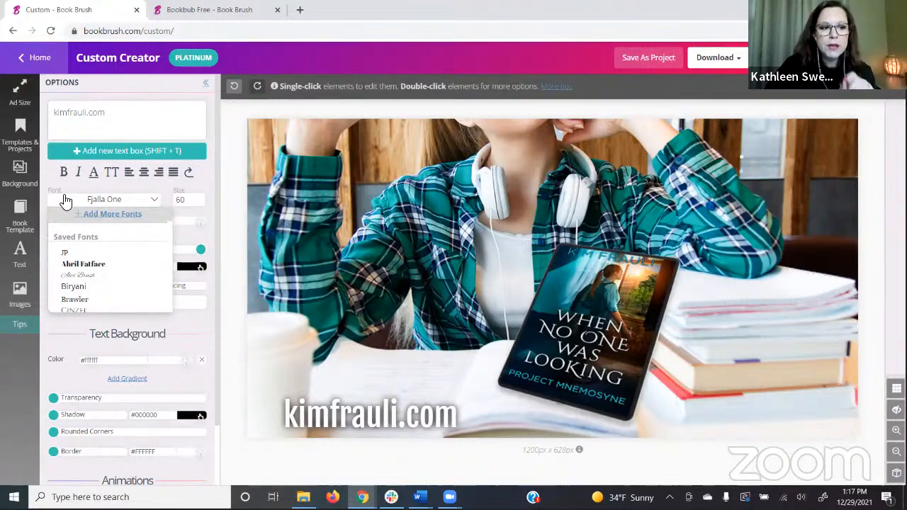
click(110, 216)
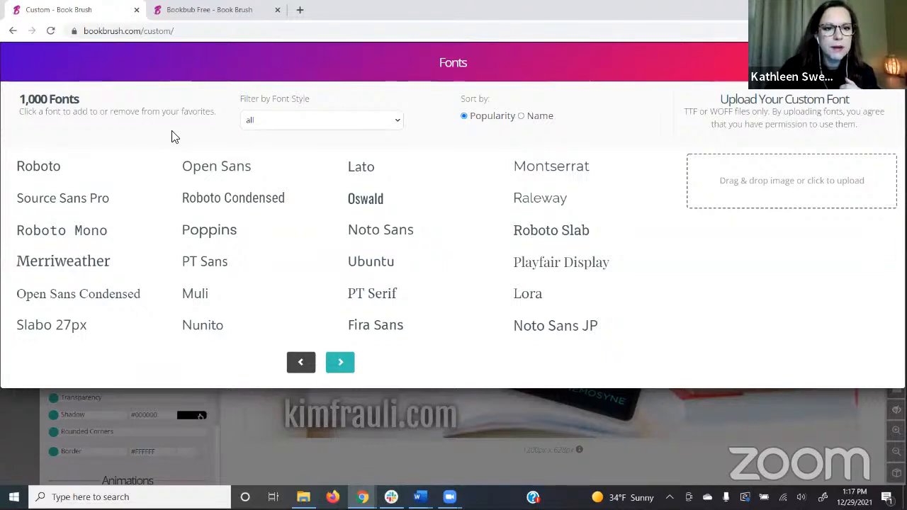
click(297, 122)
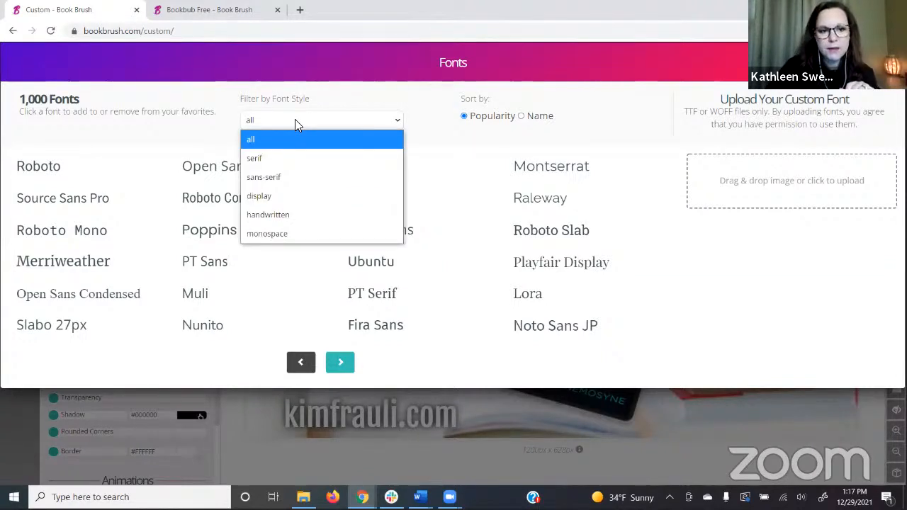
click(259, 197)
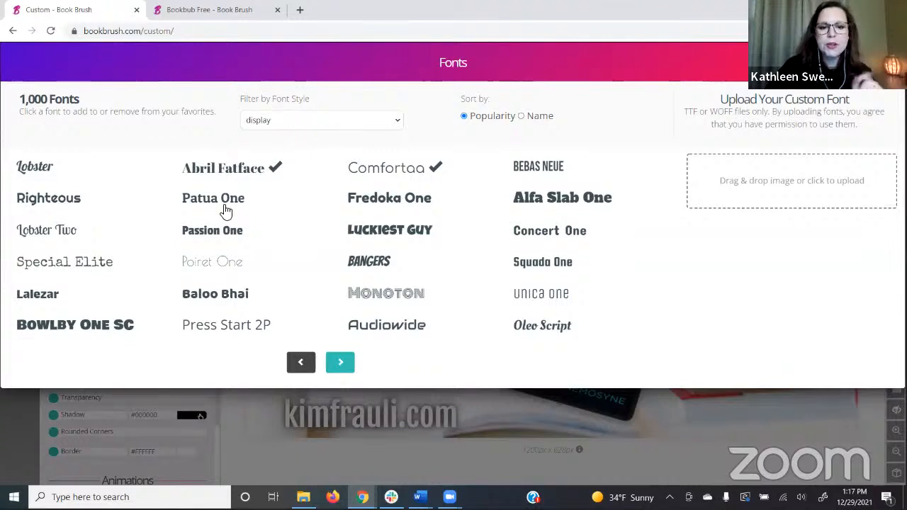
click(341, 365)
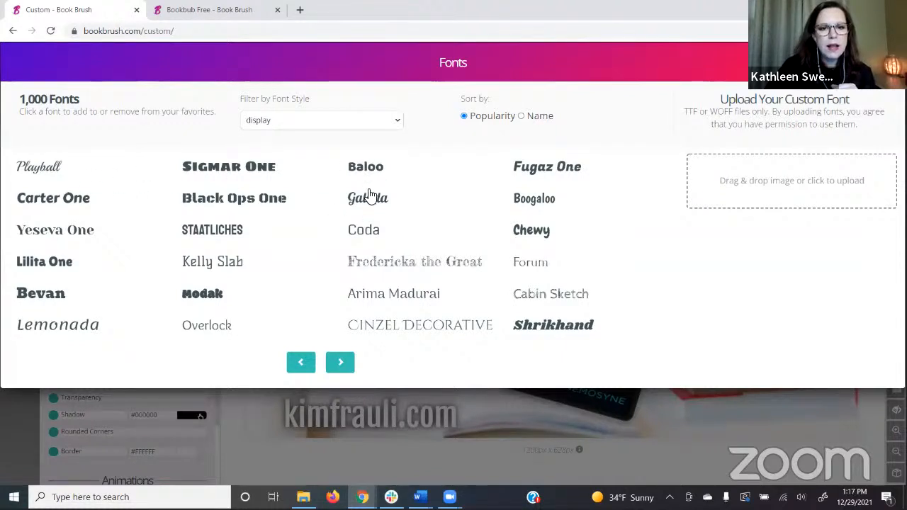
click(361, 231)
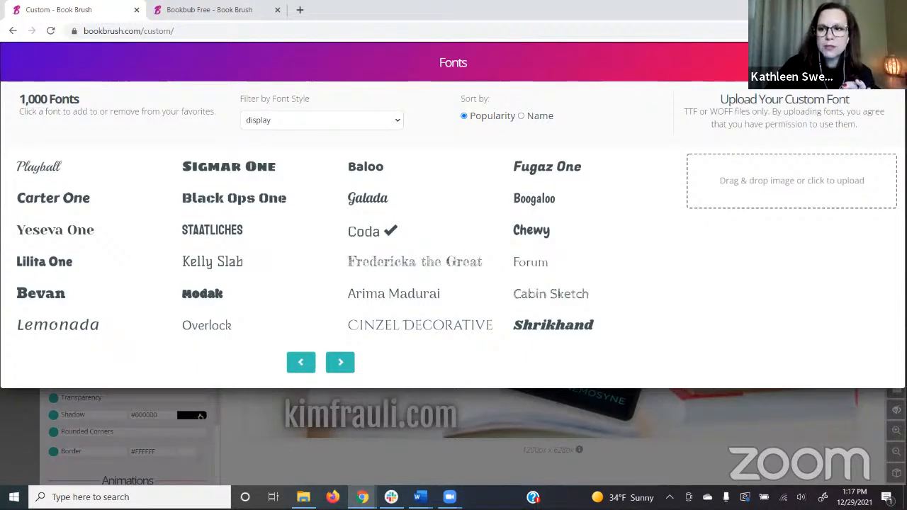
click(882, 62)
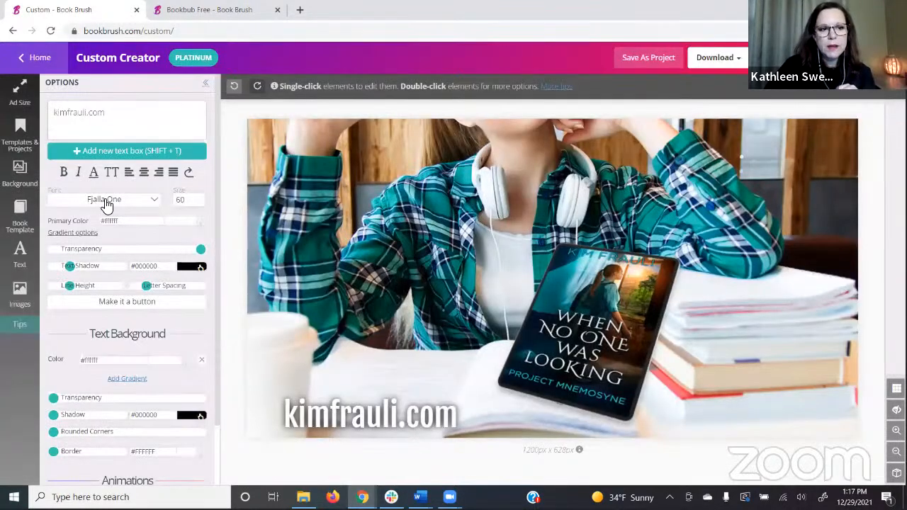
Step: Format the website text in Coda at size 49 and shift it slightly down toward the ad's lower edge
click(106, 200)
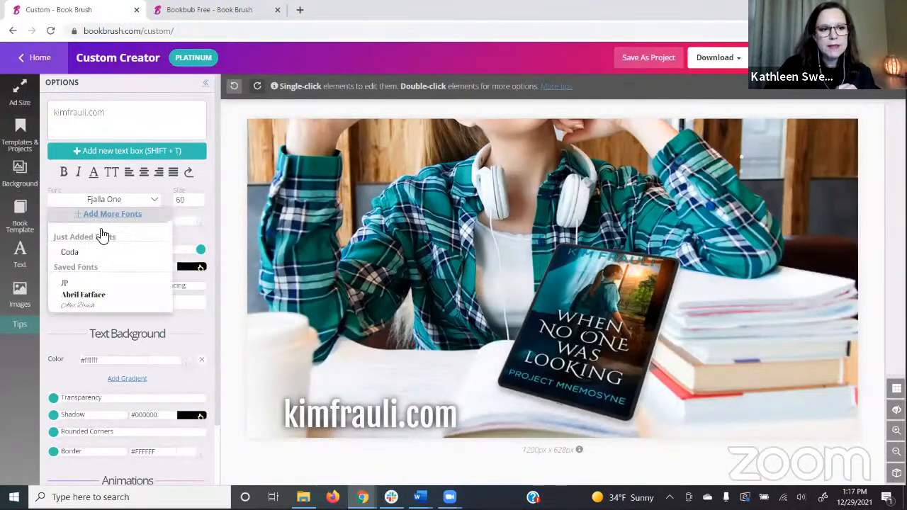
click(74, 255)
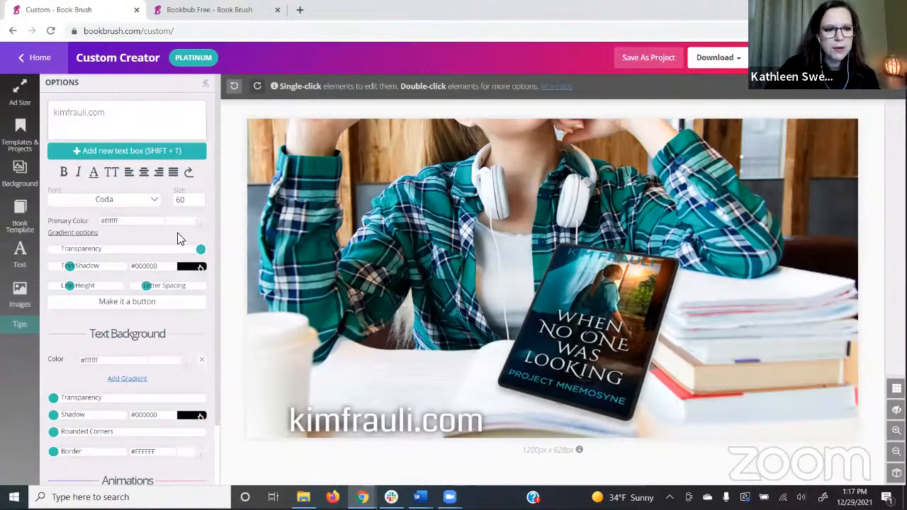
click(198, 203)
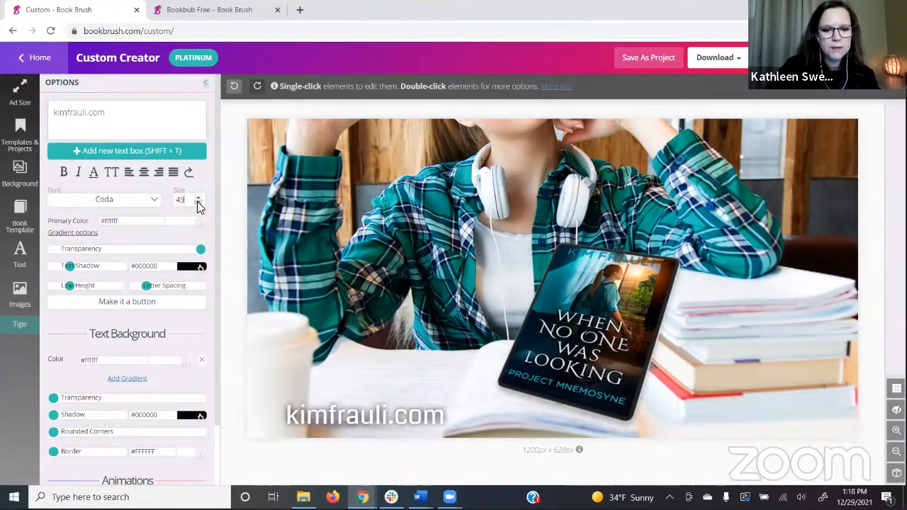
click(409, 430)
mouse_move(399, 417)
mouse_down()
mouse_move(382, 418)
mouse_move(395, 422)
mouse_up()
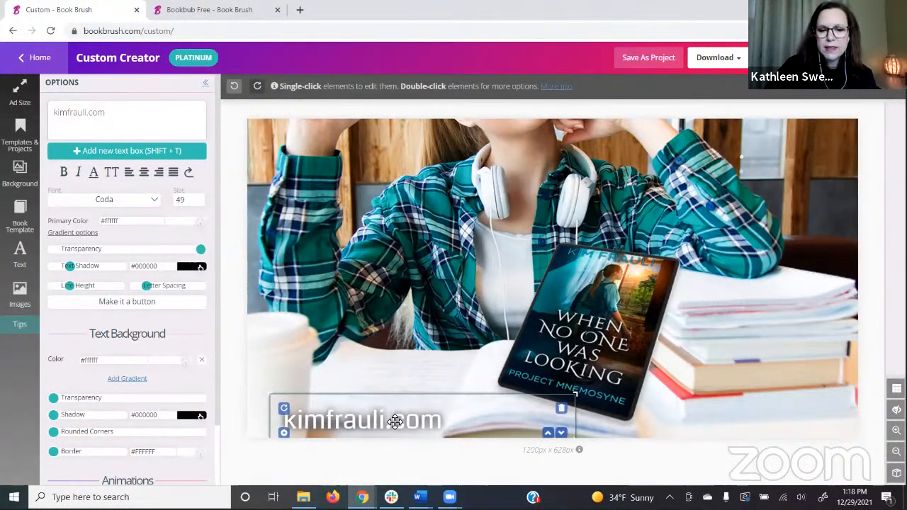
Step: Insert the blue circle with a white outline from the blank community stamps and enlarge it on the ad
click(16, 294)
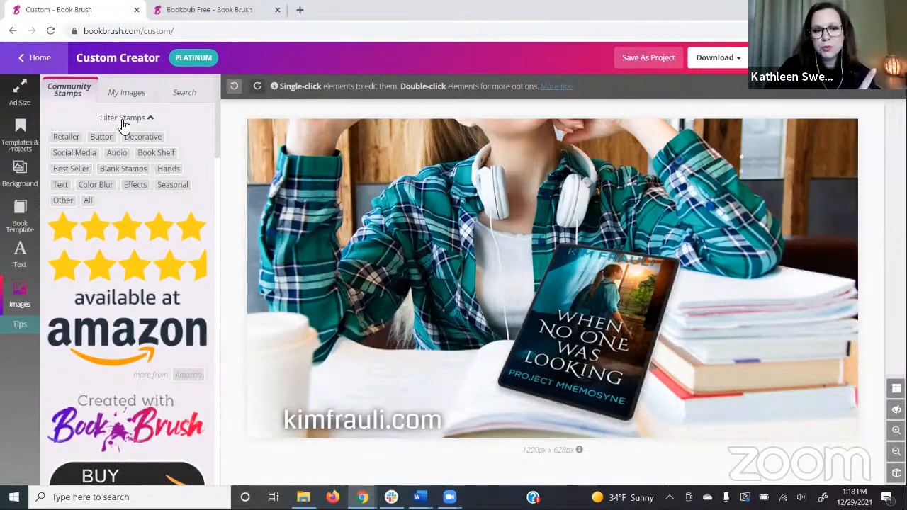
click(120, 172)
scroll(146, 238, down, 6)
scroll(121, 257, up, 3)
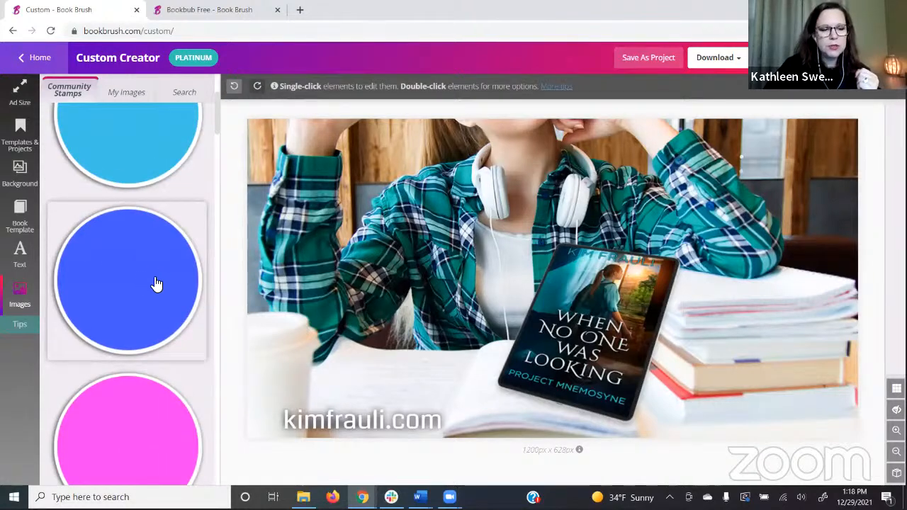
click(156, 284)
drag(395, 270, 490, 360)
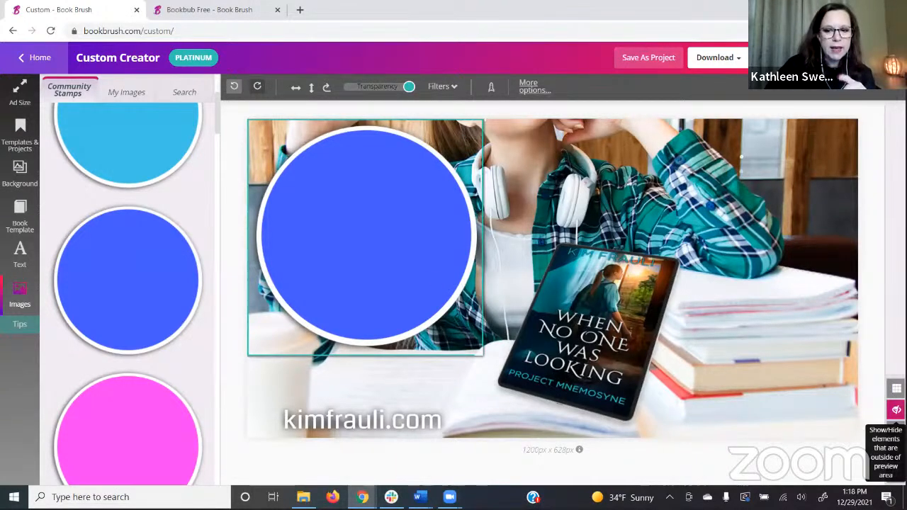
Step: Show elements outside the preview area, move the blue circle over the website text, and send it behind the text
click(896, 410)
drag(424, 234, 420, 335)
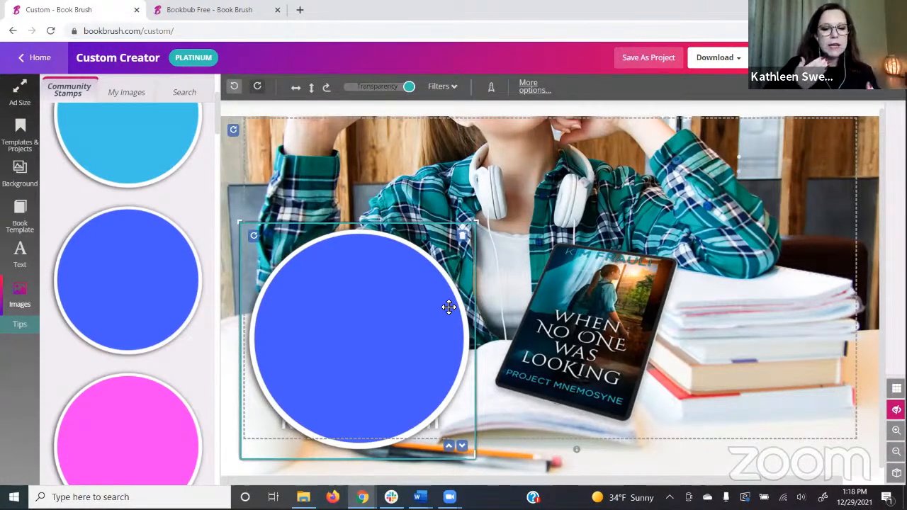
click(463, 449)
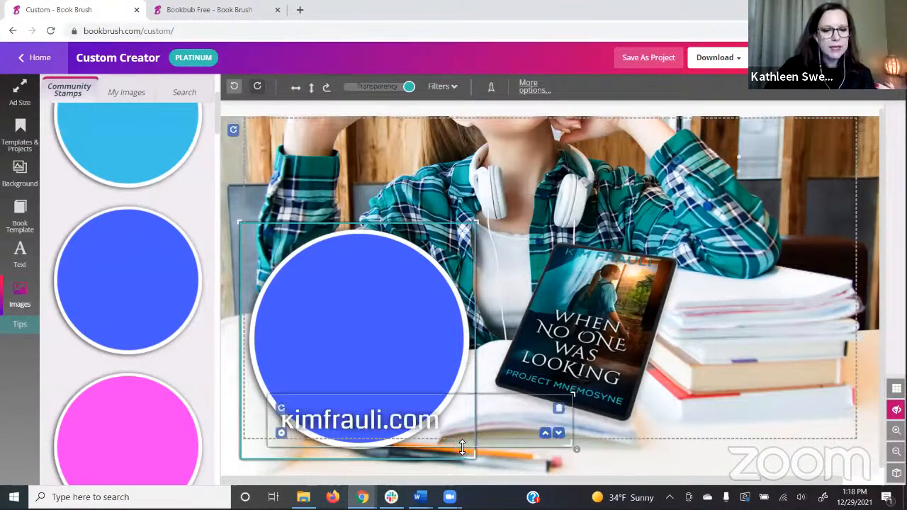
Step: Lower the blue circle past the ad's bottom edge so its upper part frames the website text, and hide the overflow
drag(373, 274, 374, 385)
click(374, 395)
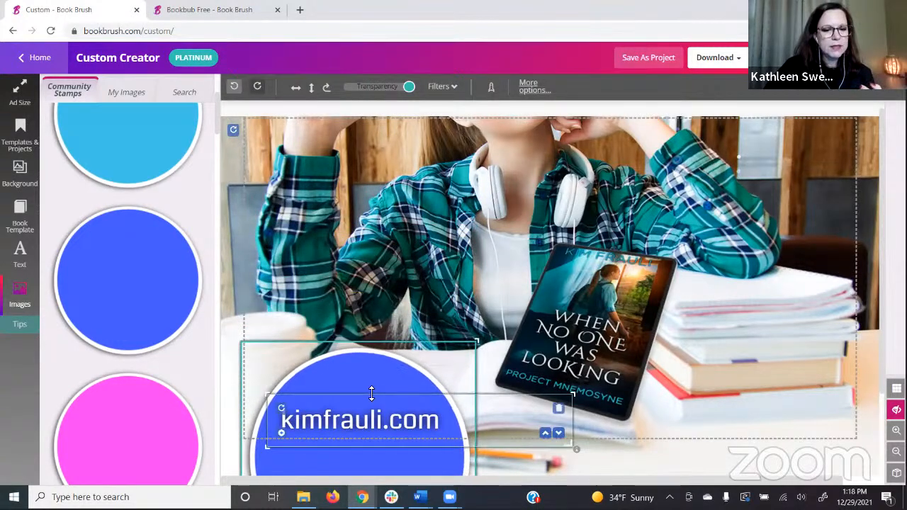
click(377, 391)
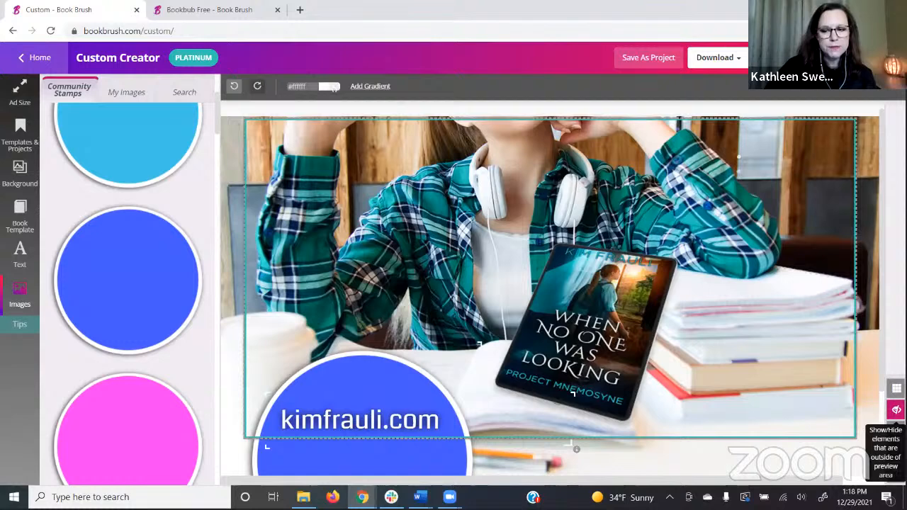
click(896, 409)
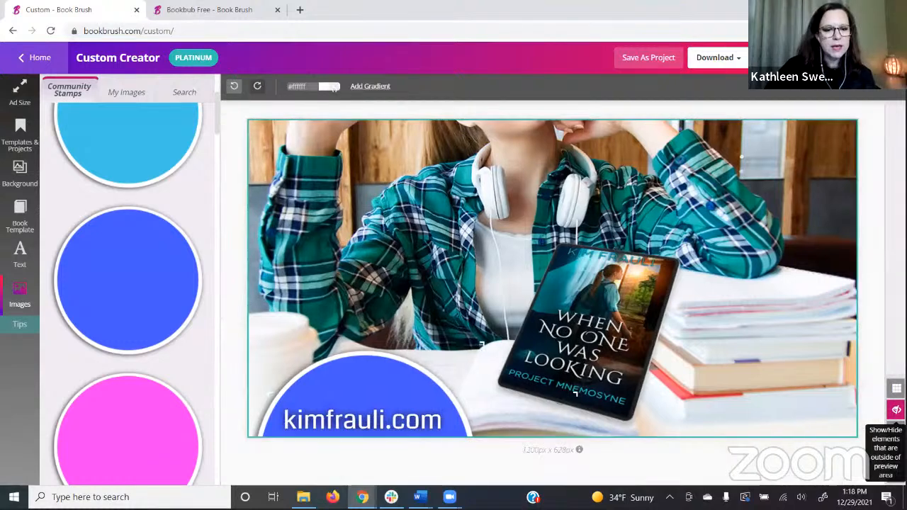
click(491, 468)
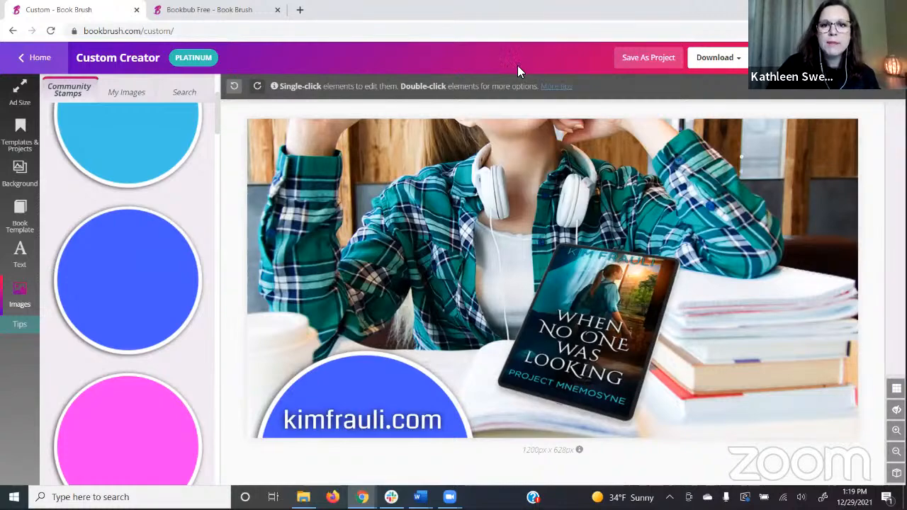
Step: Save the finished ad as a project
click(646, 60)
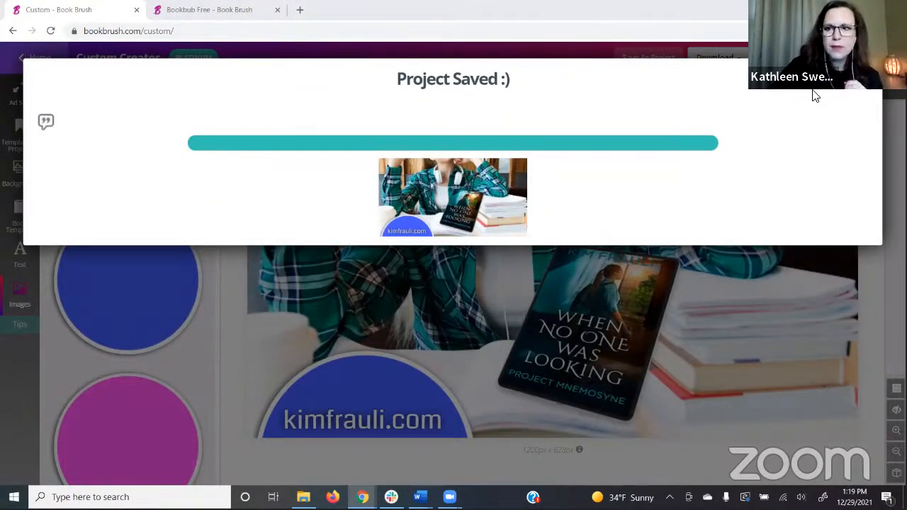
click(714, 58)
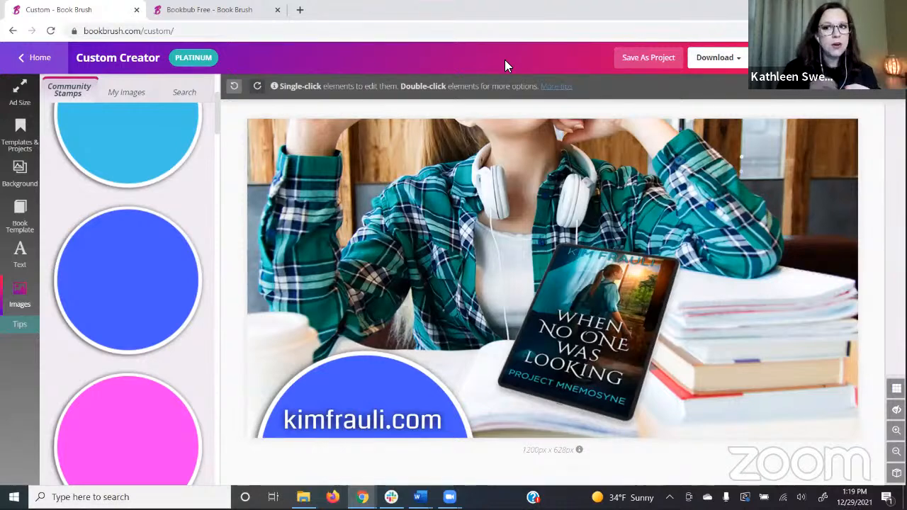
mouse_move(725, 64)
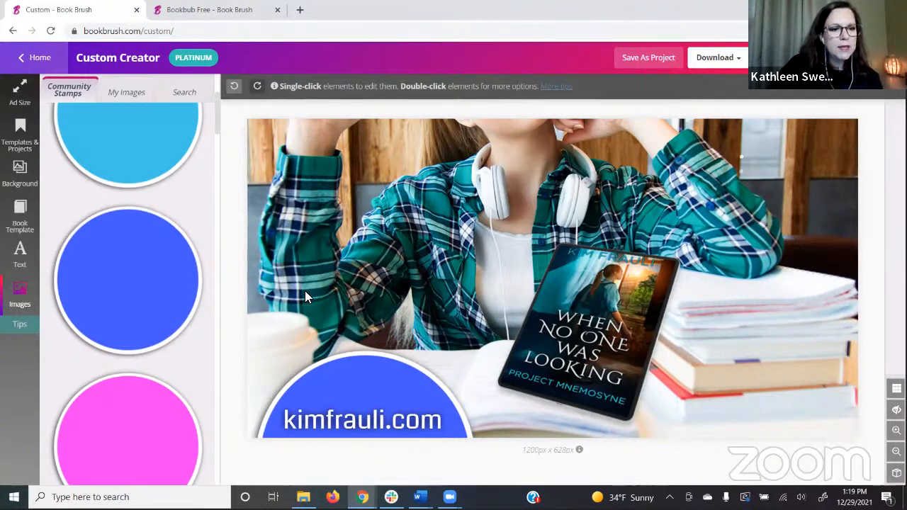
Step: Make the blue circle stamp partly transparent and give it a slight blur
click(333, 375)
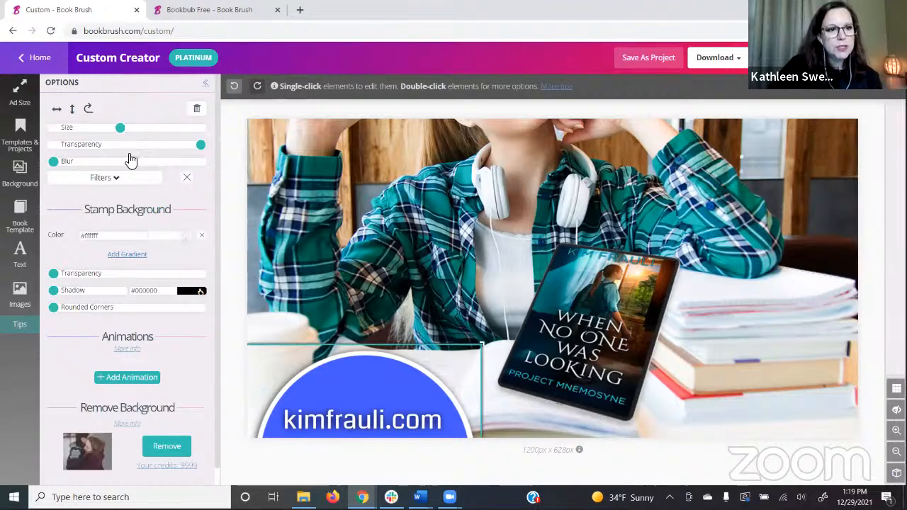
drag(201, 148, 167, 161)
drag(55, 166, 90, 162)
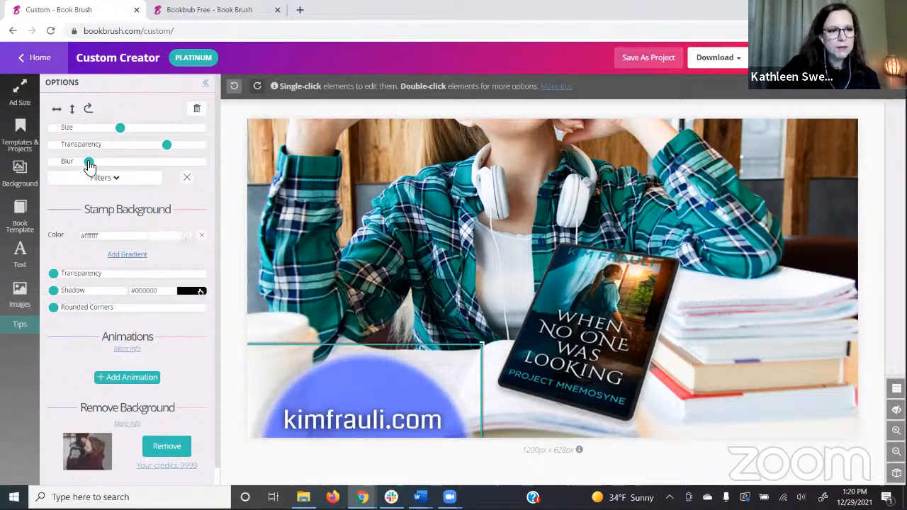
drag(89, 162, 69, 162)
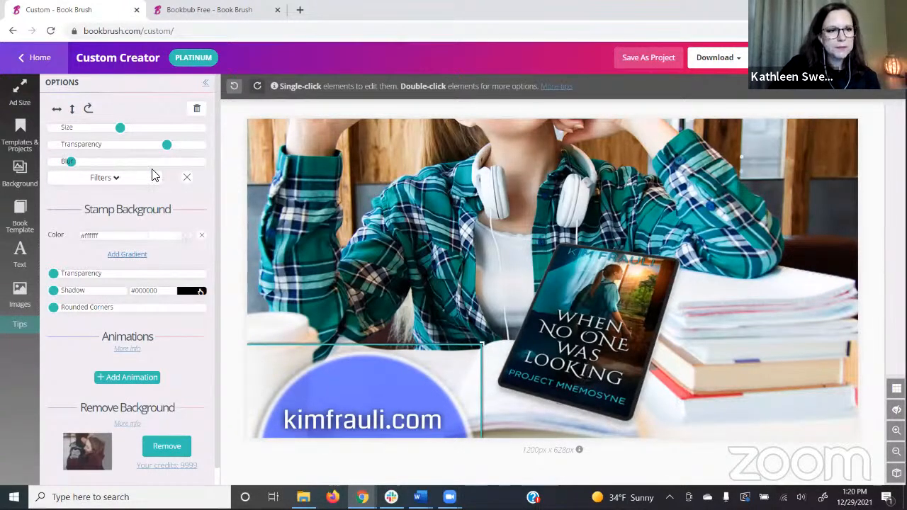
Step: Try several image filters on the blue circle stamp, including B&W and Aden
click(116, 182)
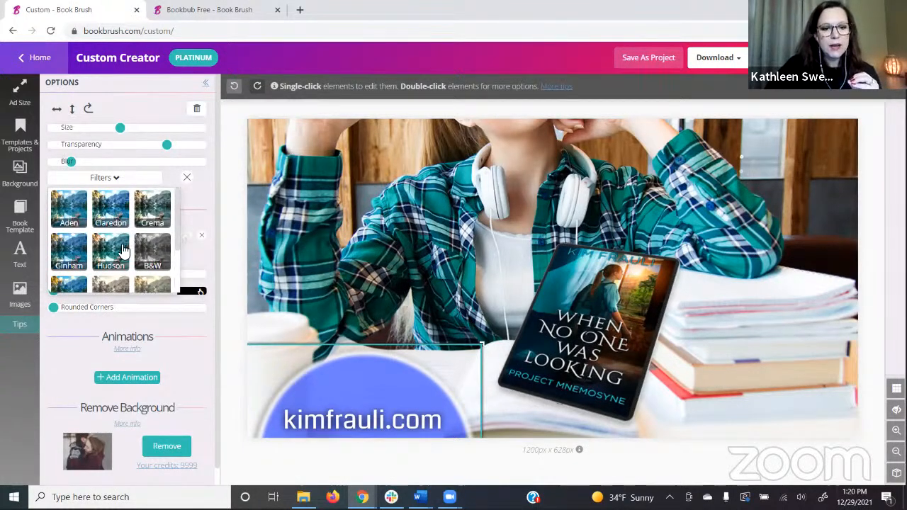
click(149, 249)
click(112, 181)
click(69, 203)
click(88, 181)
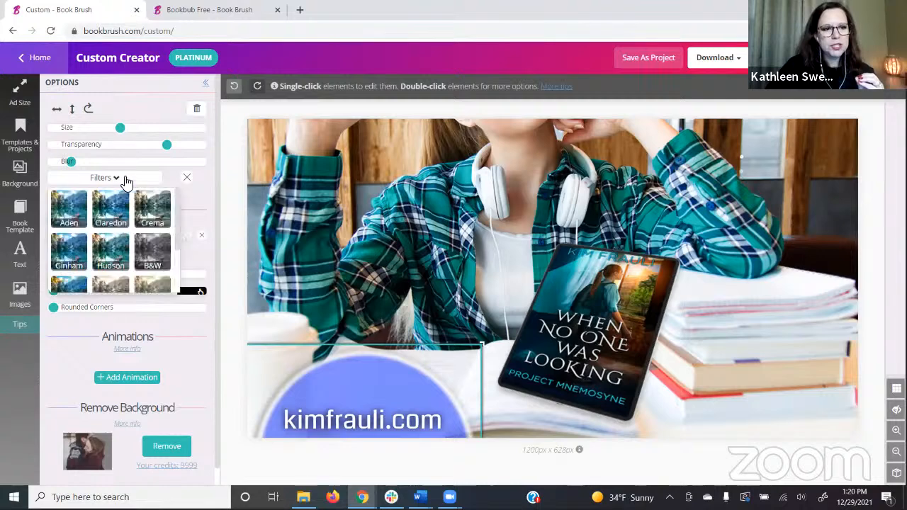
scroll(88, 252, down, 3)
click(70, 280)
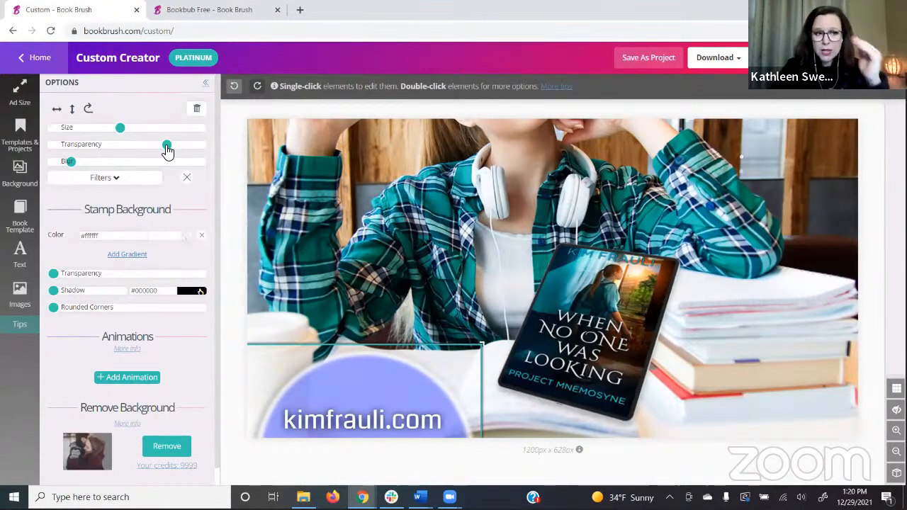
Step: Set the blue circle stamp's size to 91% and restore it to full opacity
click(344, 372)
mouse_move(120, 130)
mouse_down()
mouse_move(89, 129)
mouse_move(122, 129)
mouse_up()
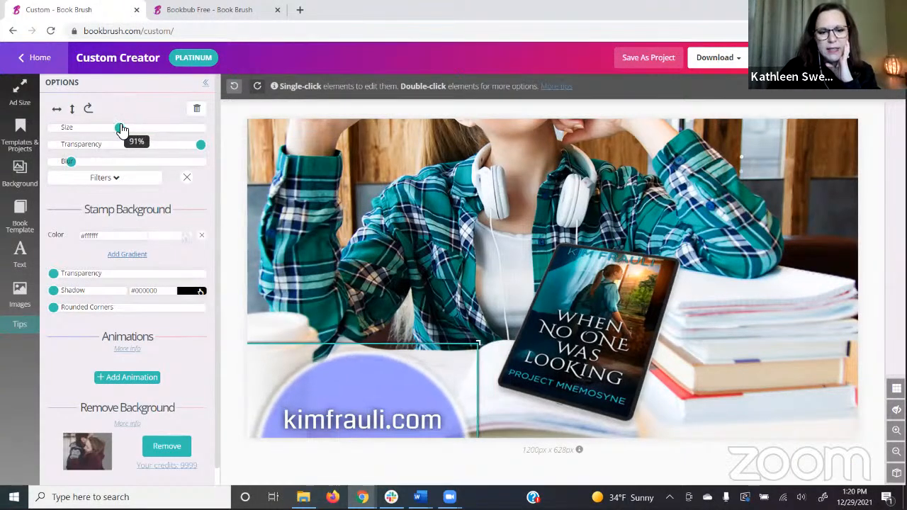
drag(200, 144, 168, 145)
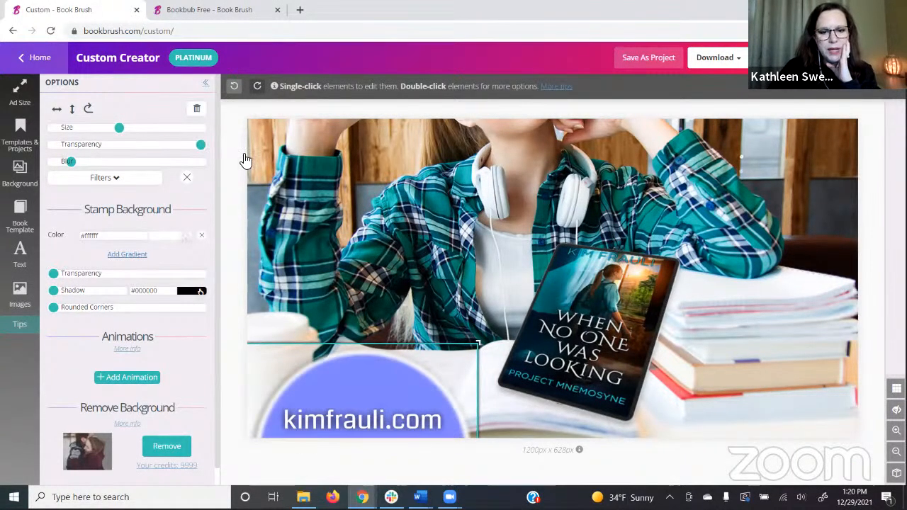
Step: Reset the blue circle stamp's blur to none and remove its filter
drag(69, 160, 49, 185)
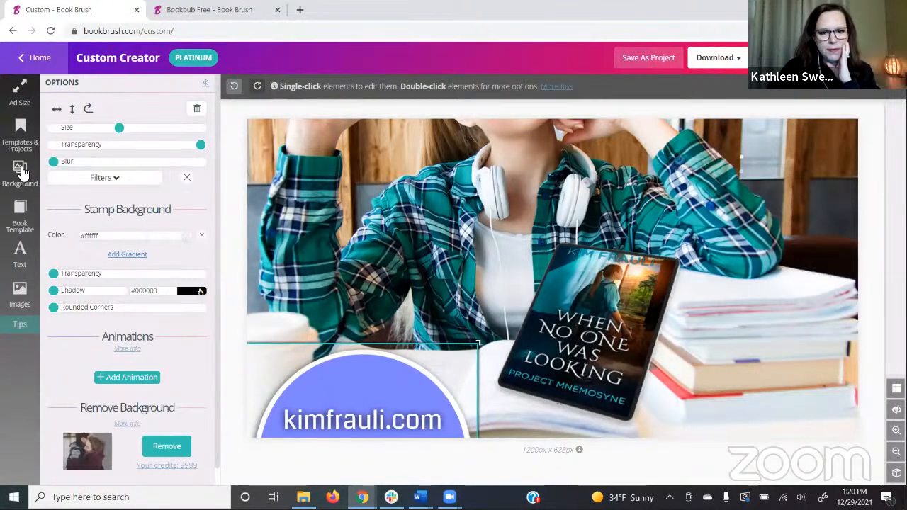
click(117, 182)
click(193, 197)
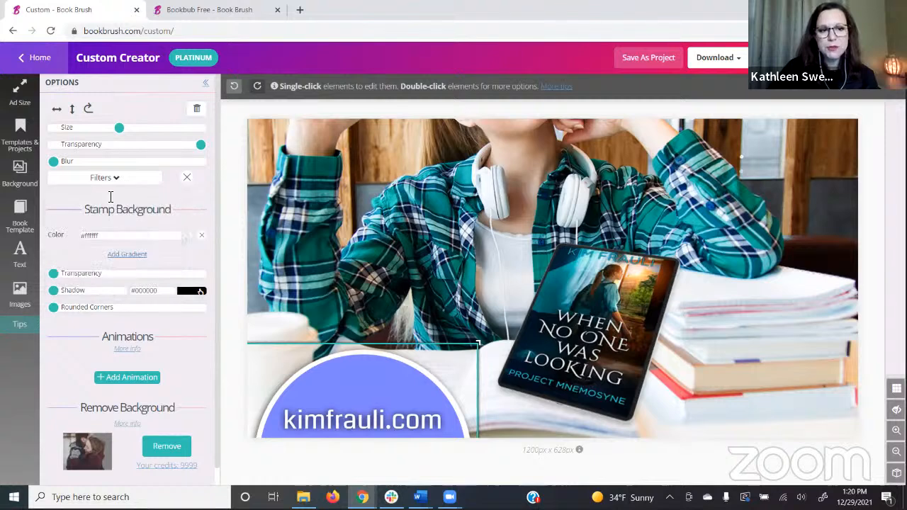
click(187, 179)
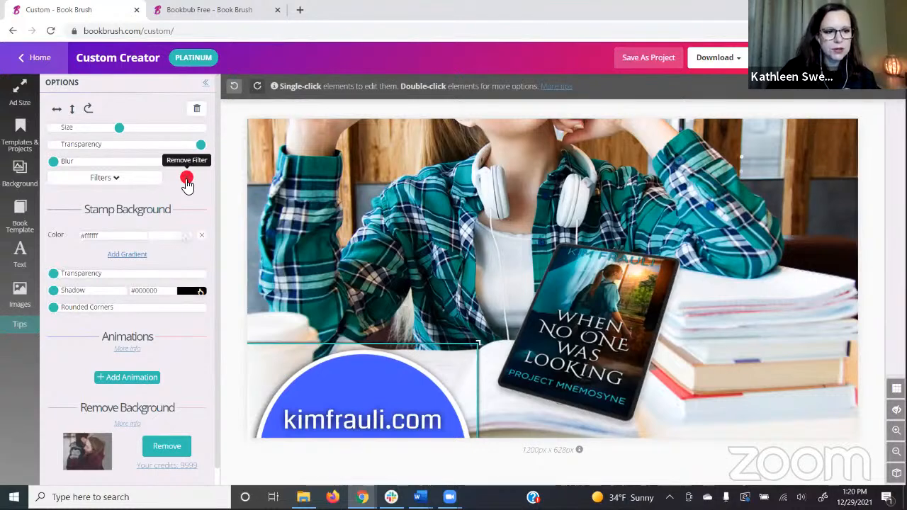
click(523, 434)
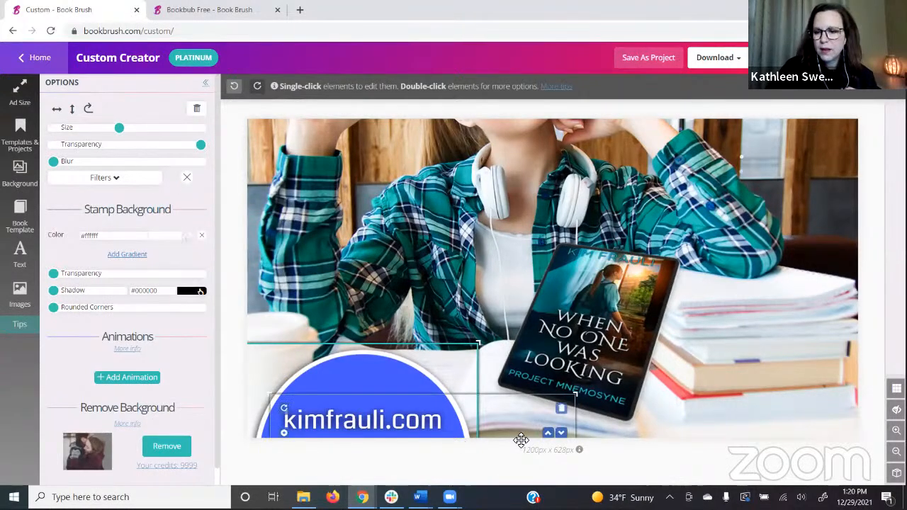
Step: Reload Custom Creator, discarding the current design, and start a blank 1200x628 Facebook ad
click(793, 443)
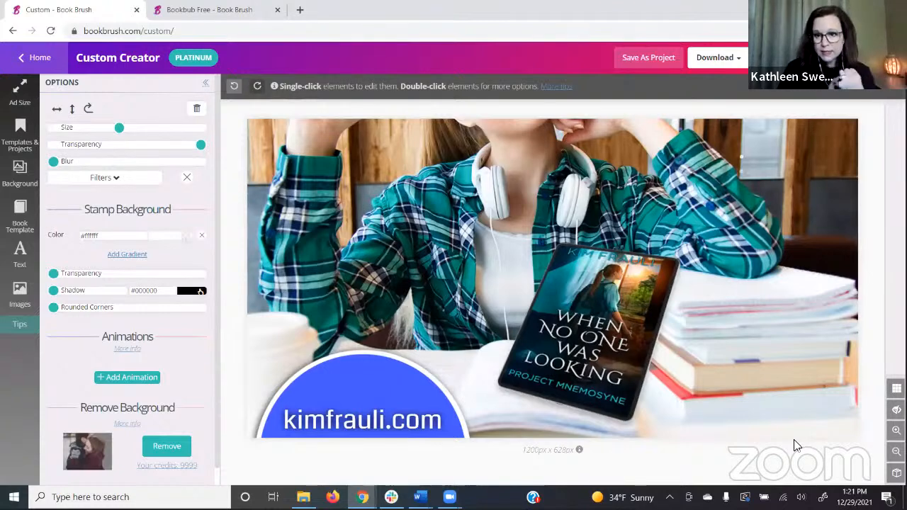
click(51, 31)
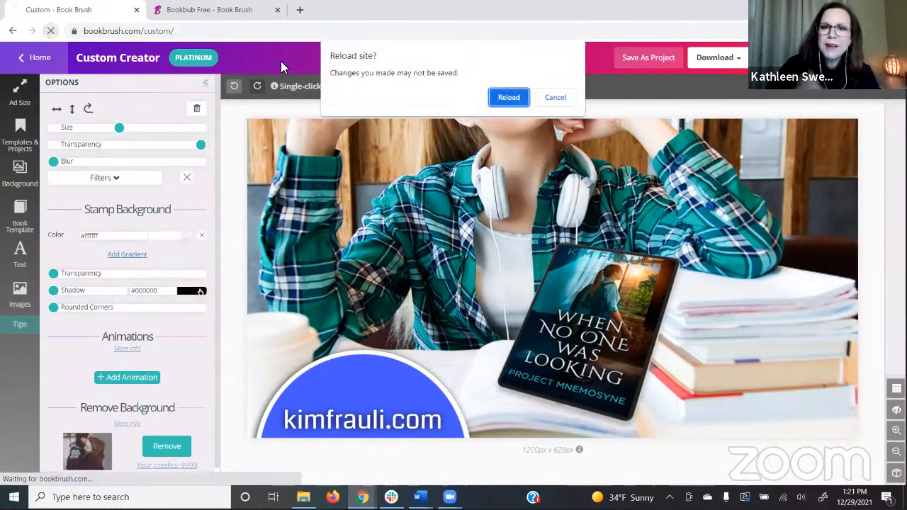
click(508, 100)
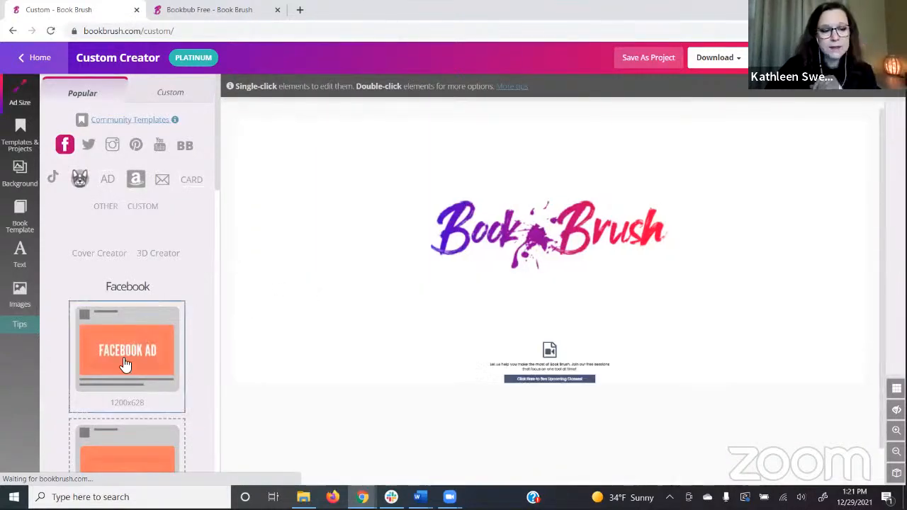
click(119, 350)
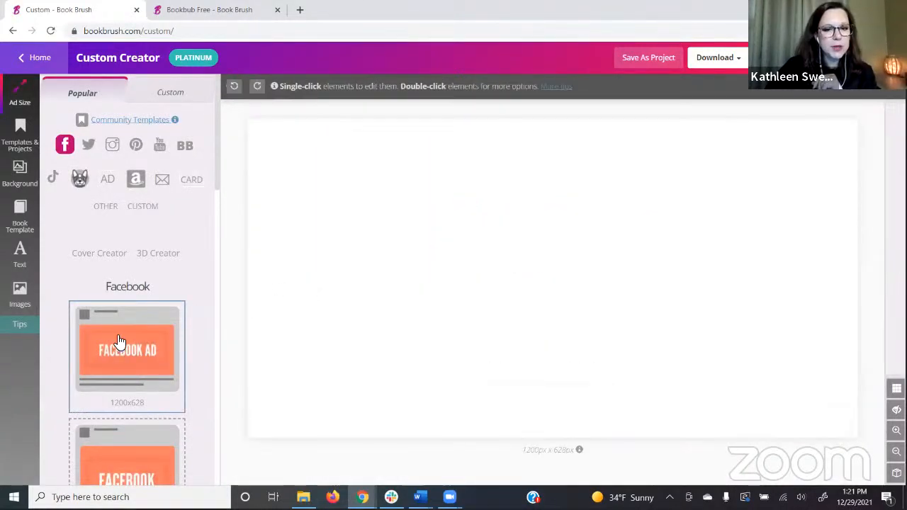
Step: Upload the beach e-reader mockup from the desktop and set it as the ad's background
click(23, 173)
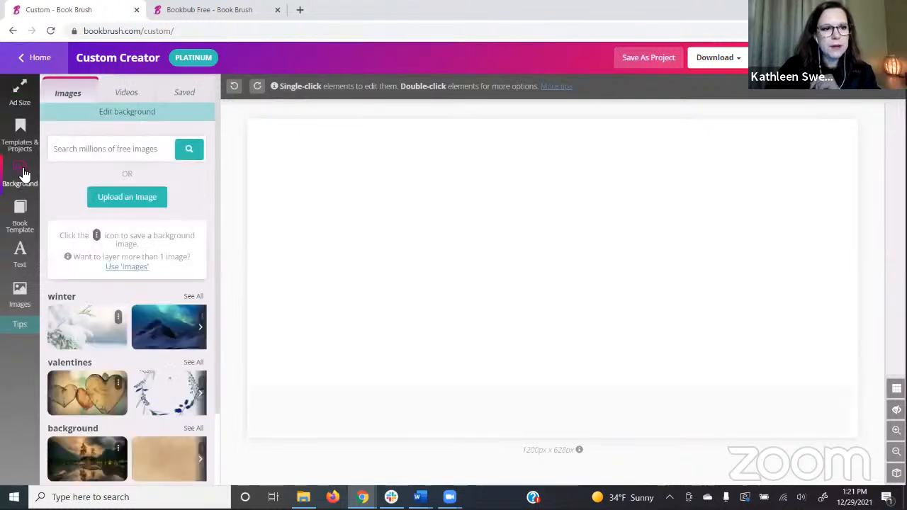
click(132, 195)
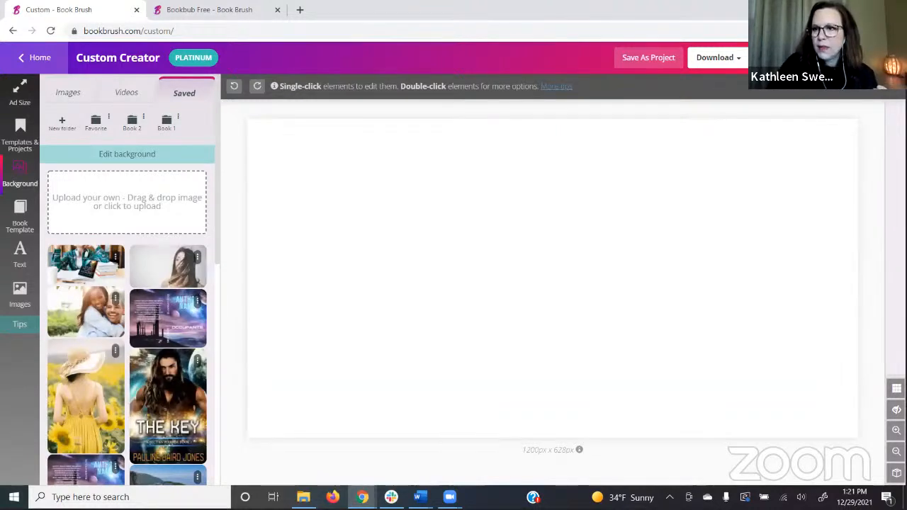
click(866, 8)
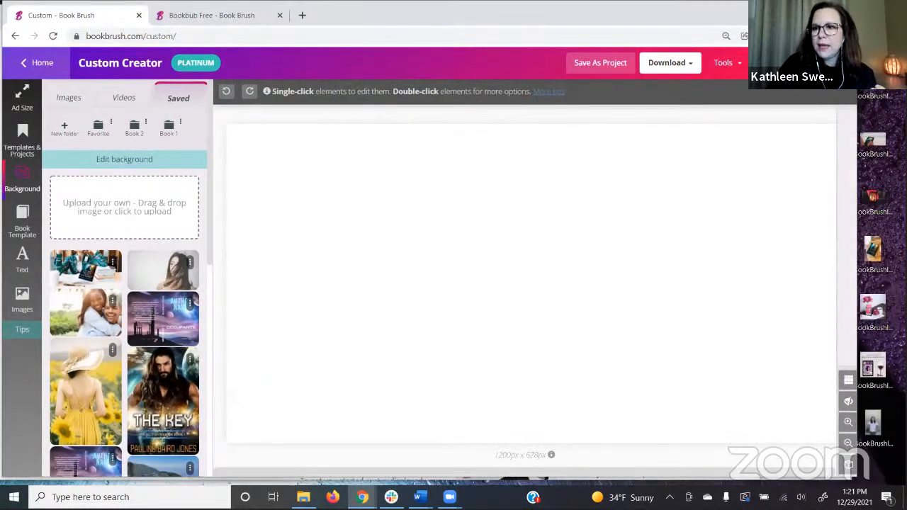
drag(874, 152, 119, 205)
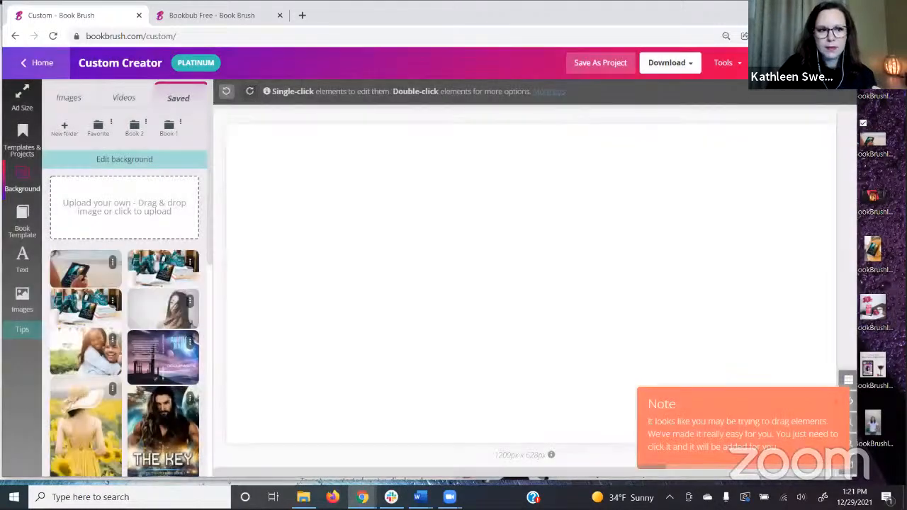
click(808, 10)
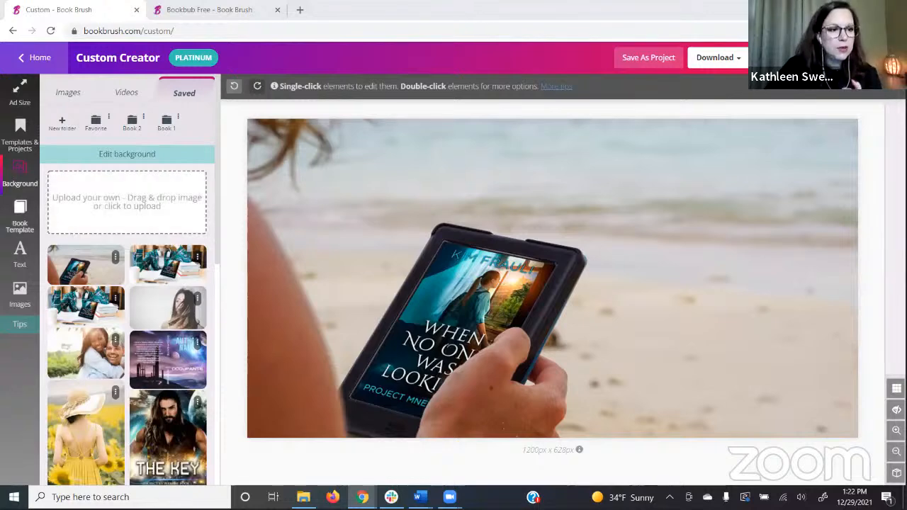
Step: Add the "When No One Was Looking: Project Blue Sky" cover to the ad using an upright physical book template with visible pages
click(20, 224)
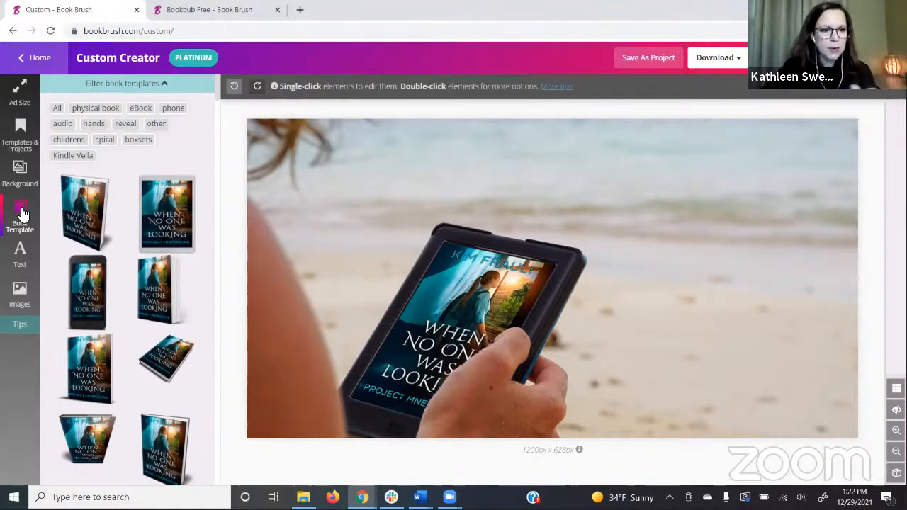
click(91, 112)
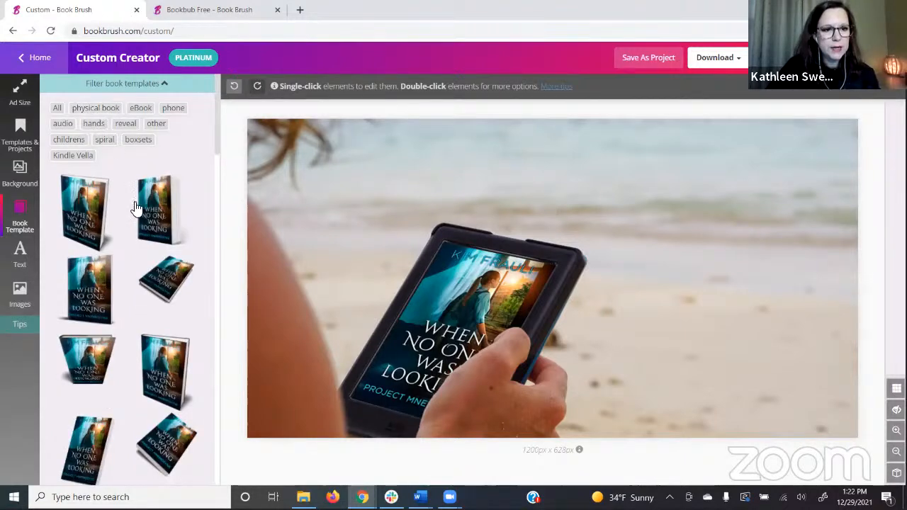
scroll(157, 203, down, 2)
scroll(159, 208, down, 1)
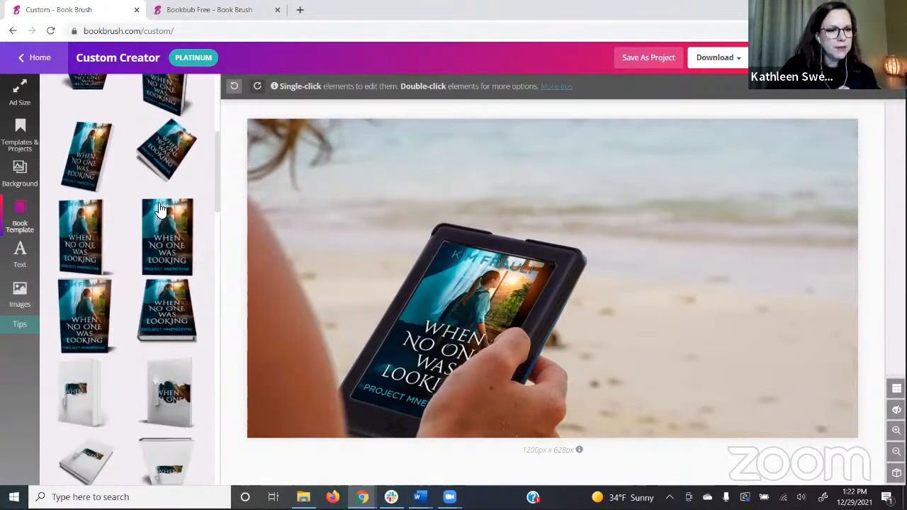
scroll(162, 206, up, 3)
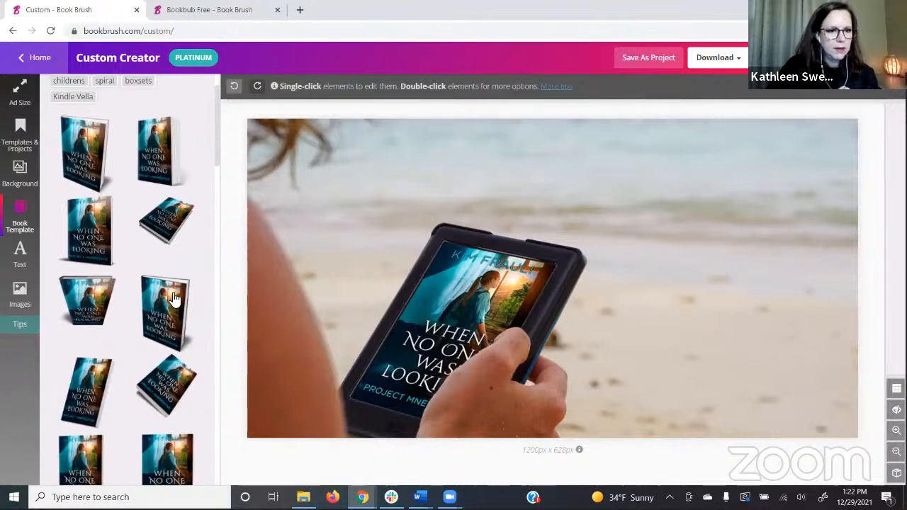
click(161, 181)
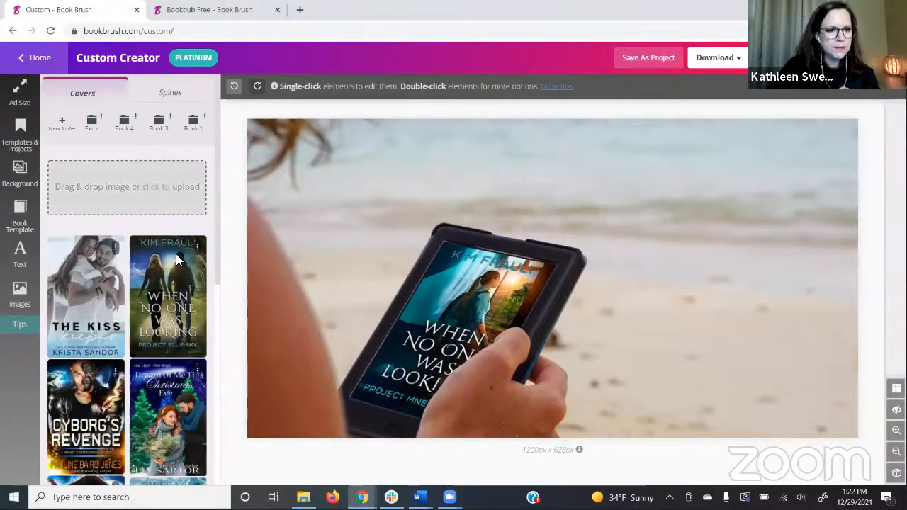
scroll(165, 206, down, 4)
scroll(176, 263, up, 2)
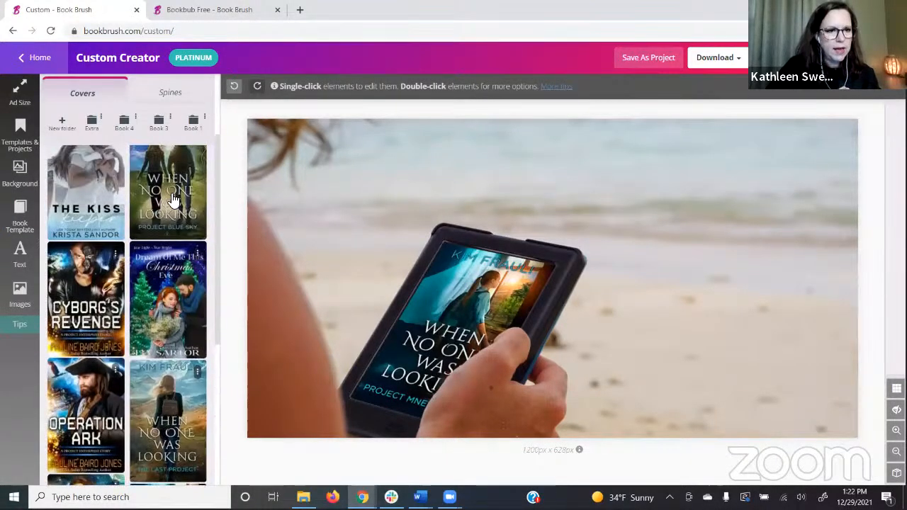
click(172, 200)
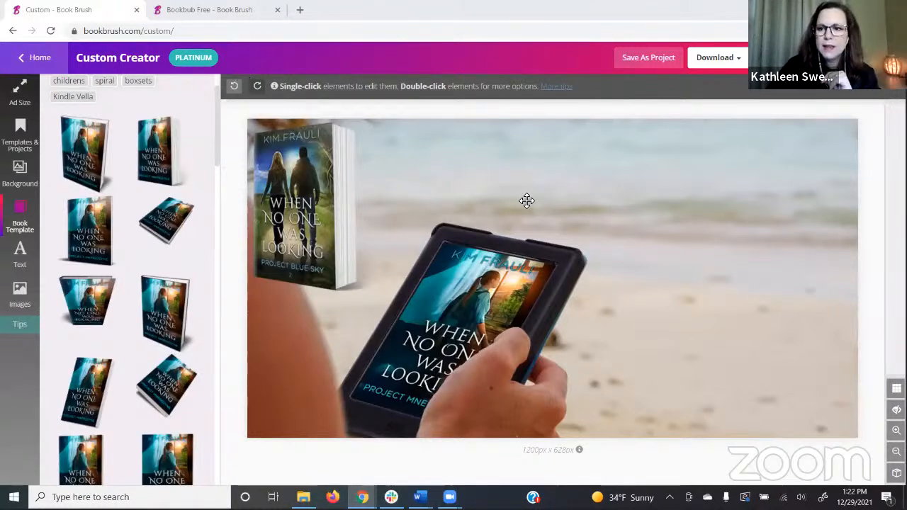
Step: Move the Project Blue Sky book over the sea in the ad's upper-right area and shrink it proportionally
drag(339, 202, 685, 214)
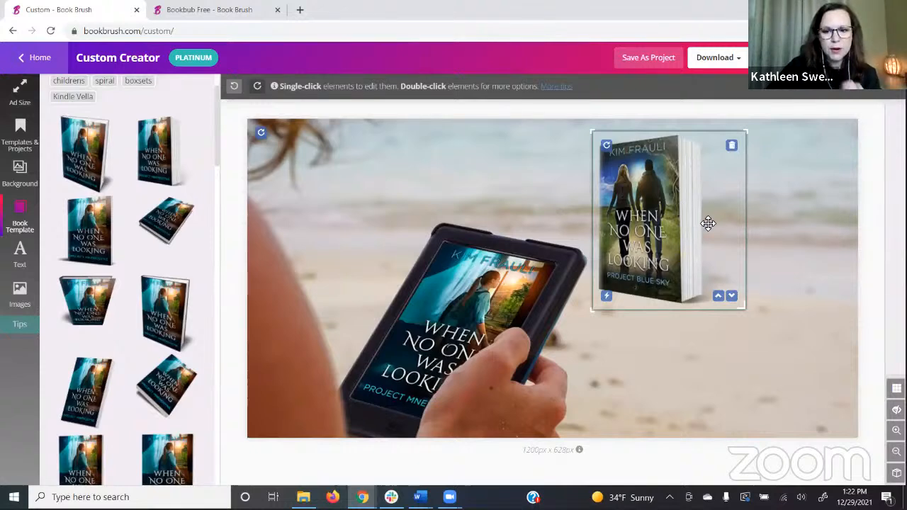
drag(656, 223, 667, 219)
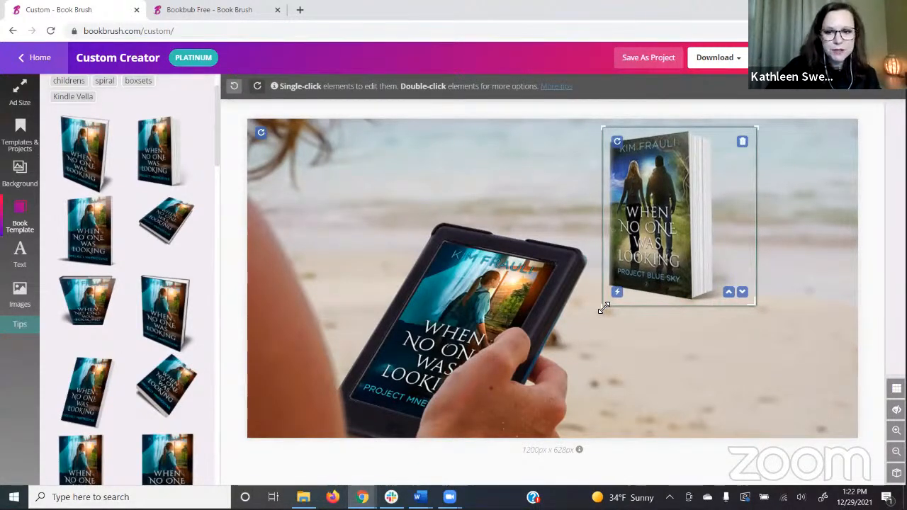
drag(602, 308, 628, 258)
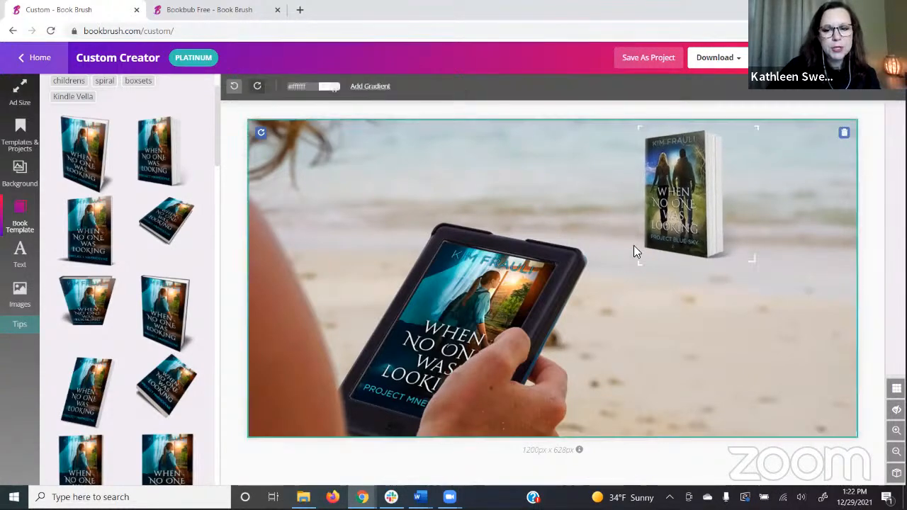
Step: Try squeezing the Project Blue Sky book's width from its side edge, and undo the distortion
click(712, 183)
drag(639, 192, 699, 184)
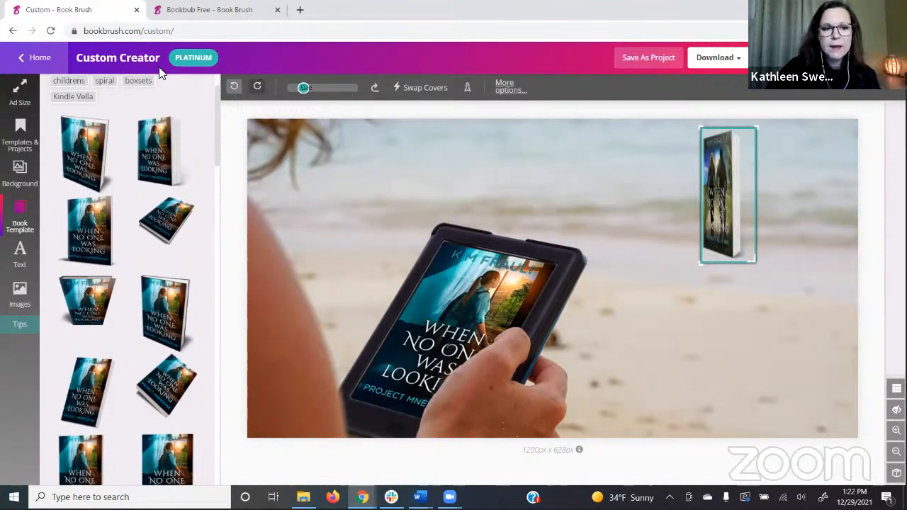
click(235, 87)
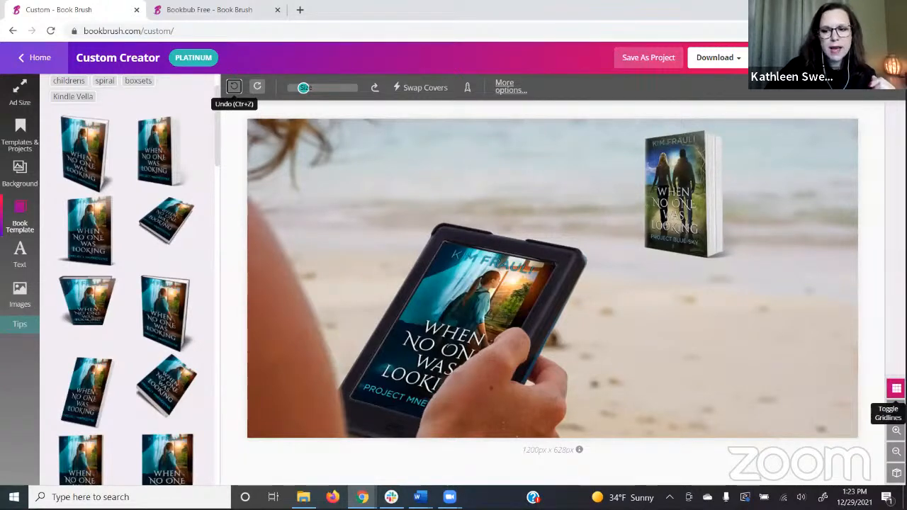
Step: Show the adjustable guides and align the two horizontal ones with the Project Blue Sky book's upper and lower edges
click(896, 388)
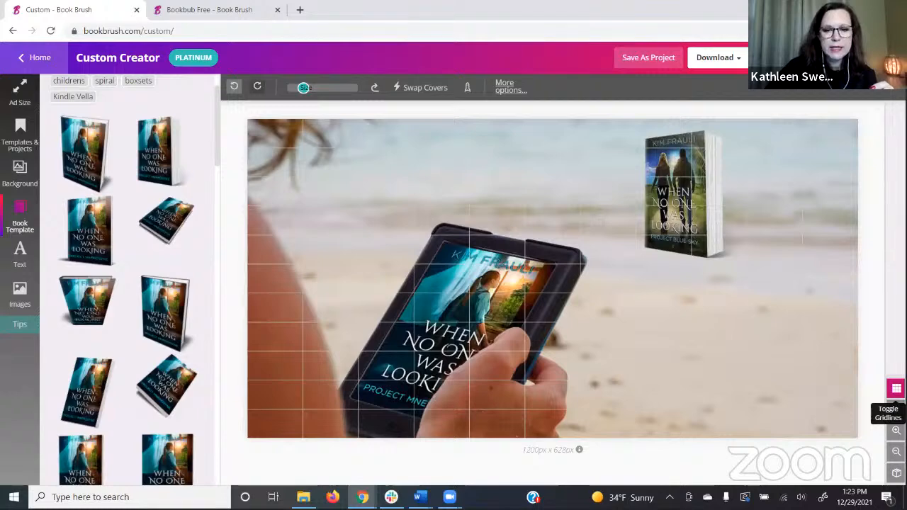
click(896, 388)
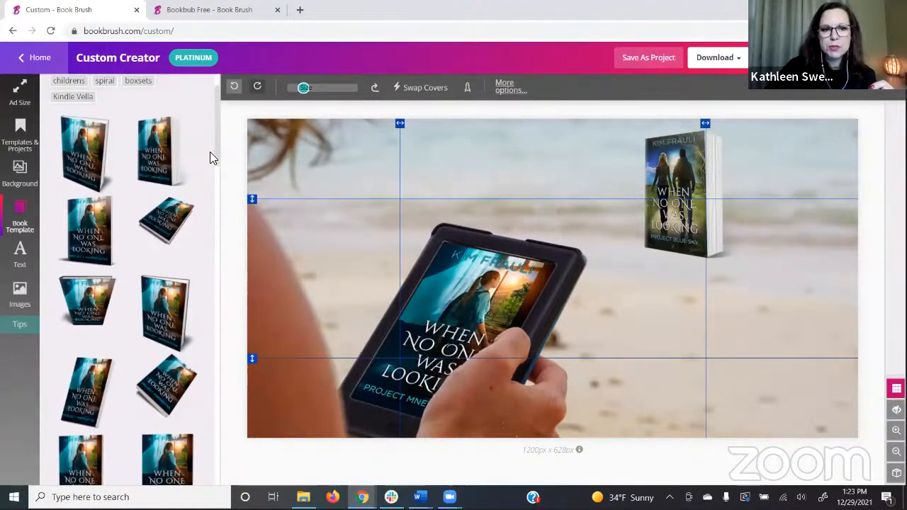
drag(252, 199, 257, 134)
click(244, 205)
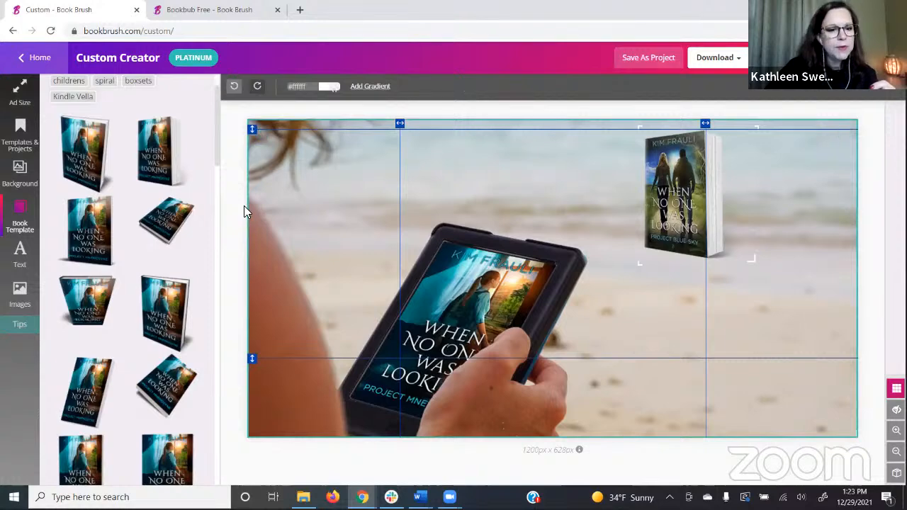
drag(254, 361, 274, 262)
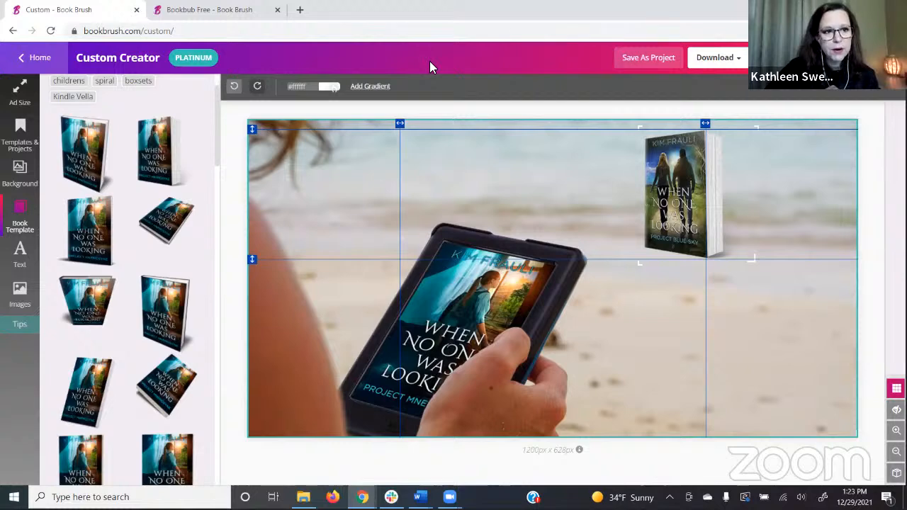
Step: Add the "When No One Was Looking: The Last Project" cover using the same physical book template
click(159, 143)
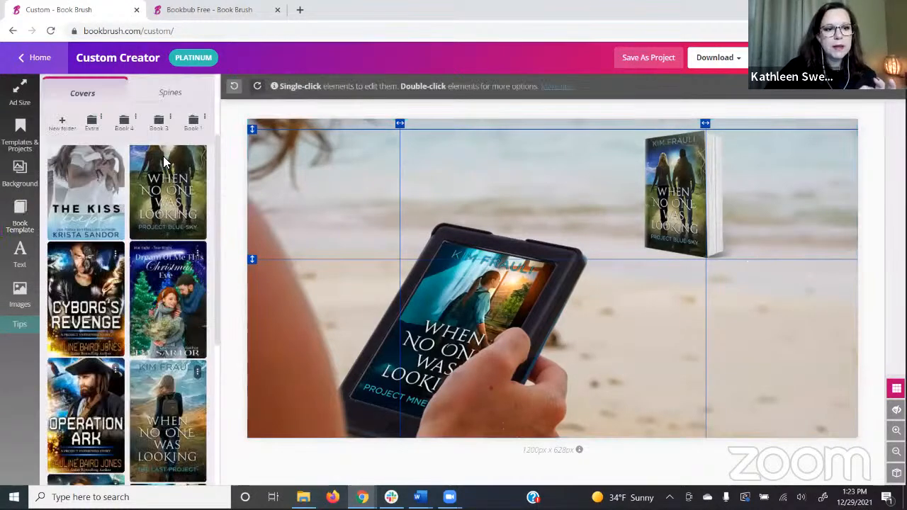
scroll(178, 202, down, 2)
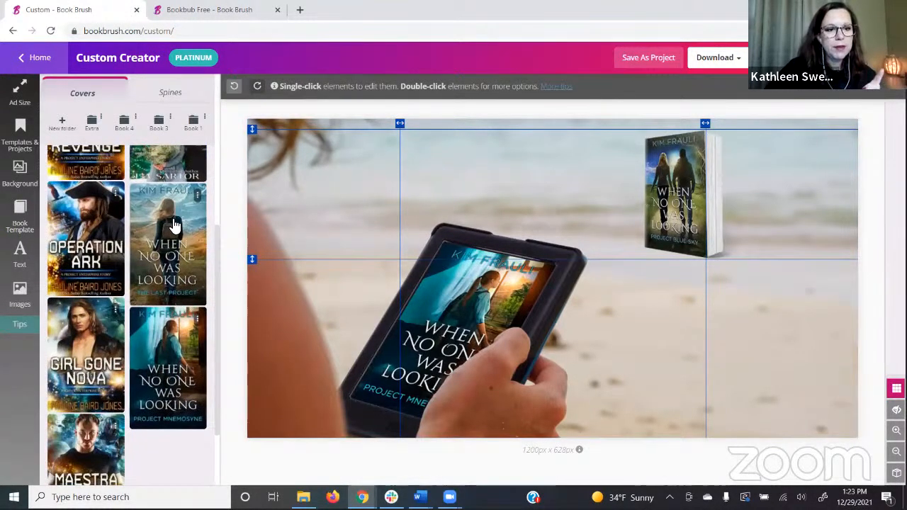
click(173, 225)
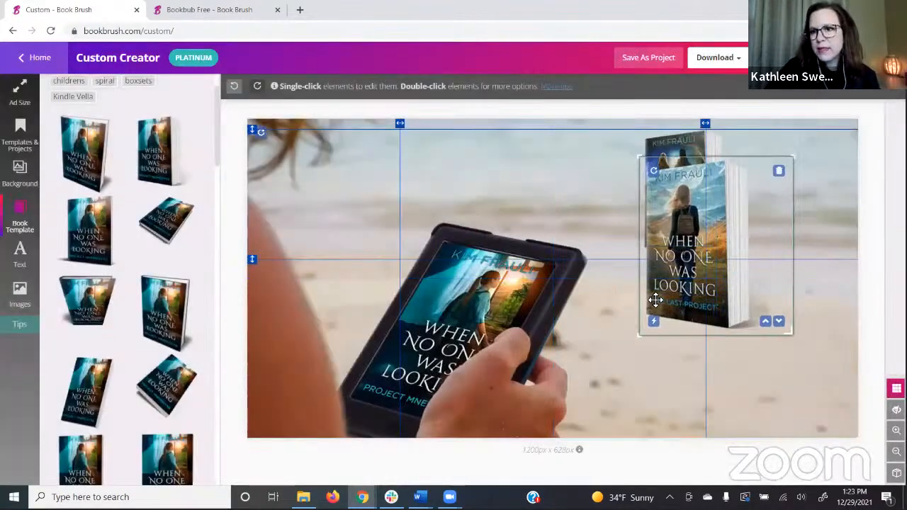
Step: Place The Last Project book beside the Project Blue Sky book and shrink it to fit between the horizontal guides
drag(755, 213, 762, 197)
click(730, 246)
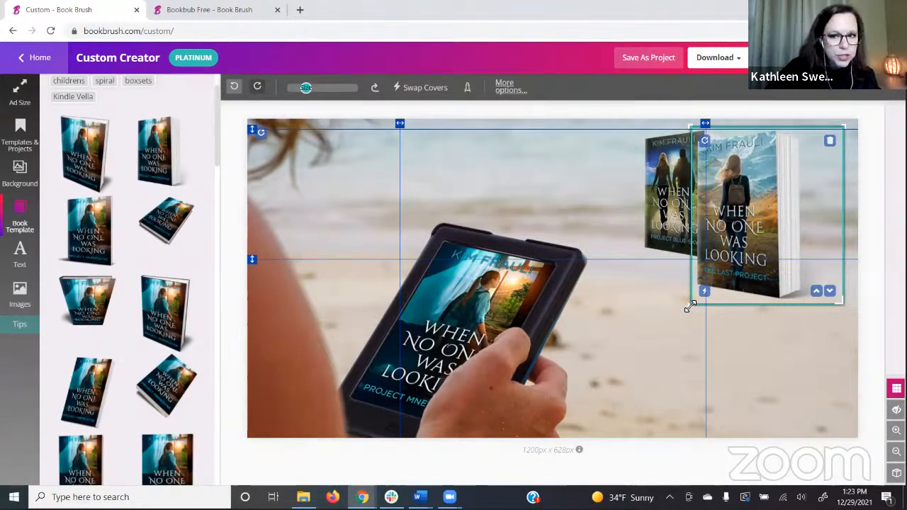
drag(692, 306, 722, 265)
click(724, 264)
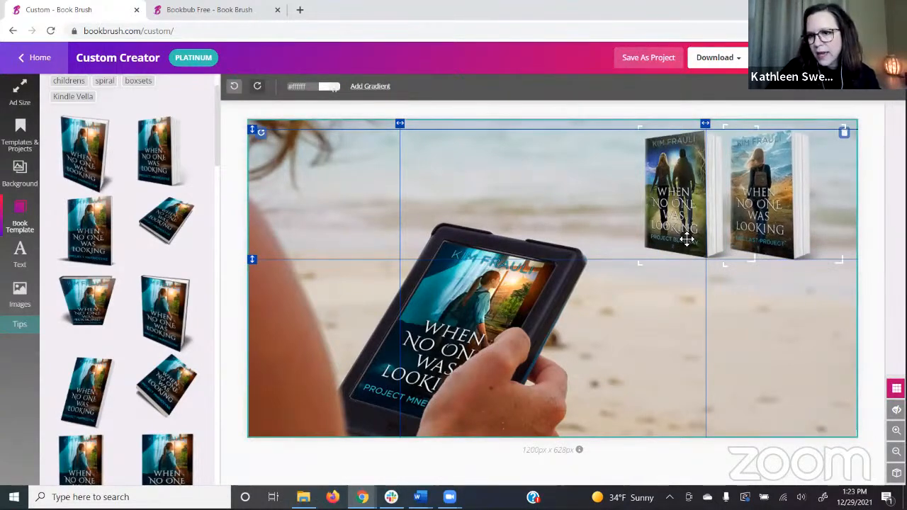
Step: Slide The Last Project book over to overlap the Project Blue Sky book and send it behind that book
drag(783, 169, 760, 171)
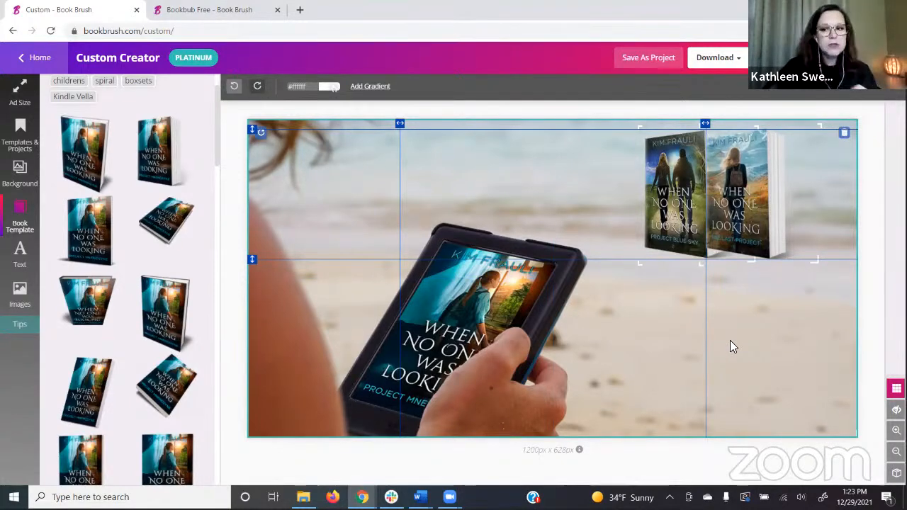
mouse_move(765, 222)
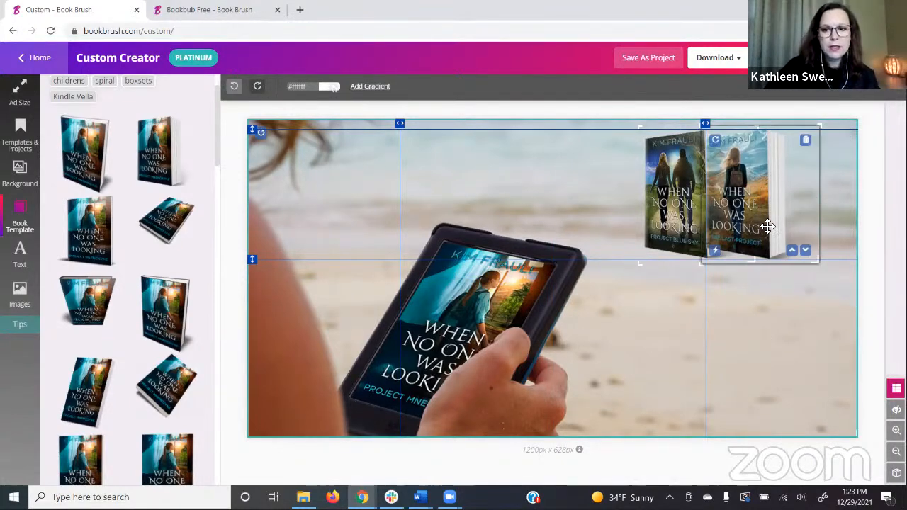
click(805, 252)
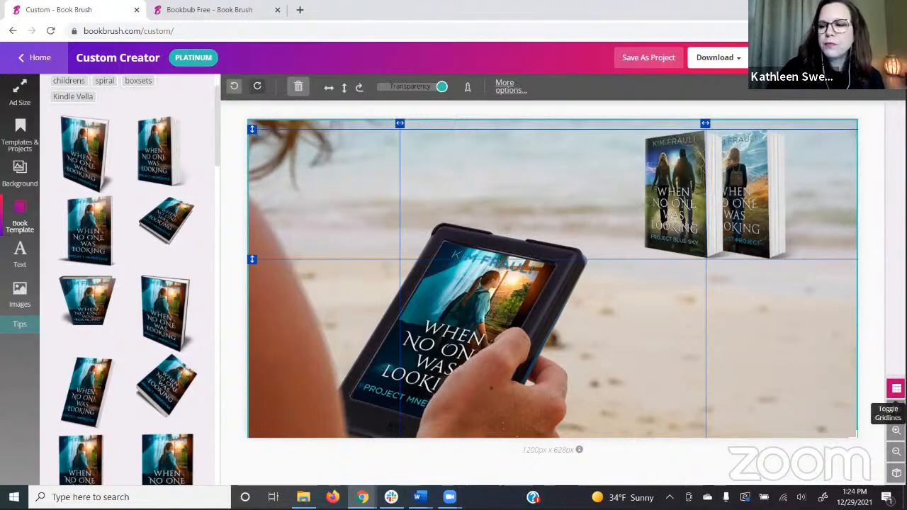
Step: Turn off the adjustable guides and show the square grid overlay on the canvas
click(896, 390)
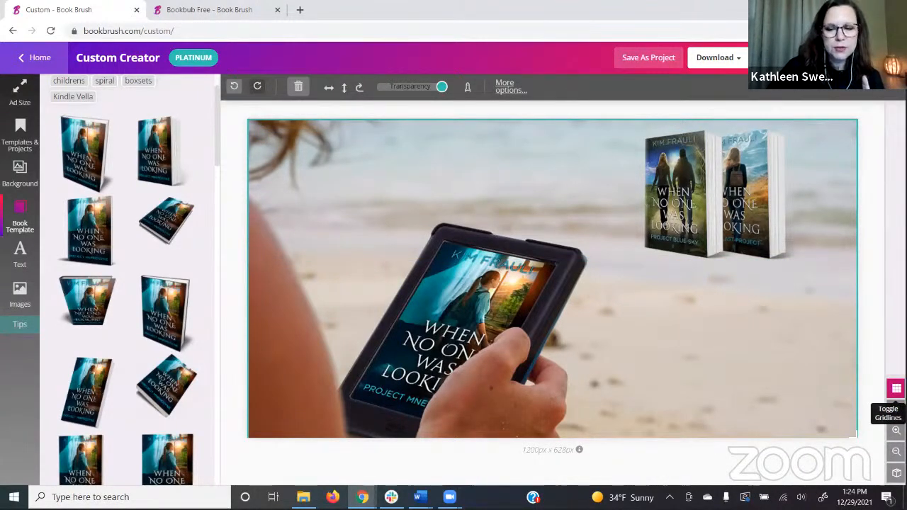
click(896, 390)
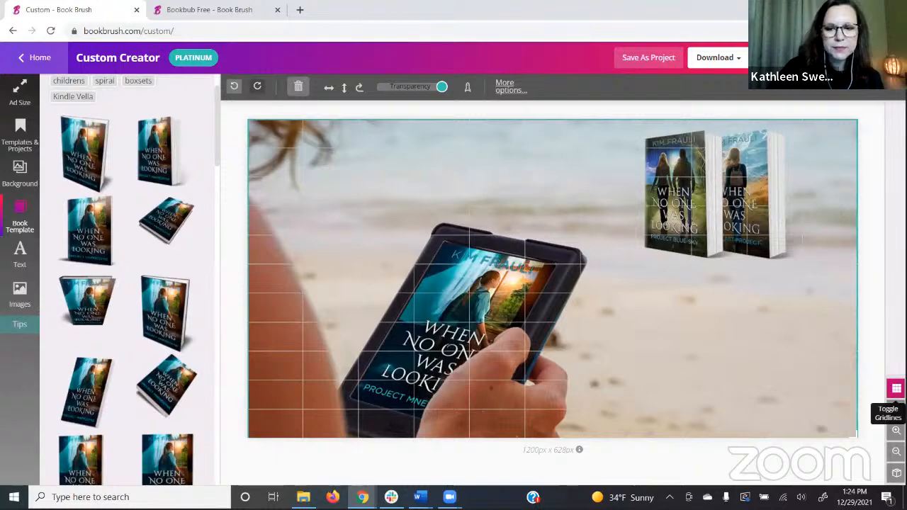
Step: Cycle through the remaining gridline mode and turn all gridlines off on the canvas
click(896, 390)
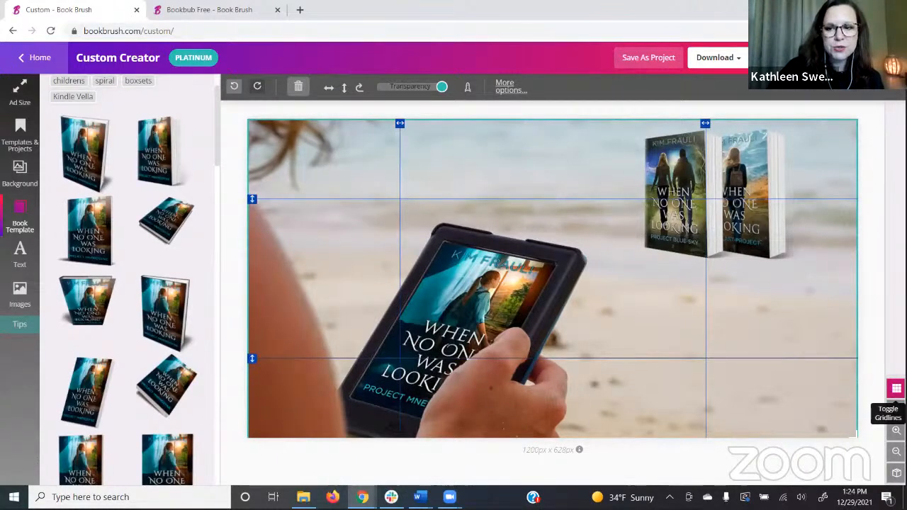
click(897, 390)
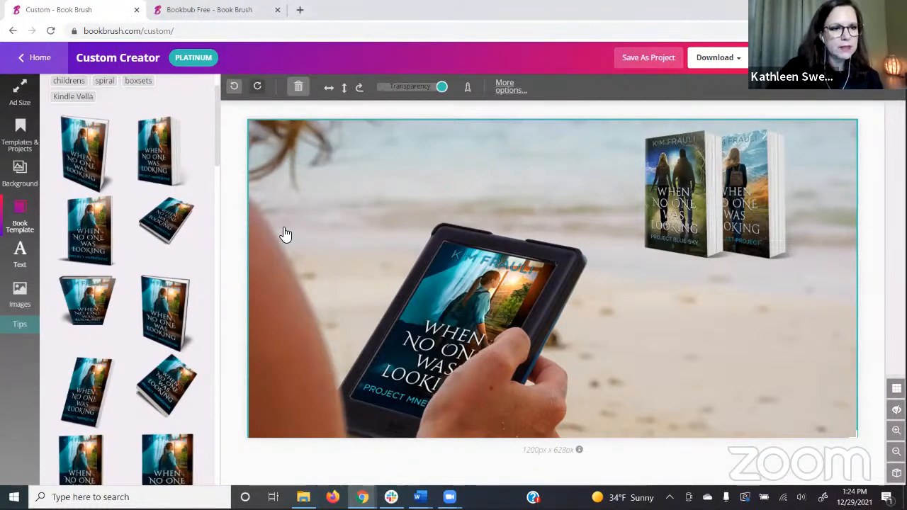
Step: Add the text "Great Series", place it on the sand below the series books, and open its text style options
click(20, 255)
click(110, 124)
drag(139, 120, 61, 121)
text(Great Sear)
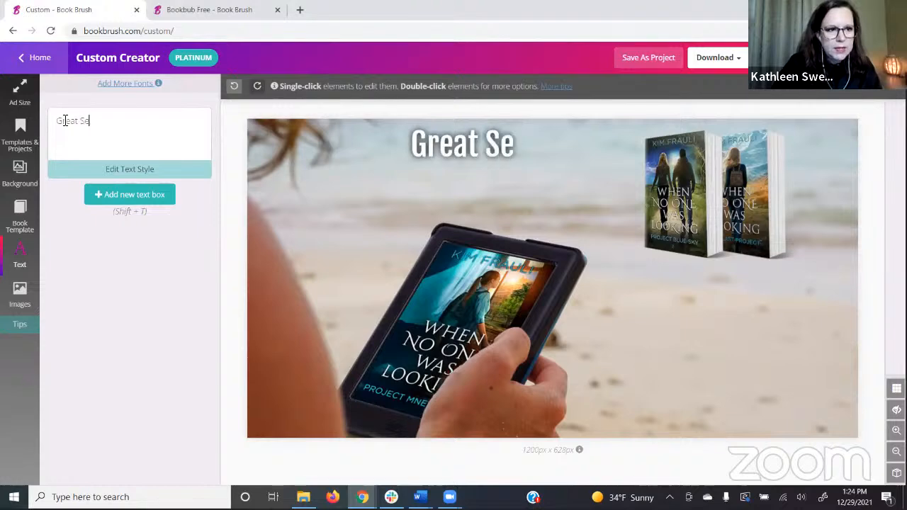
key(BackSpace)
key(BackSpace)
key(BackSpace)
text(eries)
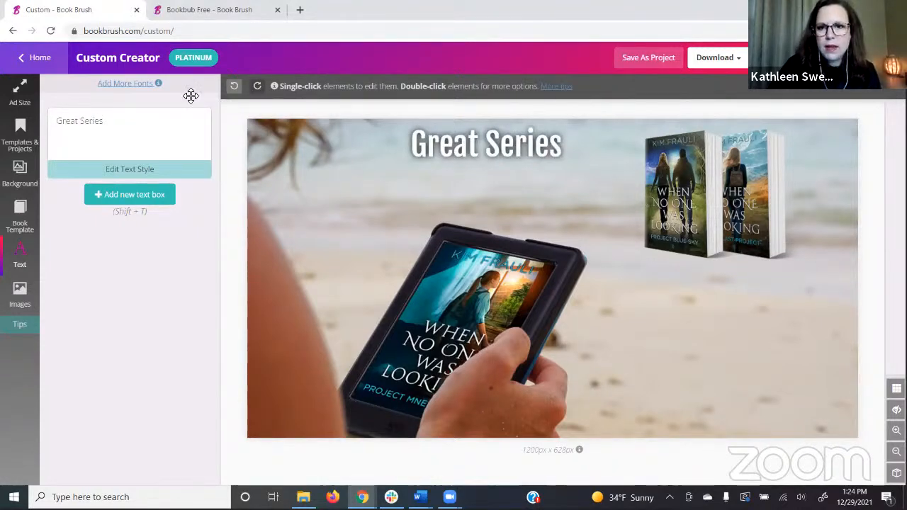
drag(547, 138, 752, 340)
click(646, 329)
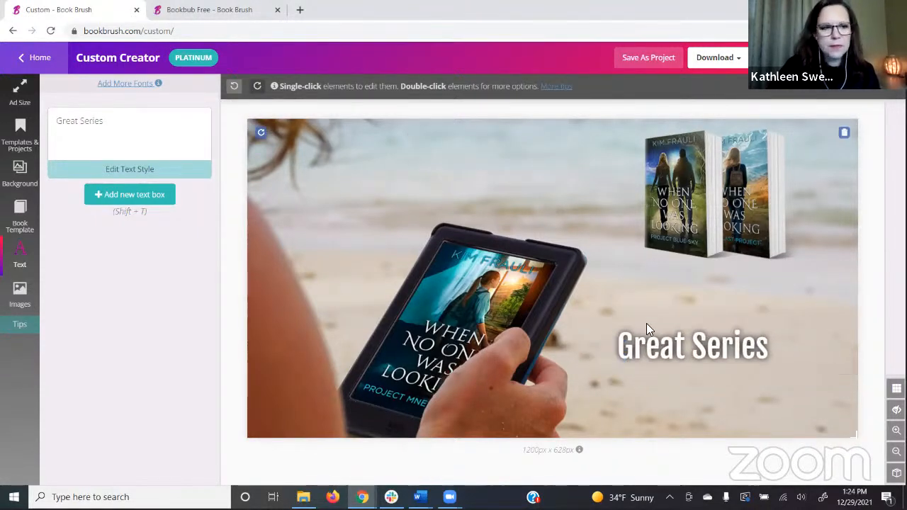
click(122, 167)
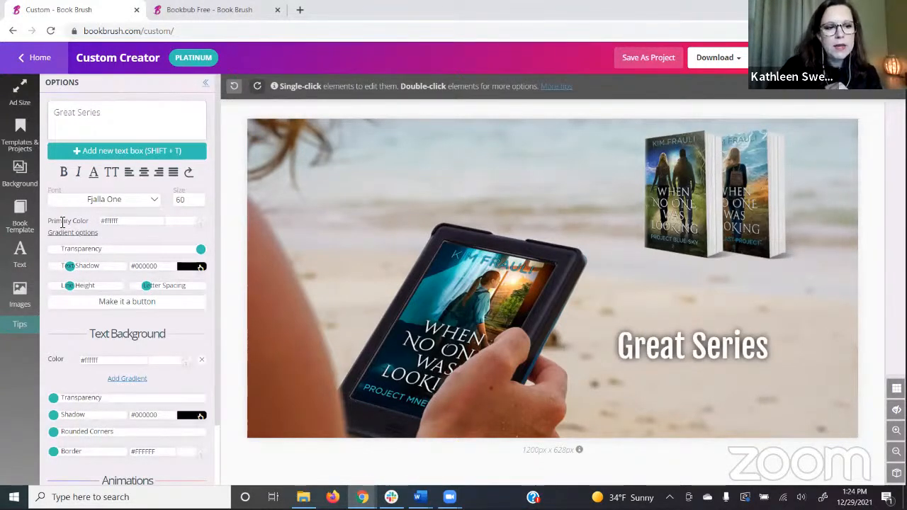
Step: Try bright red #f50f0f as the primary color of the "Great Series" text
drag(48, 222, 84, 223)
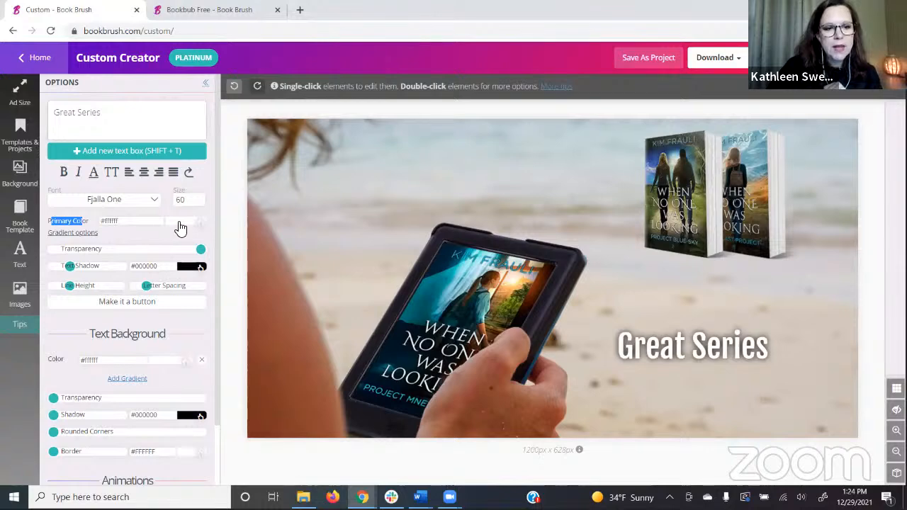
click(180, 224)
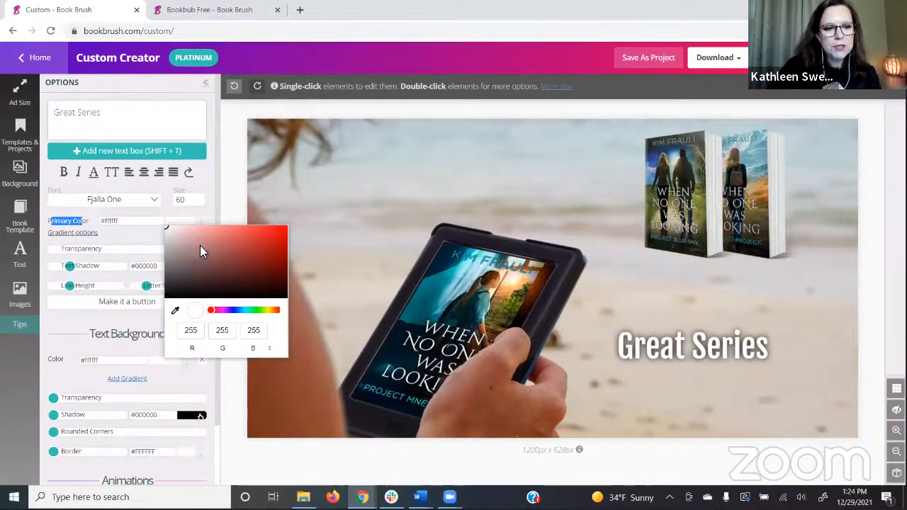
click(200, 245)
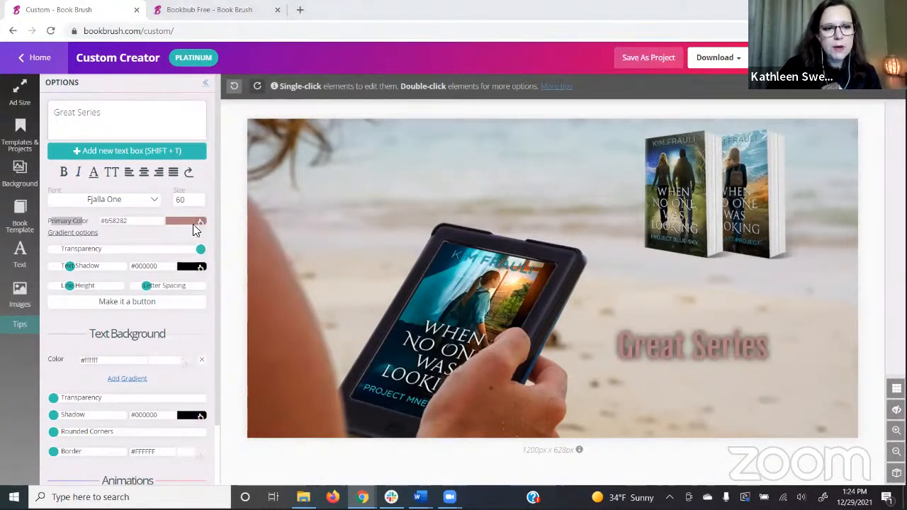
click(194, 224)
click(278, 228)
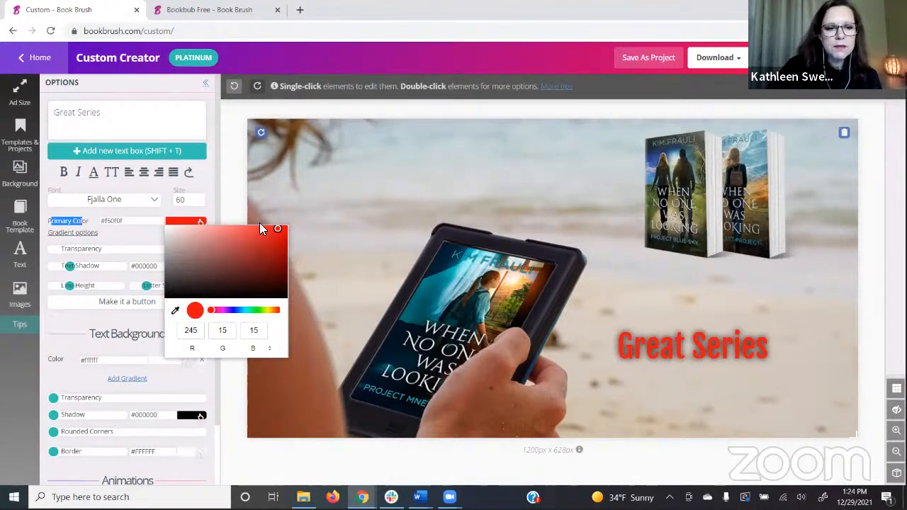
click(426, 64)
Step: Recolor the "Great Series" text to light aqua #abedee sampled from the e-reader's cover and reduce its text shadow
click(188, 226)
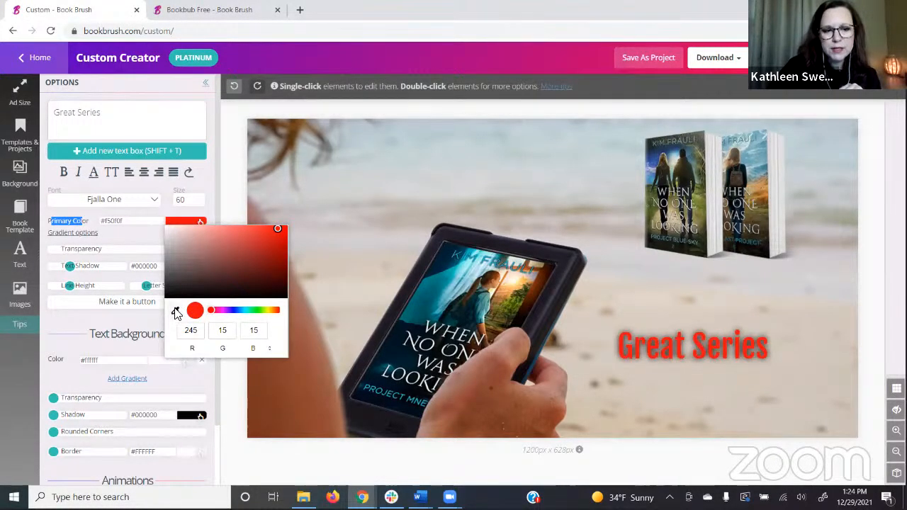
click(176, 313)
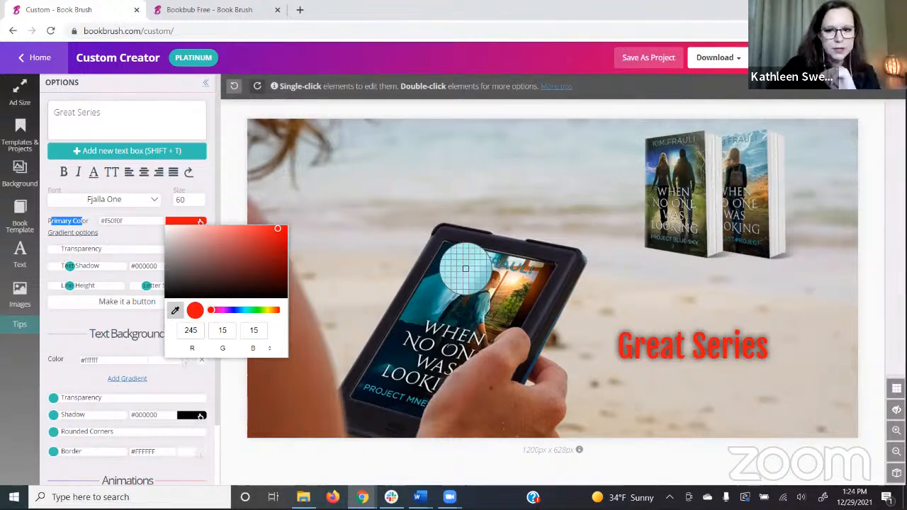
click(465, 268)
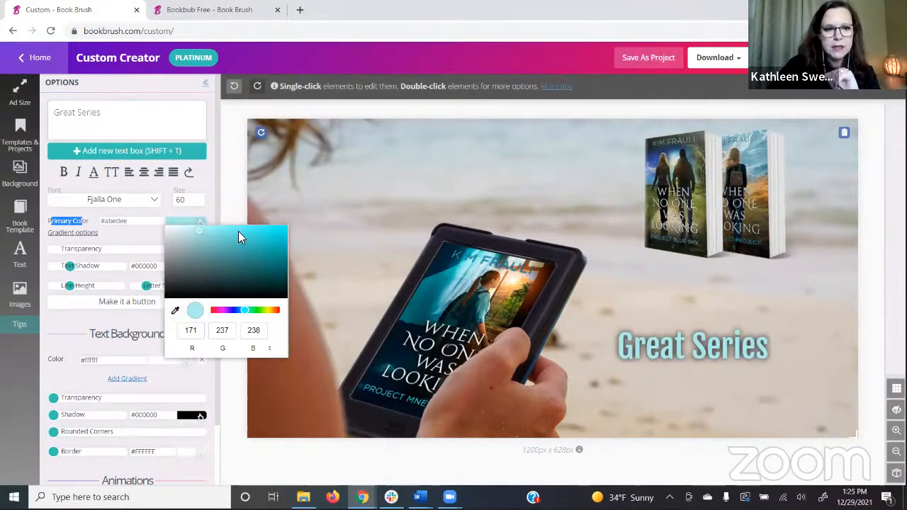
click(128, 236)
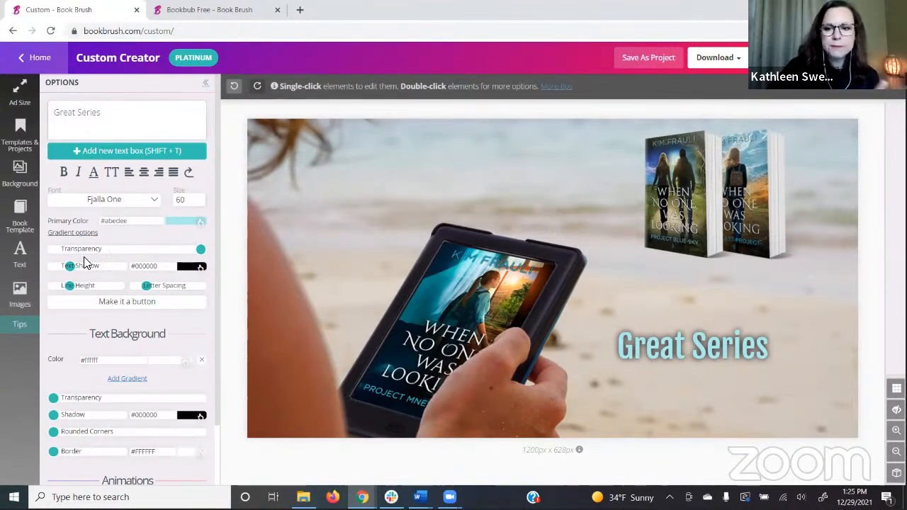
drag(75, 267, 56, 272)
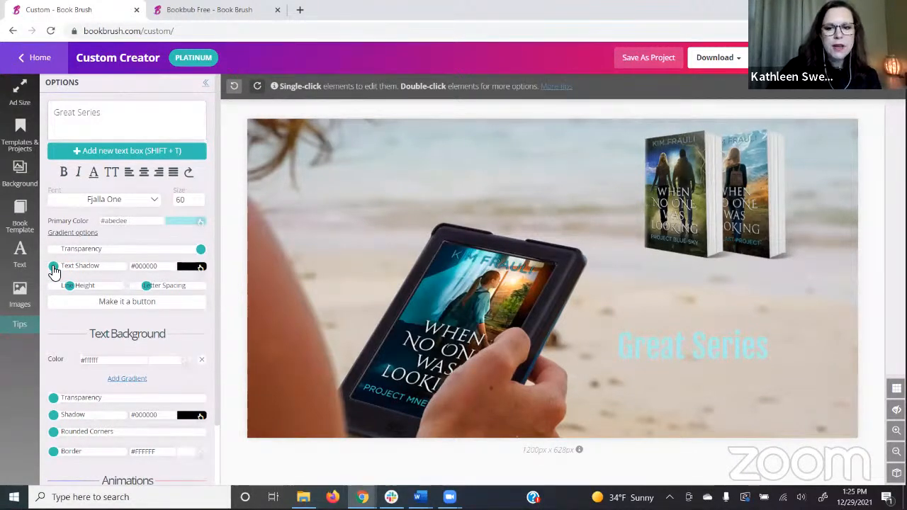
mouse_move(54, 271)
mouse_down()
mouse_move(147, 259)
mouse_move(63, 267)
mouse_up()
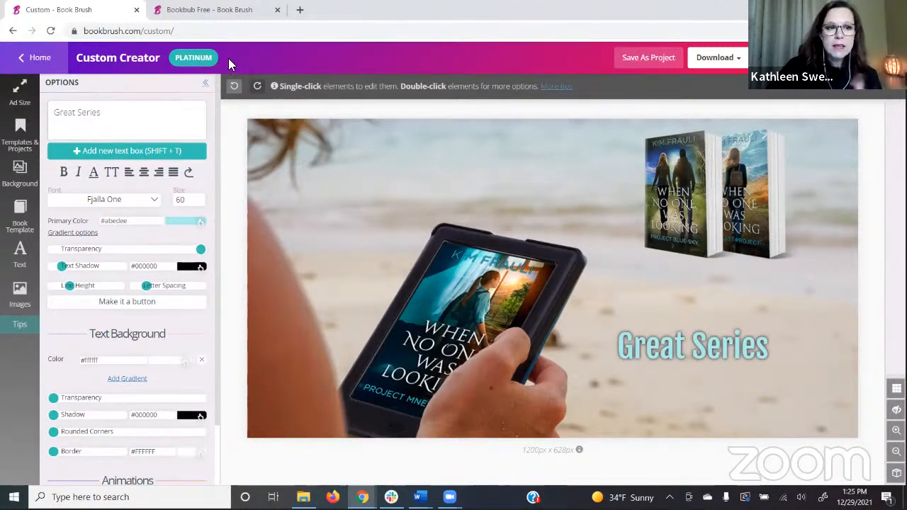
Step: Review the available download formats for the finished ad
click(639, 59)
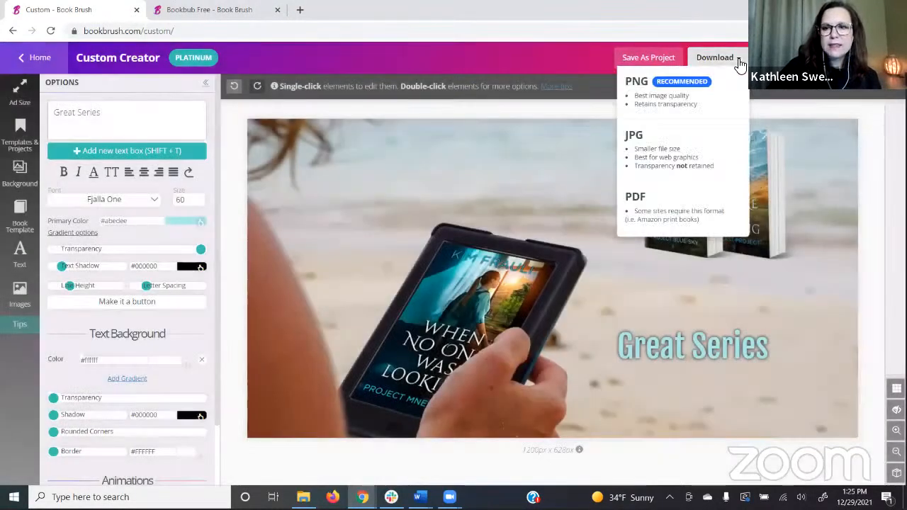
click(737, 58)
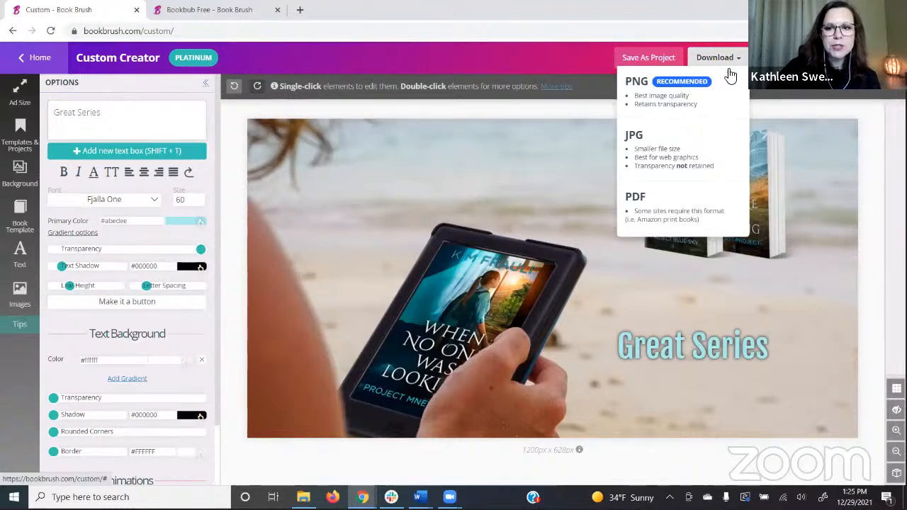
mouse_move(743, 57)
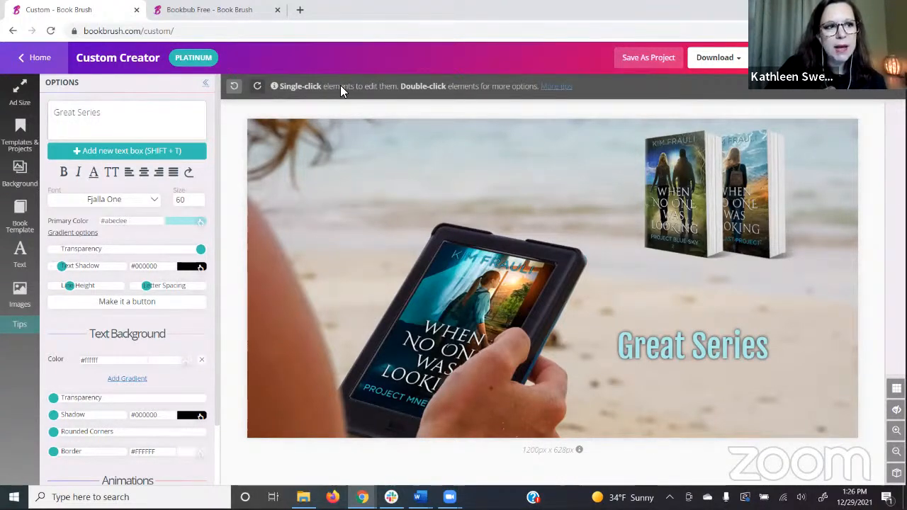
Step: Reload the creator without saving the ad and start a blank 1080x1080 Instagram photo canvas
click(50, 31)
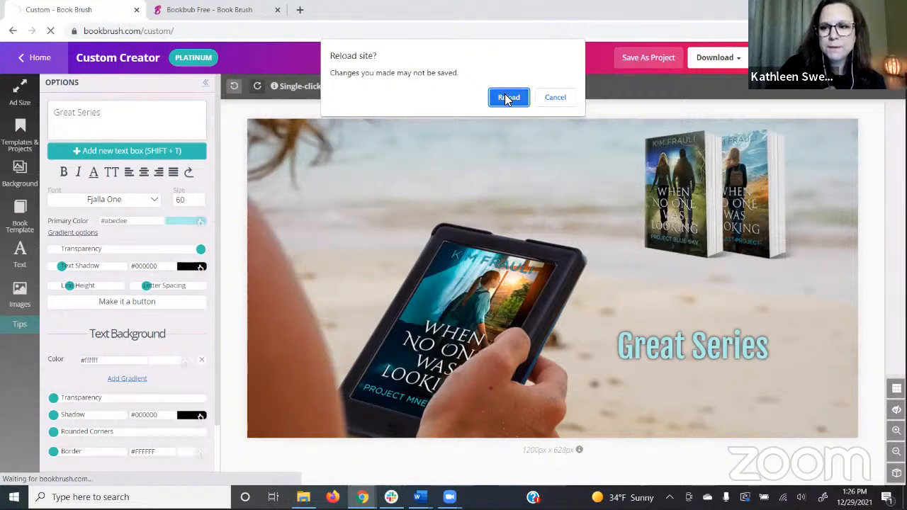
click(508, 97)
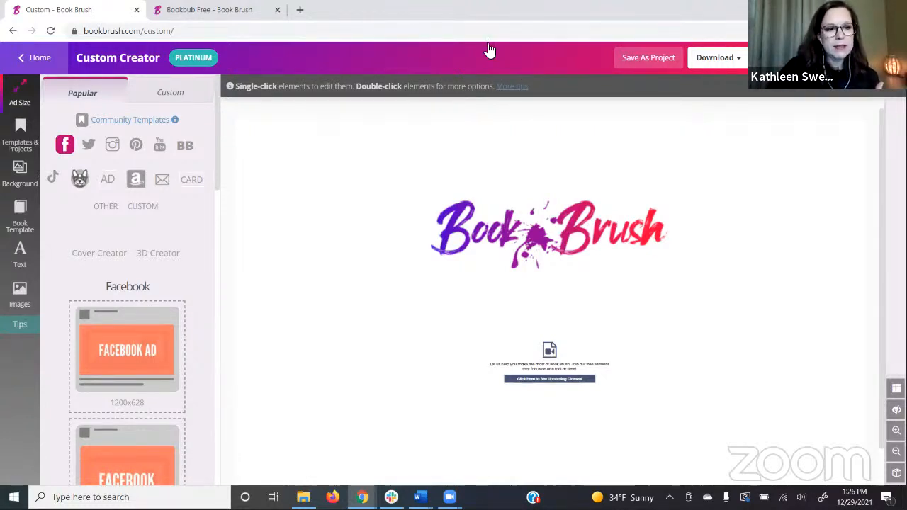
click(112, 145)
click(127, 299)
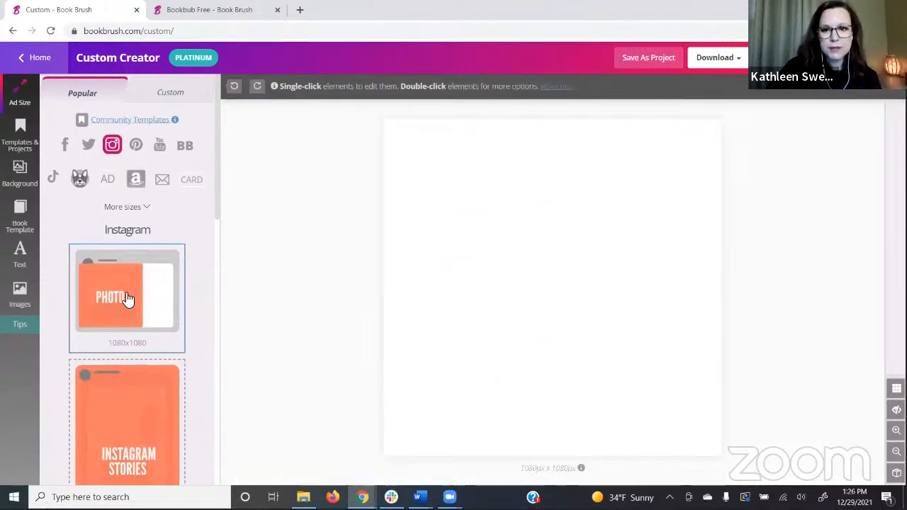
Step: Upload the "Fais Do Do Die" e-reader mockup from the computer as the canvas background
click(30, 174)
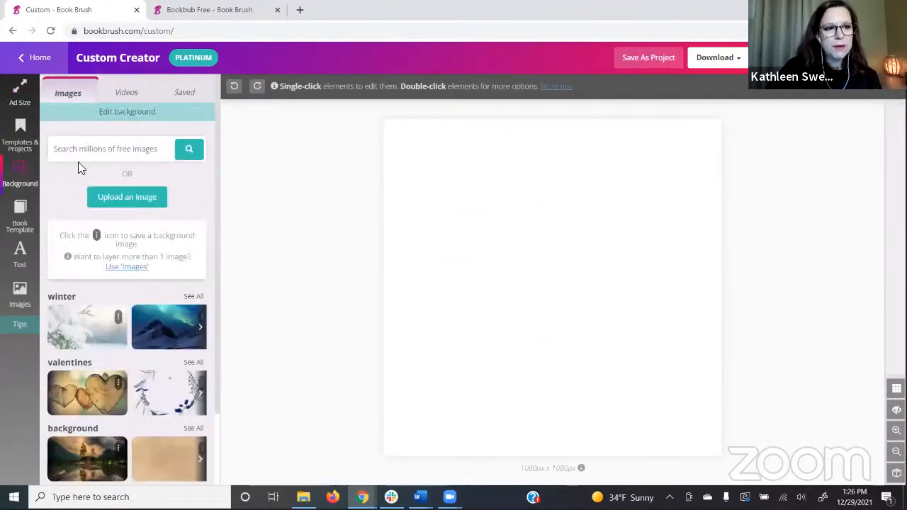
click(119, 196)
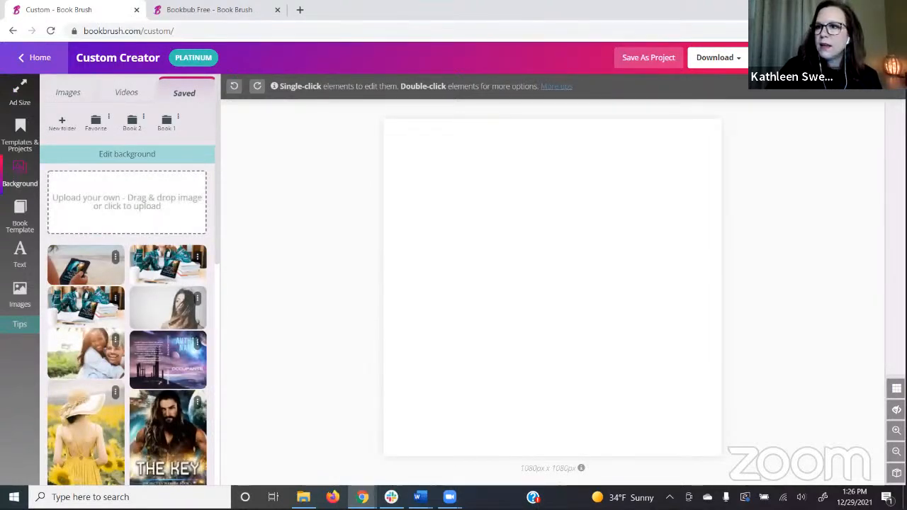
click(866, 8)
drag(877, 203, 143, 200)
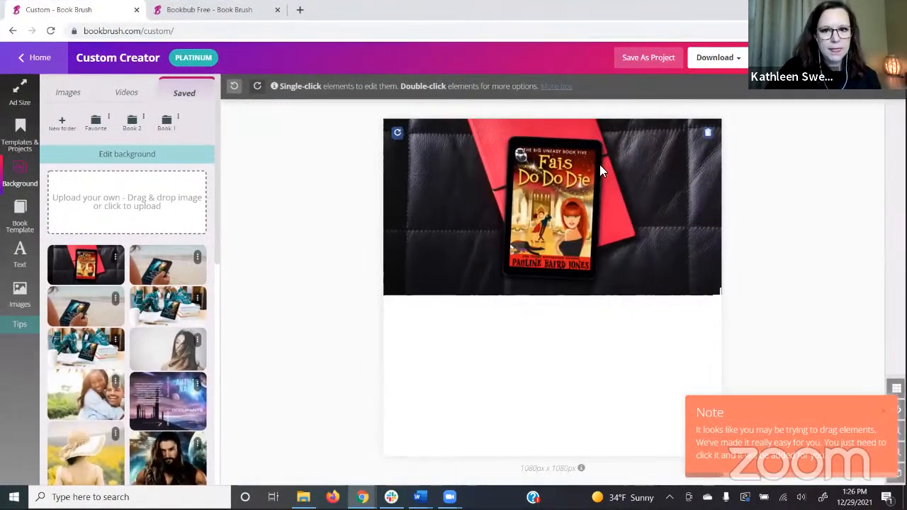
Step: Show the parts outside the preview area, enlarge the background to fill the square canvas, and center the e-reader in it
click(883, 411)
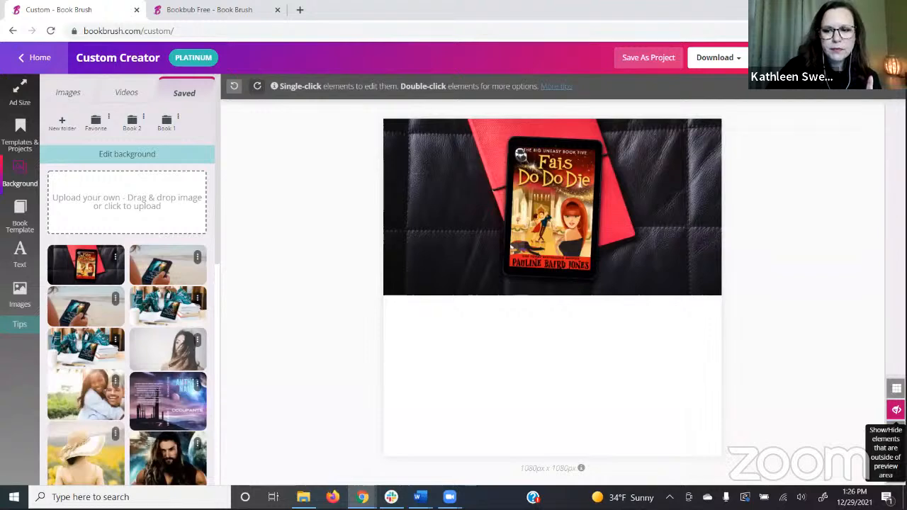
drag(722, 294, 853, 371)
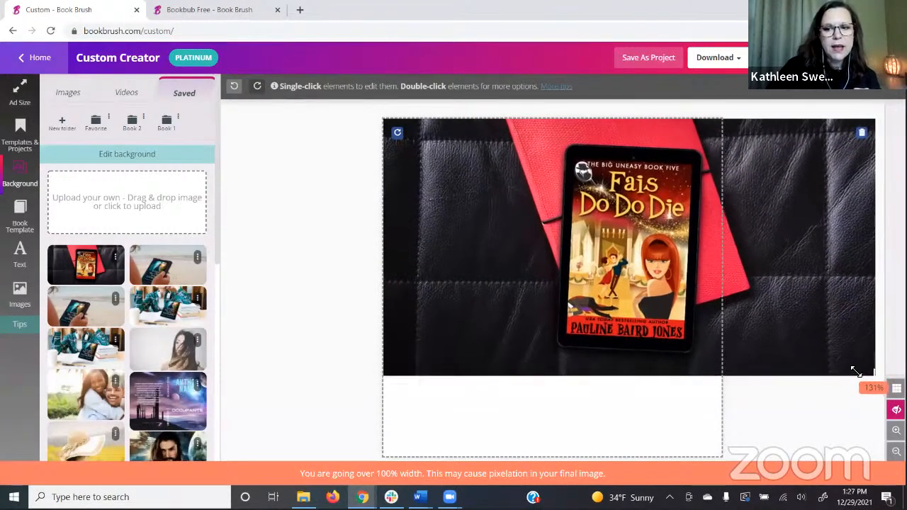
double_click(485, 211)
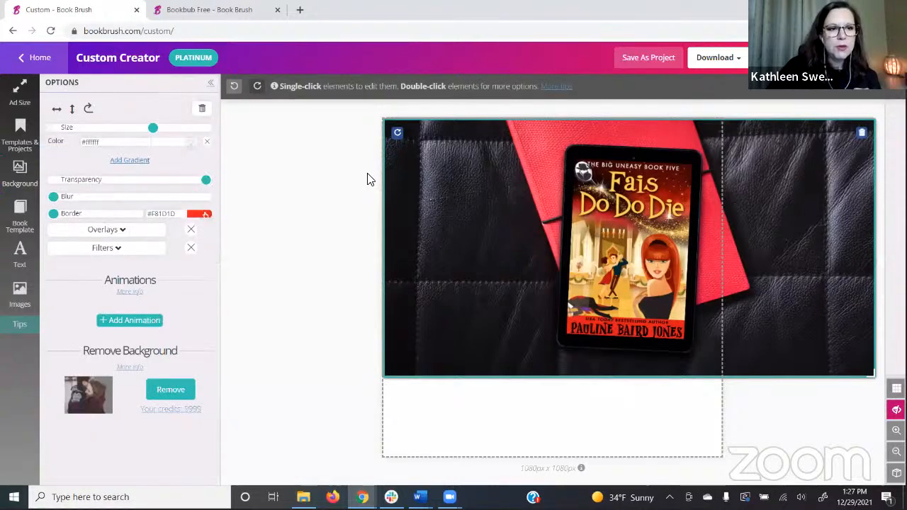
drag(153, 131, 190, 137)
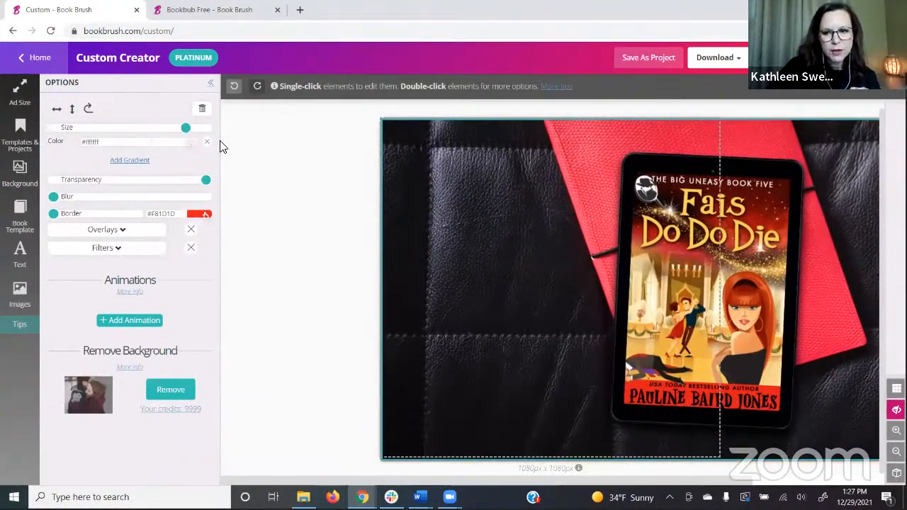
drag(812, 239, 671, 234)
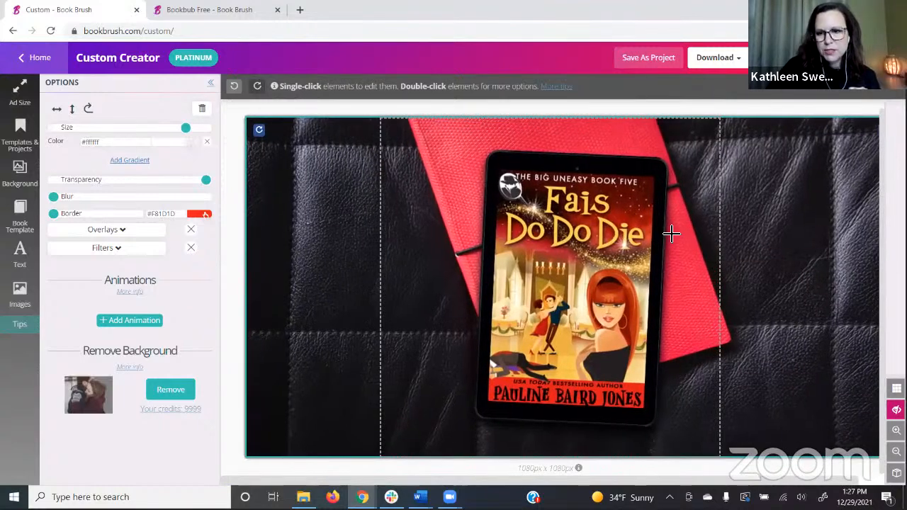
Step: Compare the canvas with and without the elements outside the preview area, leaving them hidden
click(894, 409)
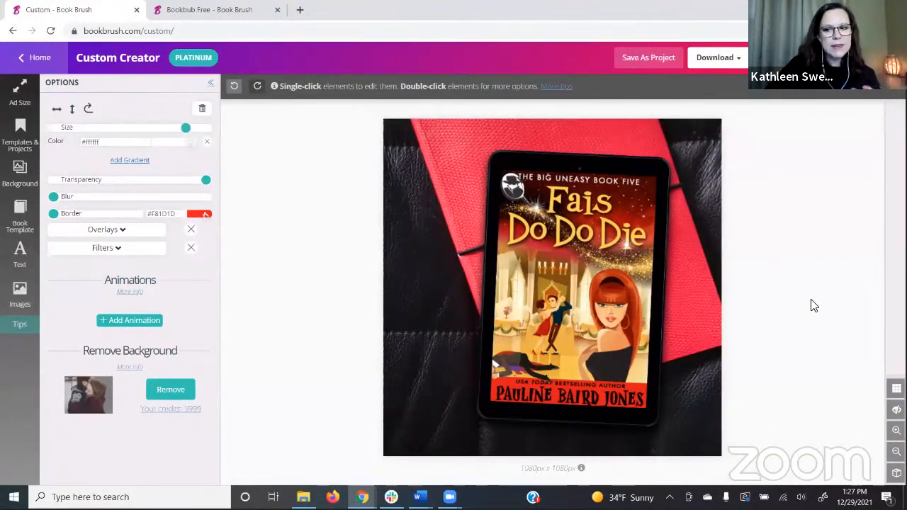
click(897, 410)
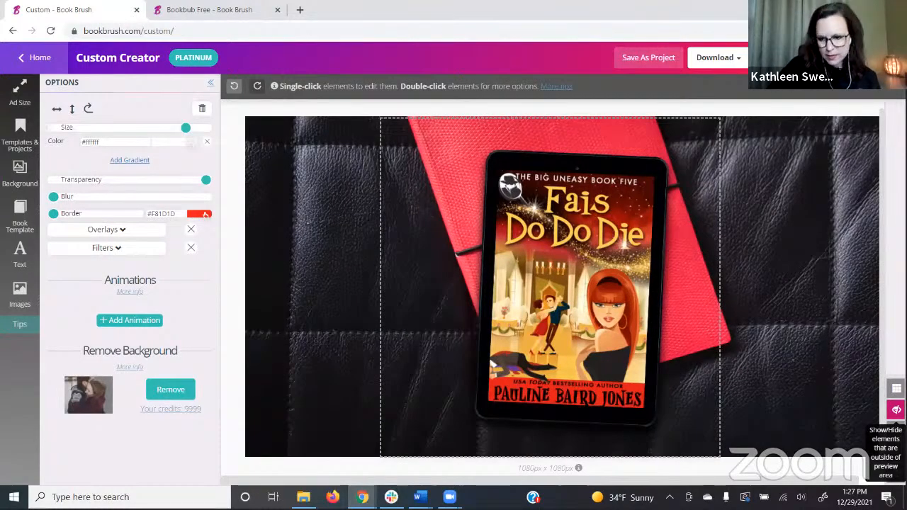
click(897, 409)
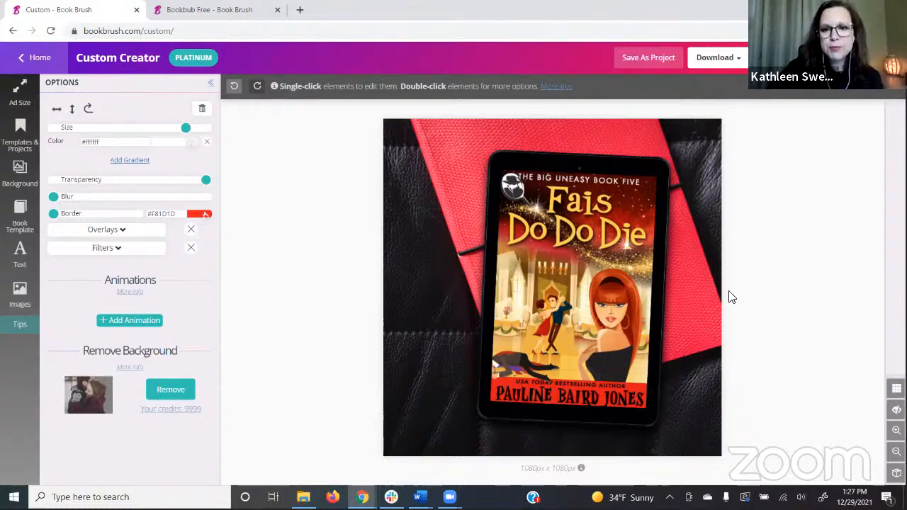
Step: Search the image library for "champagne" and add the champagne flute with gold bubbles to the canvas
click(17, 296)
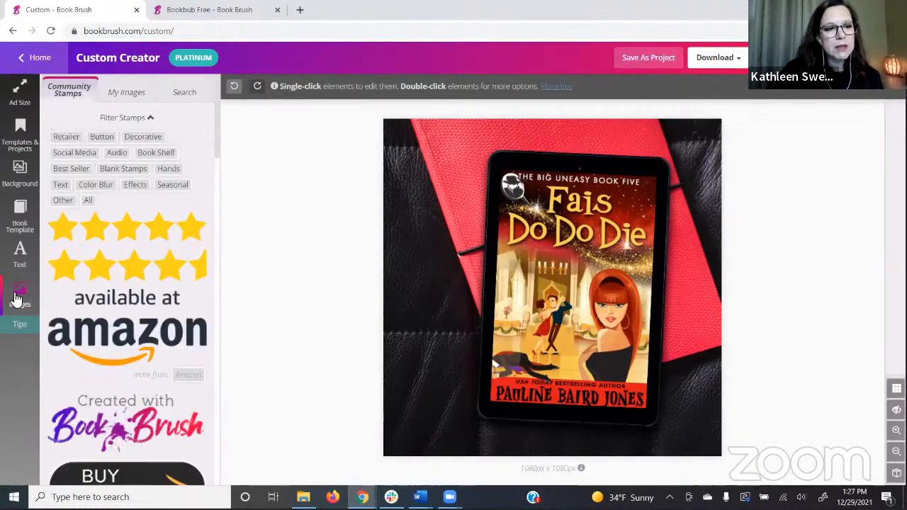
click(187, 94)
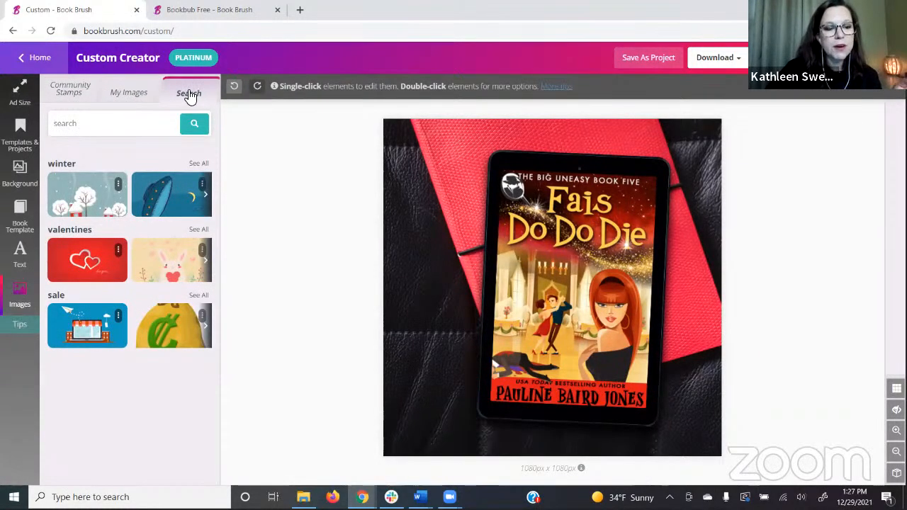
click(85, 124)
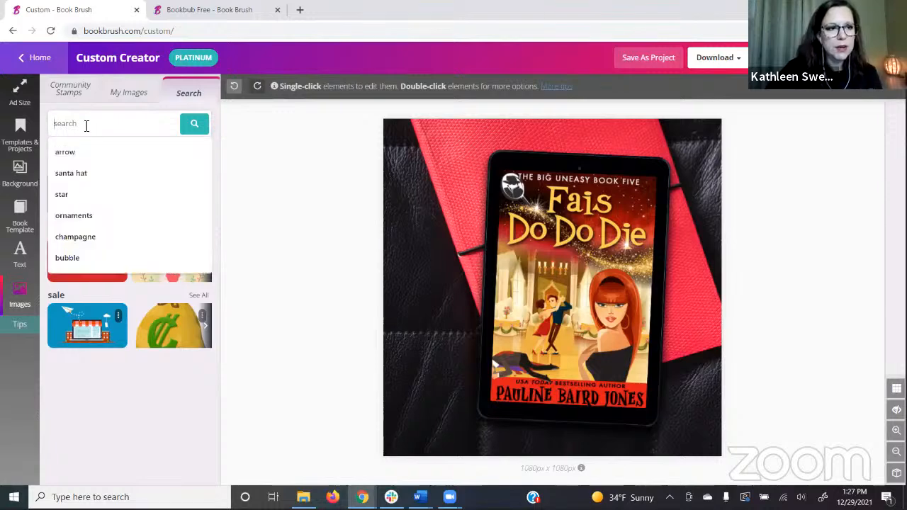
click(91, 238)
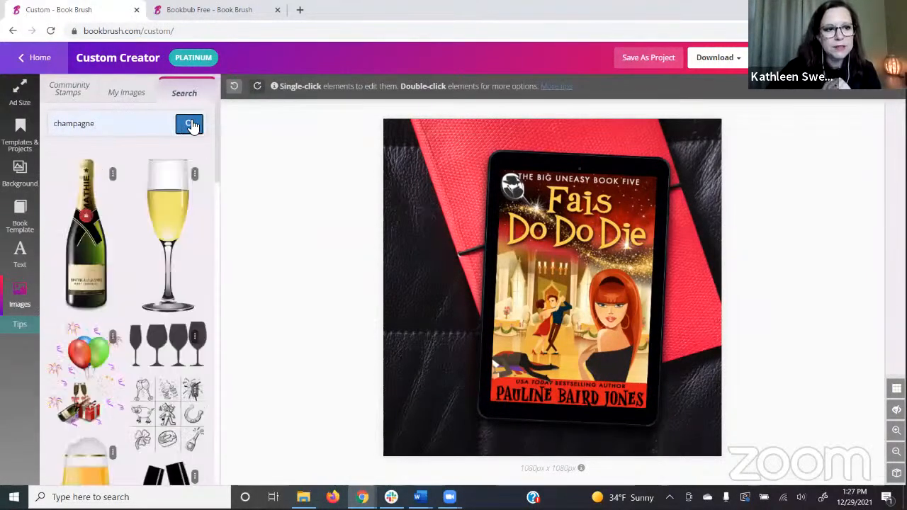
scroll(105, 272, down, 3)
scroll(107, 269, down, 12)
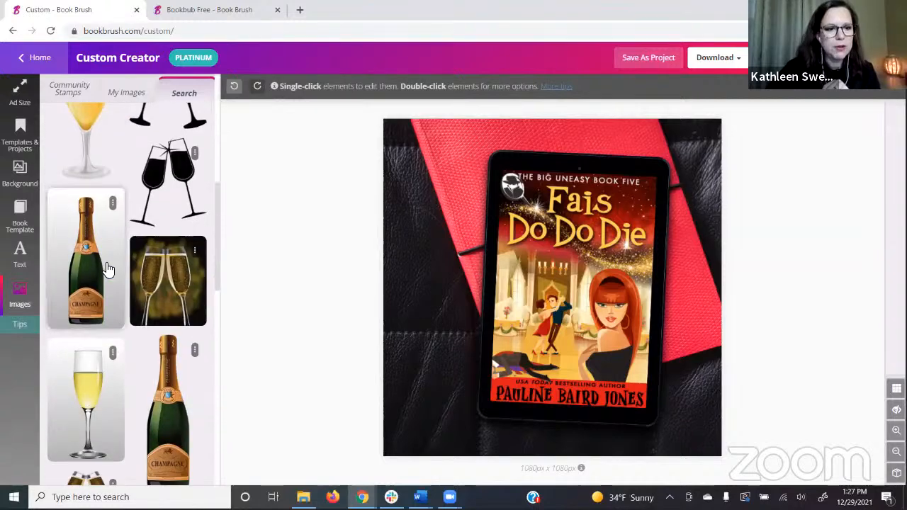
scroll(112, 266, down, 4)
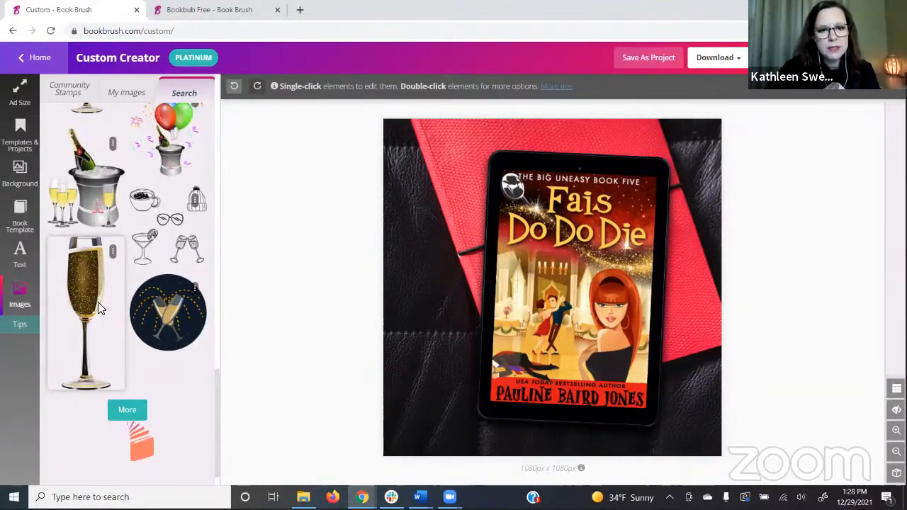
Step: Place the champagne flute beside the e-reader's upper left side and tilt it slightly counterclockwise
drag(427, 178, 448, 215)
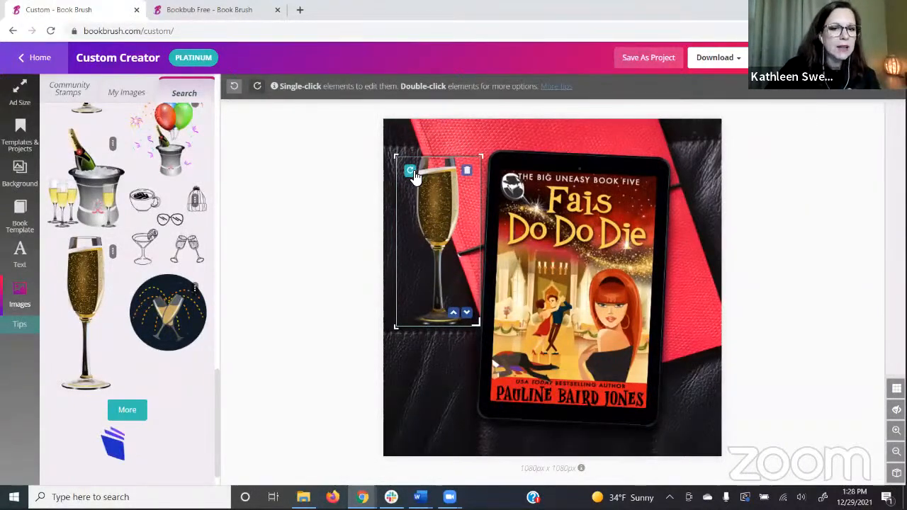
drag(411, 176, 393, 178)
click(682, 234)
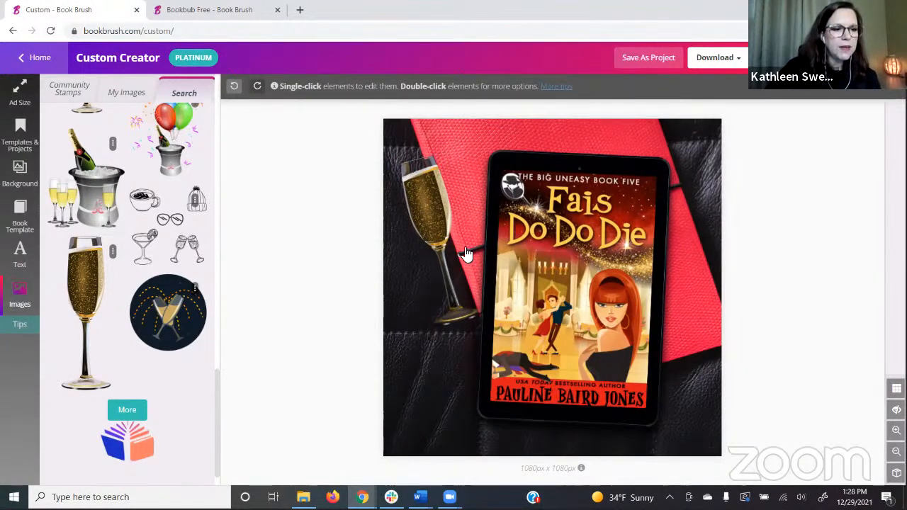
Step: Filter the community stamps to the Other category and add the silver page-curl stamp to the canvas
click(71, 98)
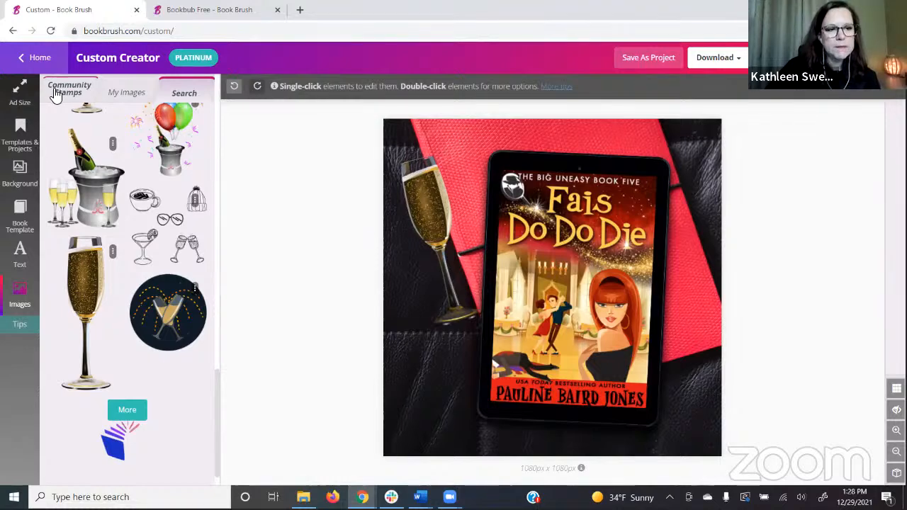
scroll(106, 195, up, 6)
scroll(122, 200, up, 5)
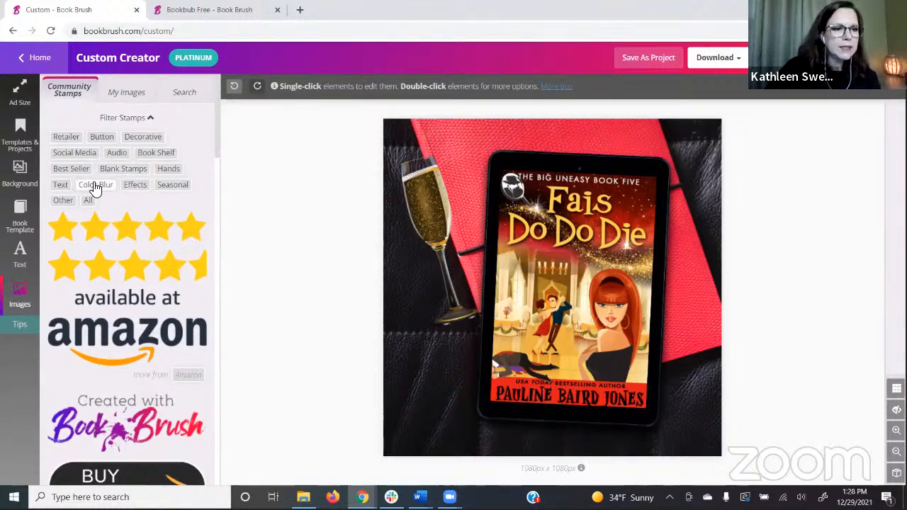
click(61, 202)
scroll(121, 298, down, 5)
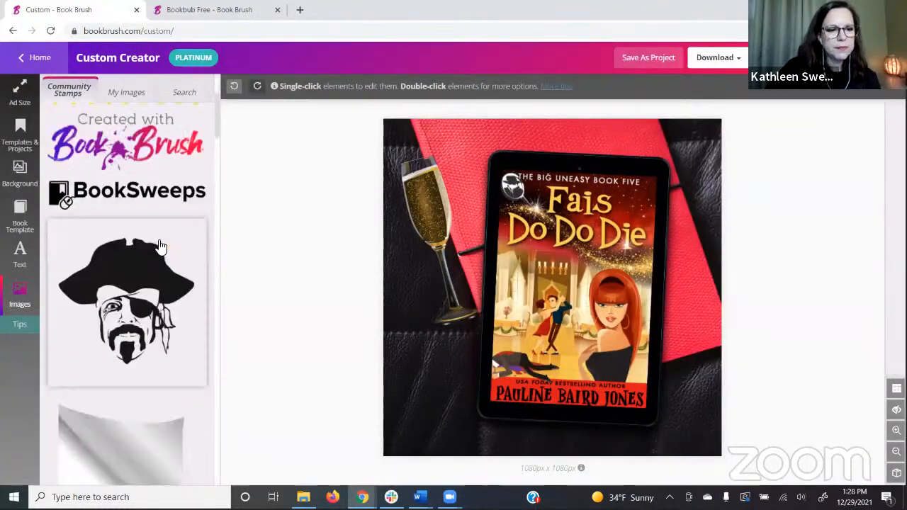
click(124, 323)
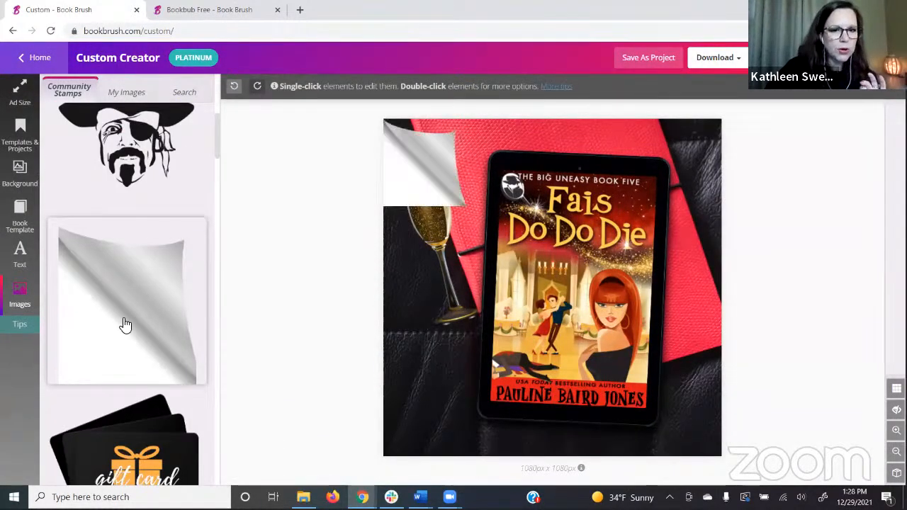
Step: Fit the page curl into the canvas's lower-left corner, enlarge it, and shift the e-reader background slightly right to make room
drag(411, 188, 409, 425)
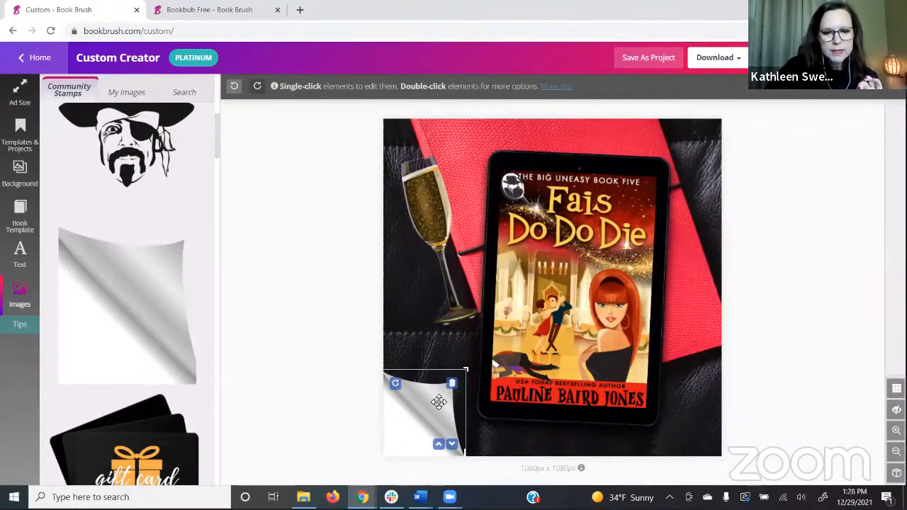
drag(464, 368, 476, 358)
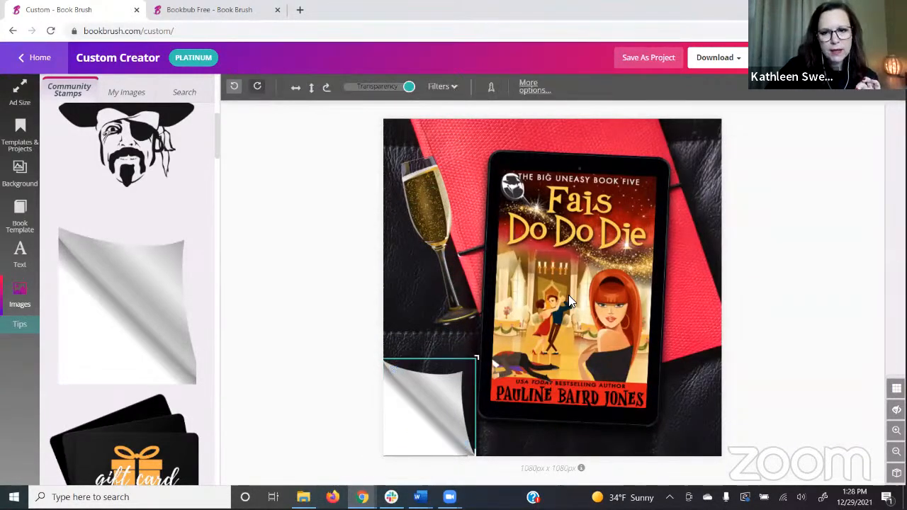
drag(581, 303, 598, 305)
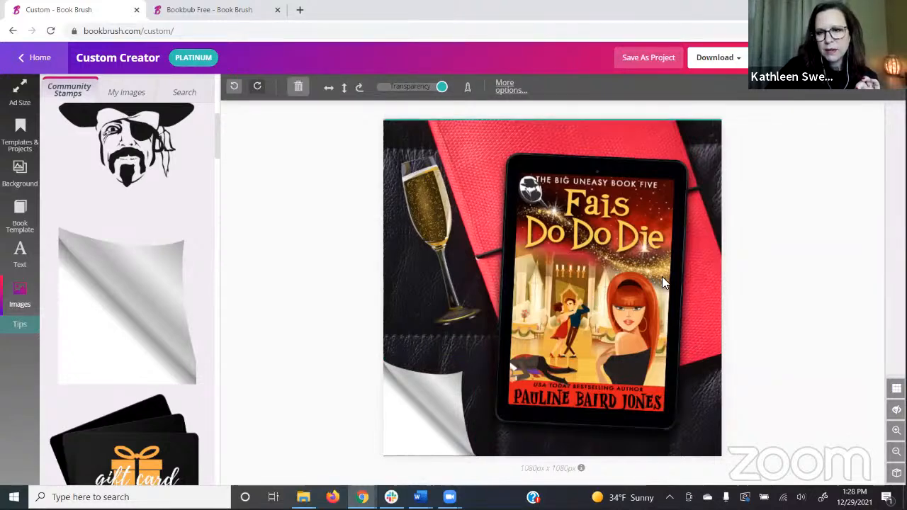
mouse_move(470, 364)
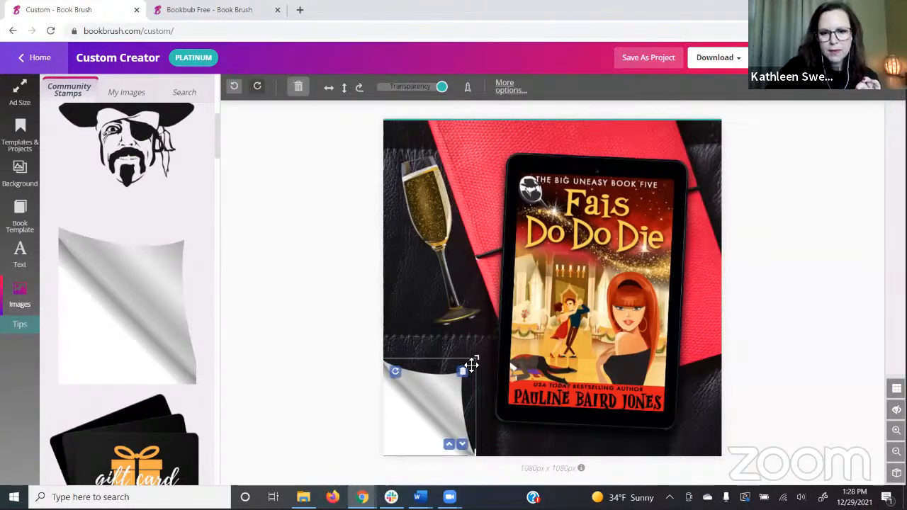
drag(478, 357, 489, 344)
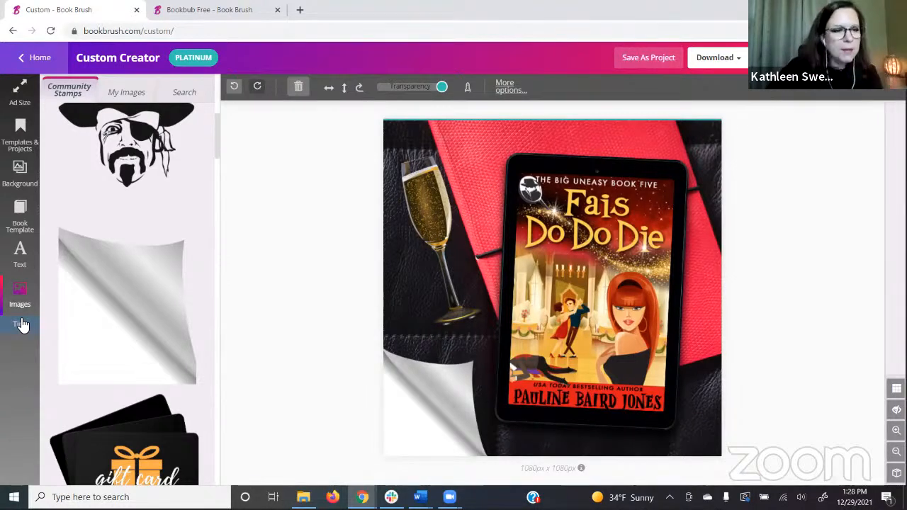
Step: Add a new text box to the canvas and select its placeholder text for replacement
click(19, 263)
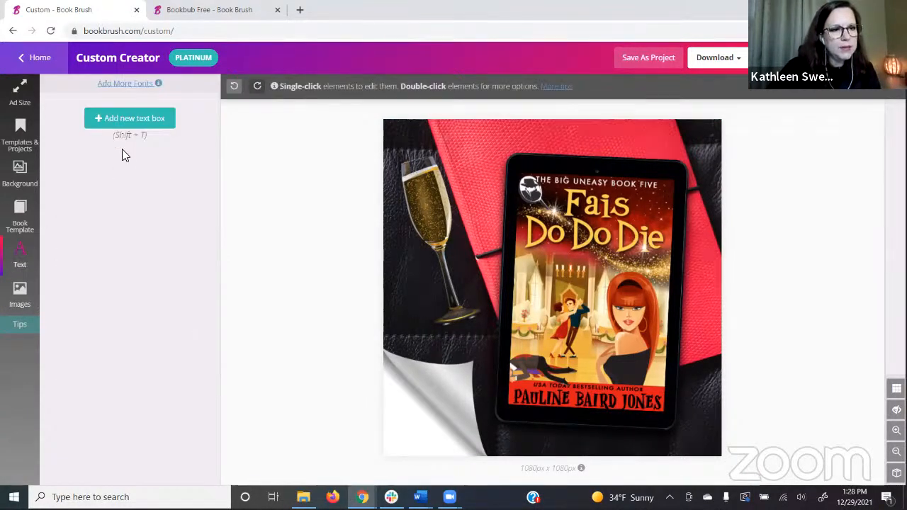
click(103, 119)
drag(137, 123, 53, 121)
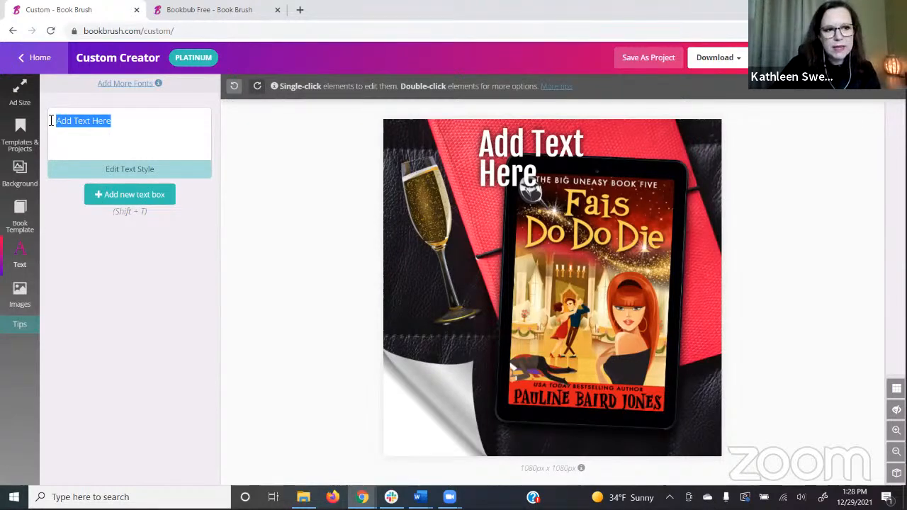
Step: Replace the placeholder text with "99¢" and move it onto the page curl in the design's lower-left corner
text(99)
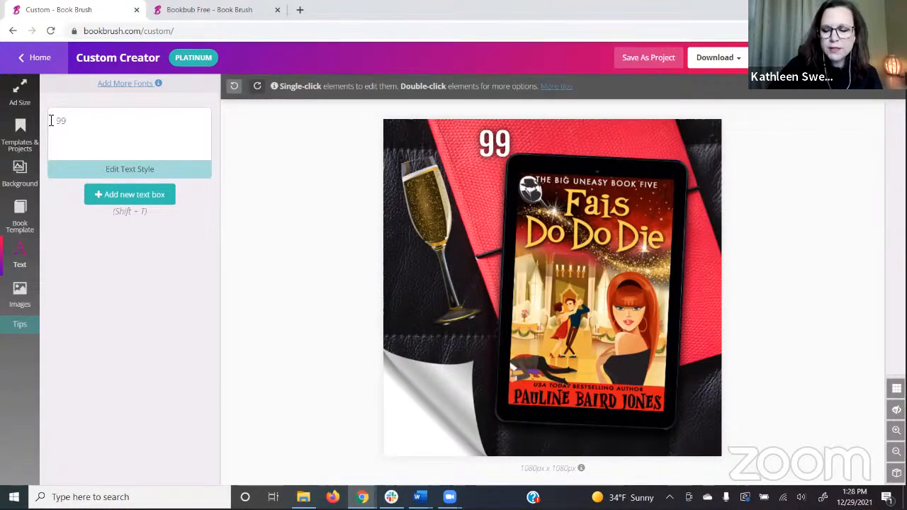
text(¢)
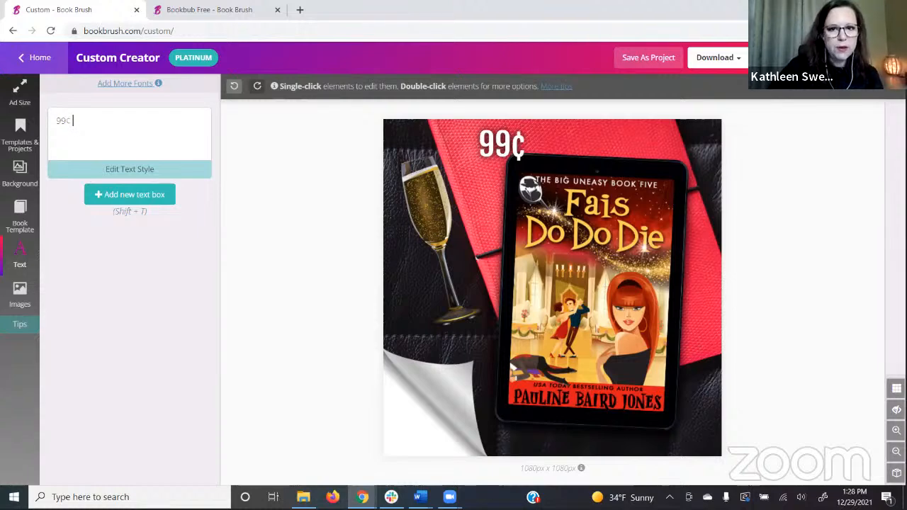
drag(541, 176, 460, 433)
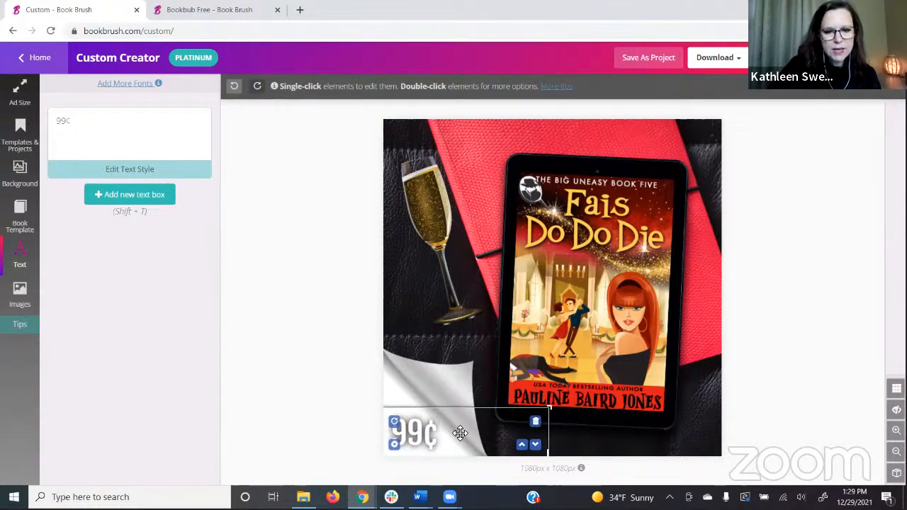
click(430, 413)
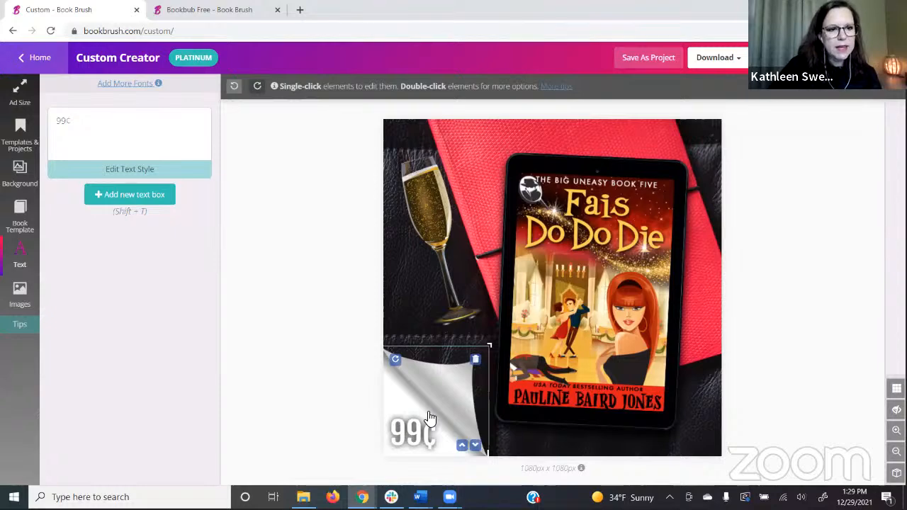
Step: Color the "99¢" text with the red #e01a1a sampled from the book cover and reduce its text shadow
click(129, 169)
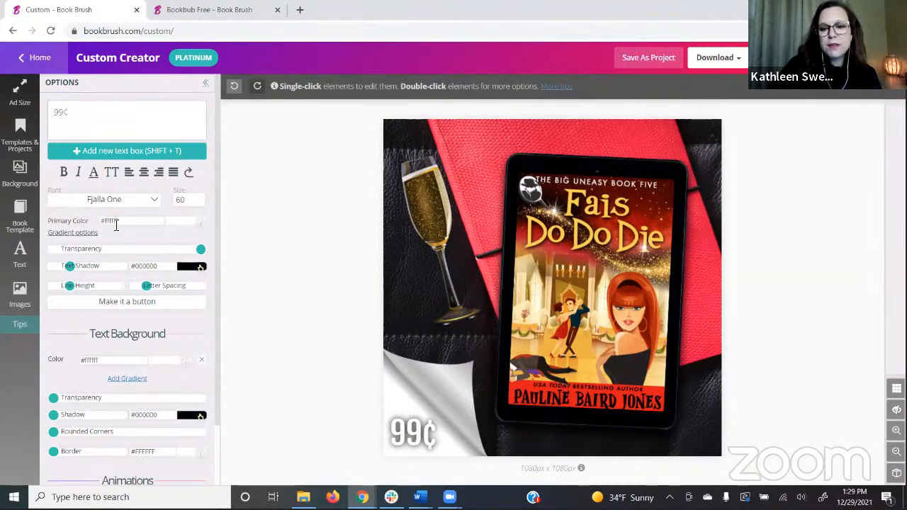
click(188, 227)
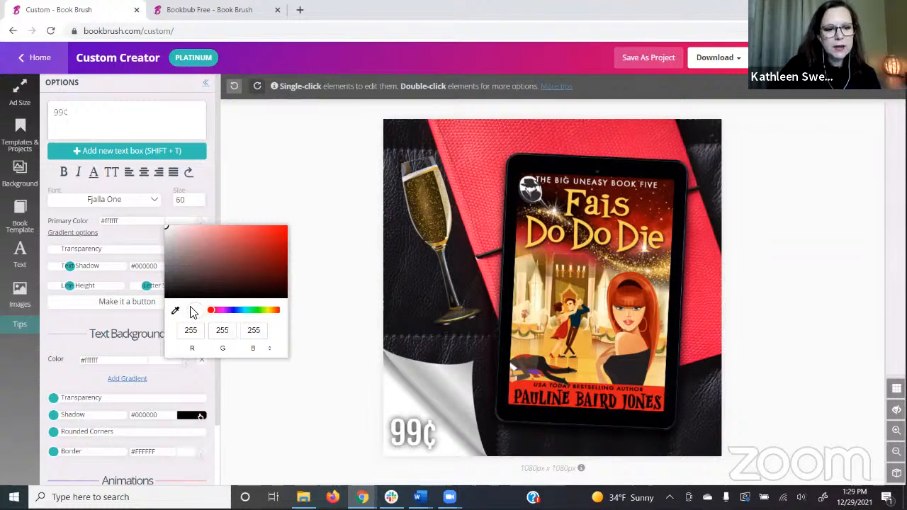
click(175, 312)
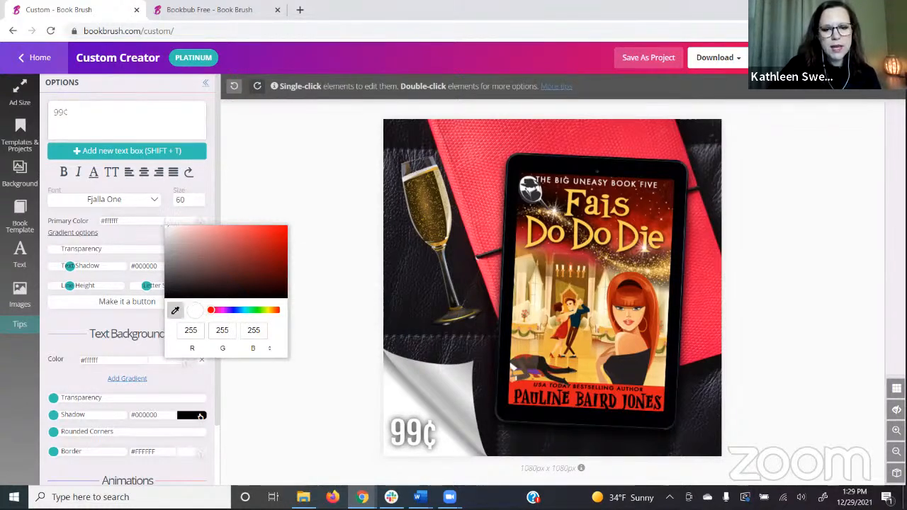
click(511, 387)
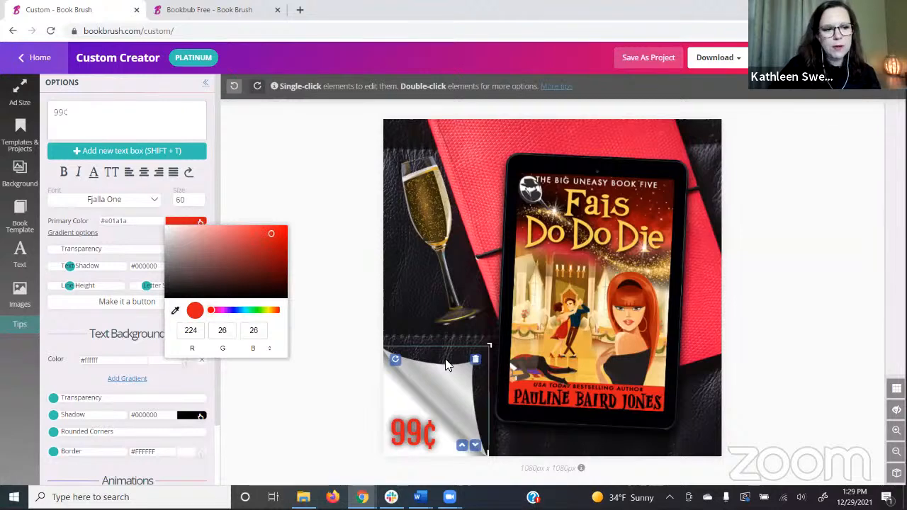
drag(70, 266, 60, 267)
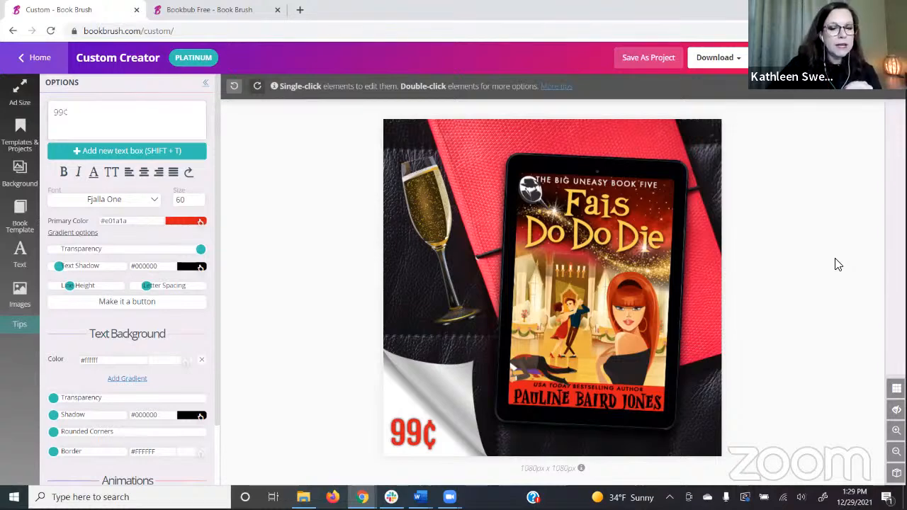
click(433, 376)
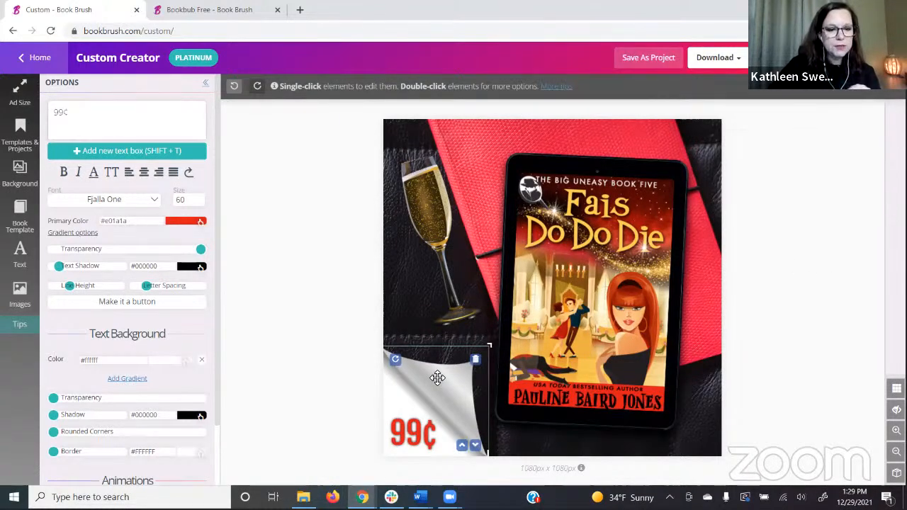
Step: View the community stamp filter categories and briefly reveal the elements lying outside the preview area
click(19, 294)
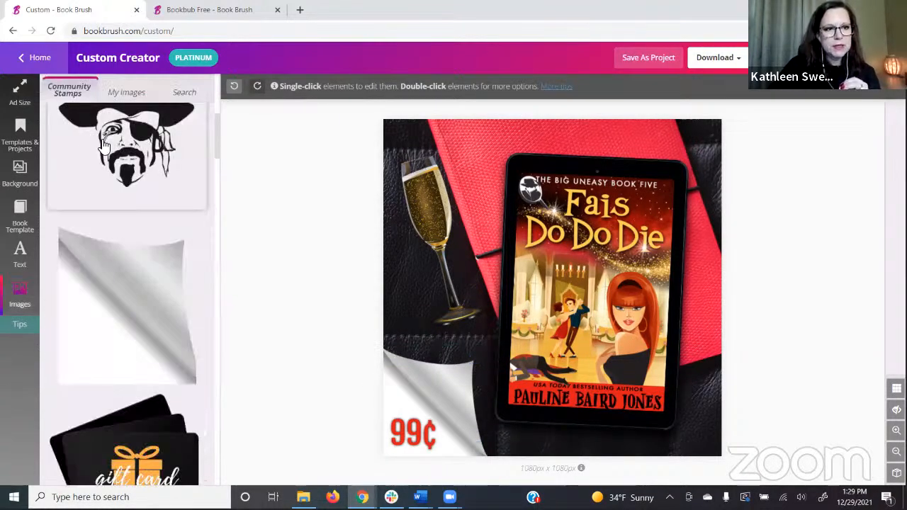
click(117, 117)
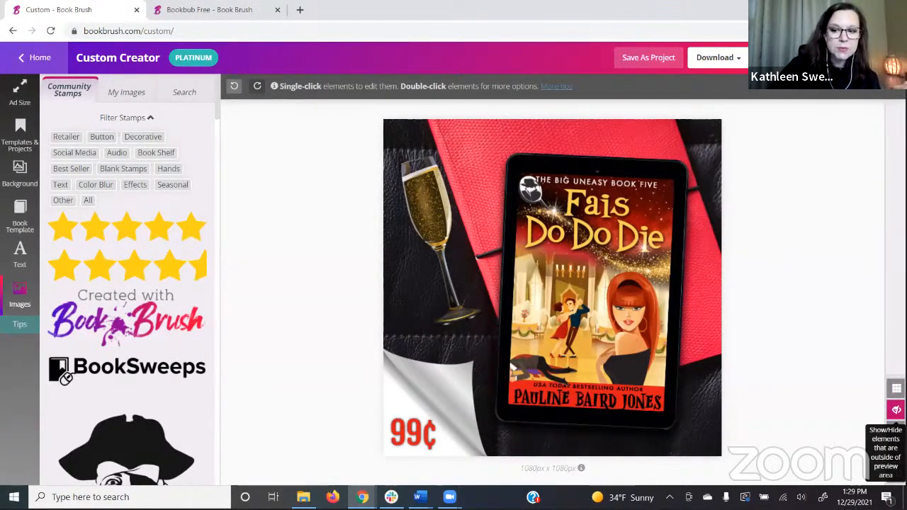
click(897, 410)
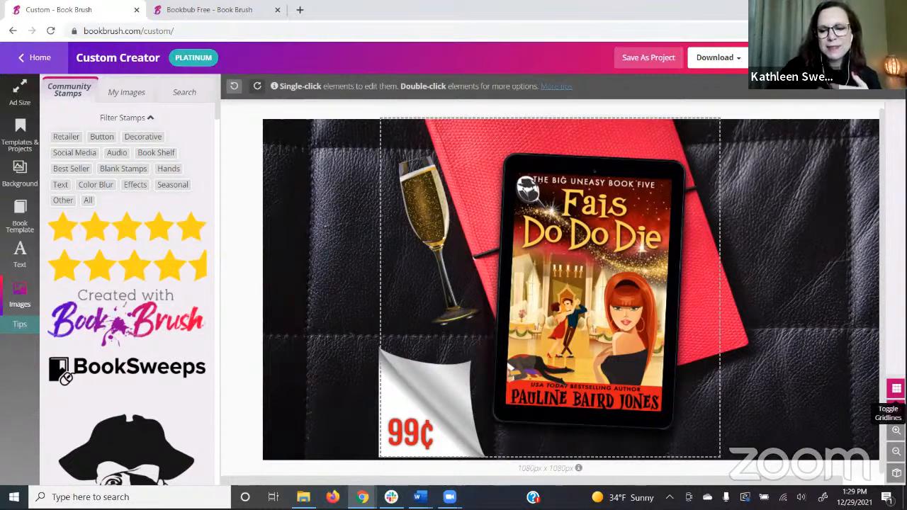
click(896, 410)
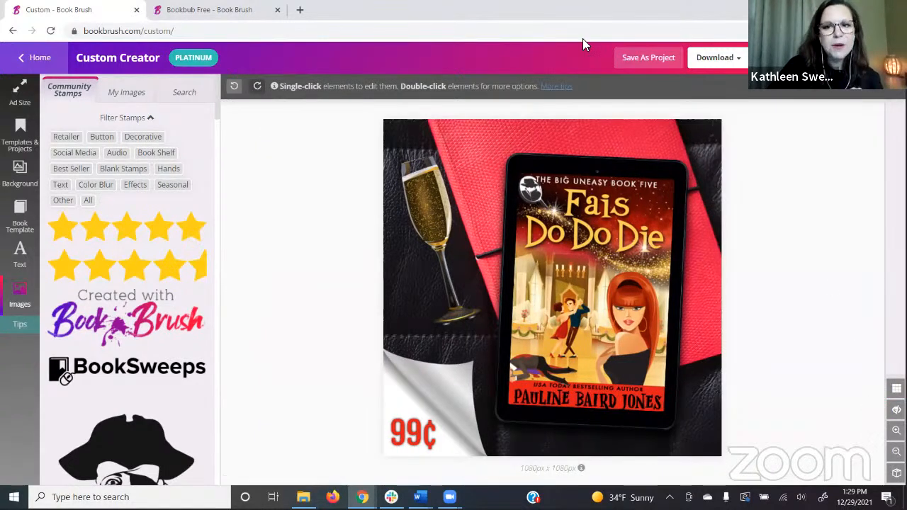
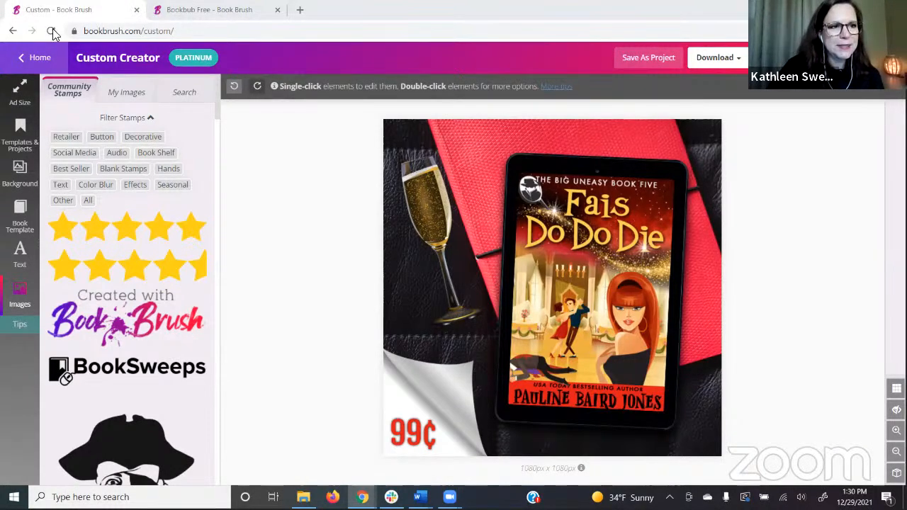
Step: Reload the creator to discard the current design and start a blank Instagram photo canvas at 1080x1080
click(51, 30)
click(511, 98)
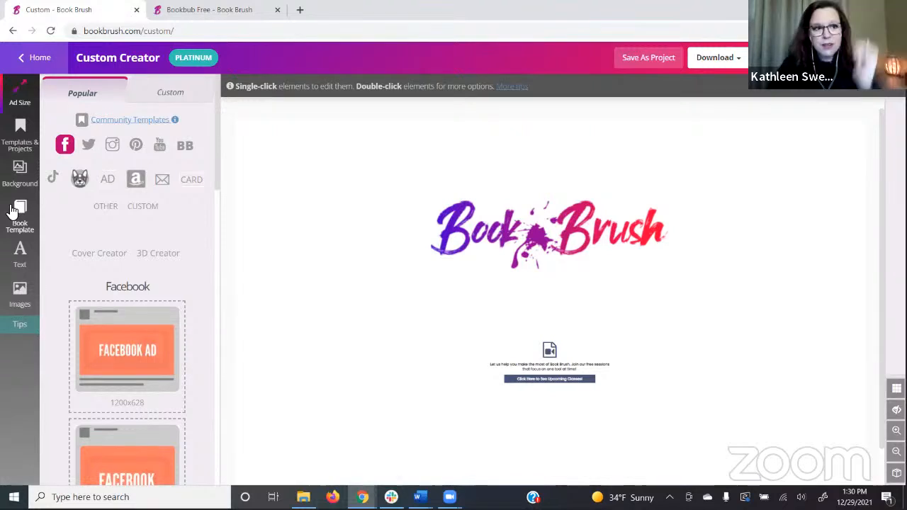
click(113, 146)
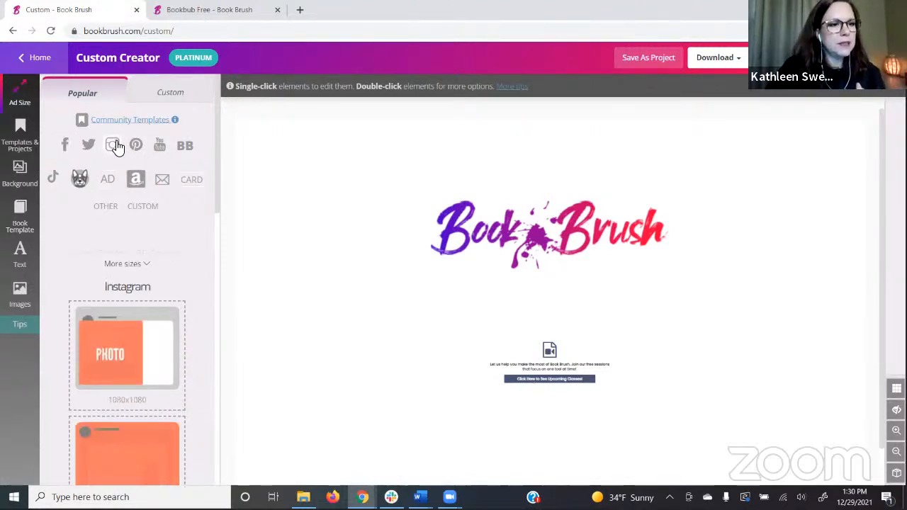
click(131, 284)
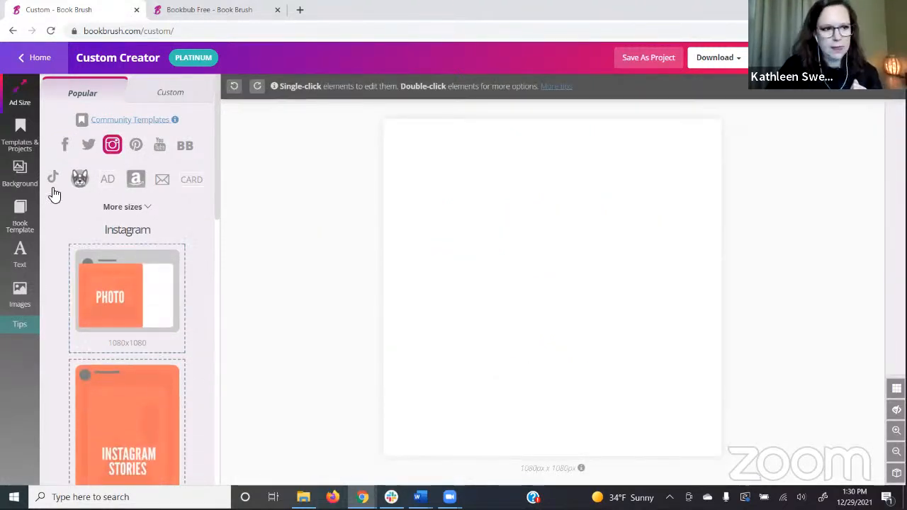
Step: Upload the desktop image of the "When No One Was Looking" book on a wooden table as the background
click(19, 174)
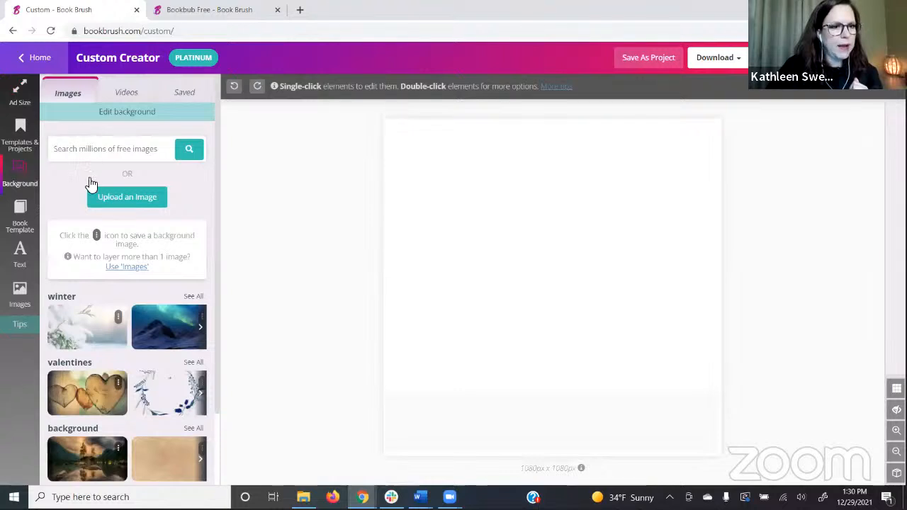
click(119, 193)
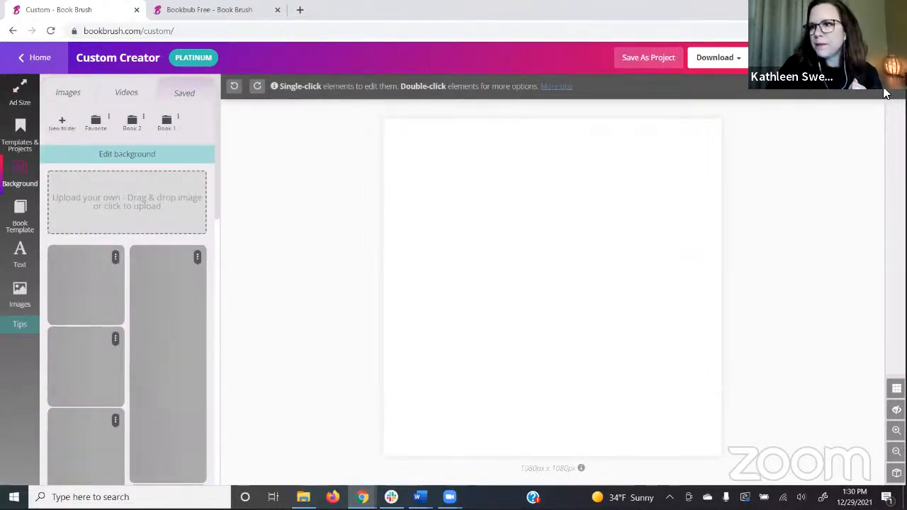
click(858, 10)
drag(871, 262, 114, 219)
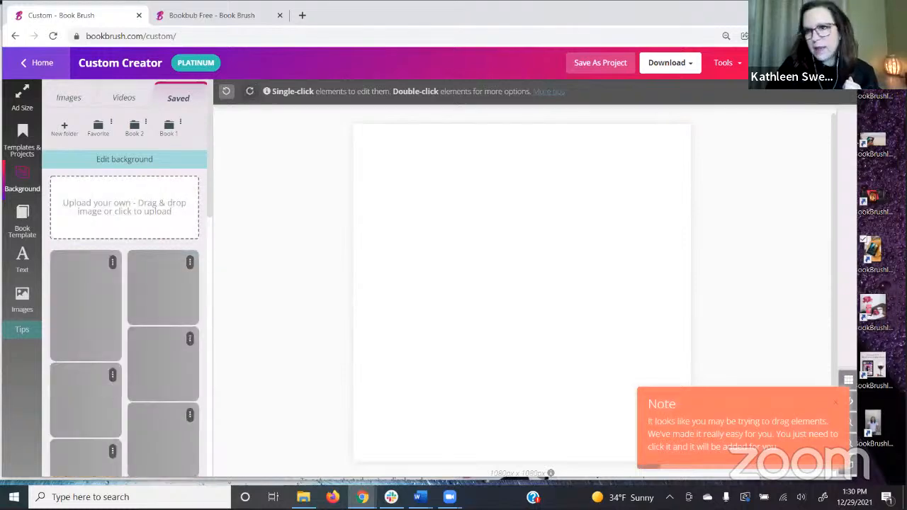
click(808, 11)
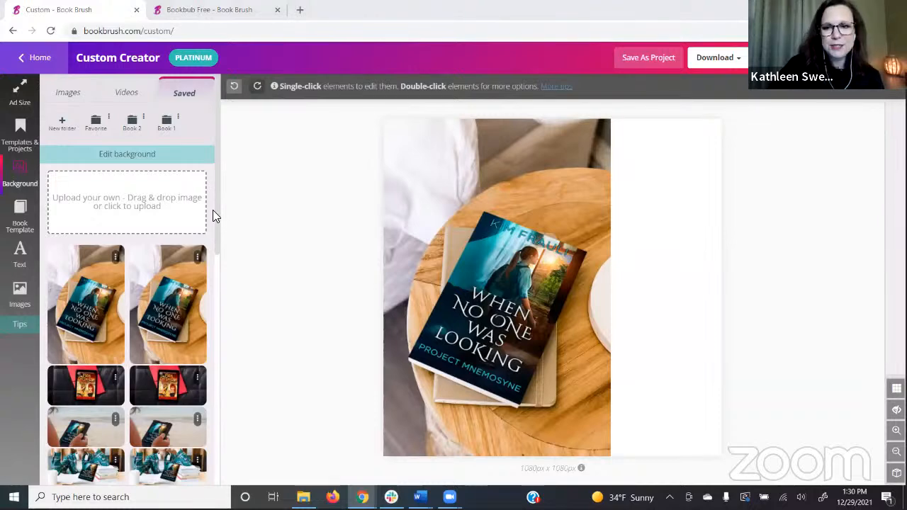
Step: Enlarge the background photo to fill the square canvas and reposition it so the whole book is in frame
click(423, 143)
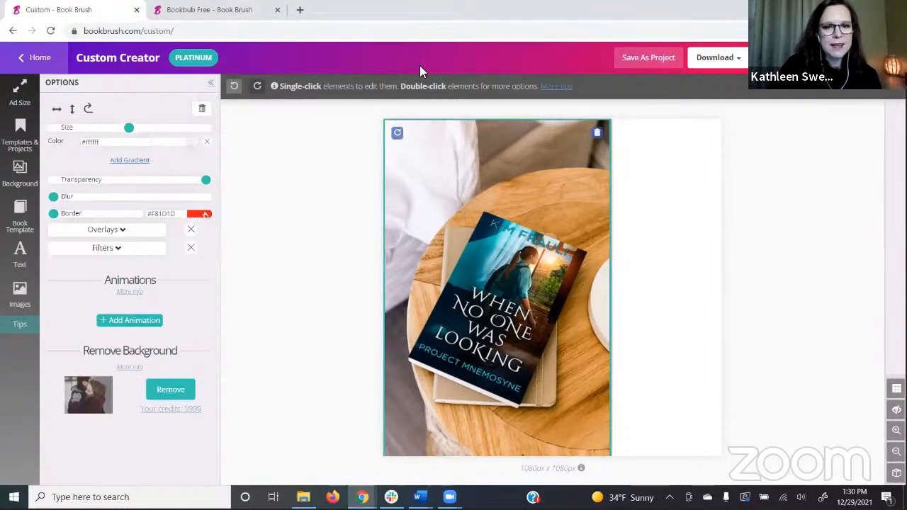
drag(127, 124, 174, 139)
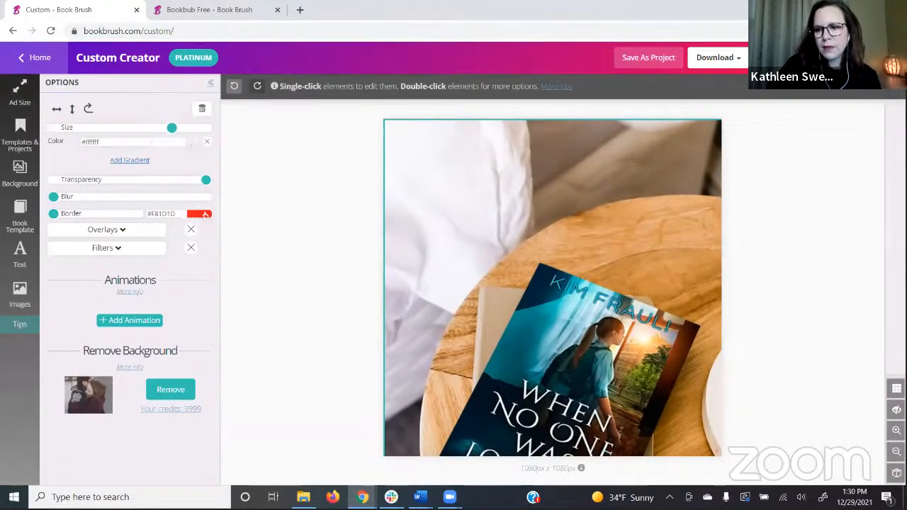
drag(613, 349, 605, 224)
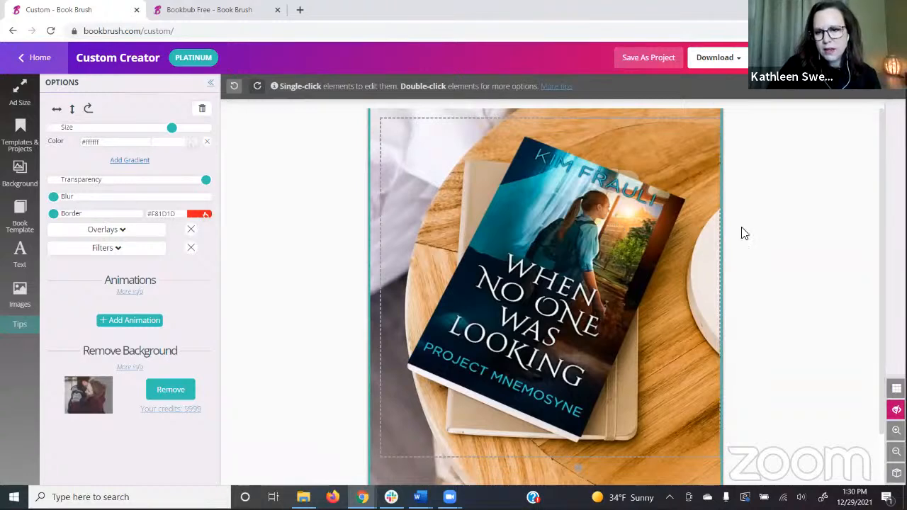
click(896, 410)
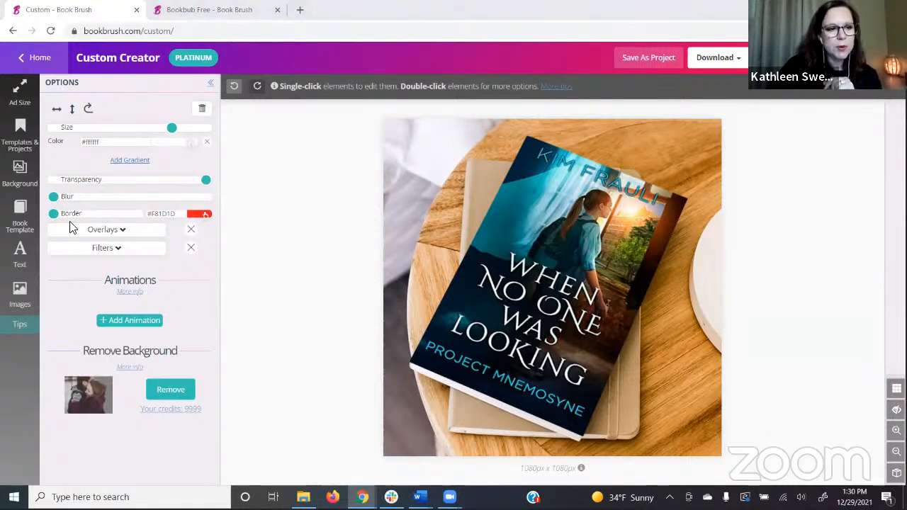
Step: Try a border around the background photo in the teal #00b4b8 sampled from the book cover, and remove it
mouse_move(57, 217)
mouse_down()
mouse_move(136, 207)
mouse_move(56, 218)
mouse_move(72, 216)
mouse_up()
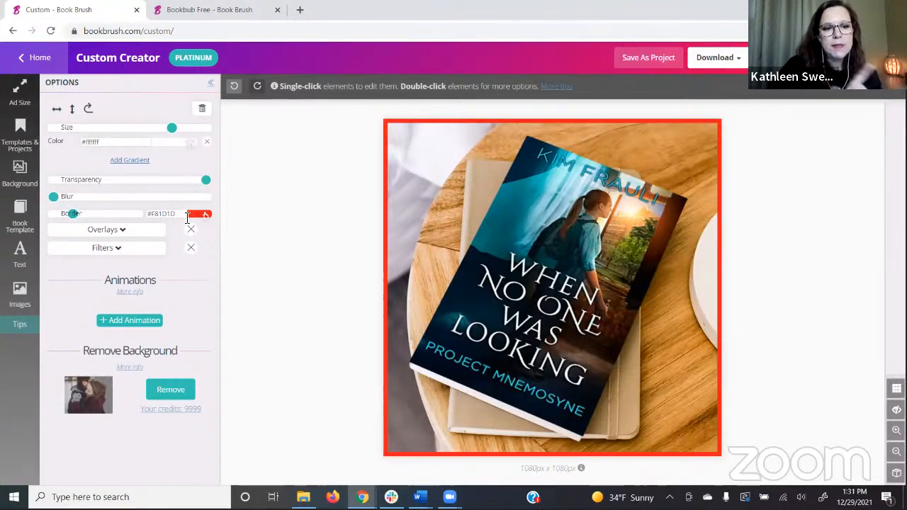
click(199, 215)
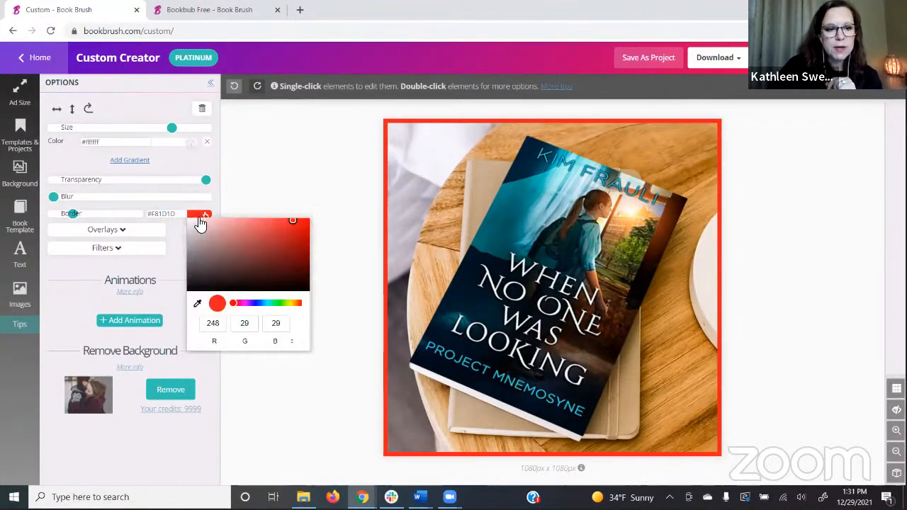
click(197, 303)
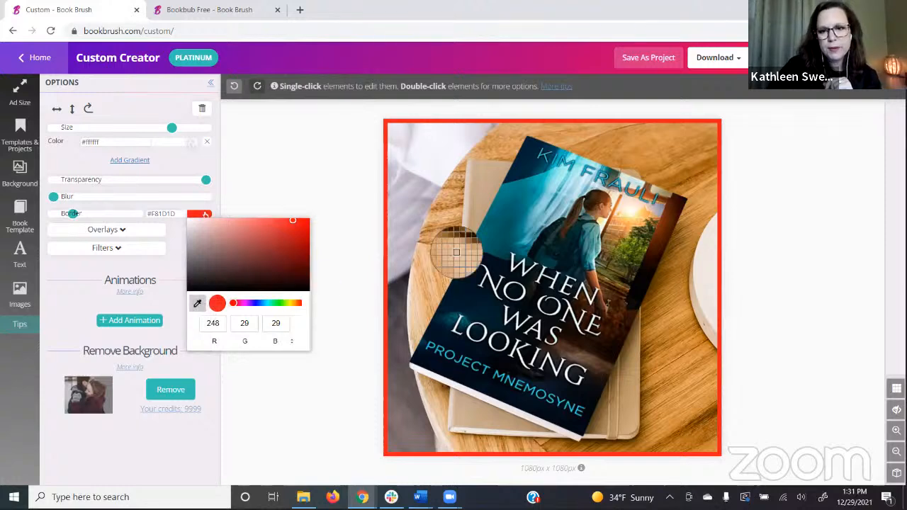
click(540, 186)
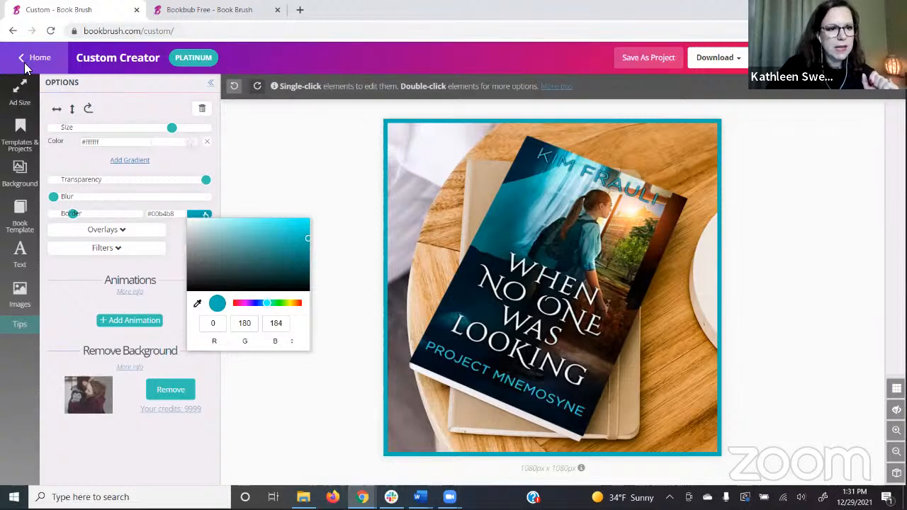
drag(73, 215, 53, 216)
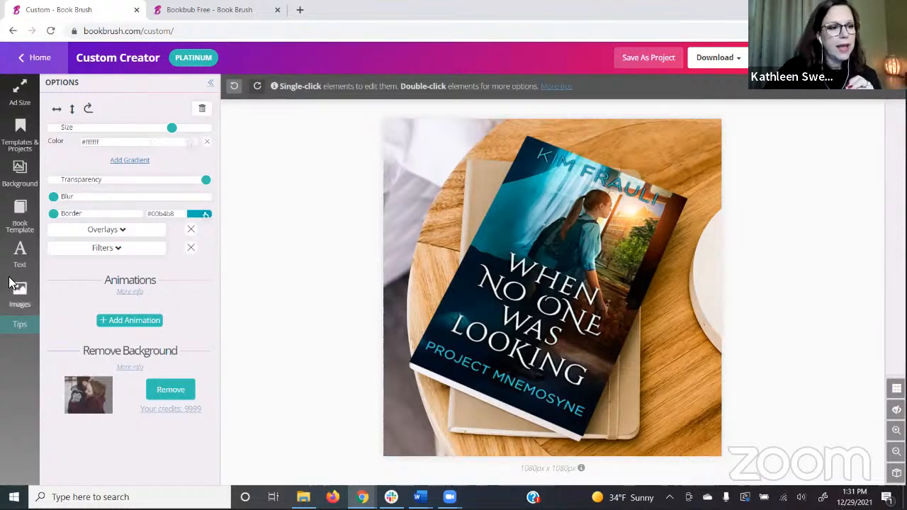
Step: Add a new text box to the design and clear its placeholder text
click(17, 256)
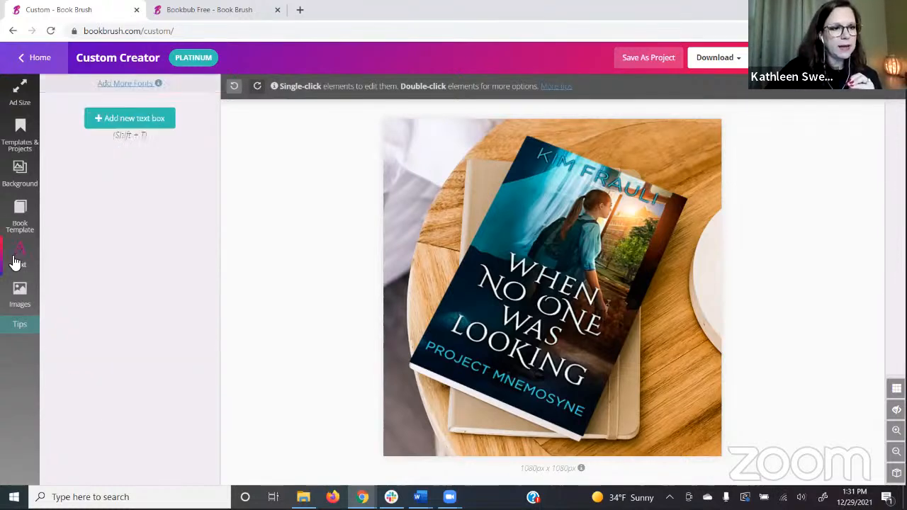
click(111, 118)
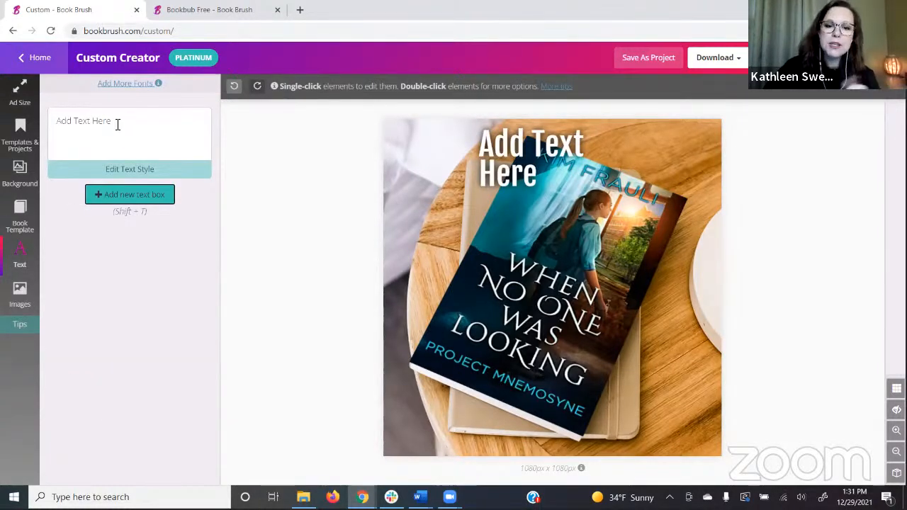
drag(122, 124, 53, 123)
key(BackSpace)
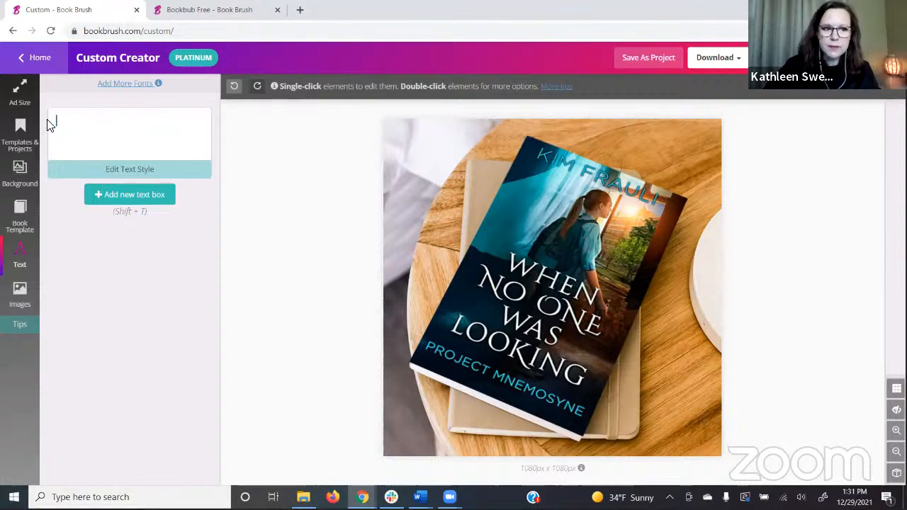
Step: Give the empty text box a thin border in the teal #028991 sampled from the book cover
click(94, 169)
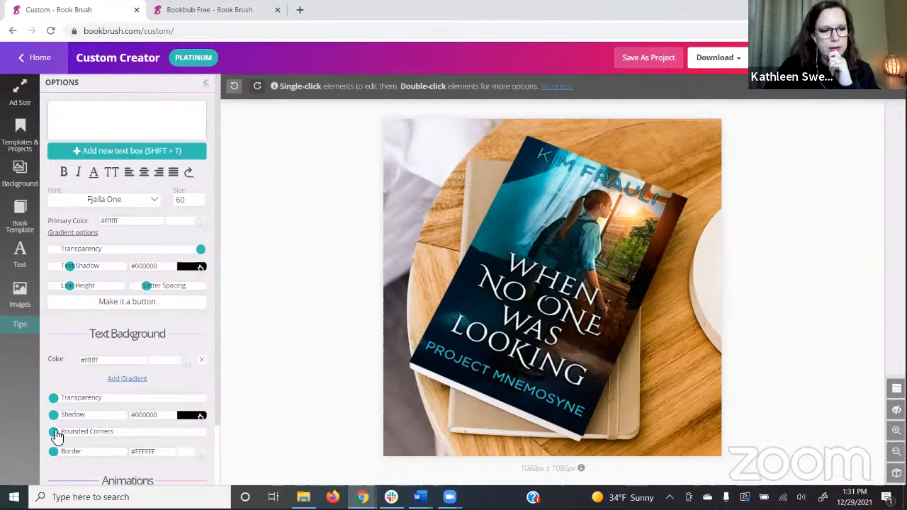
drag(55, 454, 68, 455)
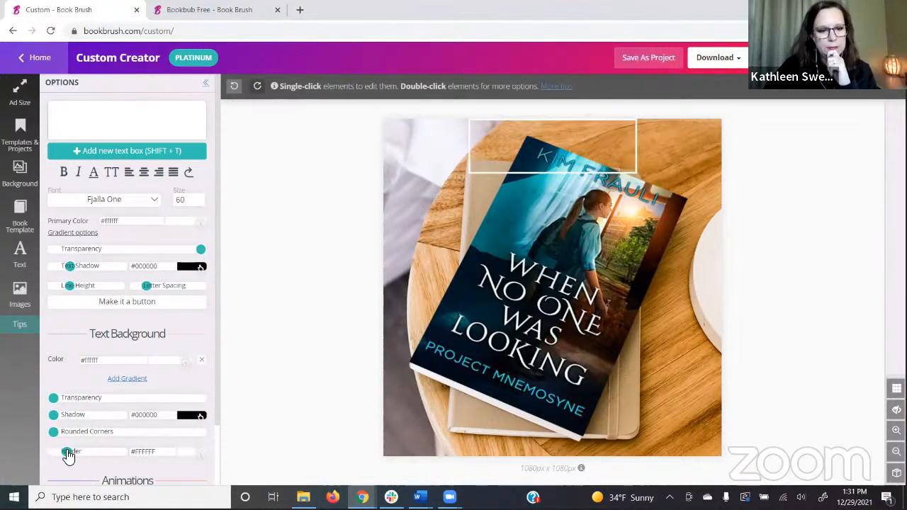
click(189, 453)
click(188, 401)
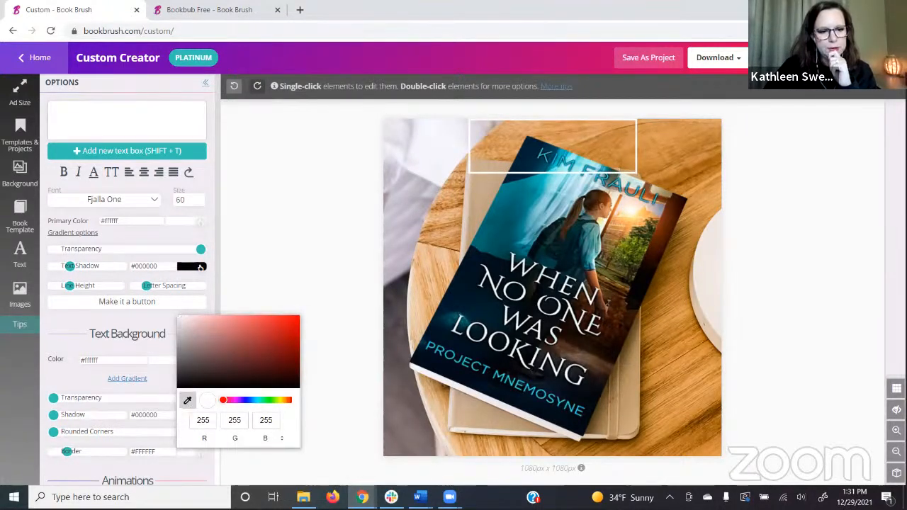
click(531, 194)
Step: Move the empty bordered text box and stretch it into a frame just inside the canvas edges
drag(559, 143, 486, 147)
drag(523, 193, 519, 431)
drag(557, 291, 676, 289)
click(448, 264)
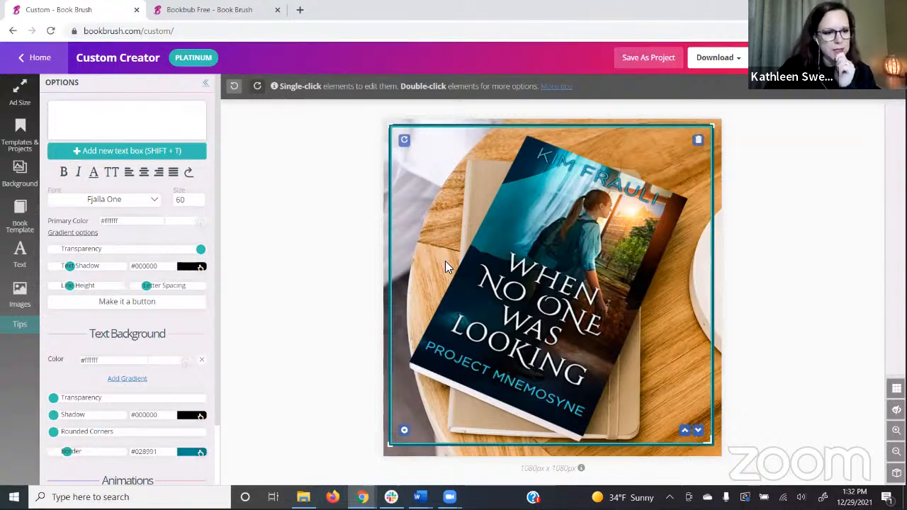
Step: Change the frame's border color to light teal #a6e9ed and extend its lower edge to even out the margin
click(191, 454)
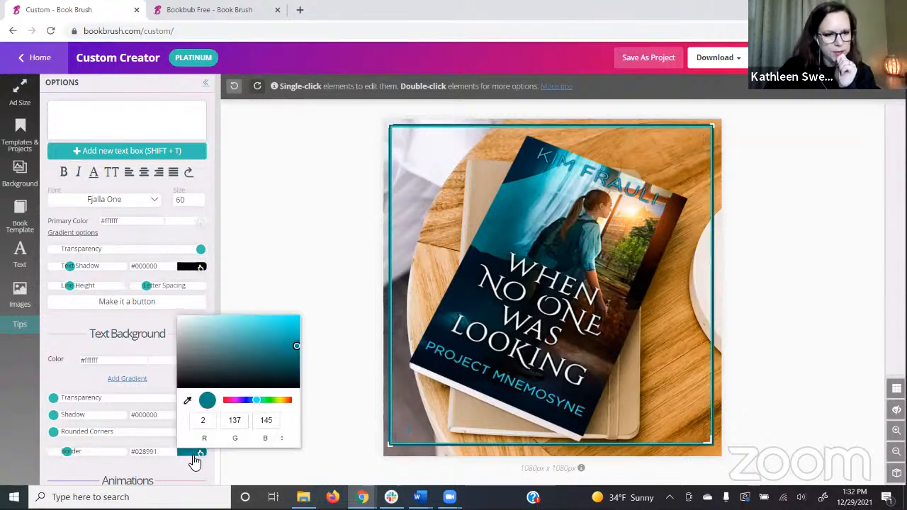
click(214, 322)
drag(602, 178, 603, 453)
click(794, 214)
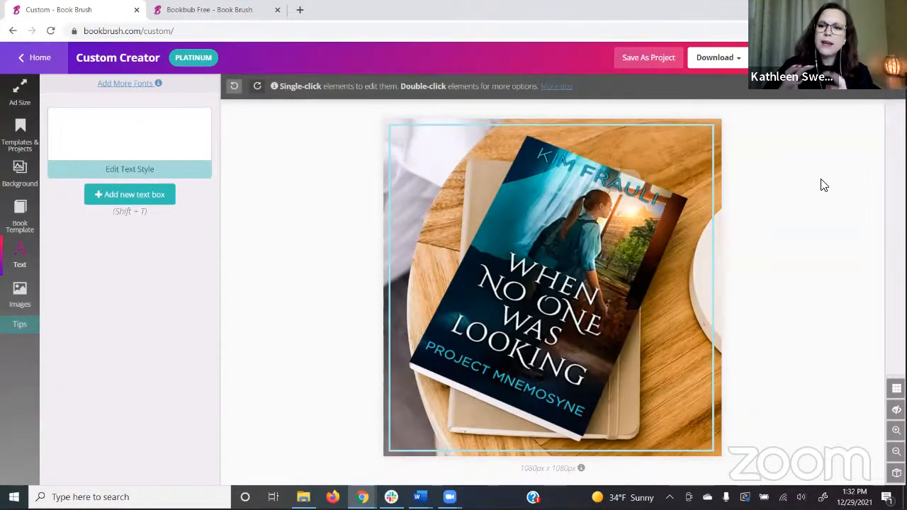
Step: Add a strong black #000000 background shadow to the empty text box that frames the photo
click(545, 163)
double_click(545, 164)
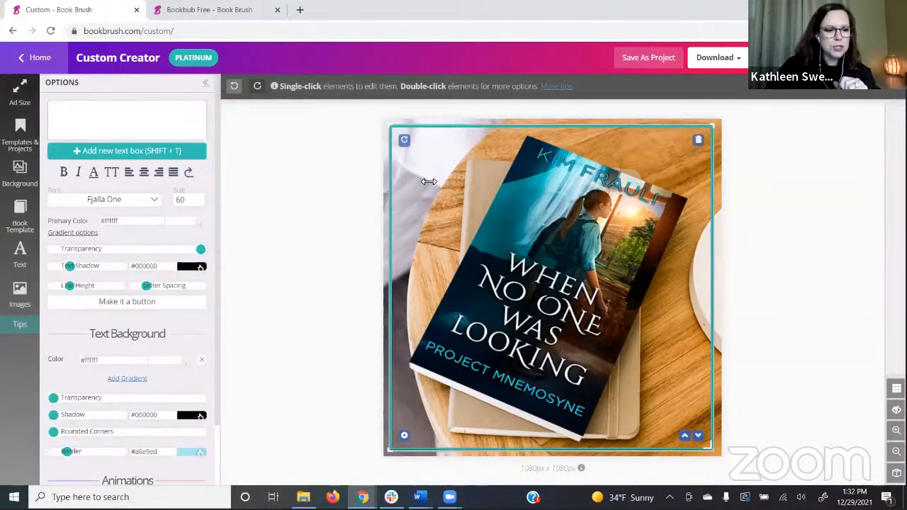
drag(54, 415, 117, 417)
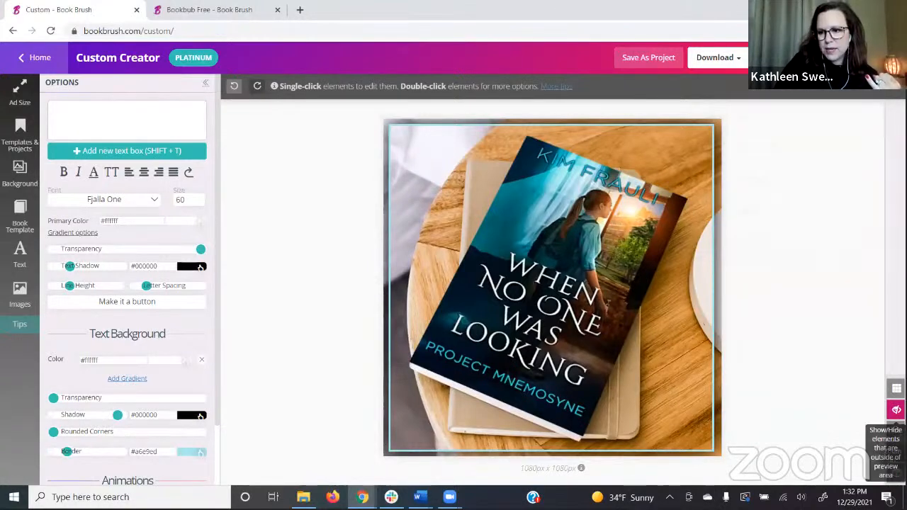
Step: Inspect the elements extending outside the preview area, hide them again, and look over the available download formats
click(896, 410)
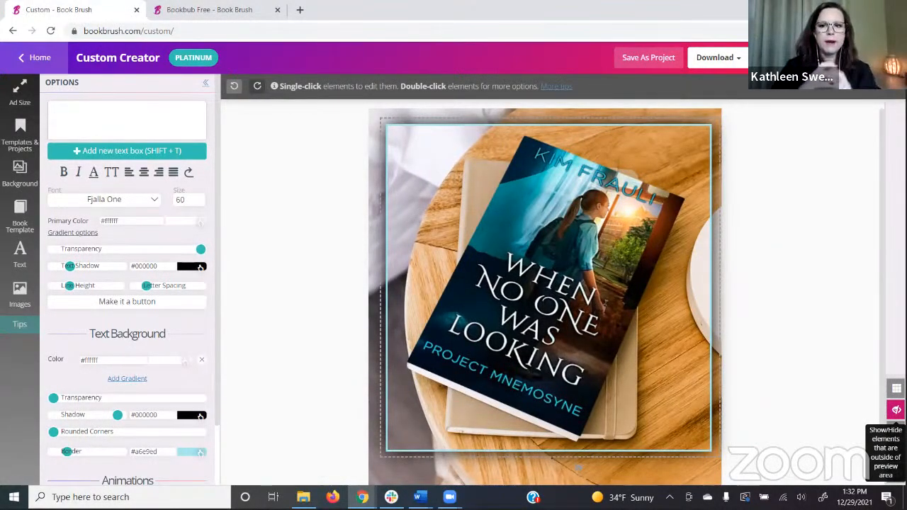
mouse_move(674, 346)
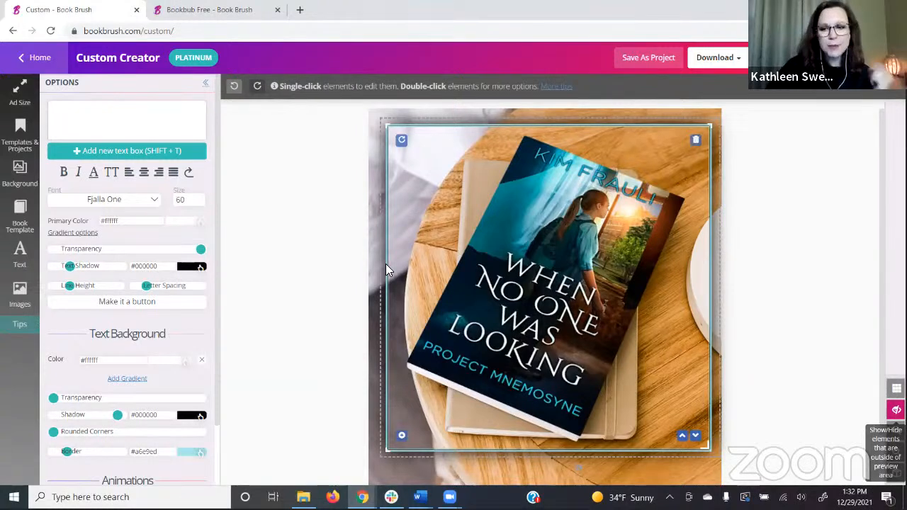
click(895, 410)
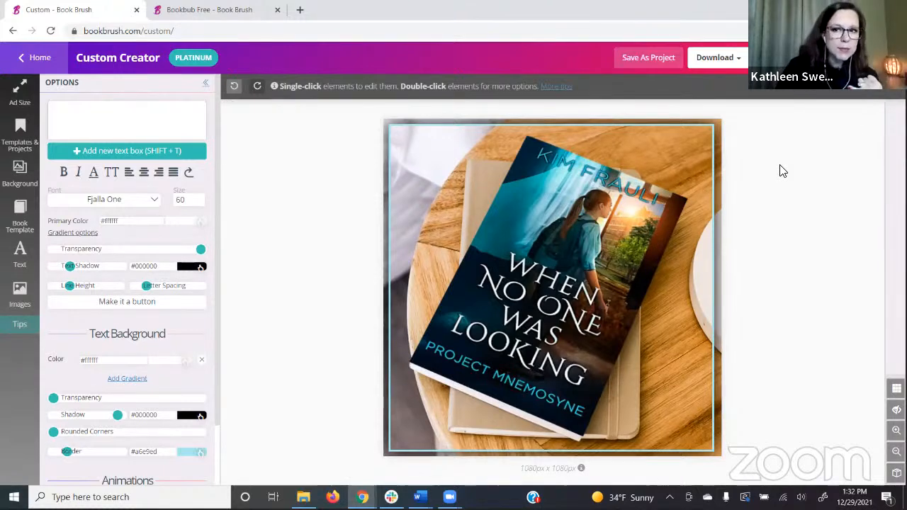
click(715, 59)
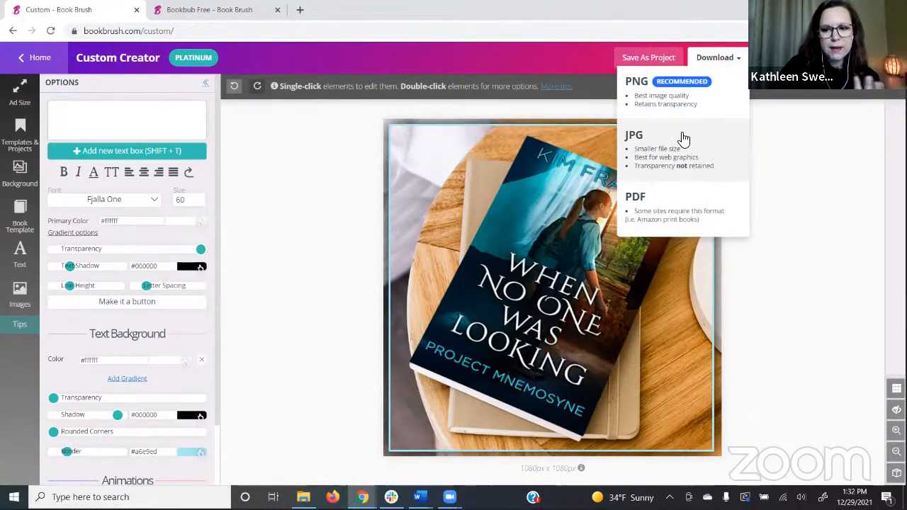
click(795, 141)
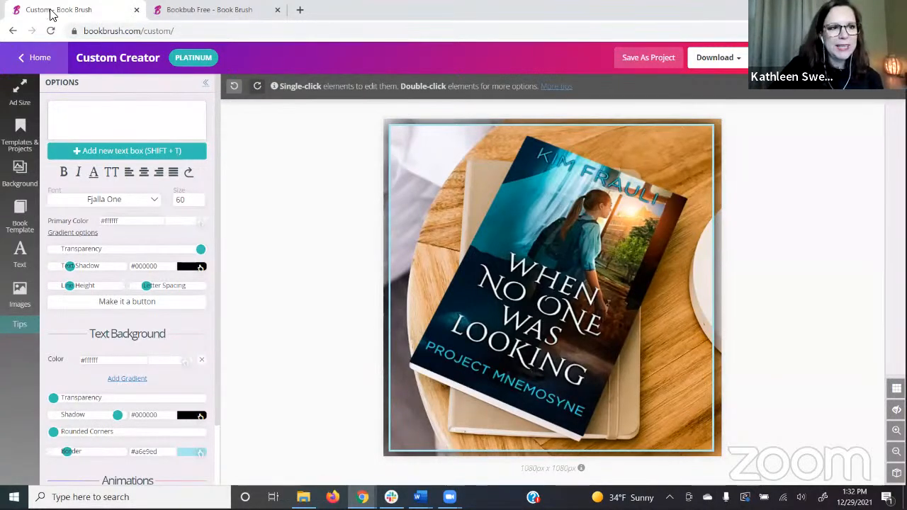
Step: Reload the creator to discard the framed book design and start a blank 1080x1080 Instagram photo canvas
click(51, 31)
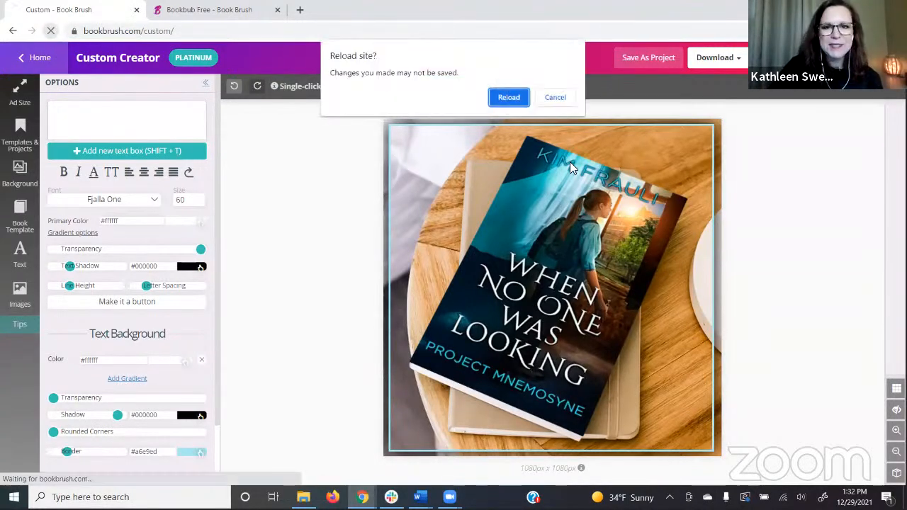
click(508, 99)
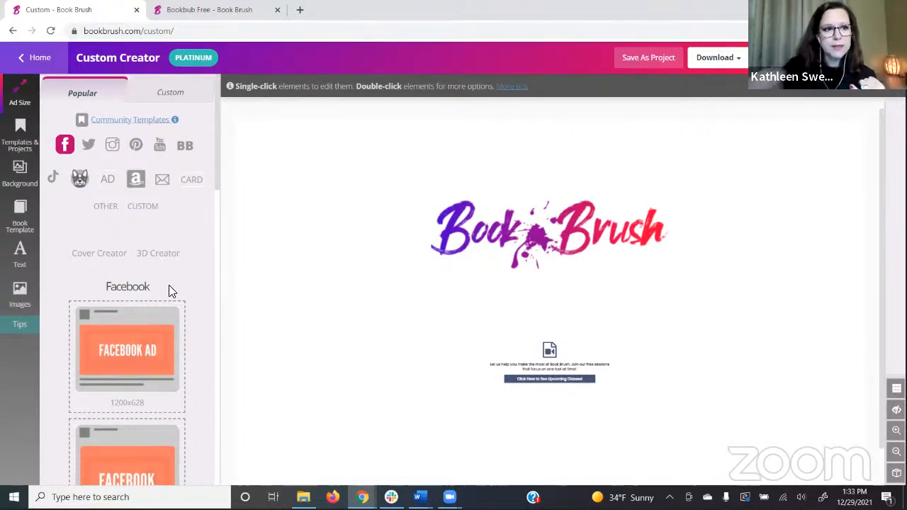
click(111, 148)
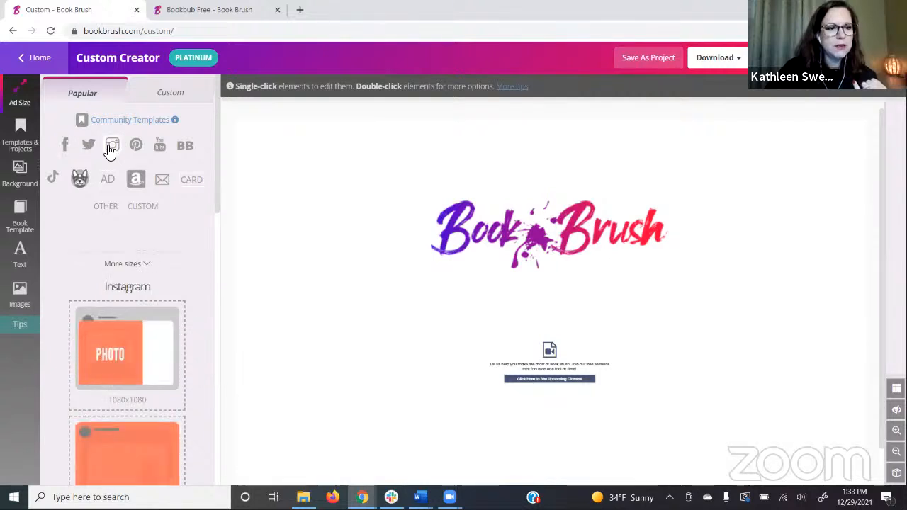
click(121, 296)
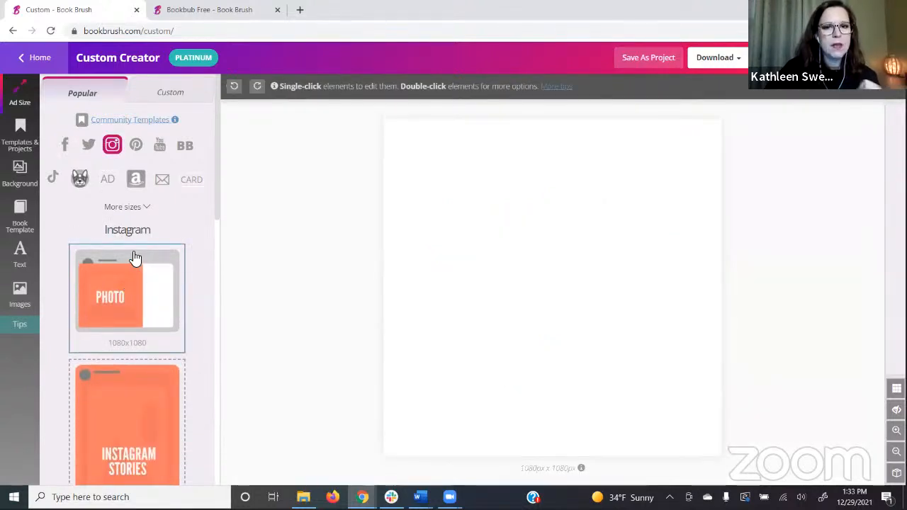
Step: Upload the desktop mockup image of the pink book on a phone beside peonies to the personal image library
click(23, 175)
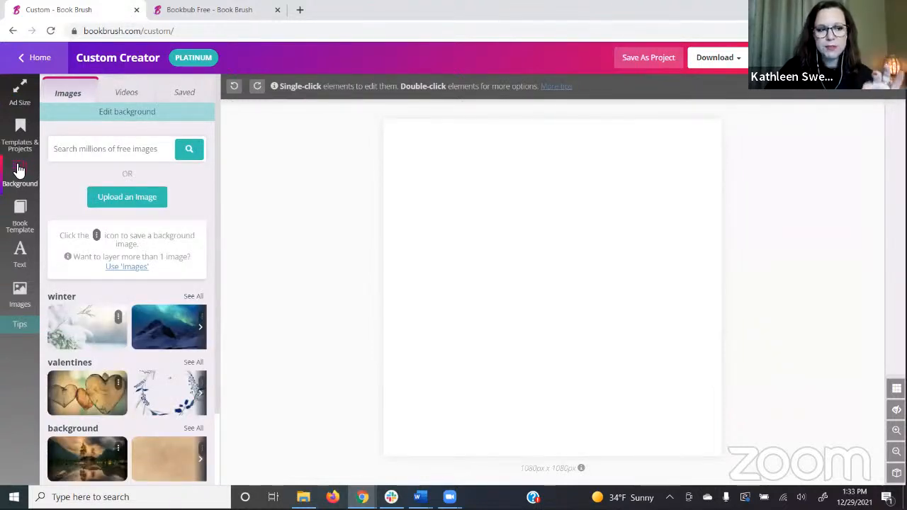
click(19, 297)
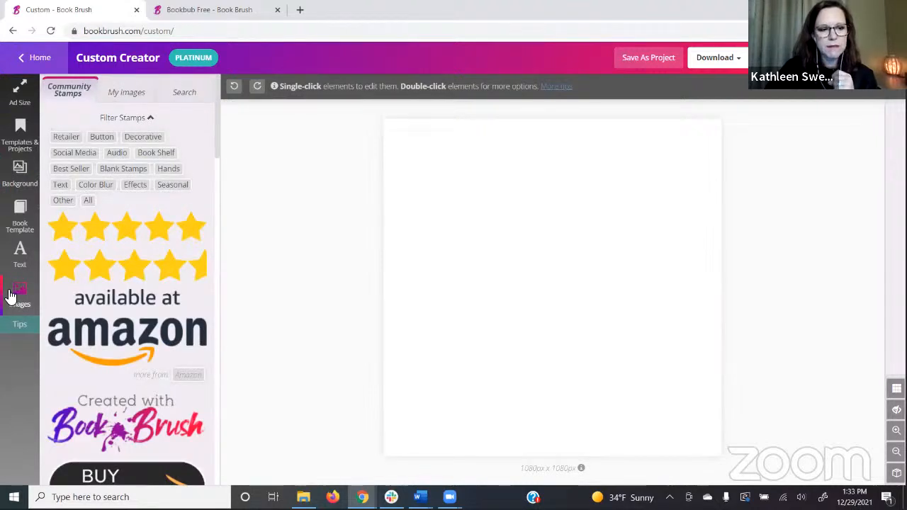
click(125, 93)
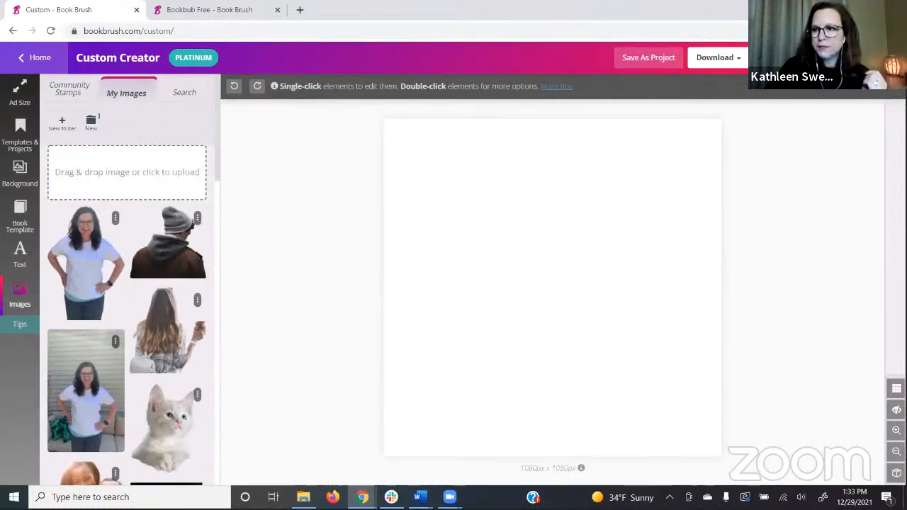
click(858, 10)
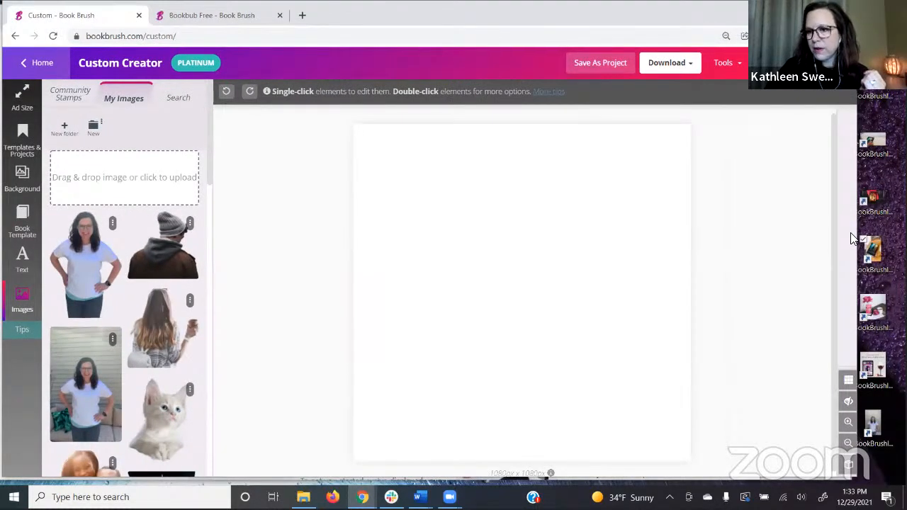
drag(872, 311, 111, 190)
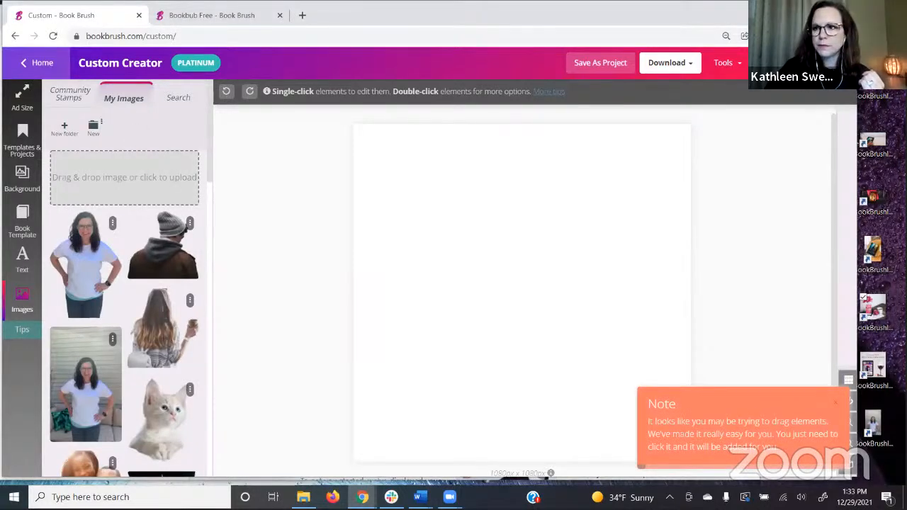
click(808, 10)
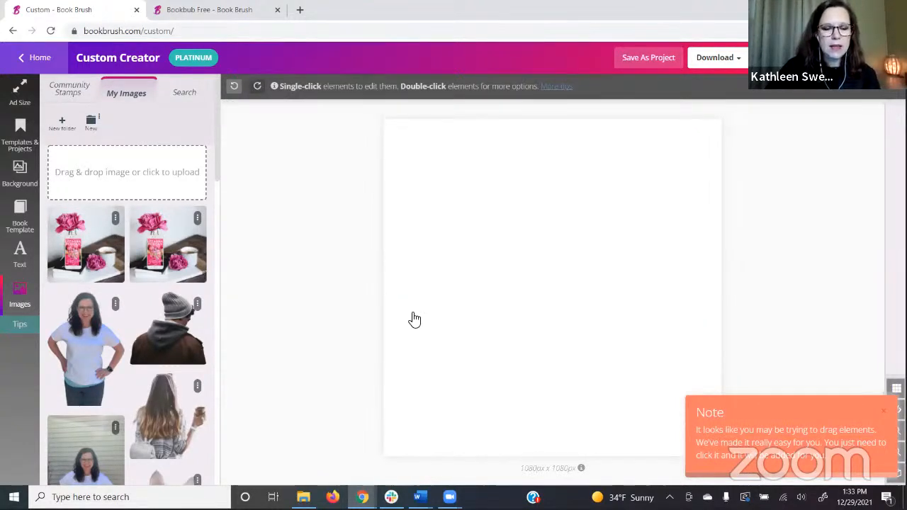
Step: Place the uploaded phone-and-peonies mockup on the canvas as an image layer and delete the duplicate copy
click(92, 245)
drag(507, 233, 516, 241)
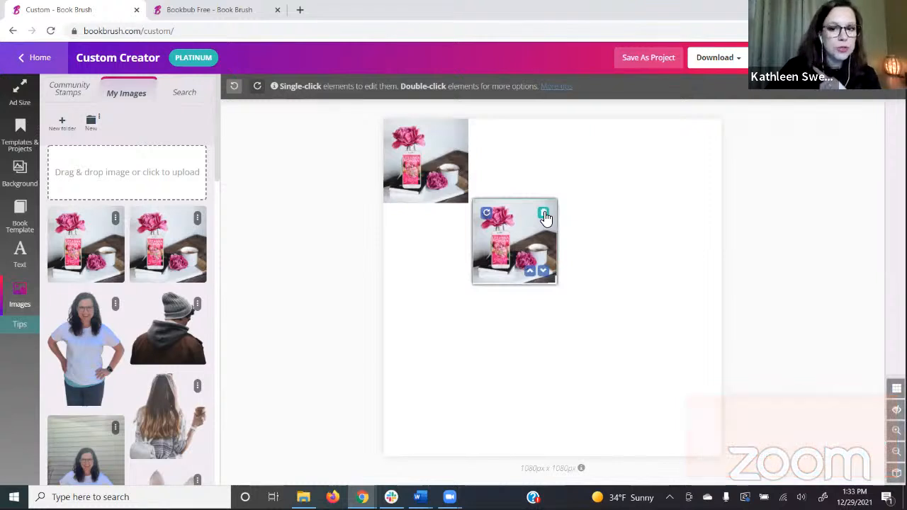
click(545, 217)
drag(399, 154, 417, 178)
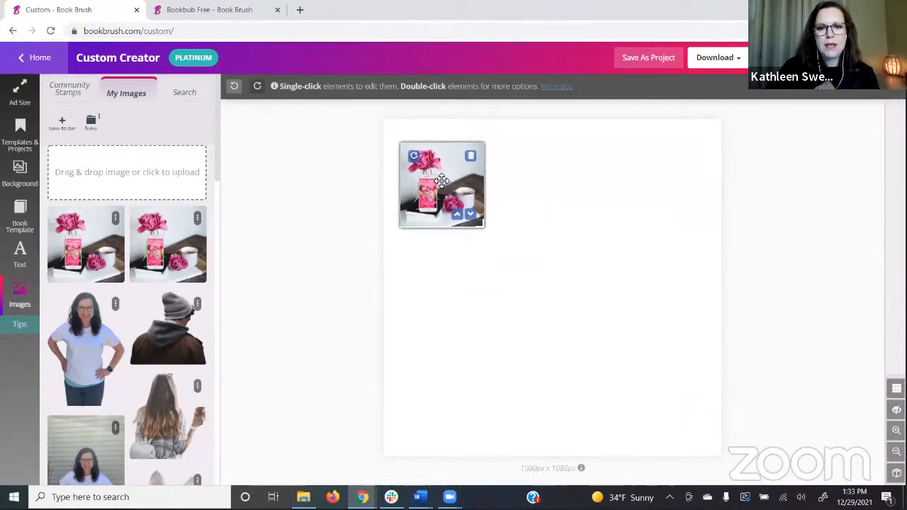
Step: Enlarge the mockup image and center it on the canvas with a white margin all around, using the rule-of-thirds guides
drag(486, 228, 682, 430)
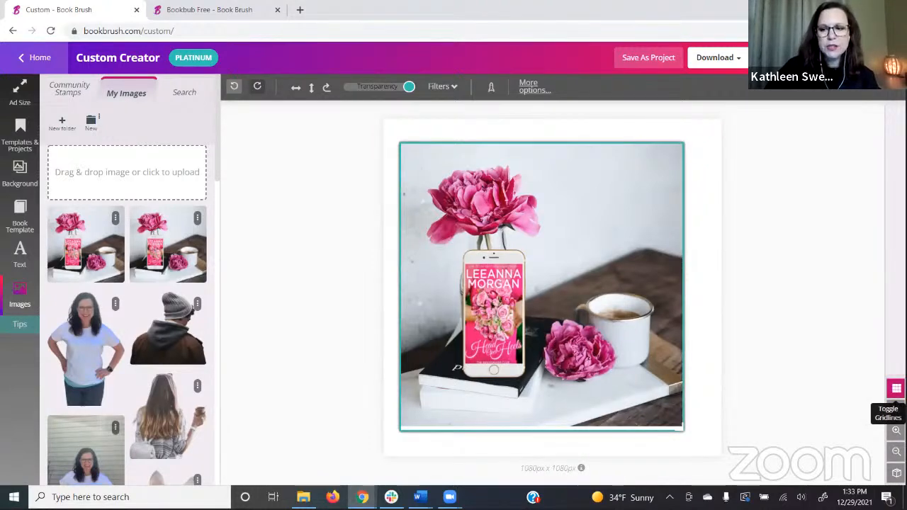
click(897, 388)
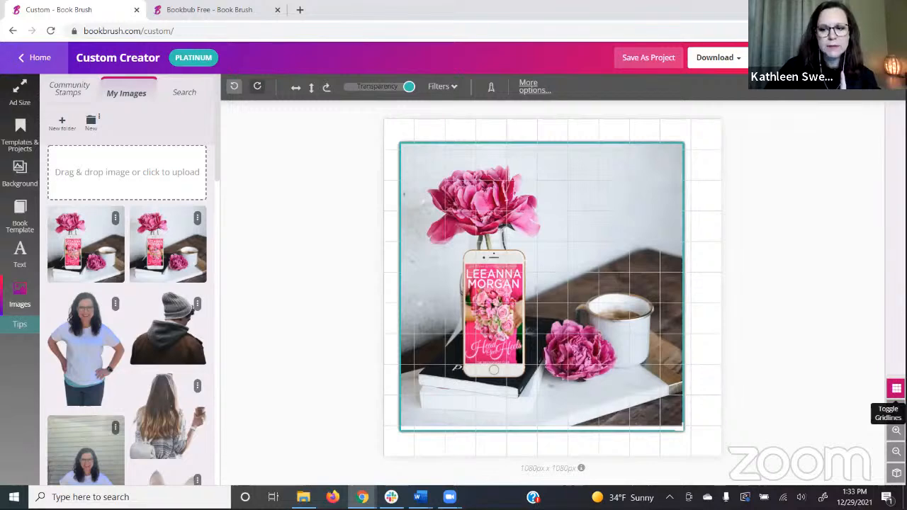
click(897, 389)
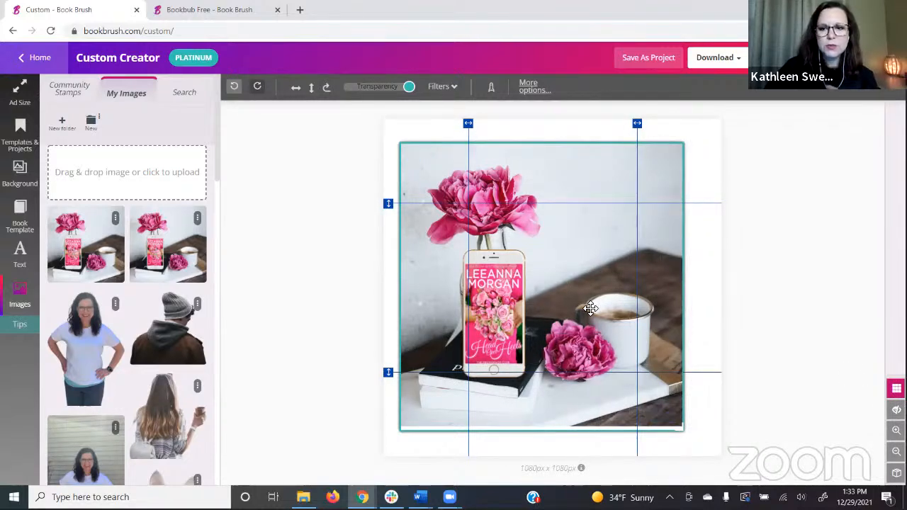
mouse_move(590, 308)
mouse_down()
mouse_move(599, 284)
mouse_move(586, 302)
mouse_up()
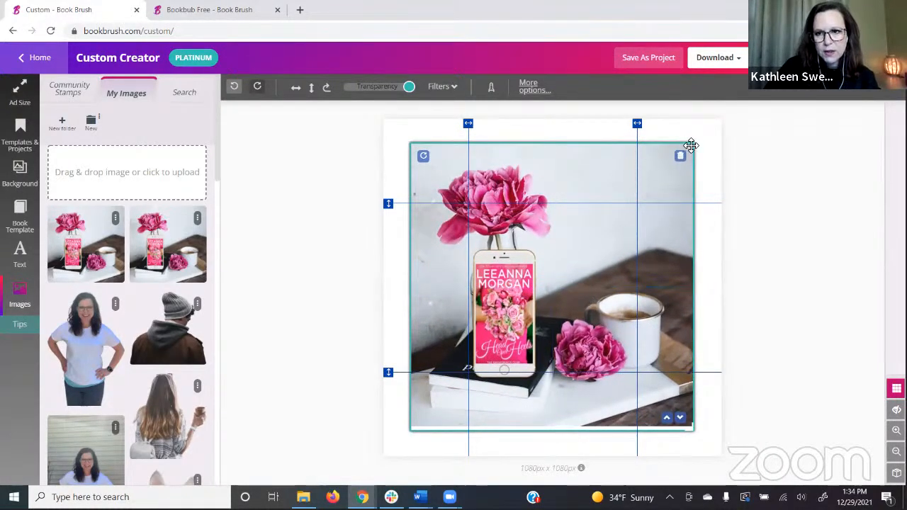
drag(687, 154, 662, 172)
drag(605, 263, 618, 274)
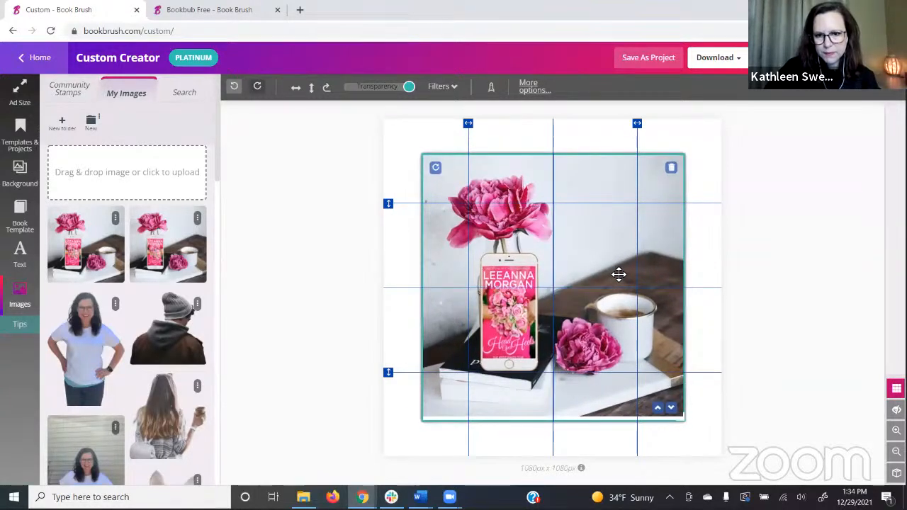
click(795, 196)
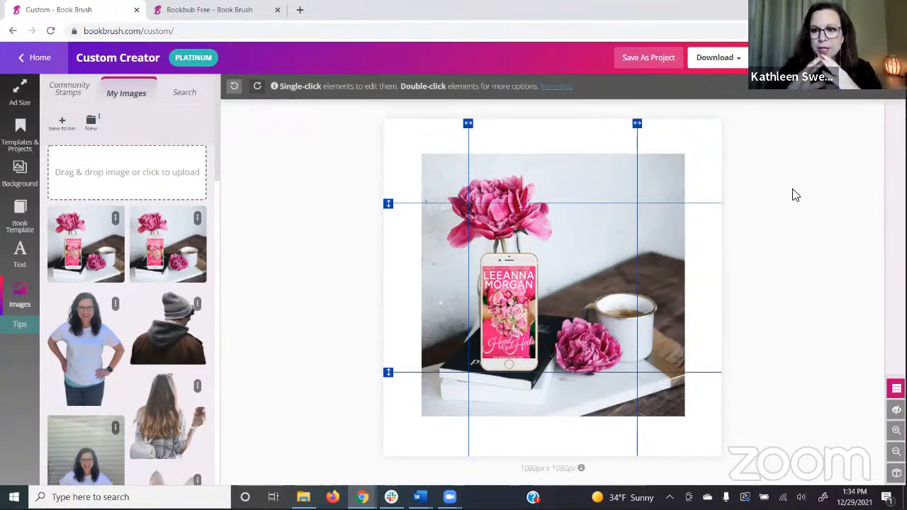
Step: Search the background images for "pink roses" and apply the photo densely filled with bright magenta roses behind the mockup
click(18, 177)
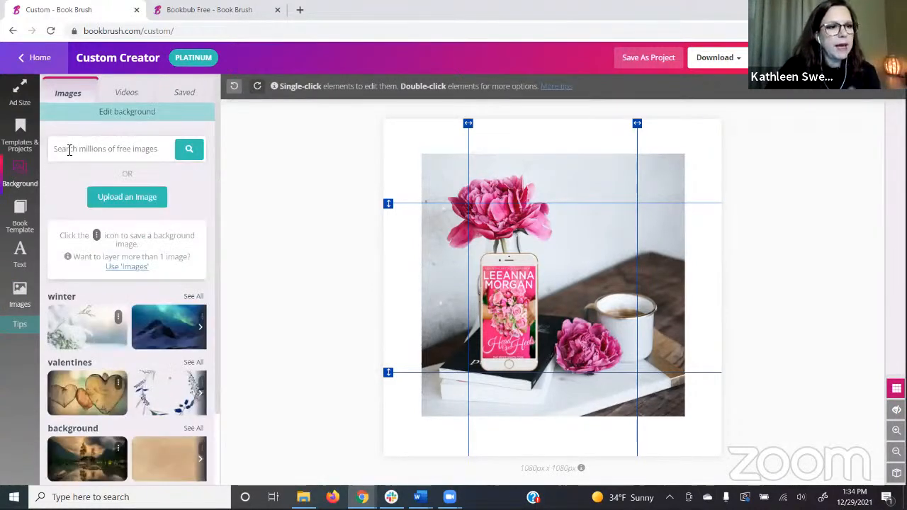
click(75, 150)
text(pink roses)
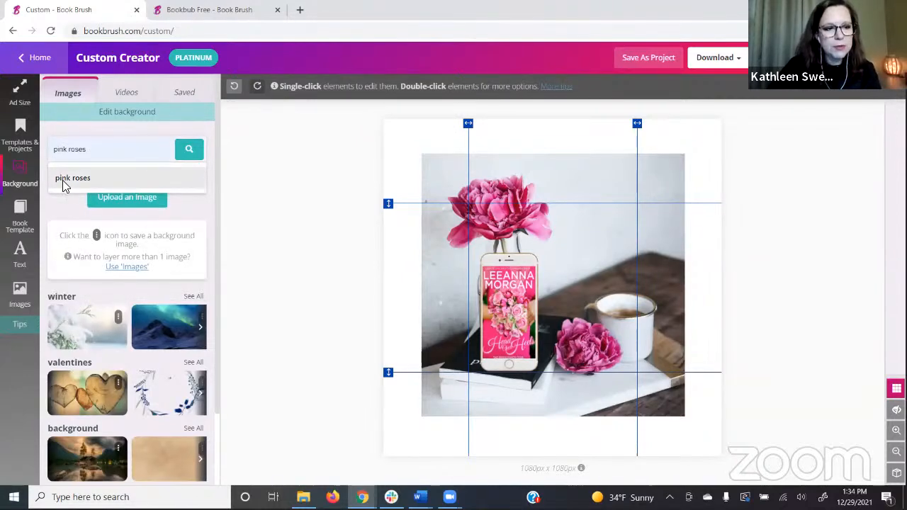
click(63, 182)
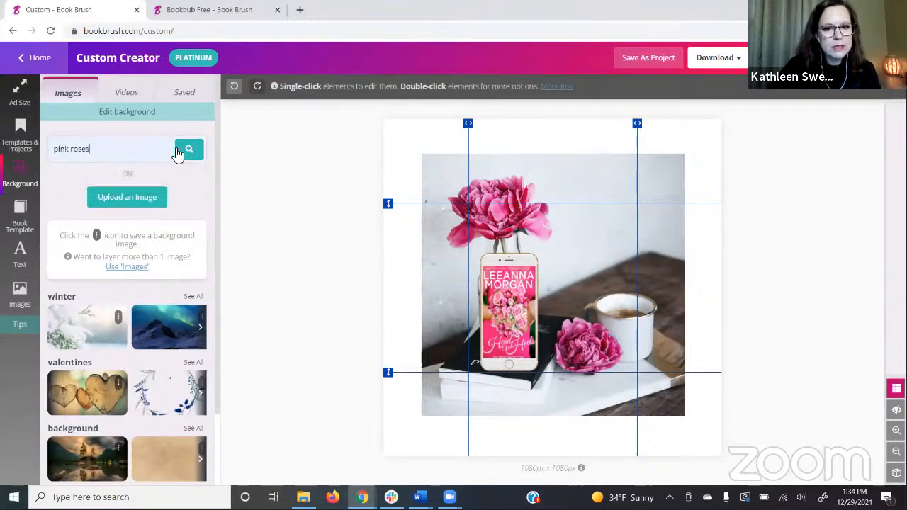
click(193, 150)
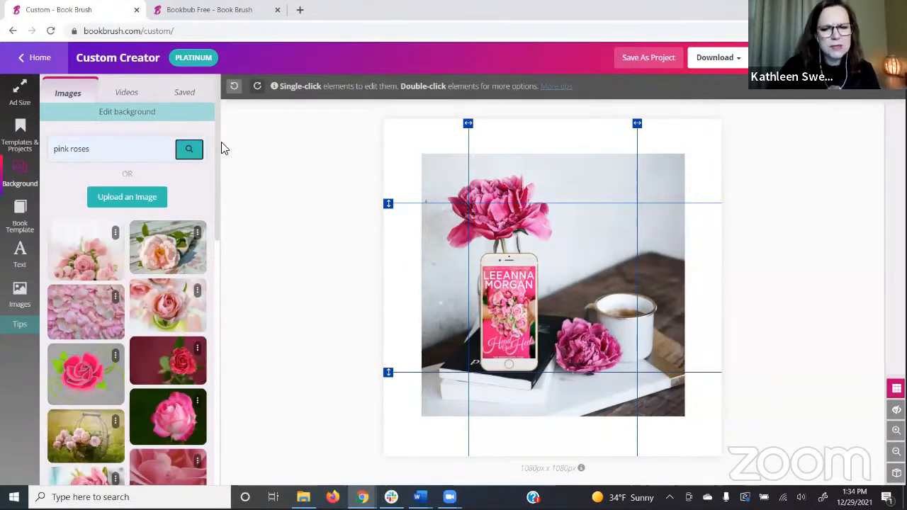
scroll(162, 300, down, 4)
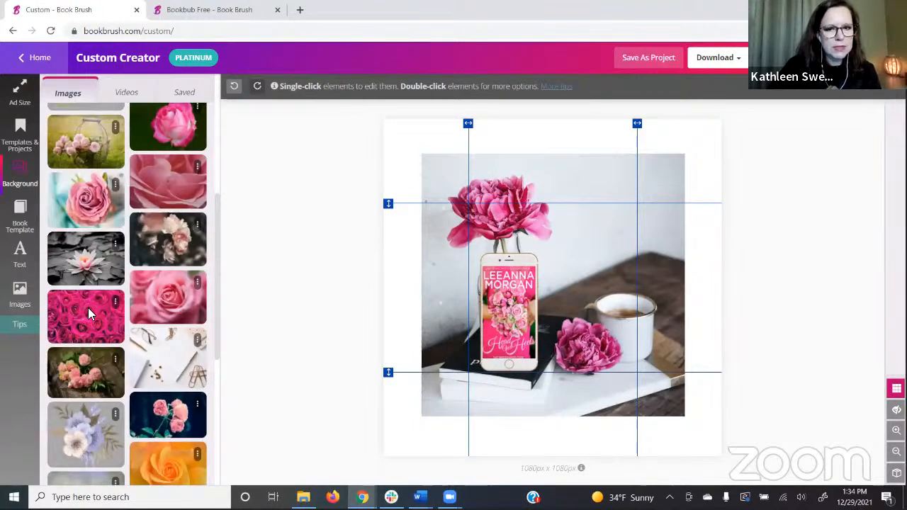
click(90, 310)
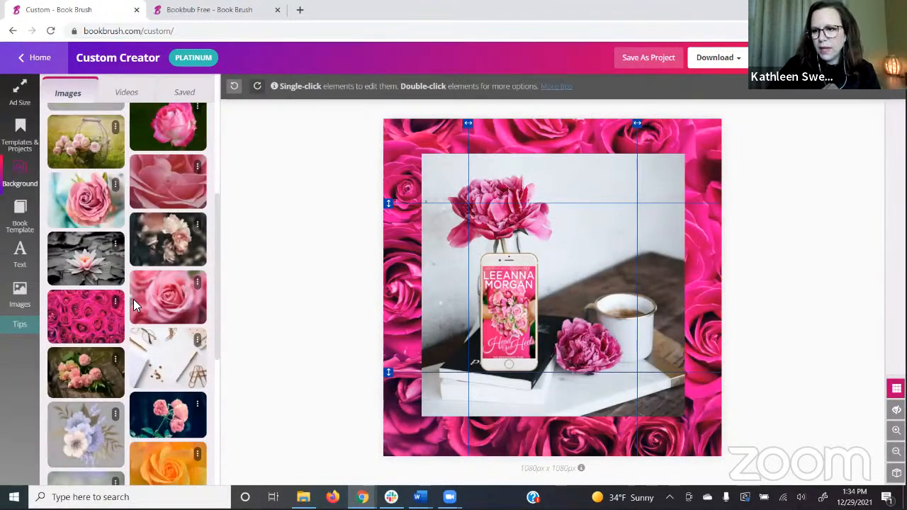
Step: Hide the rule-of-thirds guides and slightly blur the rose background
click(896, 389)
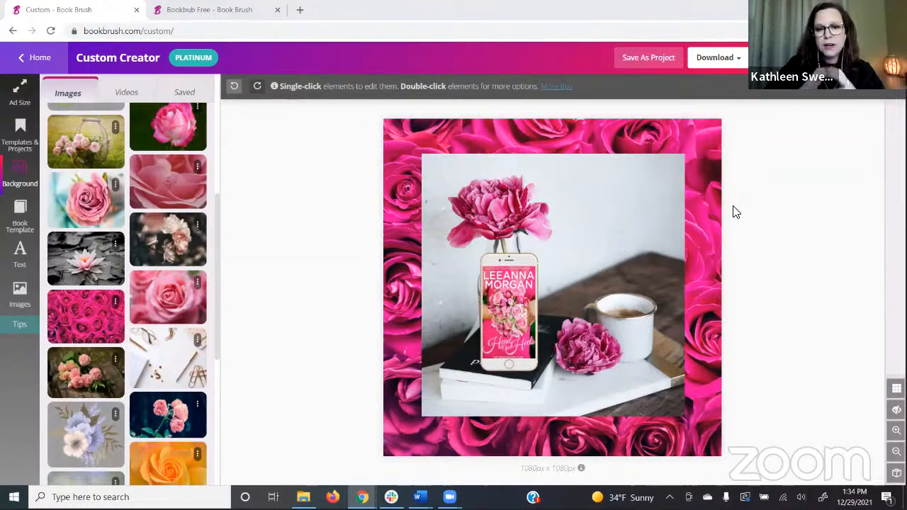
click(416, 125)
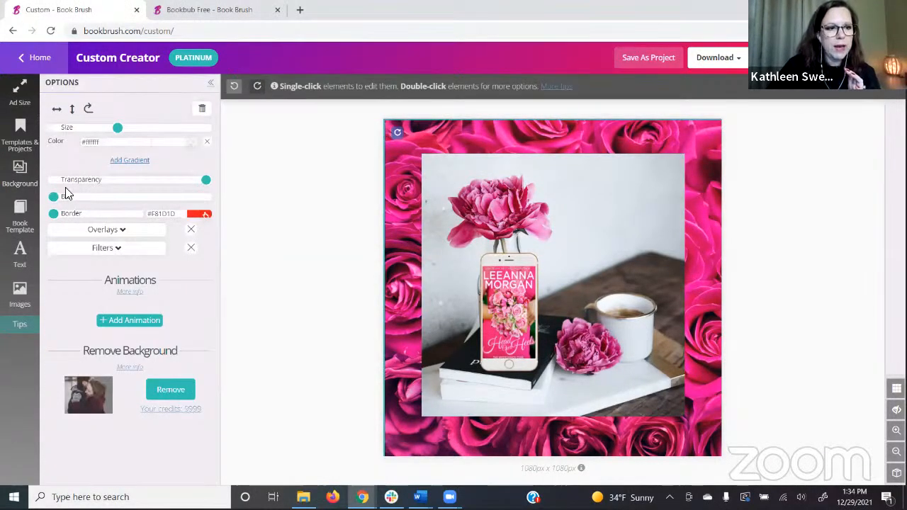
drag(66, 196, 76, 200)
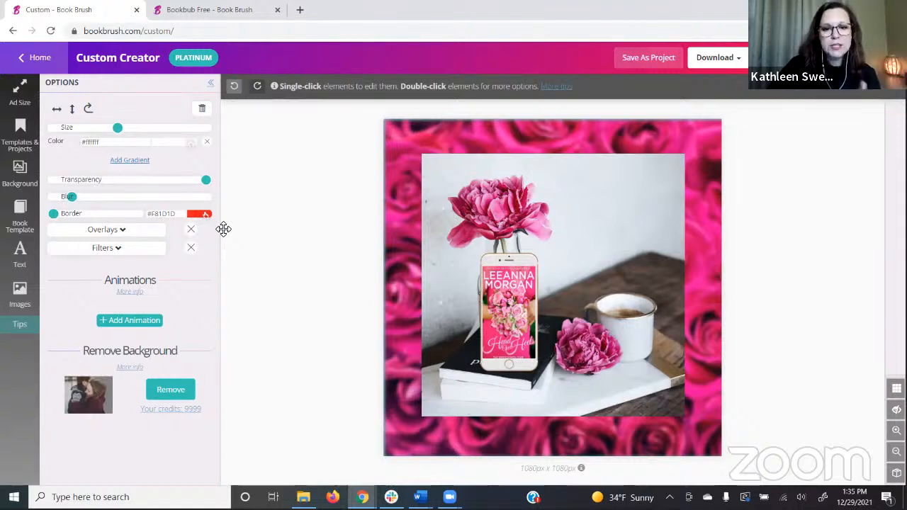
Step: Add a medium-strength shadow to the phone-and-peonies mockup image and color it off-white #f2eded
click(556, 282)
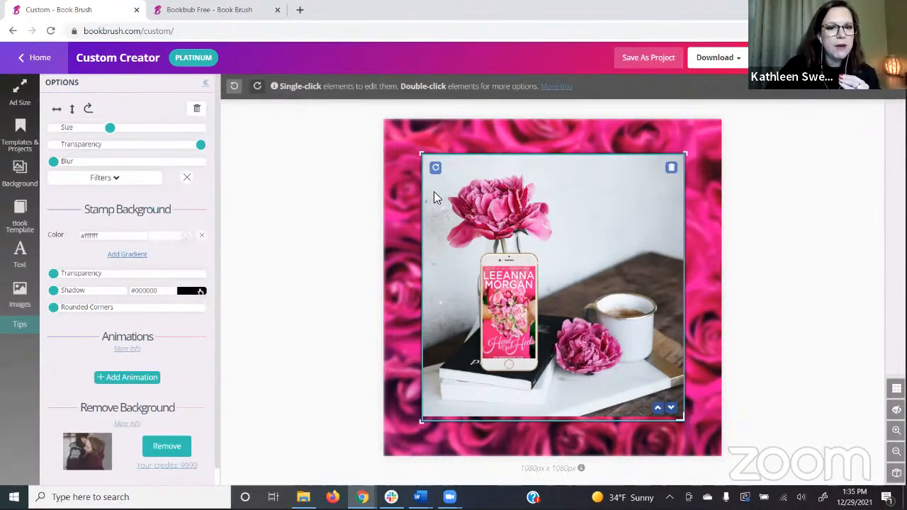
click(56, 292)
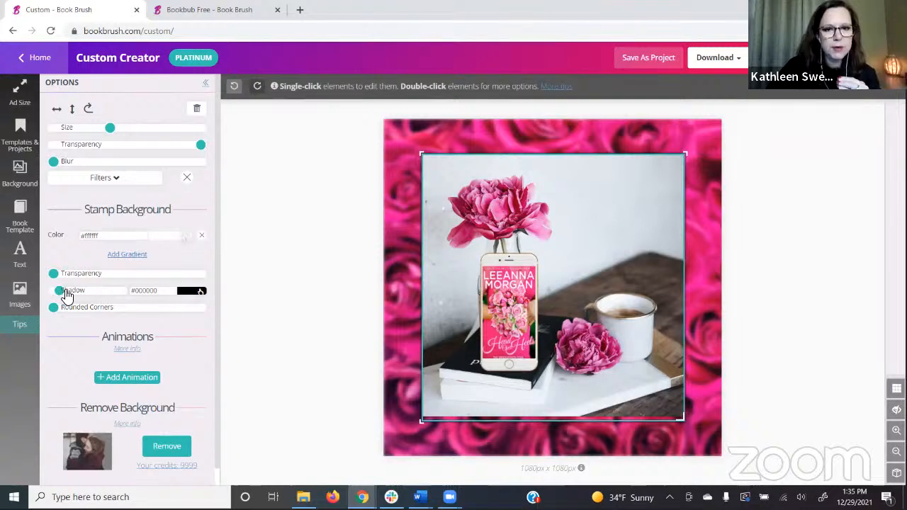
drag(82, 296, 164, 296)
click(194, 294)
click(180, 298)
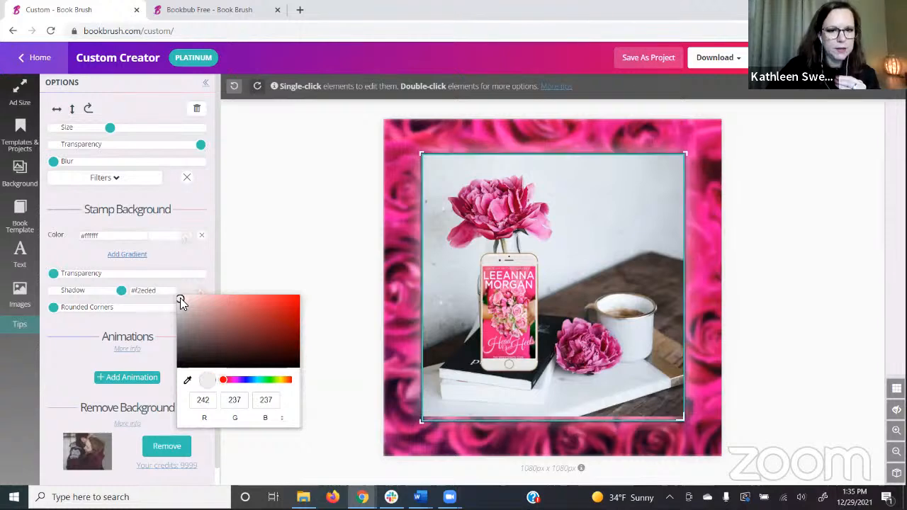
mouse_move(121, 295)
mouse_down()
mouse_move(57, 294)
mouse_move(138, 296)
mouse_up()
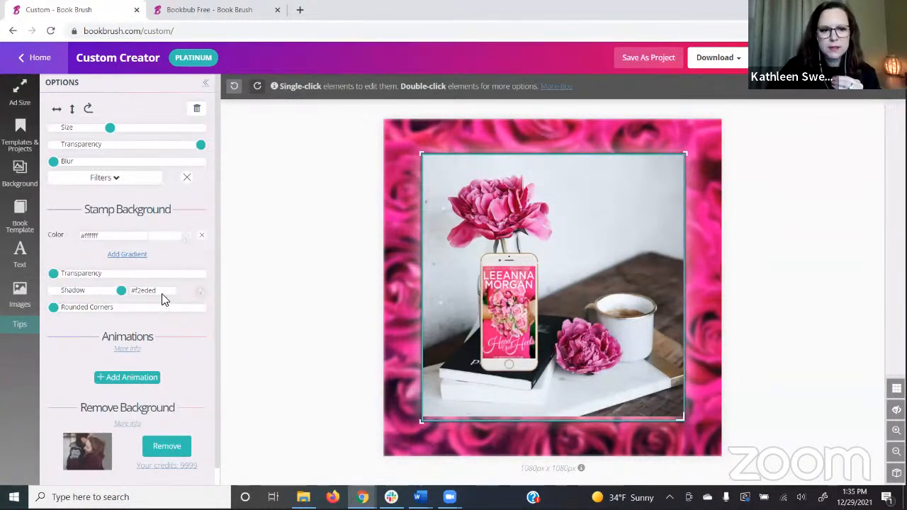
Step: Change the mockup image's shadow color to near-black #0a0a0a and view the available download formats
click(196, 296)
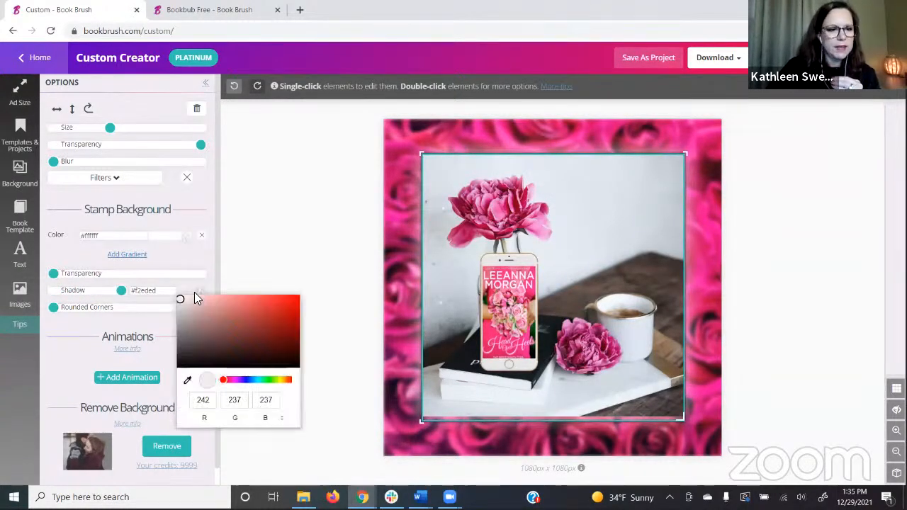
click(181, 367)
click(806, 143)
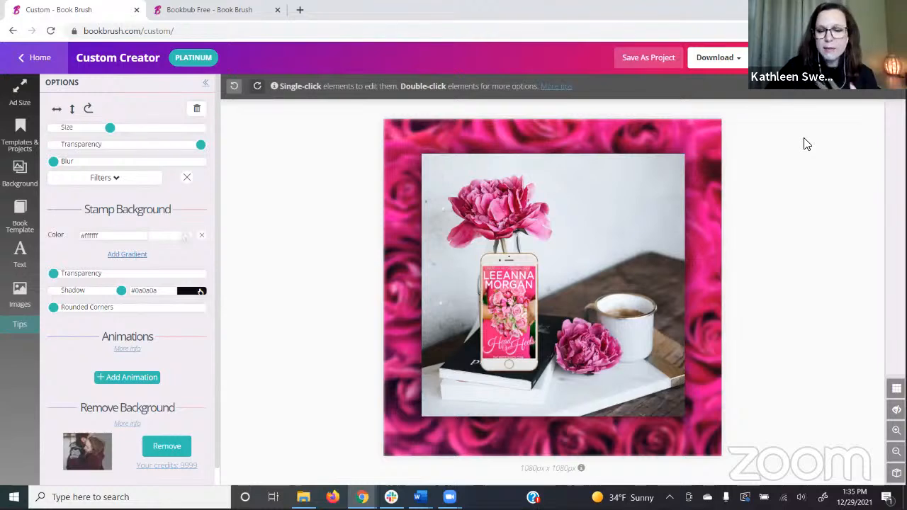
click(727, 58)
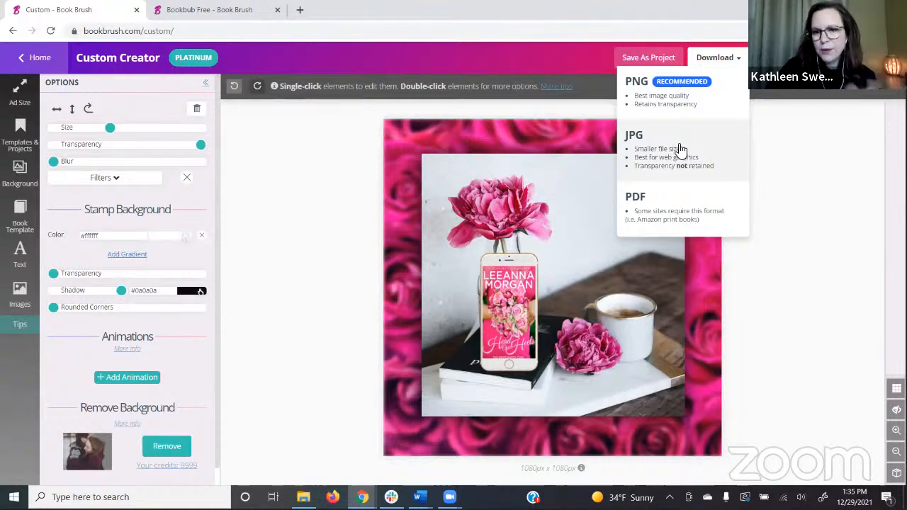
click(810, 158)
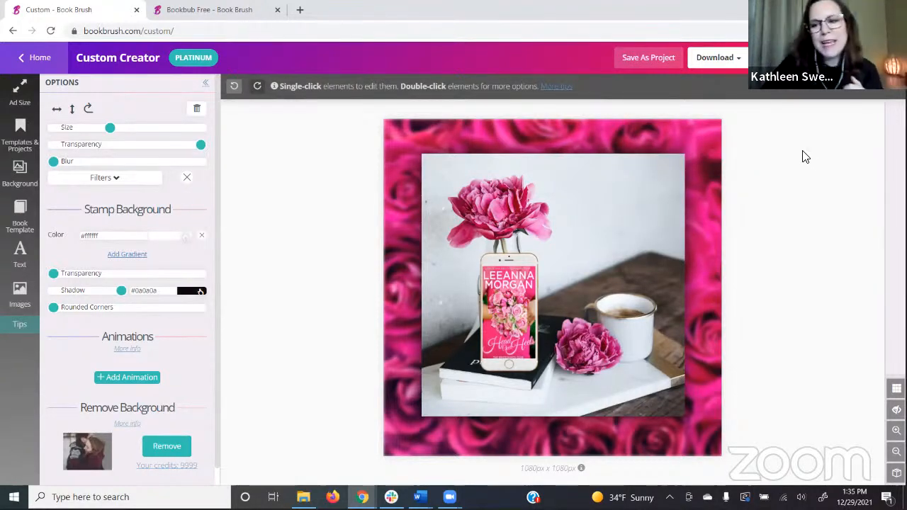
Step: Reload the creator to discard the rose-background design and start a blank 1080x1080 Instagram photo canvas
click(50, 31)
click(511, 97)
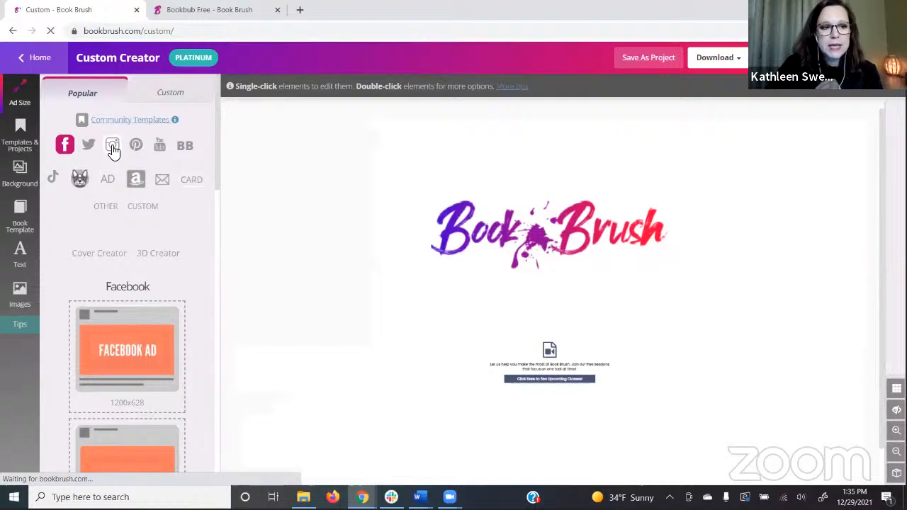
click(113, 147)
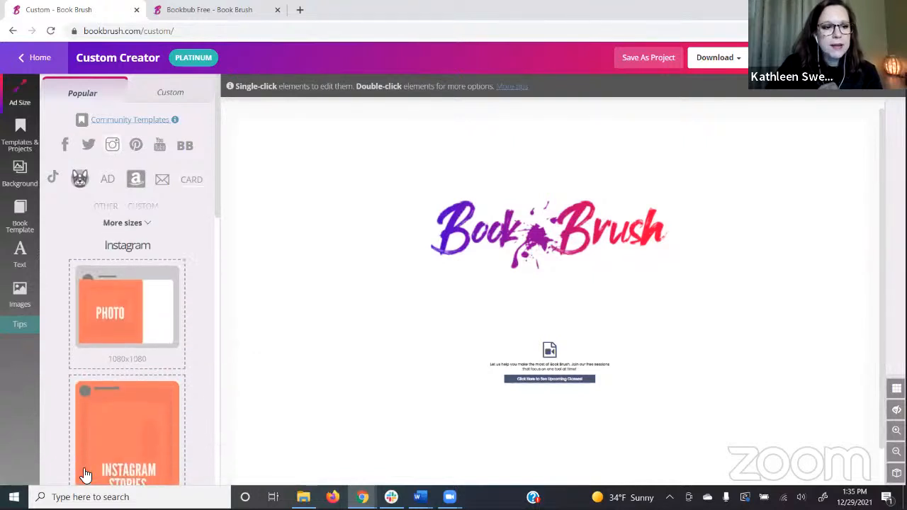
click(110, 302)
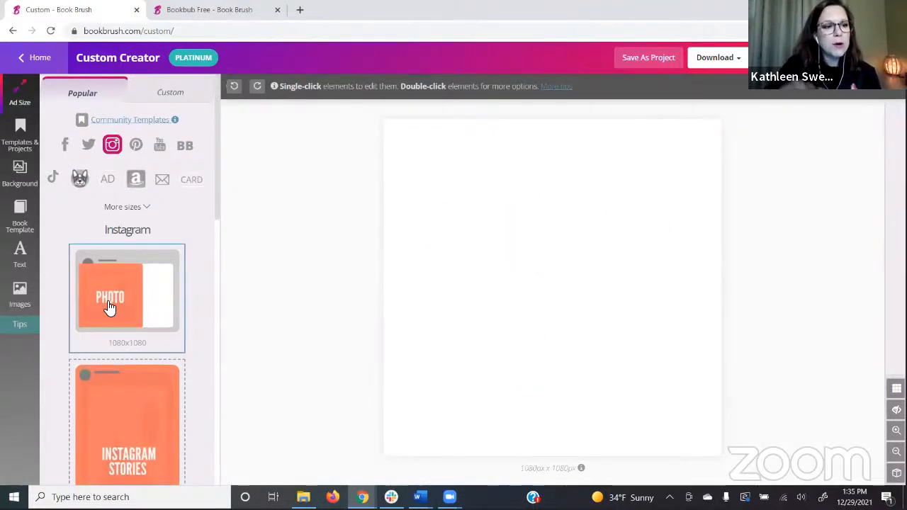
Step: Upload the desktop mockup image of the 18 Caliber book on a tablet beside a wine glass to the personal image library
click(21, 297)
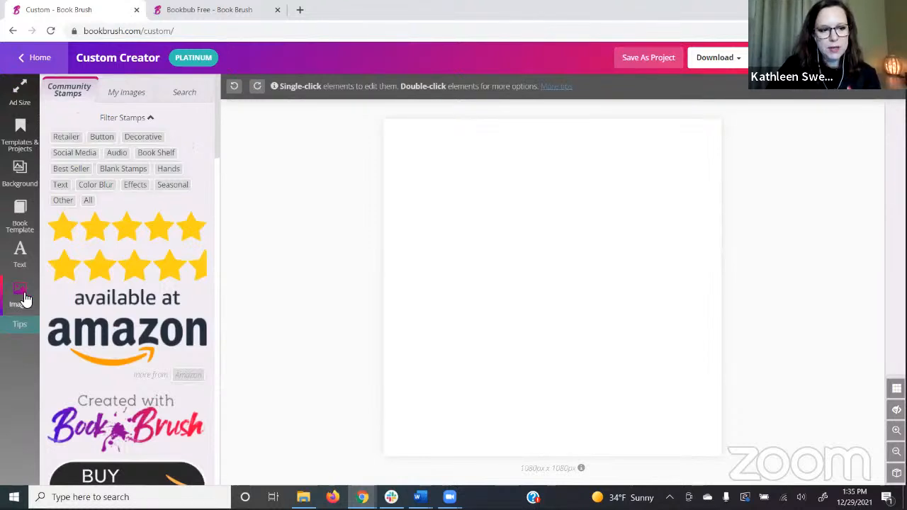
click(127, 93)
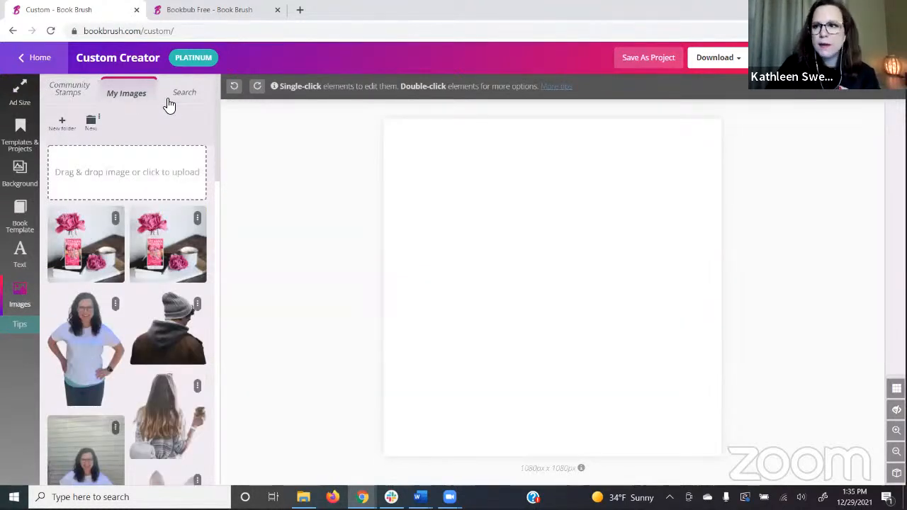
key(super+Down)
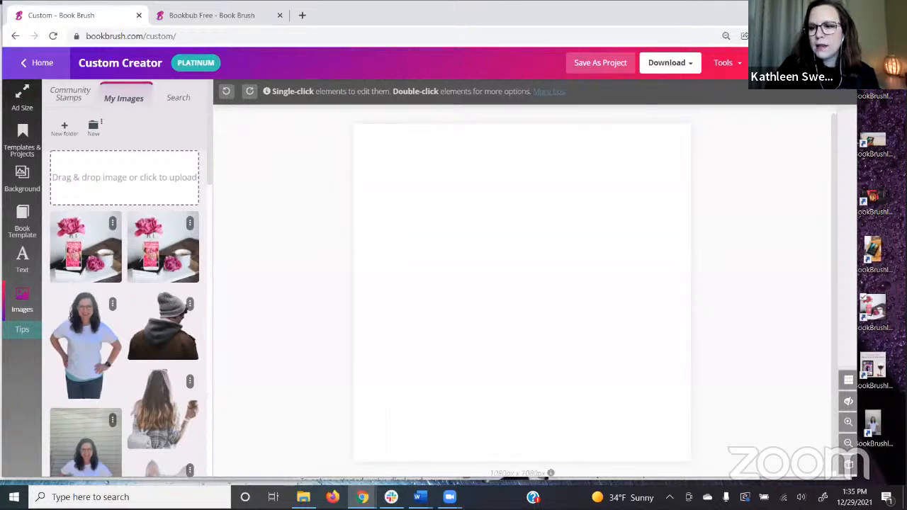
drag(868, 366, 110, 186)
key(super+Up)
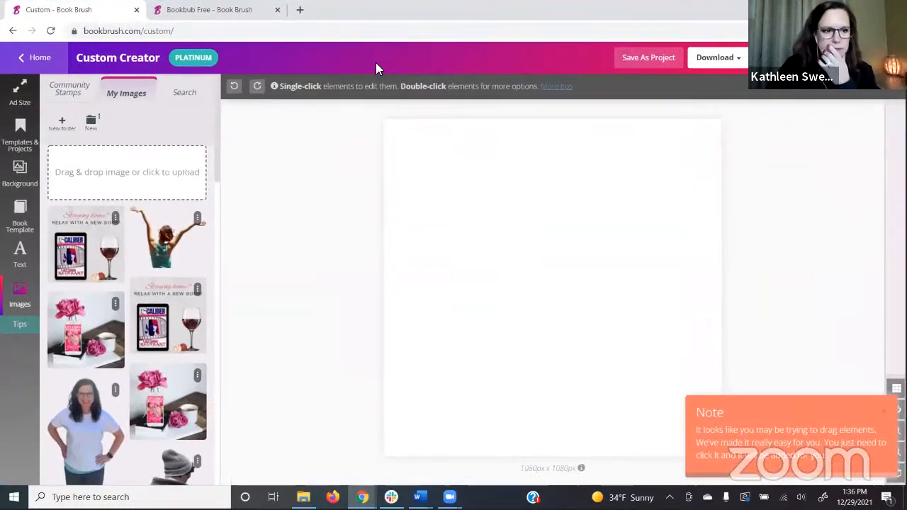
Step: Place the tablet-and-wine mockup on the canvas, enlarge it and center it with a white margin all around
click(74, 239)
drag(465, 204, 627, 366)
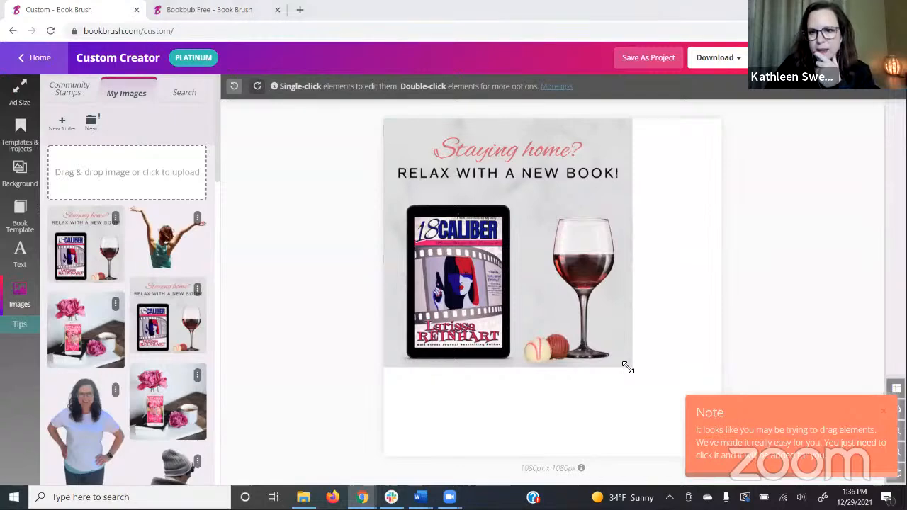
drag(524, 217, 569, 261)
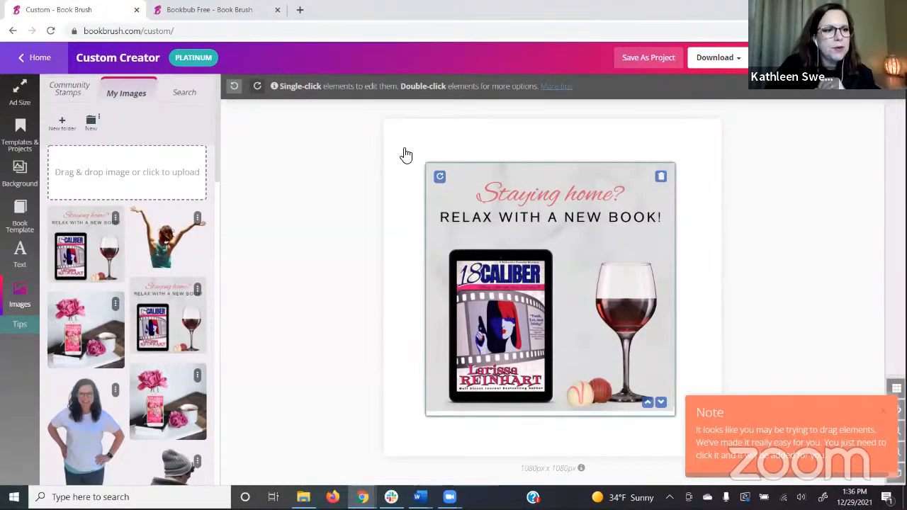
Step: Set the background color to dark blue #101285, sampled from the title lettering on the book cover
click(20, 173)
click(118, 113)
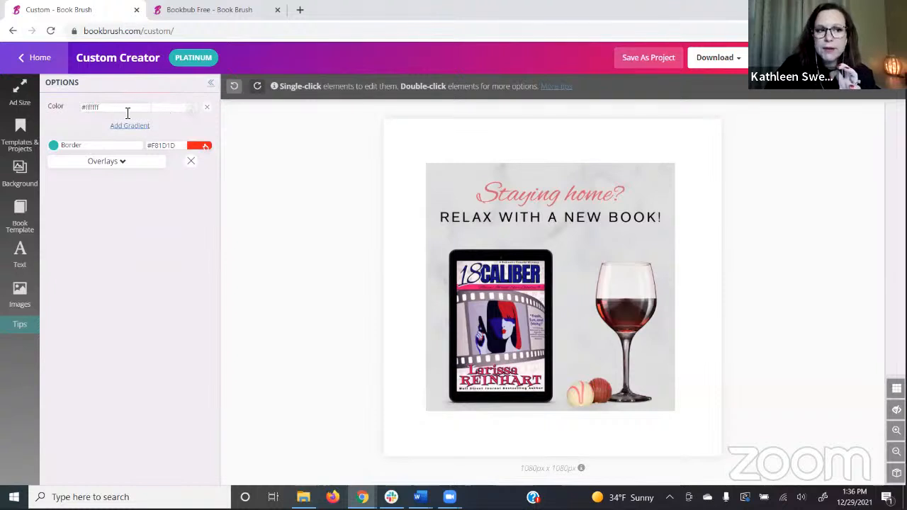
click(184, 114)
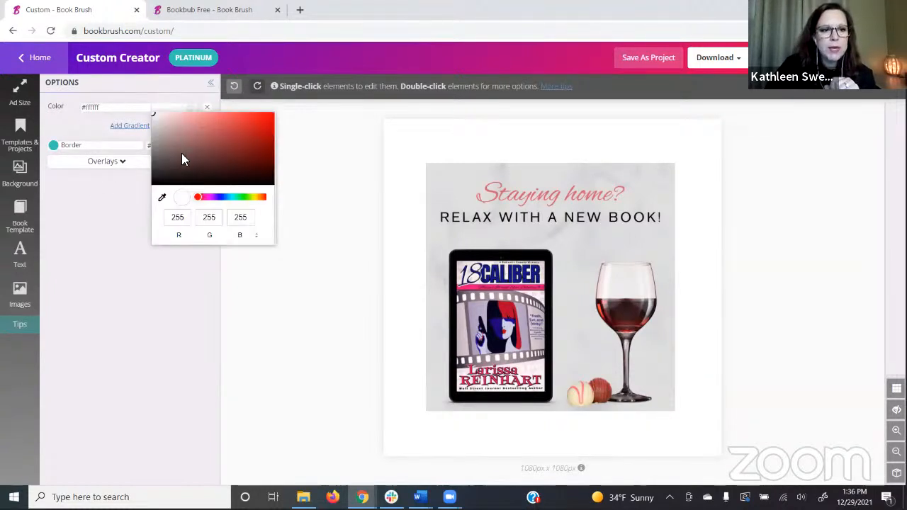
click(161, 198)
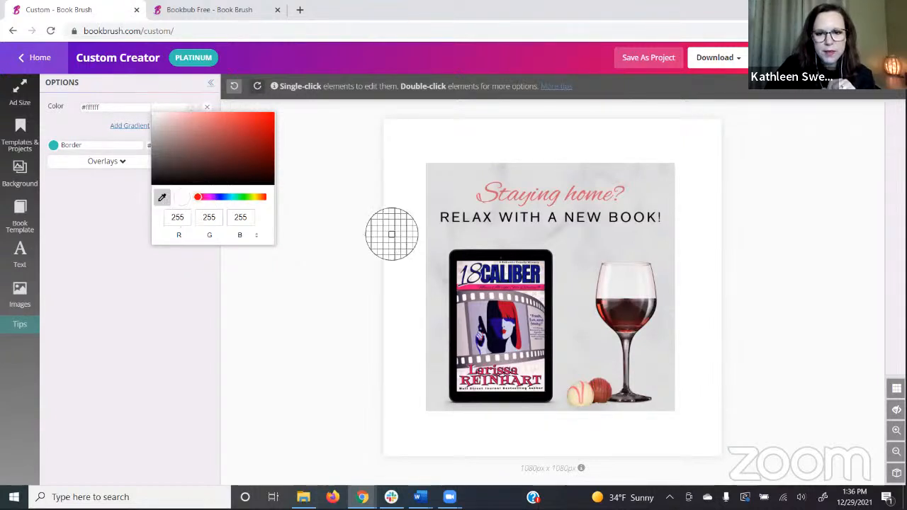
click(496, 266)
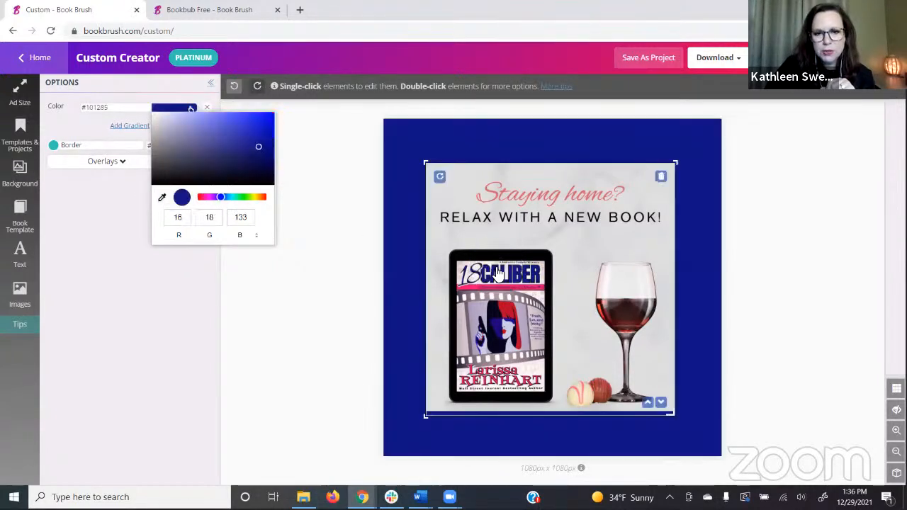
click(49, 113)
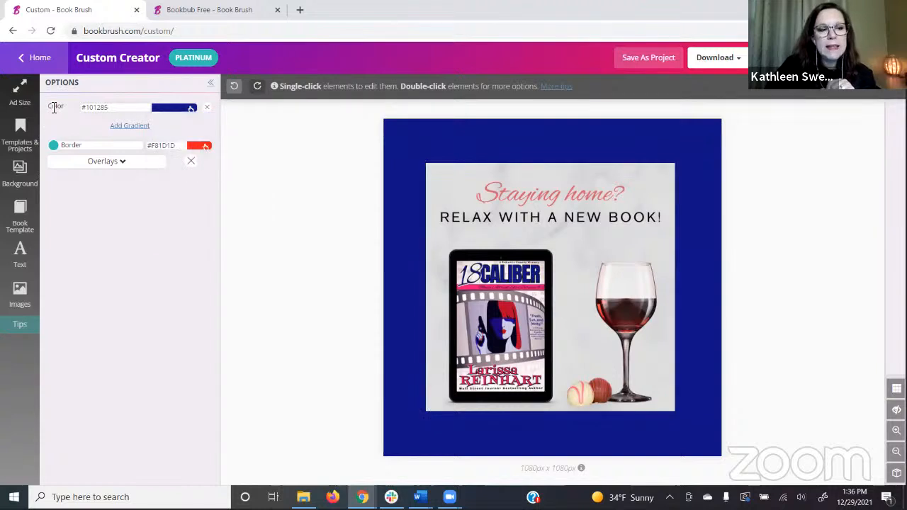
Step: Add a background gradient with pink #e81078, sampled from the book cover's pink band, as the second color
click(121, 128)
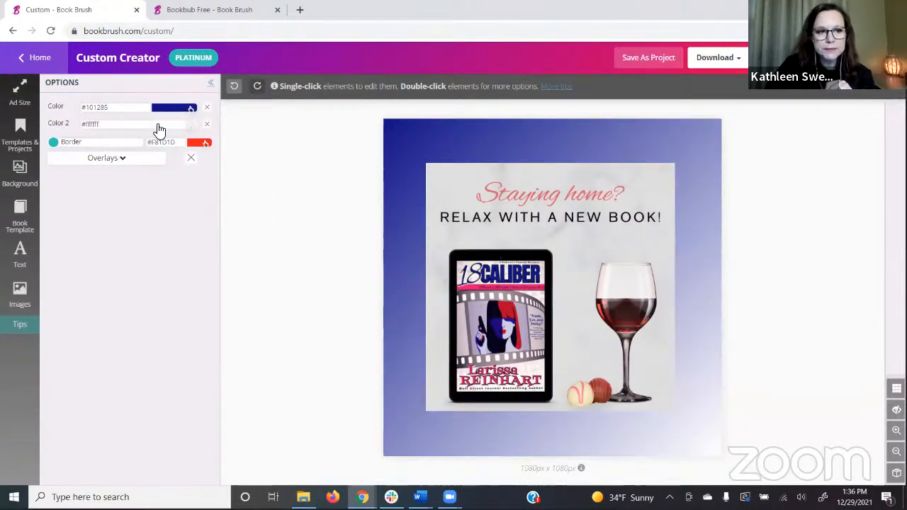
click(185, 127)
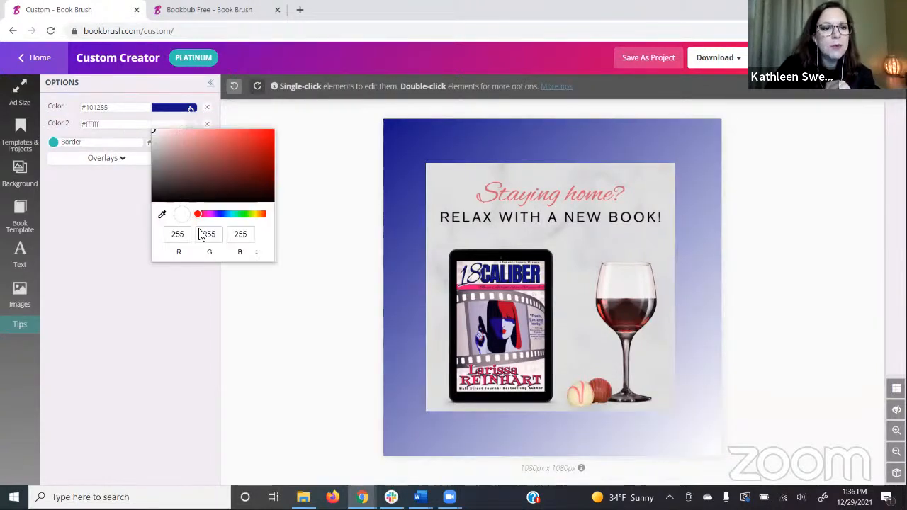
click(160, 217)
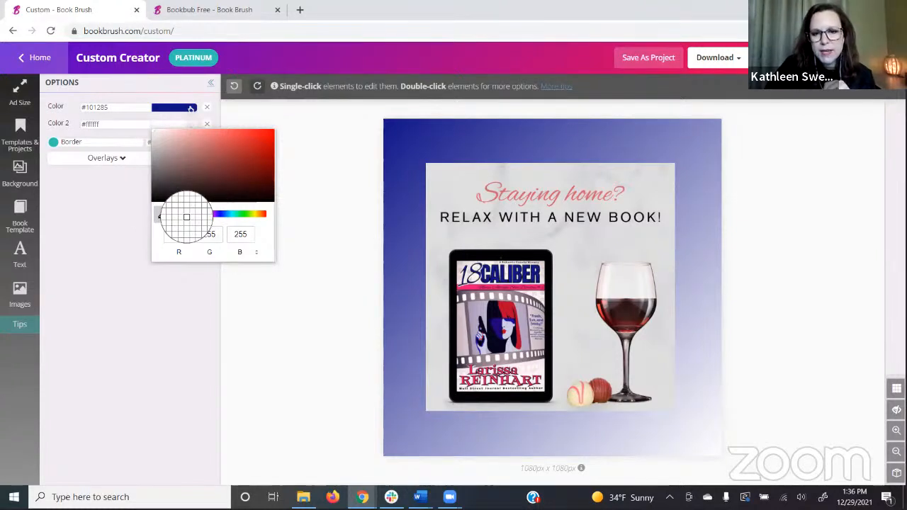
click(466, 289)
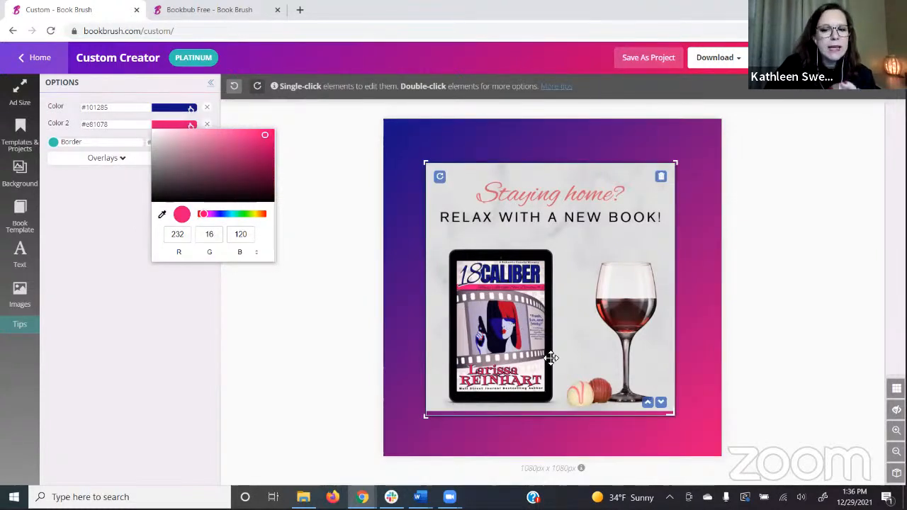
Step: Add a pink heart from the blank community stamps and place it between the tablet and the wine glass
click(763, 439)
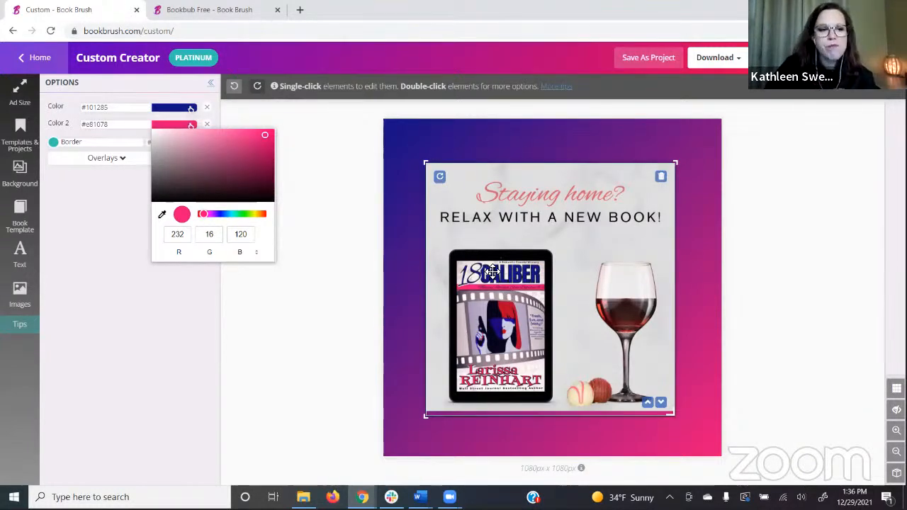
click(21, 290)
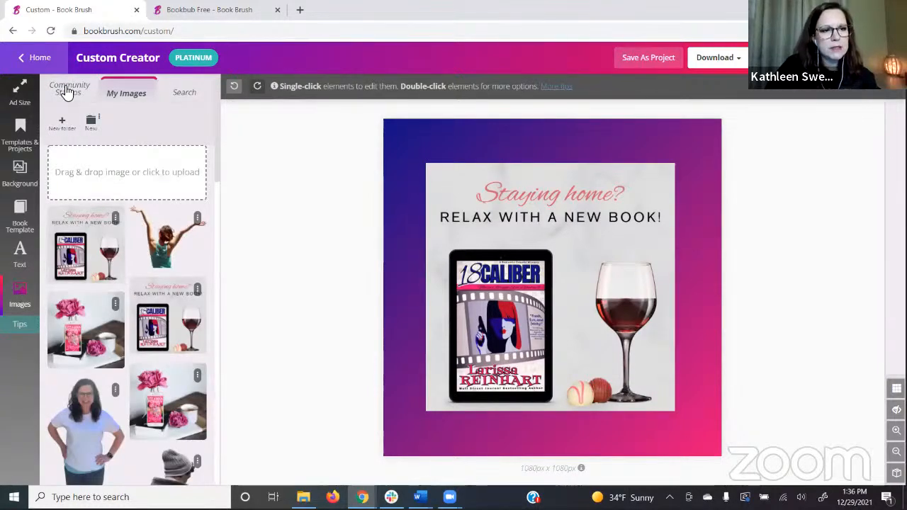
click(65, 92)
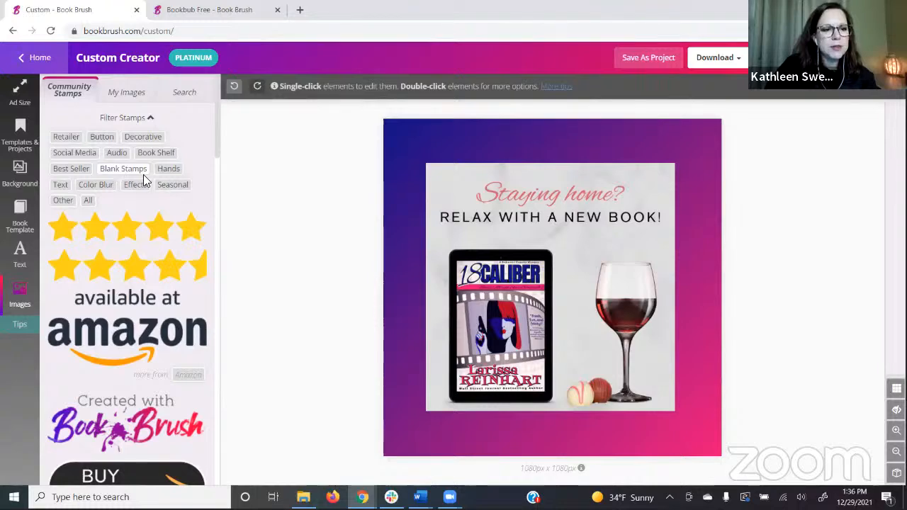
click(133, 171)
scroll(170, 255, down, 10)
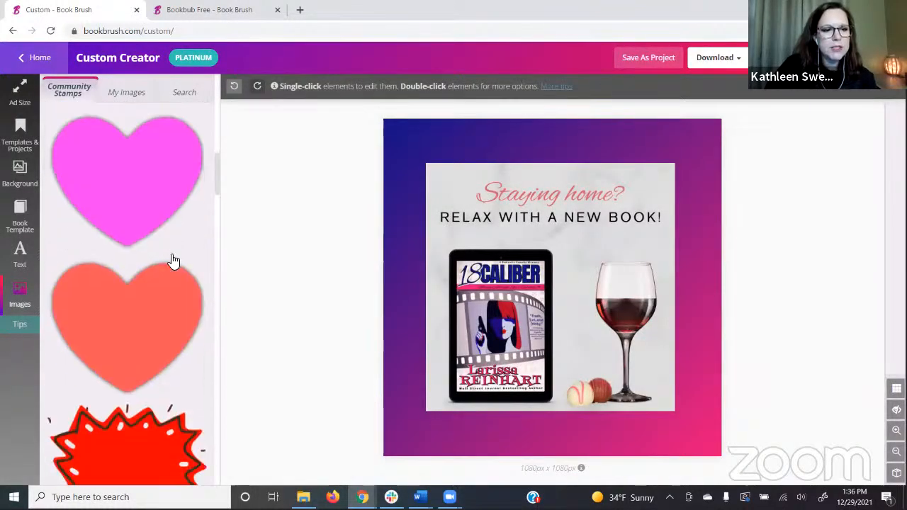
click(144, 188)
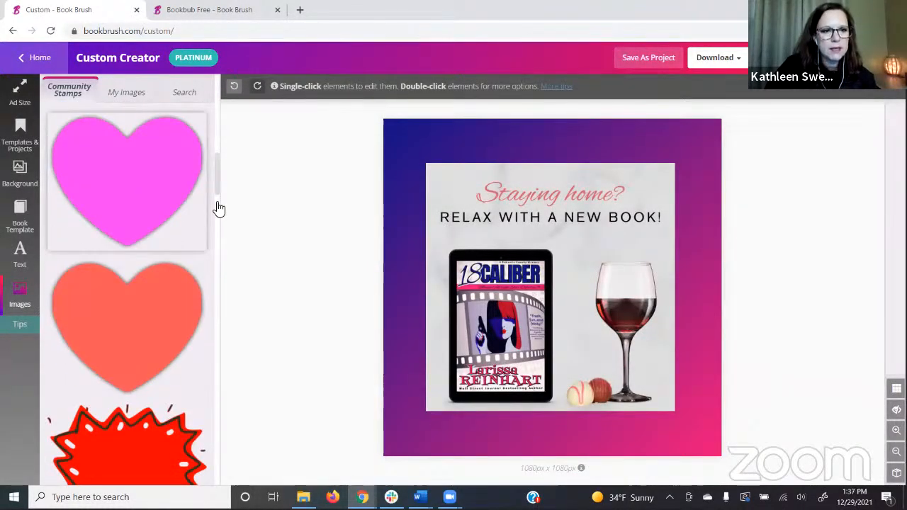
drag(521, 206, 583, 271)
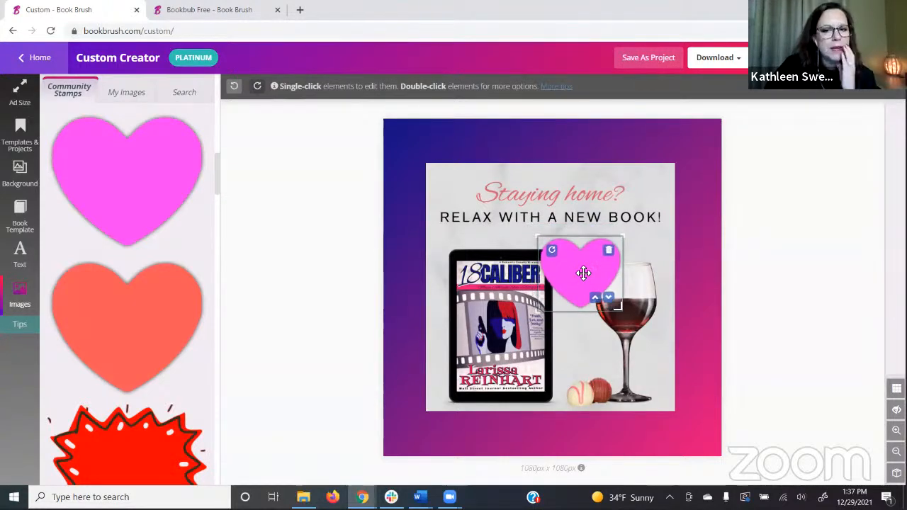
click(494, 276)
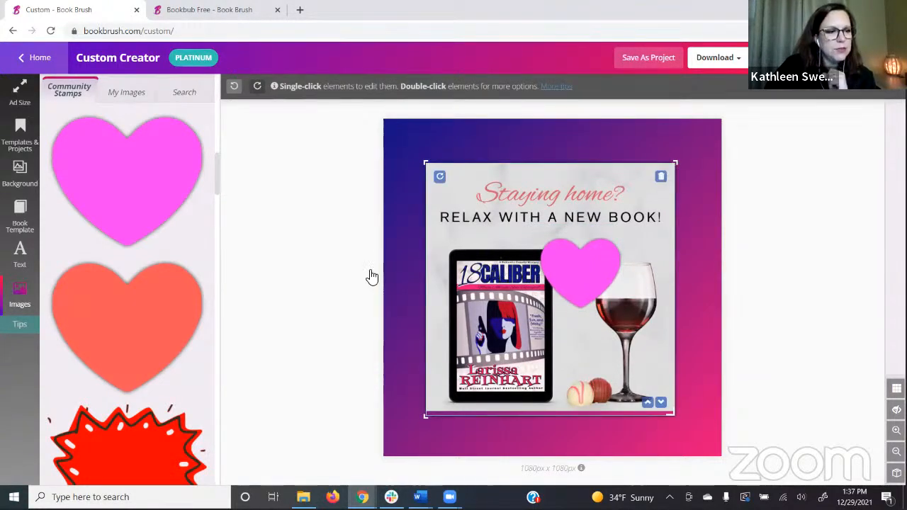
Step: Add the text "99¢" and place it on the pink heart
click(20, 255)
click(142, 118)
drag(142, 118, 52, 120)
text(99)
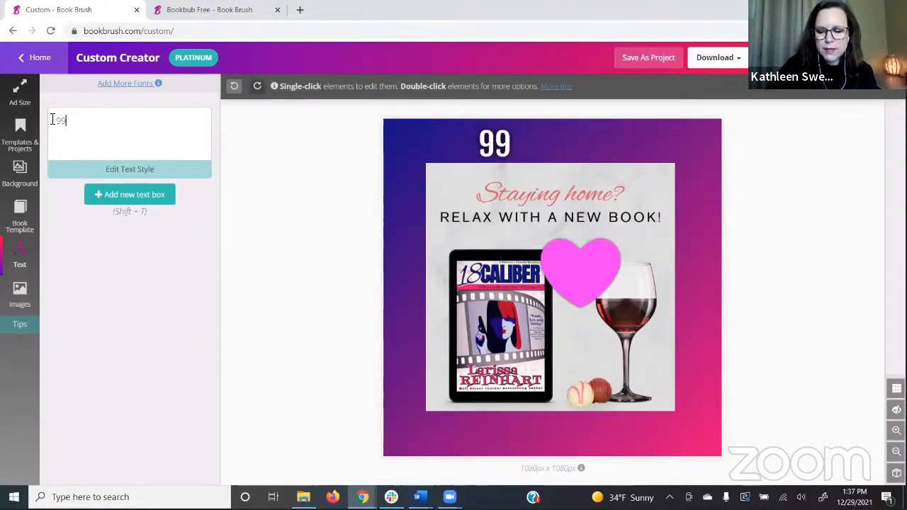
text(¢)
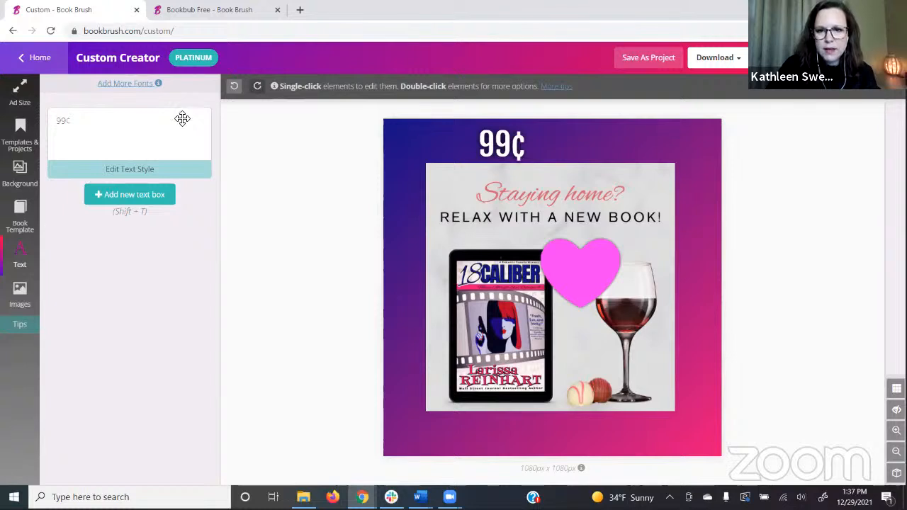
drag(506, 145, 588, 274)
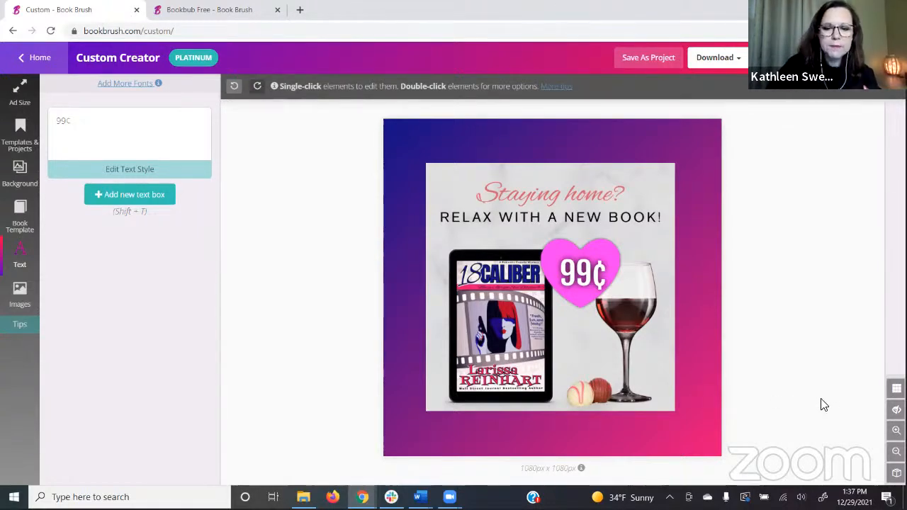
Step: Save the graphic as a project and change the canvas to the 1200x628 Facebook Ad size
click(640, 57)
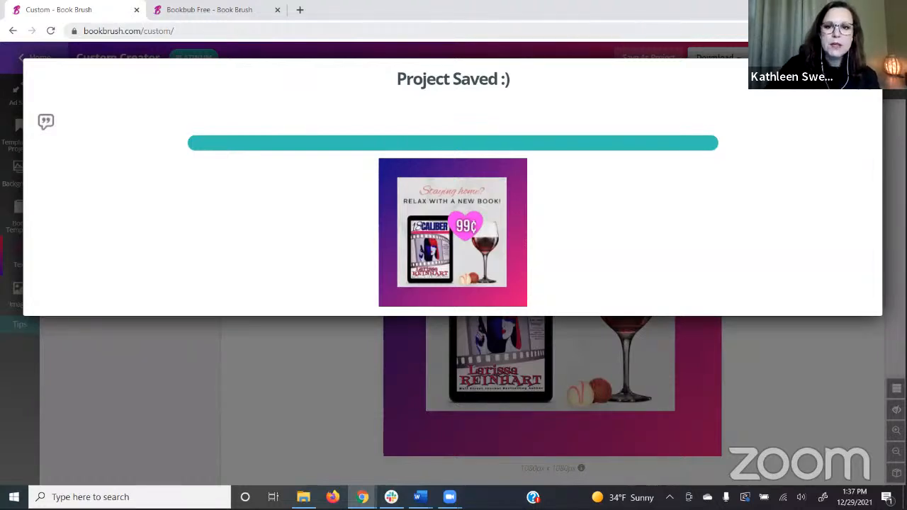
click(866, 93)
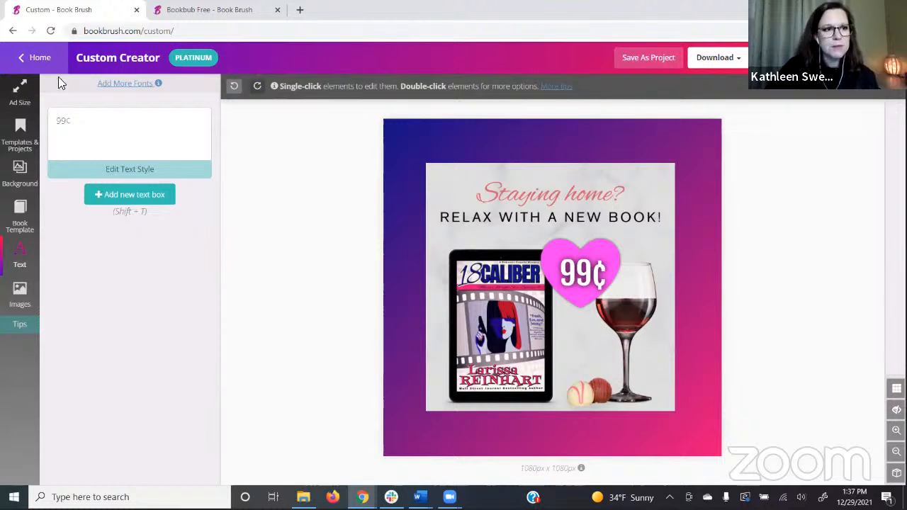
click(19, 93)
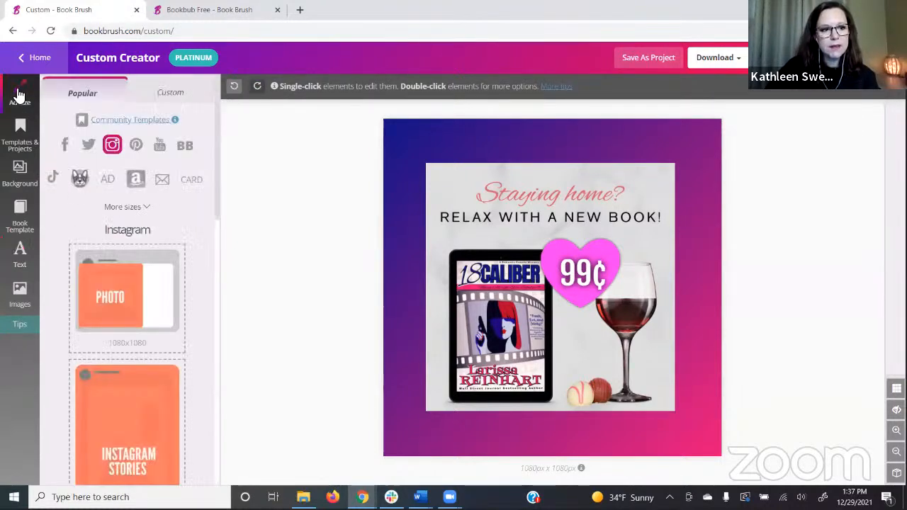
click(65, 146)
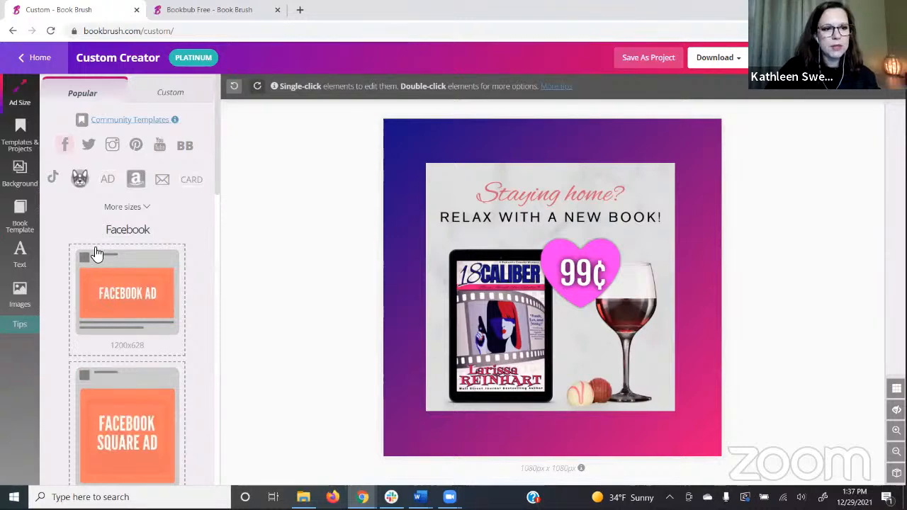
click(117, 303)
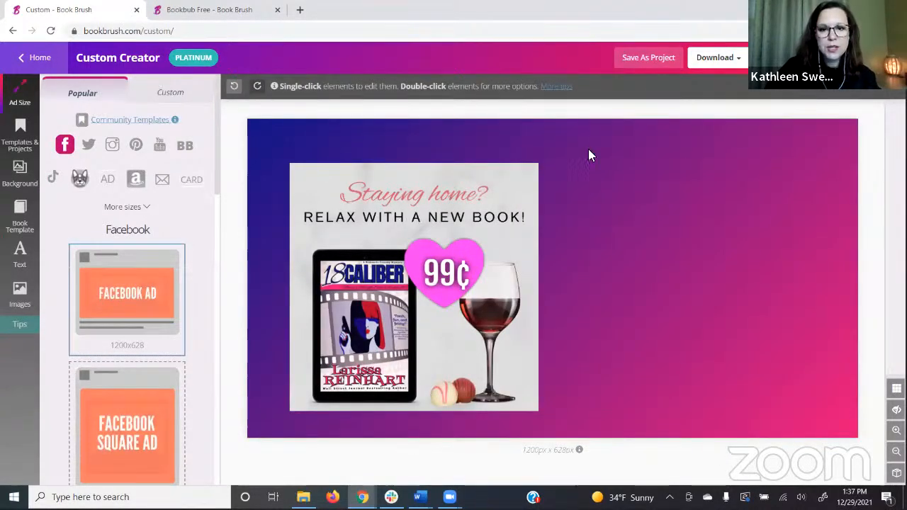
Step: Enlarge the mockup to fill most of the canvas height and reposition the heart and 99¢ text between the tablet and glass
click(538, 164)
drag(539, 163, 648, 21)
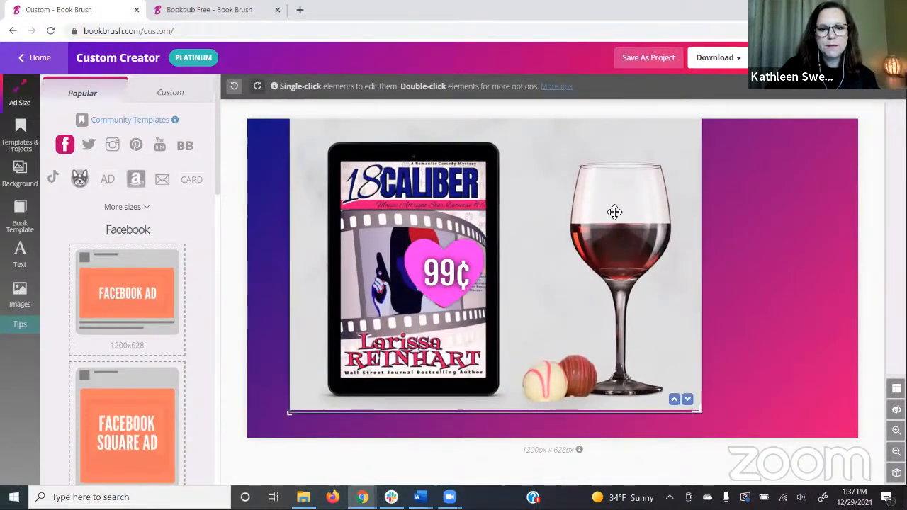
drag(614, 212, 596, 217)
drag(456, 274, 515, 289)
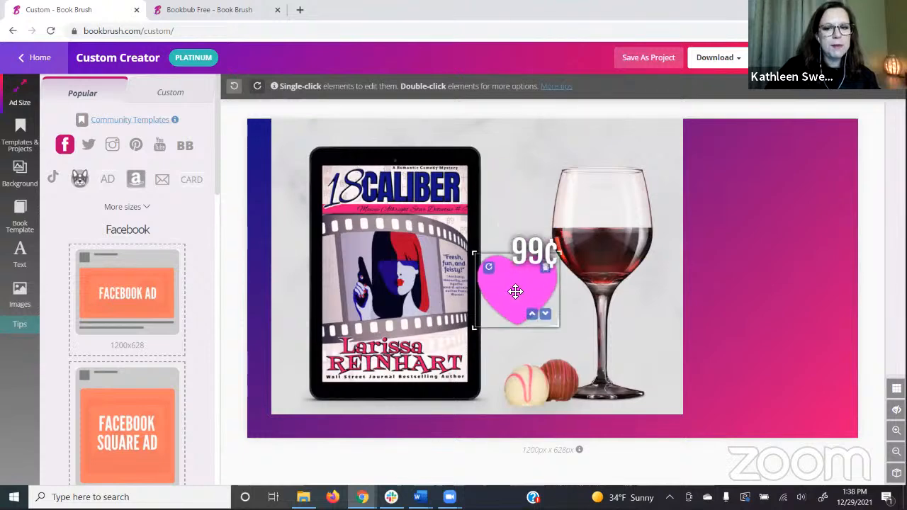
drag(532, 250, 523, 286)
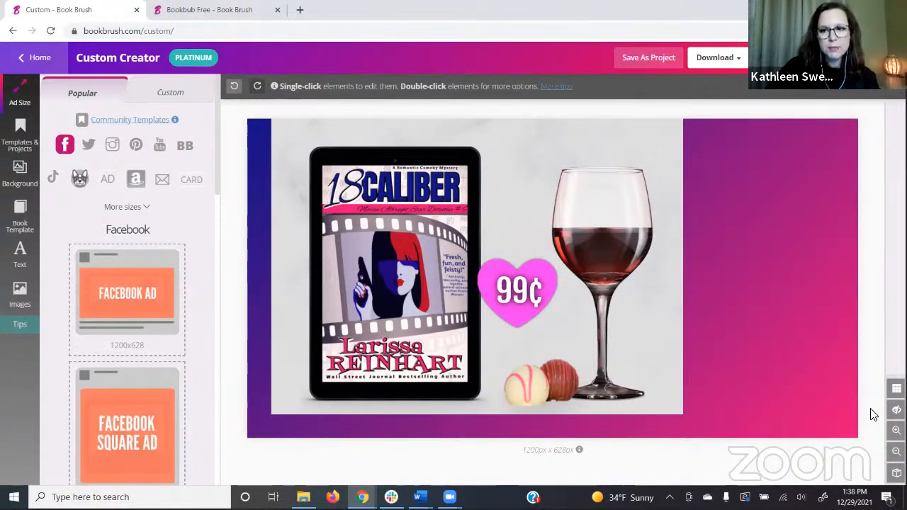
Step: Show the content cropped off the canvas and add a one-line text box reading "Relax with a new book!"
click(896, 410)
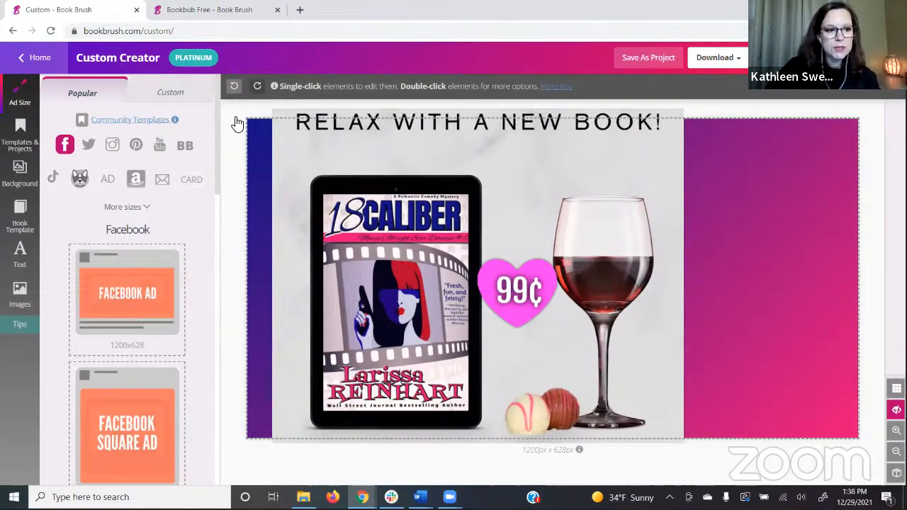
click(23, 259)
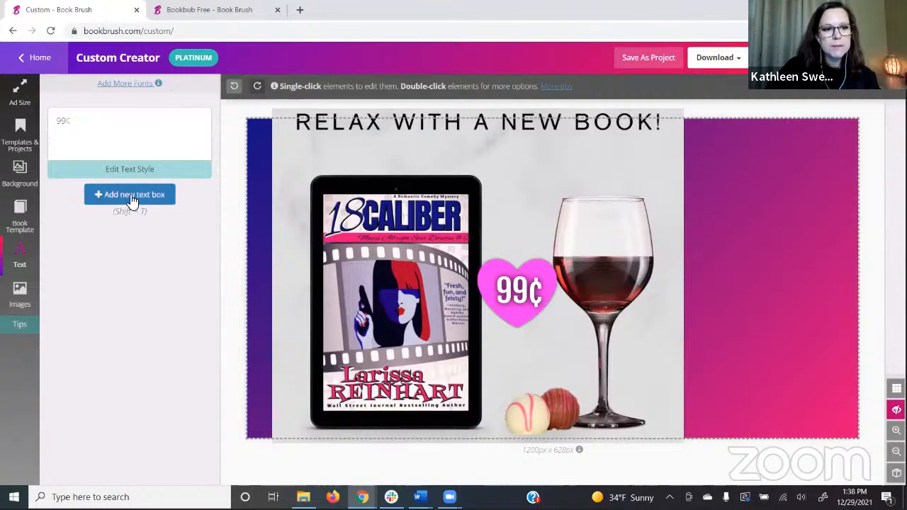
click(133, 197)
drag(133, 197, 61, 193)
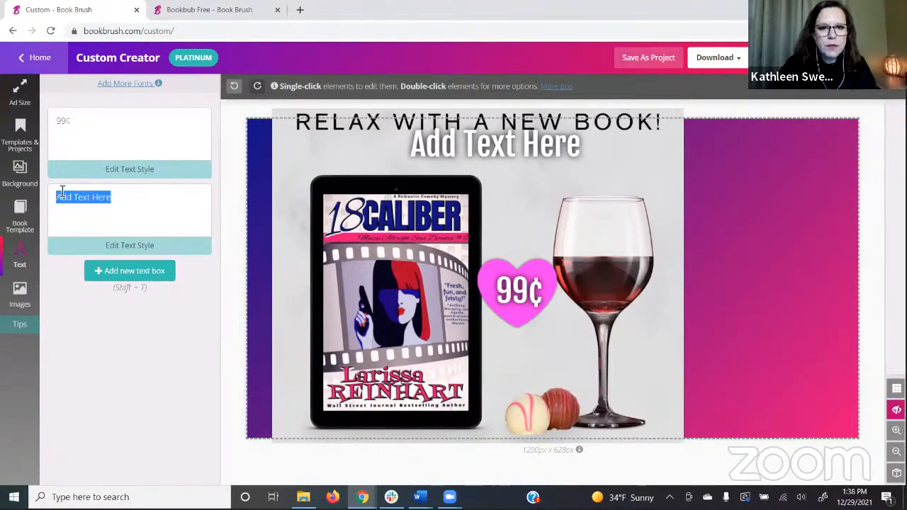
text(Rek)
key(BackSpace)
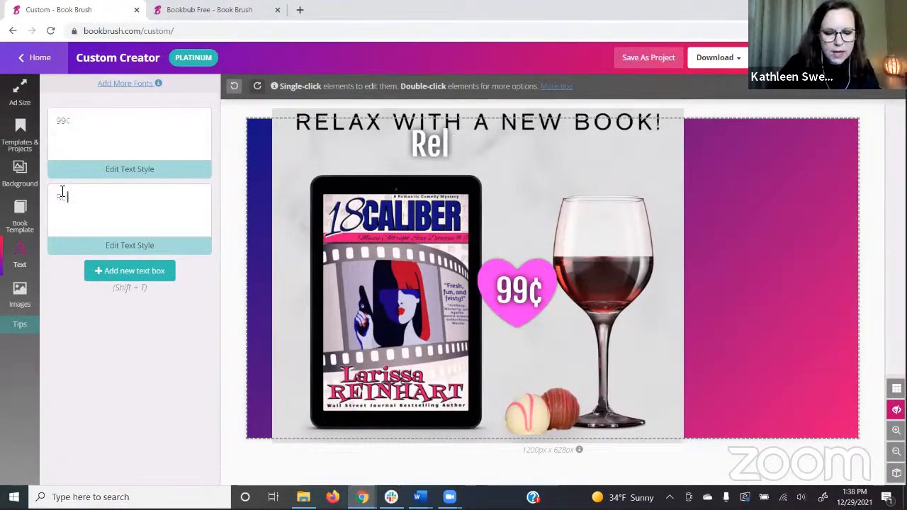
text(lax with a new book!)
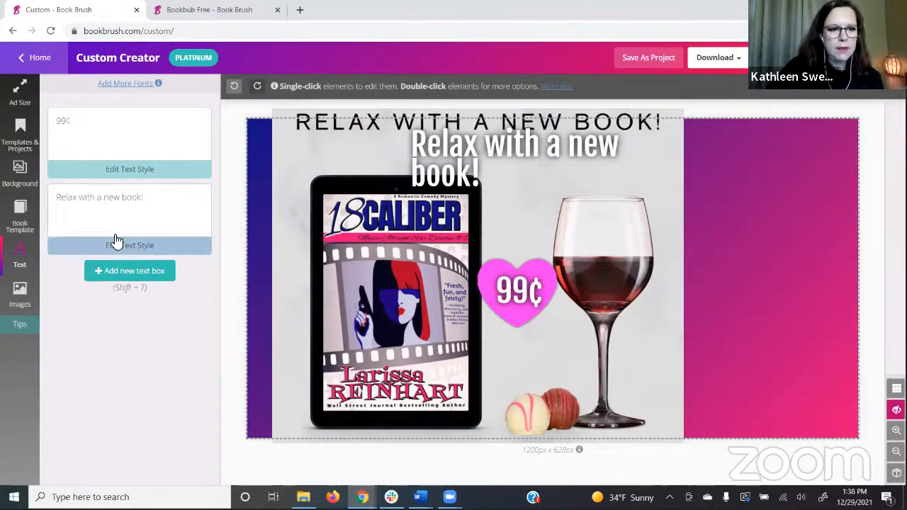
drag(680, 140, 749, 142)
Step: Format the "Relax with a new book!" text in Comfortaa, all caps and centered
click(140, 246)
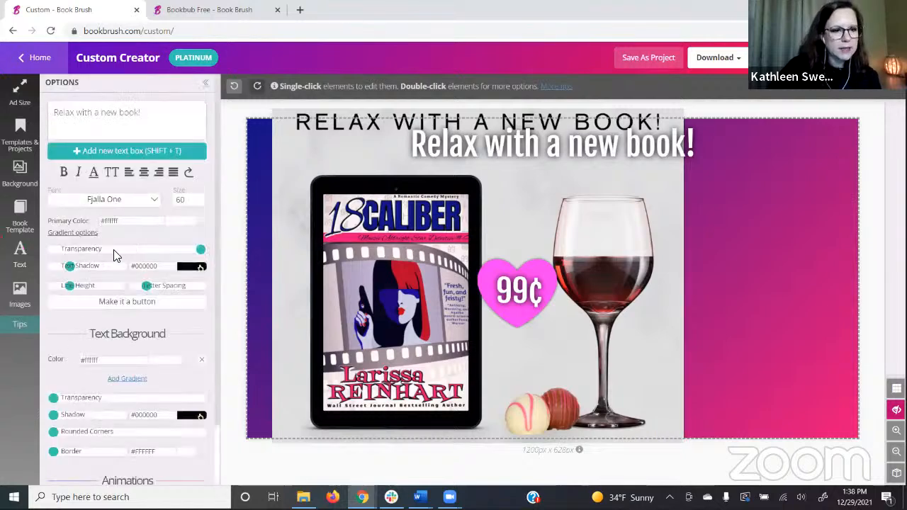
click(109, 202)
scroll(98, 256, down, 3)
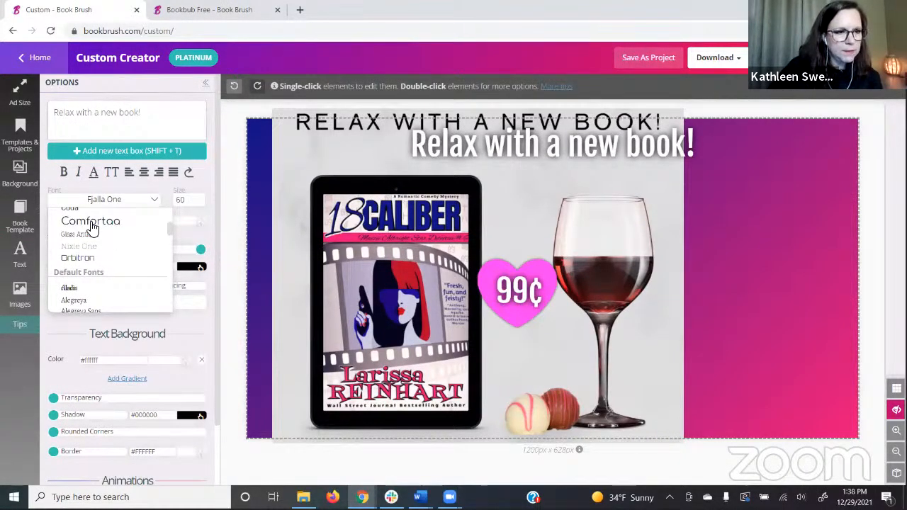
click(91, 222)
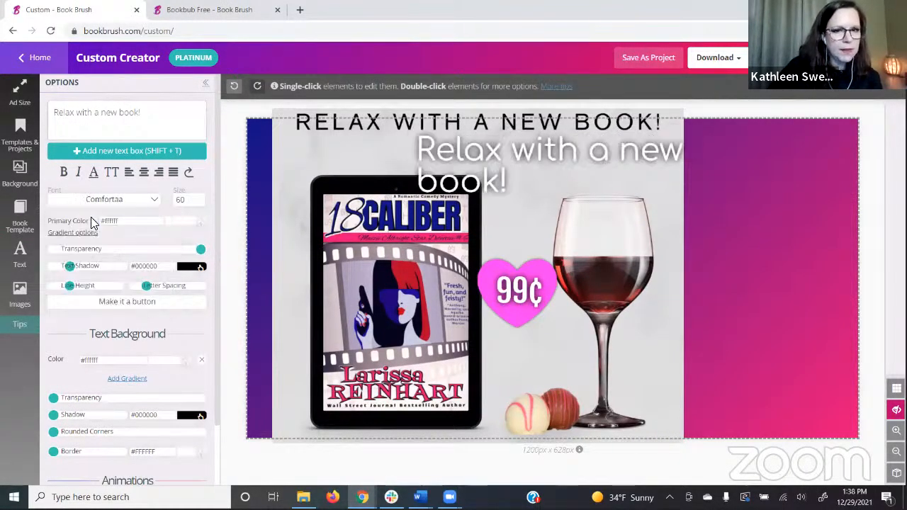
click(113, 173)
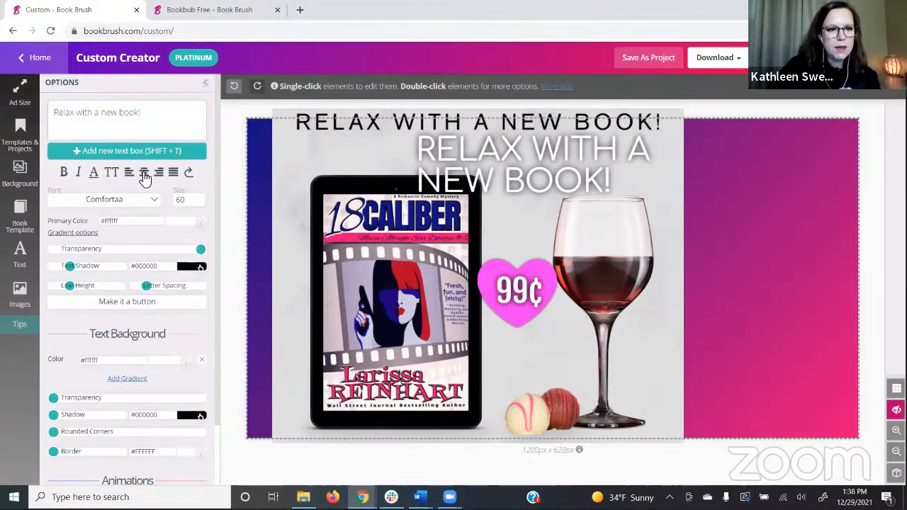
click(144, 174)
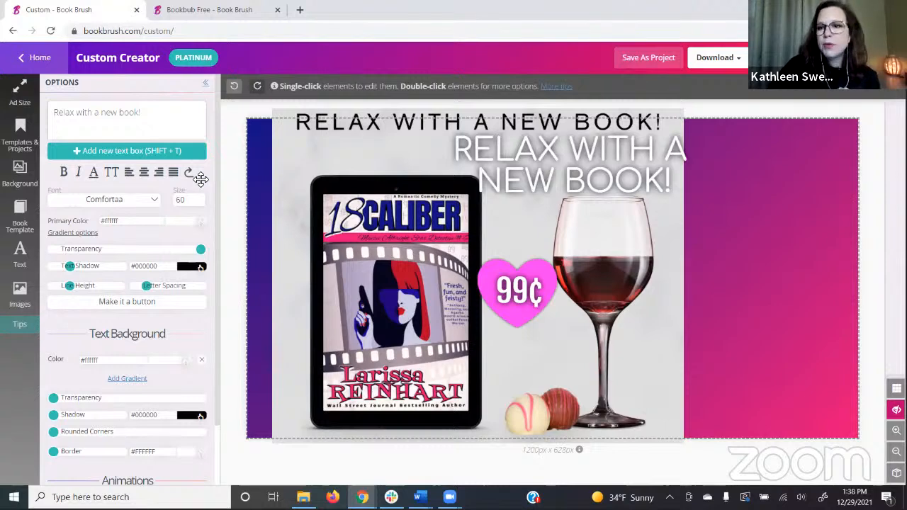
Step: Move the headline toward the gradient area beside the wine glass, shift the mockup slightly up and left, and hide the off-canvas content
drag(571, 164, 688, 207)
drag(394, 169, 386, 157)
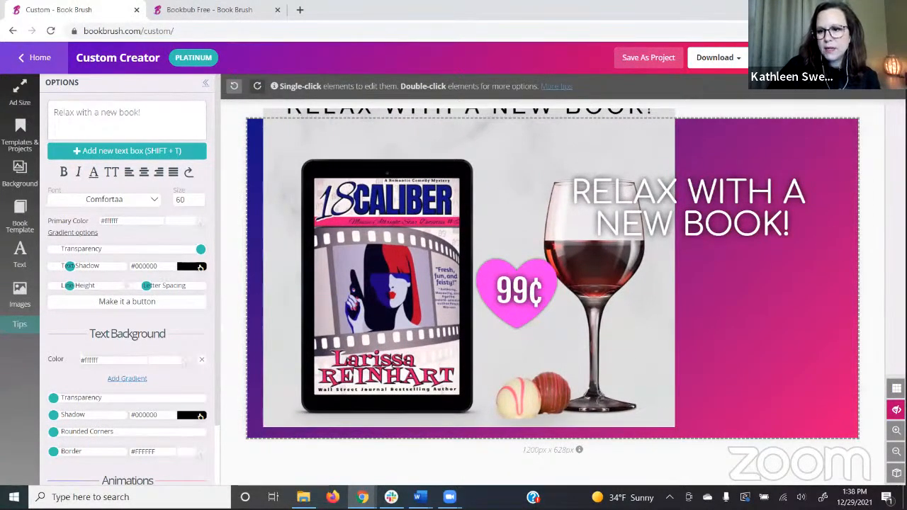
click(897, 410)
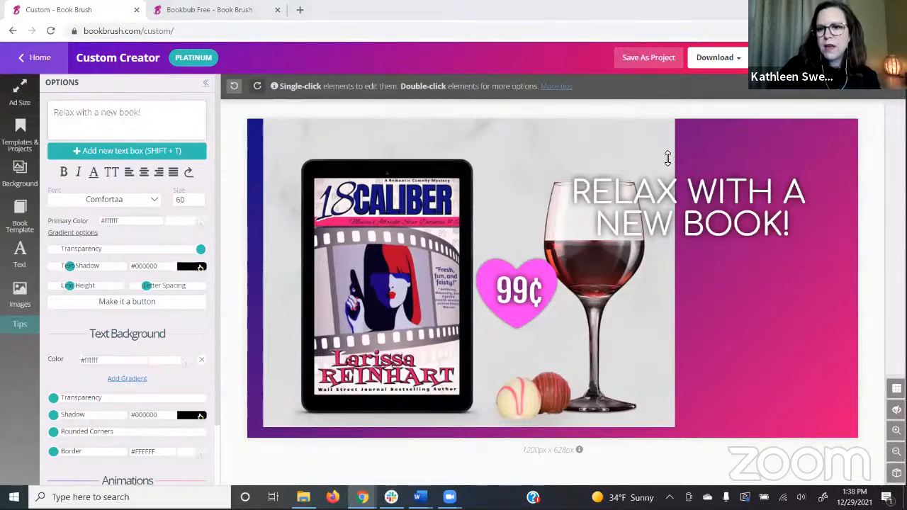
drag(658, 171, 671, 182)
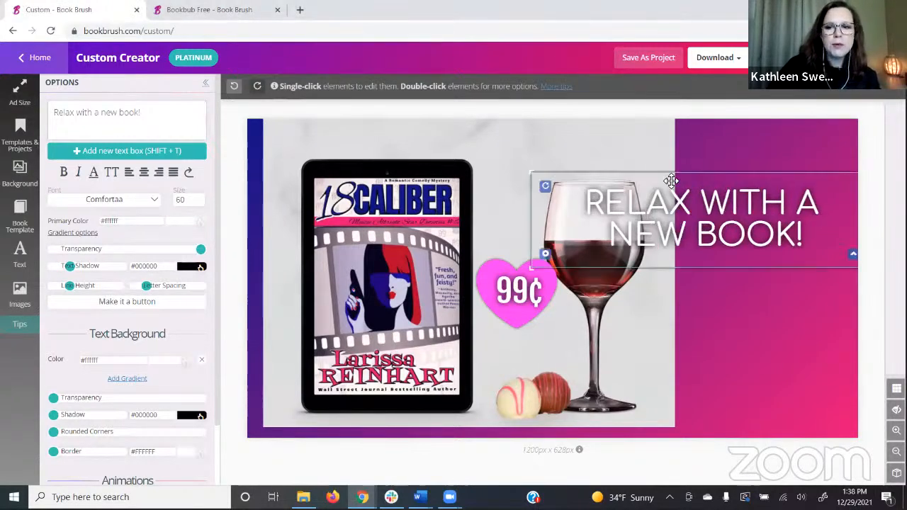
Step: Rotate the headline 90 degrees clockwise onto the gradient band beside the mockup, and lower the mockup to the canvas's bottom edge
click(98, 154)
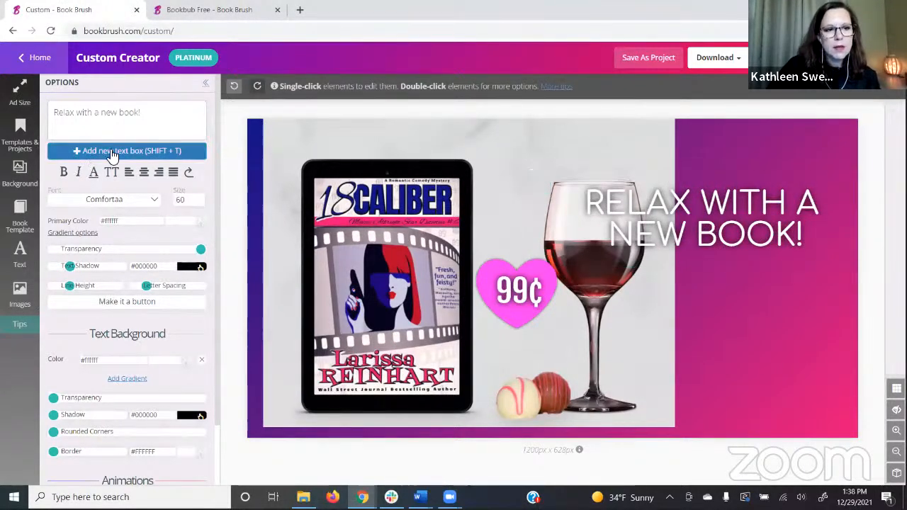
click(189, 176)
click(190, 176)
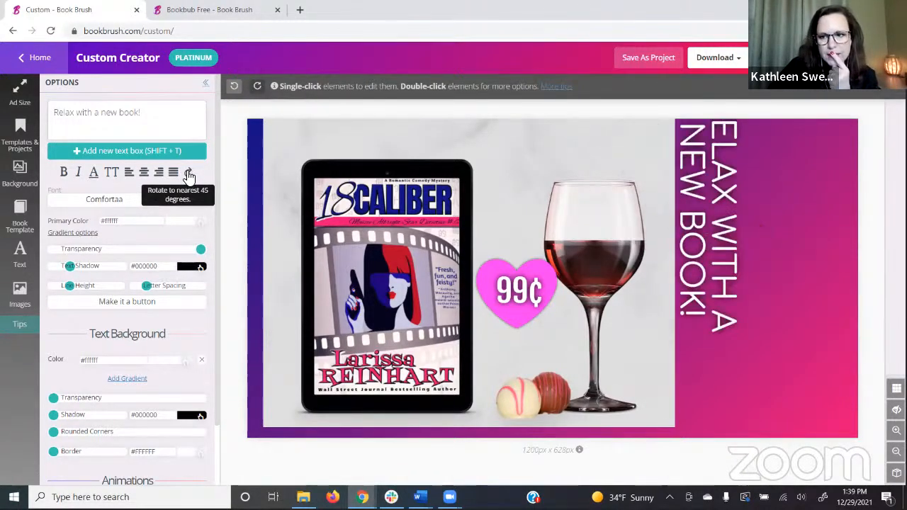
drag(712, 226, 762, 281)
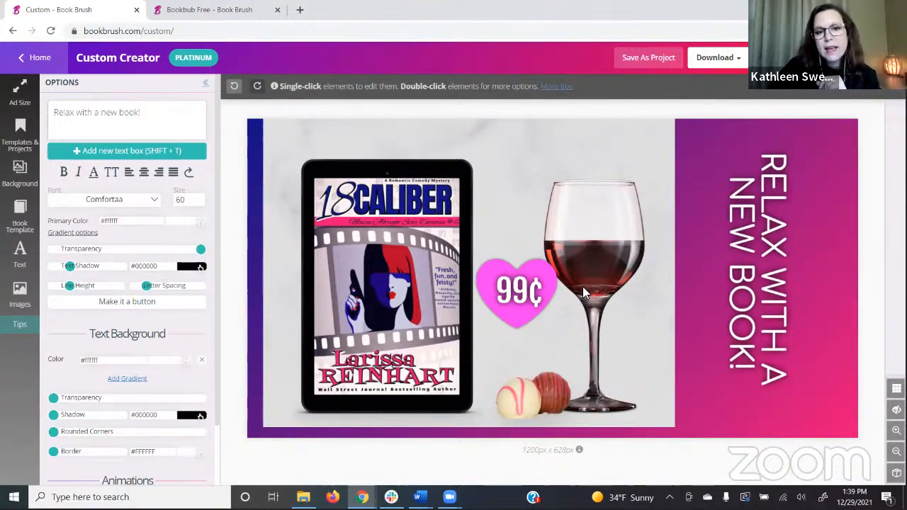
drag(496, 372, 511, 385)
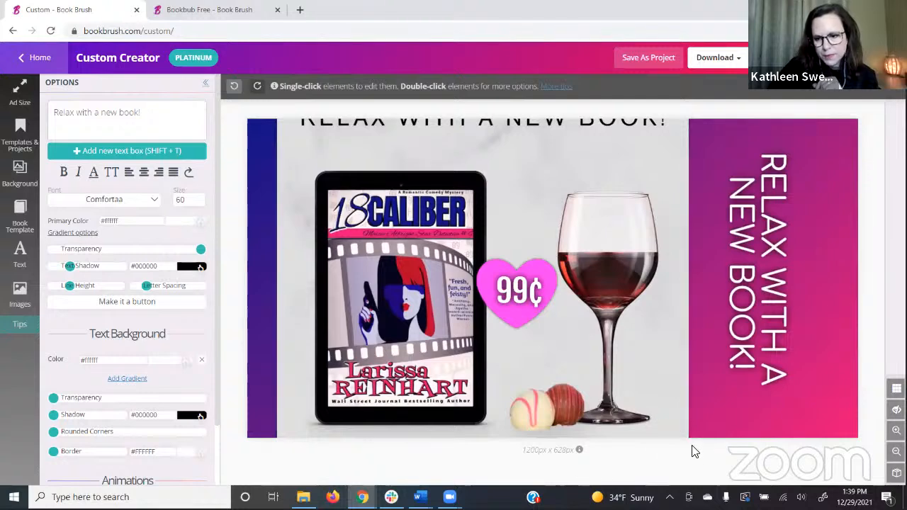
Step: Fine-tune the mockup and headline positions on the Facebook ad and save the design as a project
mouse_move(688, 432)
mouse_down()
mouse_move(706, 446)
mouse_move(698, 439)
mouse_up()
mouse_move(534, 323)
mouse_down()
mouse_move(524, 304)
mouse_move(532, 318)
mouse_up()
mouse_move(540, 205)
mouse_down()
mouse_move(531, 186)
mouse_move(531, 195)
mouse_up()
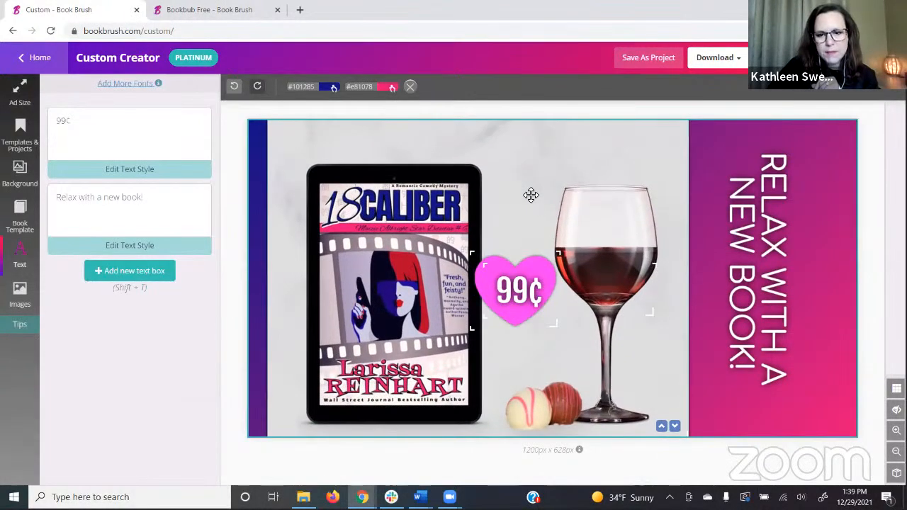
mouse_move(769, 269)
mouse_down()
mouse_move(785, 272)
mouse_move(776, 279)
mouse_up()
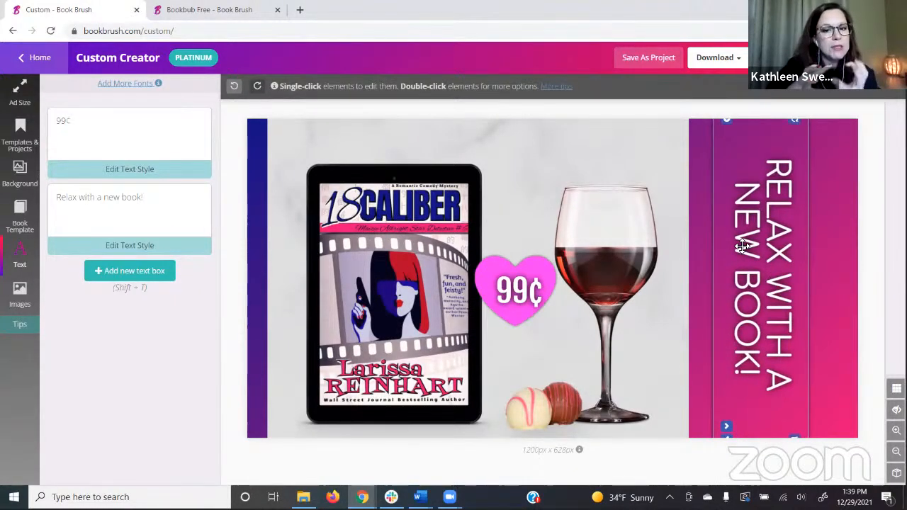
click(646, 57)
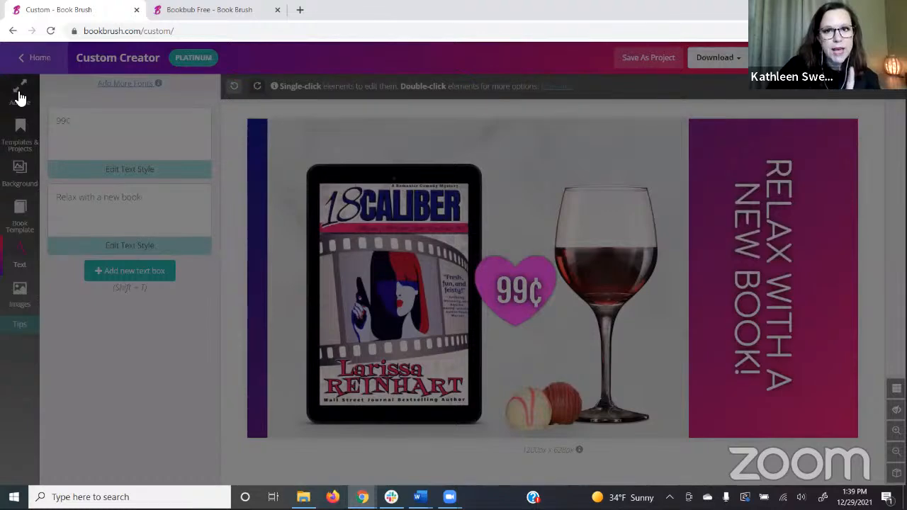
Step: Try the design at the Pinterest Pin size, and return the canvas to the 1200x628 Facebook Ad size
click(20, 97)
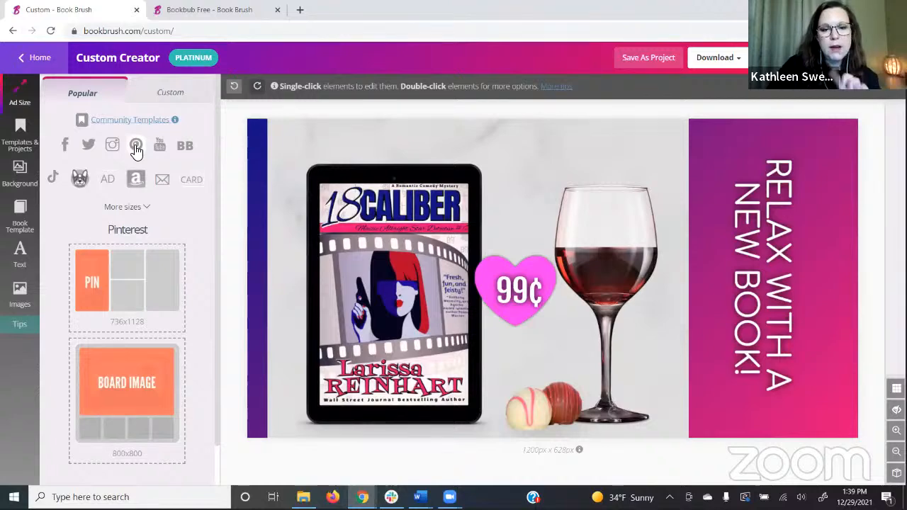
click(103, 278)
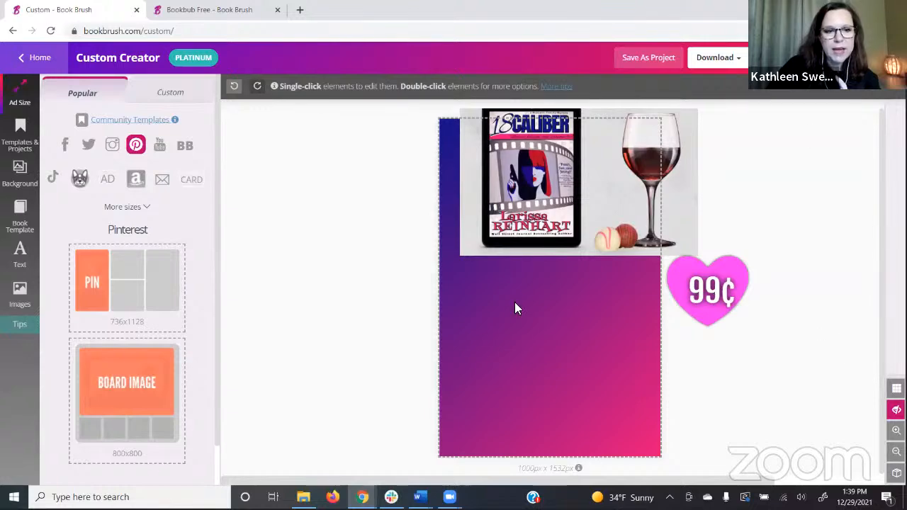
click(64, 145)
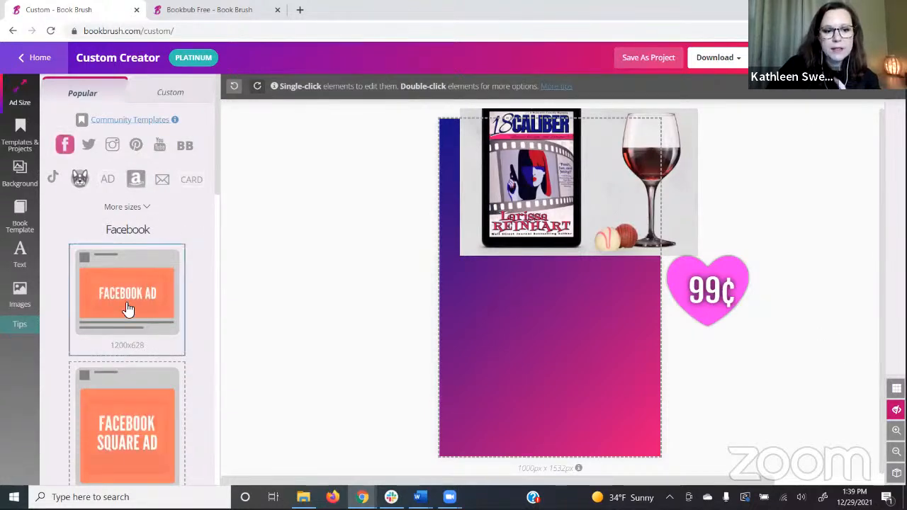
click(127, 309)
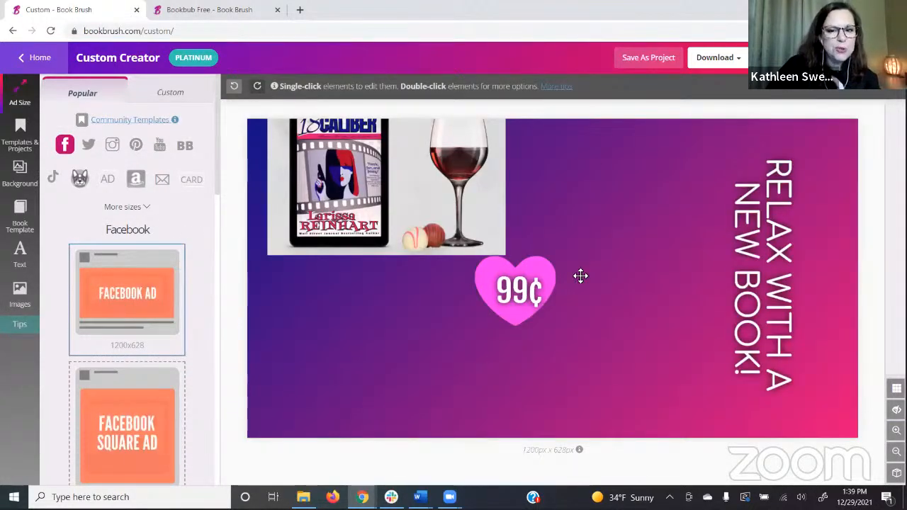
Step: Move the vertical headline toward the canvas center and change the ad size to Pinterest Pin
drag(779, 257, 586, 258)
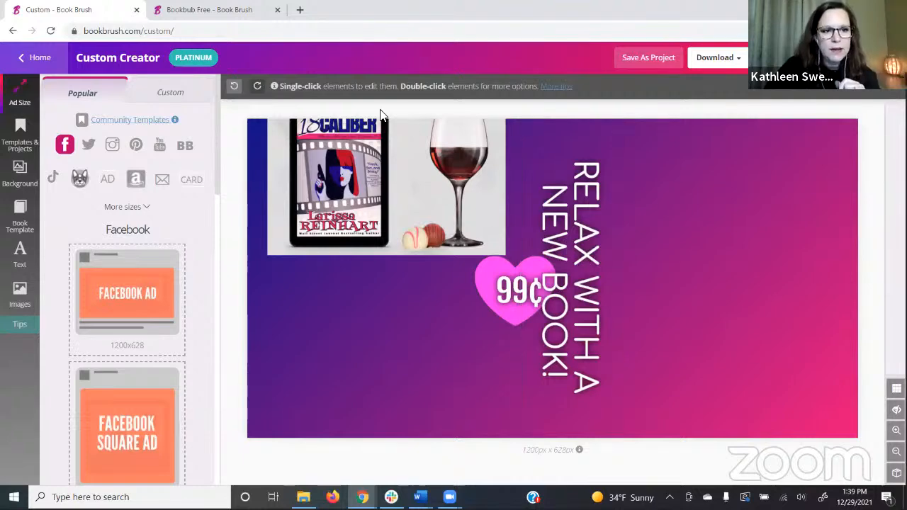
click(135, 145)
click(99, 289)
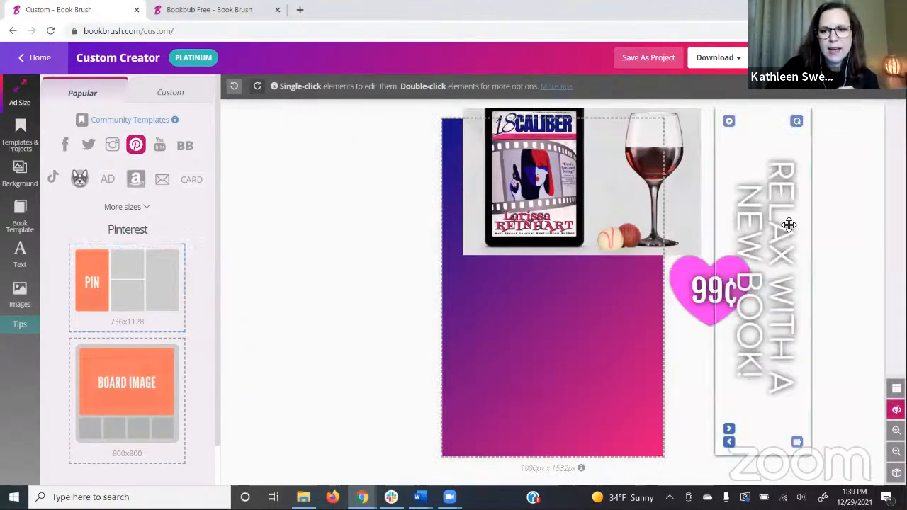
Step: Reposition and resize the mockup on the pin canvas so it spans the full width between upper and lower gradient bands
drag(593, 189, 568, 371)
drag(666, 200, 650, 212)
drag(621, 246, 617, 192)
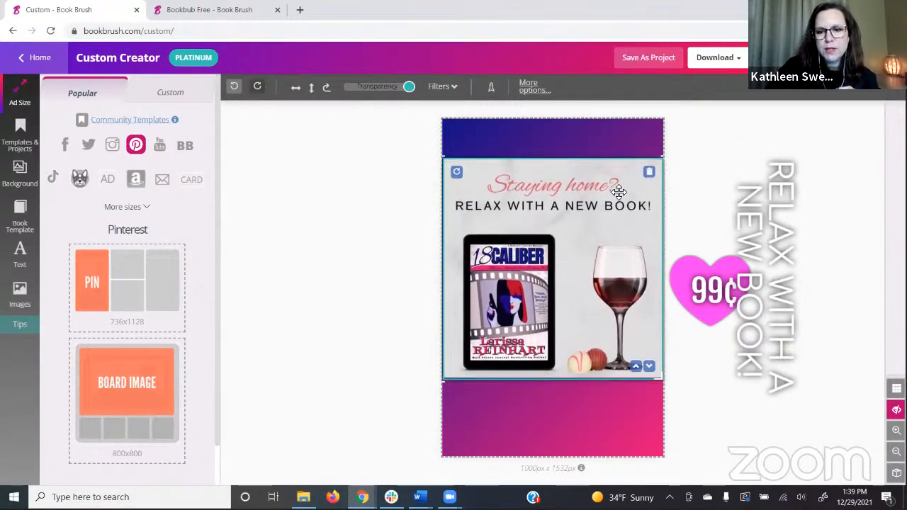
Step: Move the pink heart onto the mockup's lower edge, enlarge it, and place the 99¢ text on it
click(694, 266)
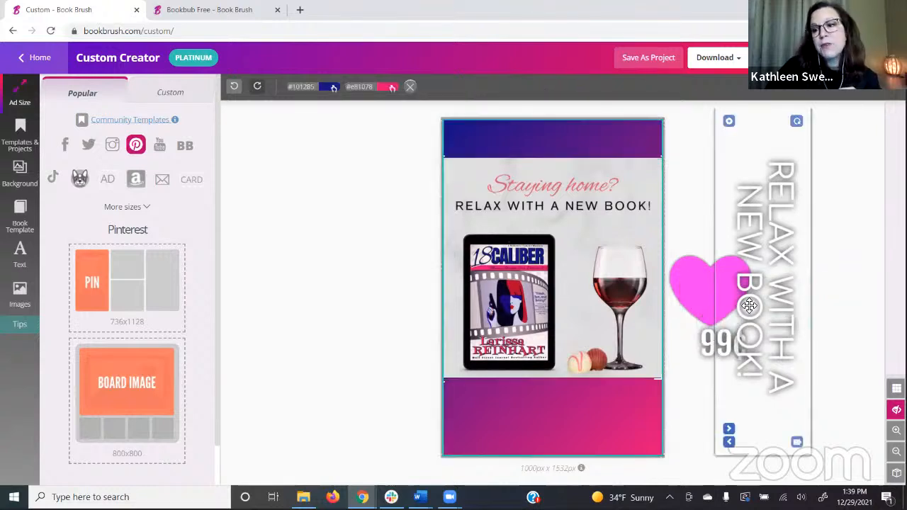
drag(698, 277, 551, 397)
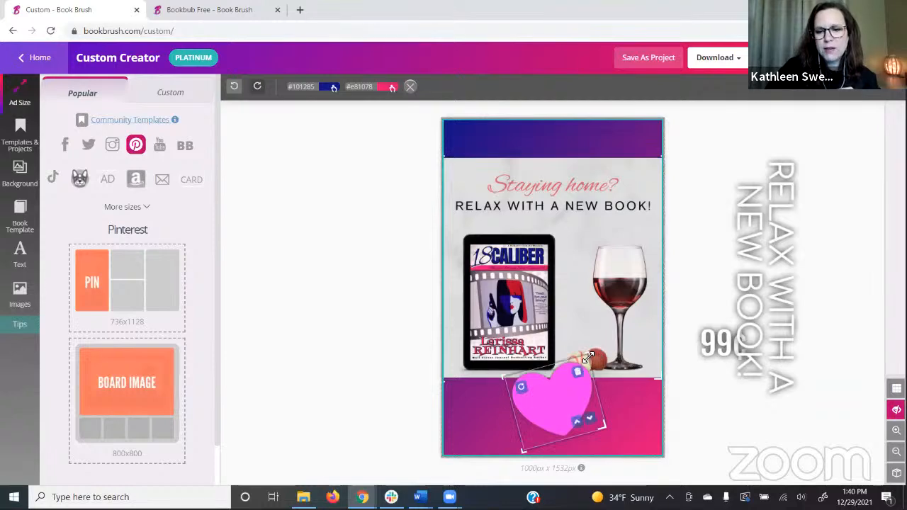
click(571, 378)
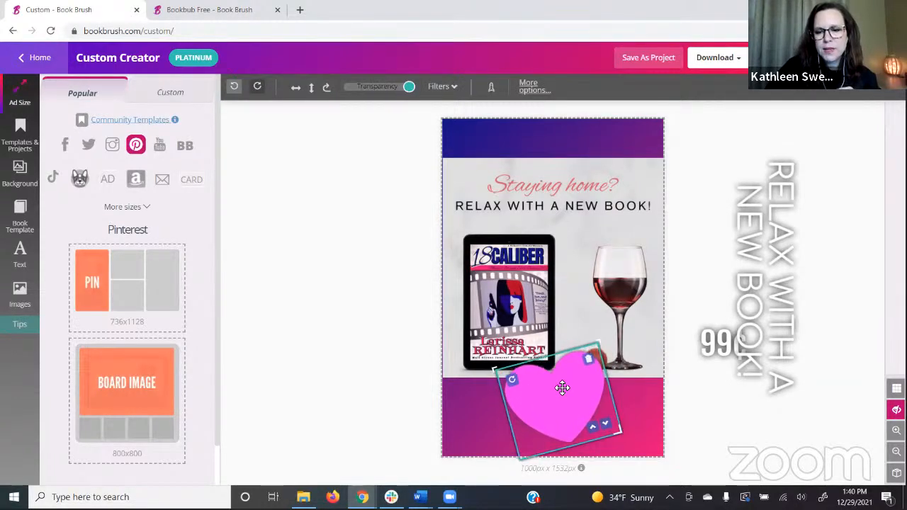
click(711, 344)
drag(712, 344, 571, 399)
Step: Move the leftover vertical headline farther off the canvas, hide off-canvas content, and save the pin as a project
click(734, 218)
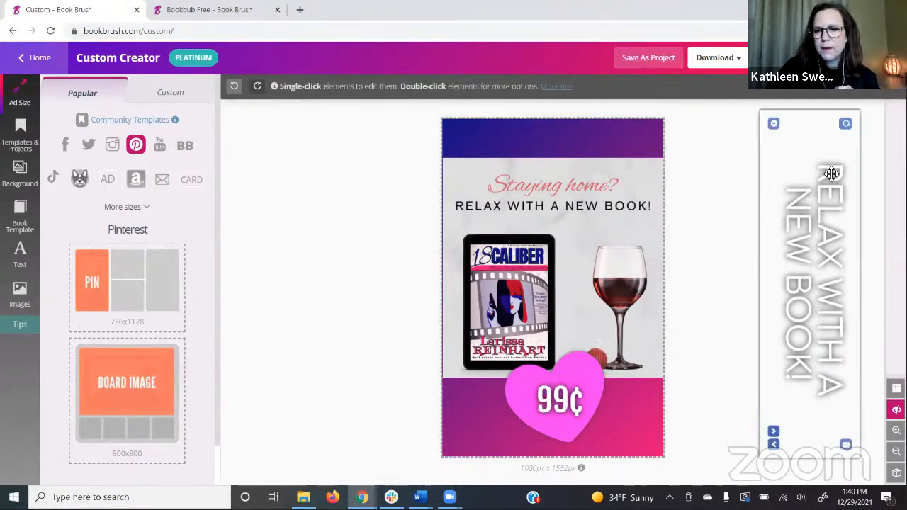
click(897, 410)
click(663, 60)
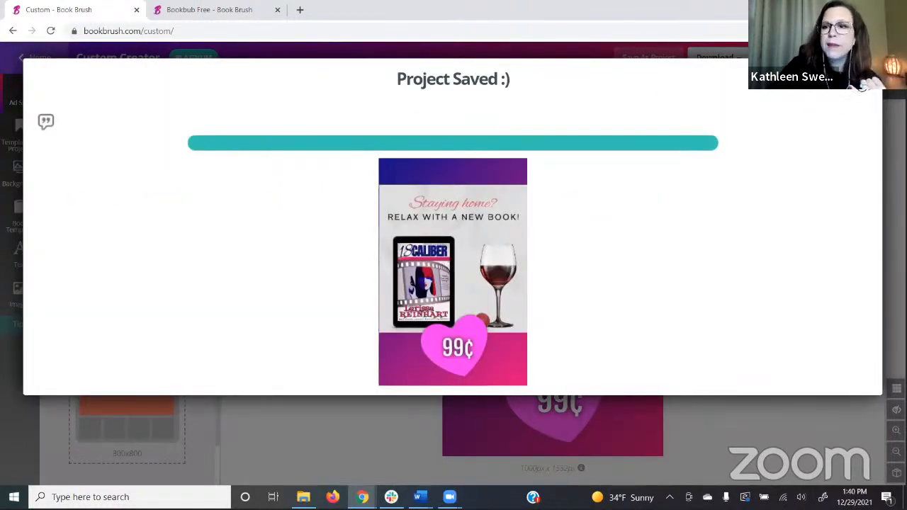
click(866, 84)
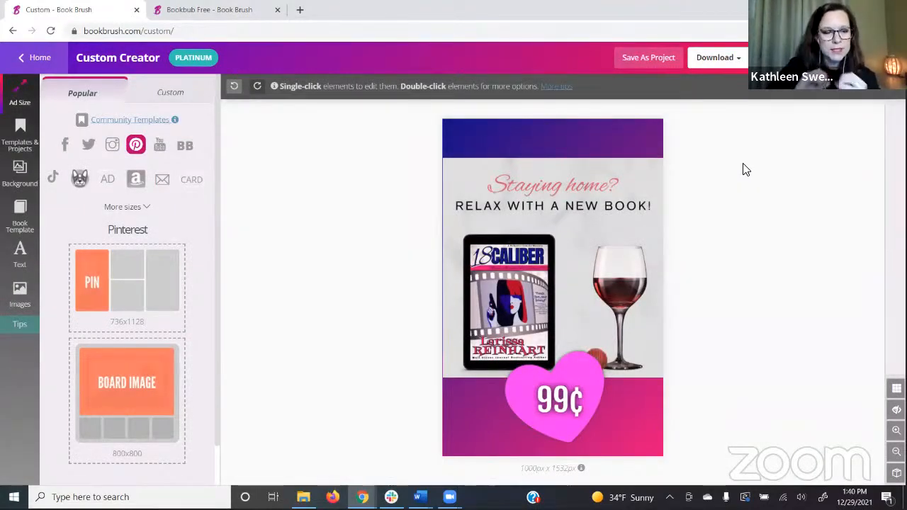
Step: Review the saved projects by loading the square ad, the Facebook ad and the Pinterest pin in turn
click(617, 157)
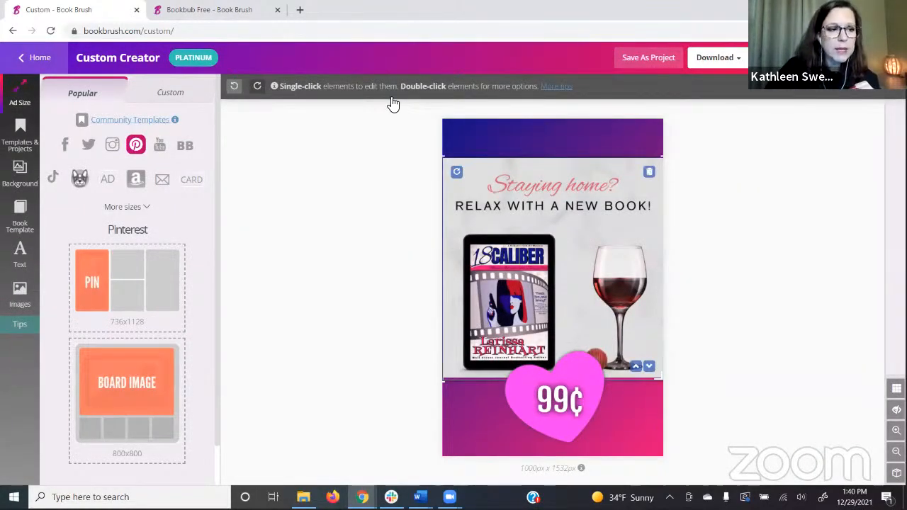
click(13, 133)
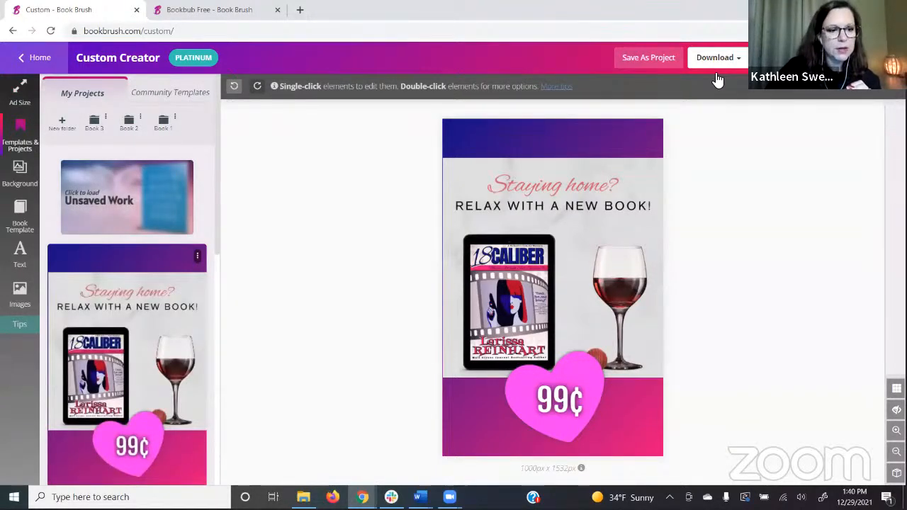
scroll(137, 415, down, 3)
click(137, 415)
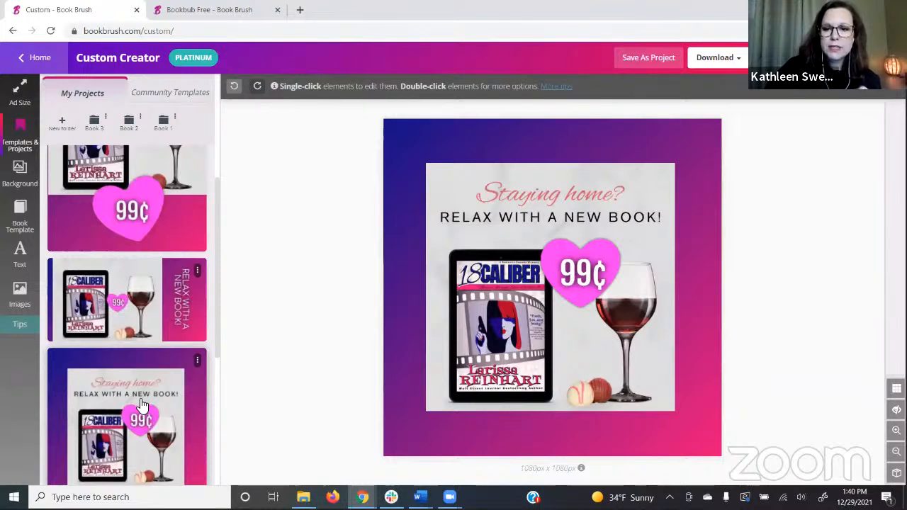
click(127, 277)
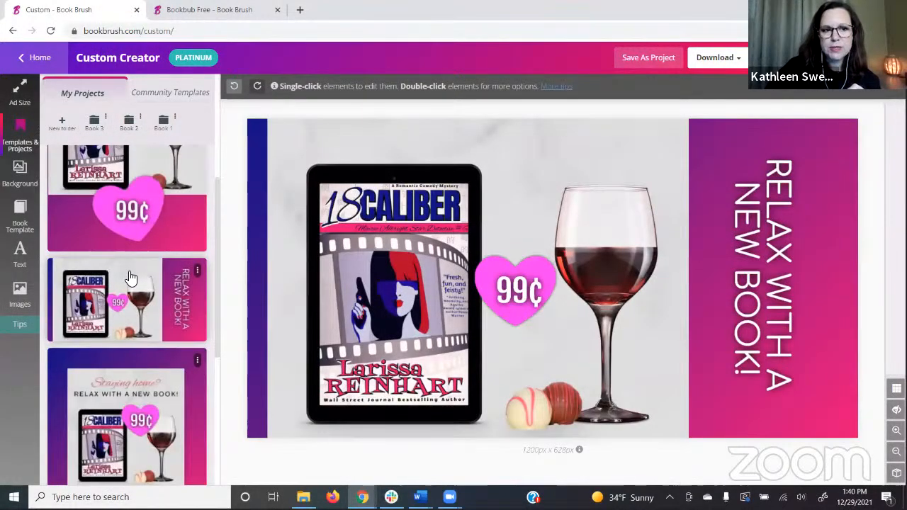
scroll(131, 277, down, 2)
click(129, 262)
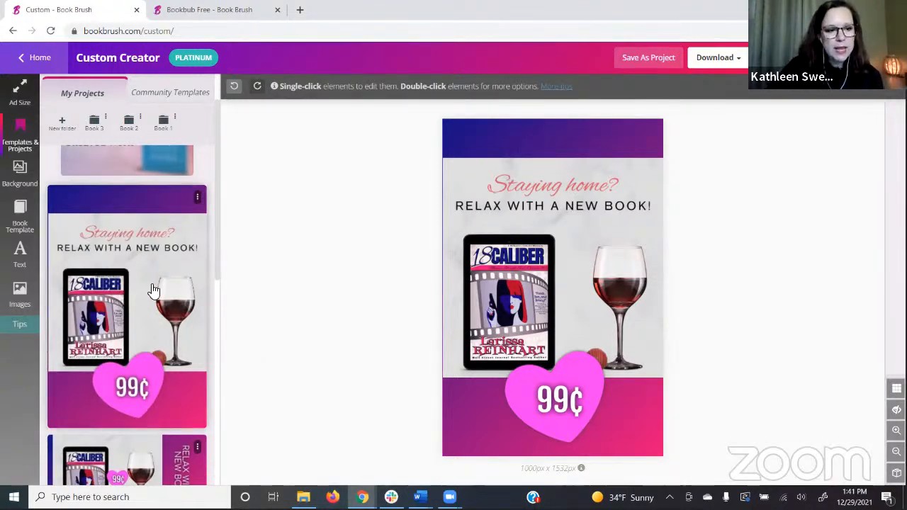
Step: File the Pinterest pin project in the Book 2 folder, check the folder's contents, and return to all projects
click(62, 124)
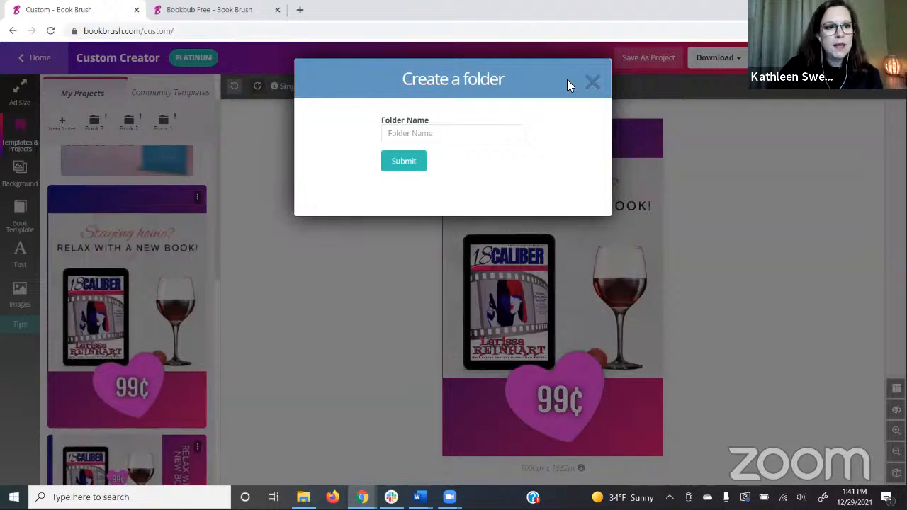
click(95, 125)
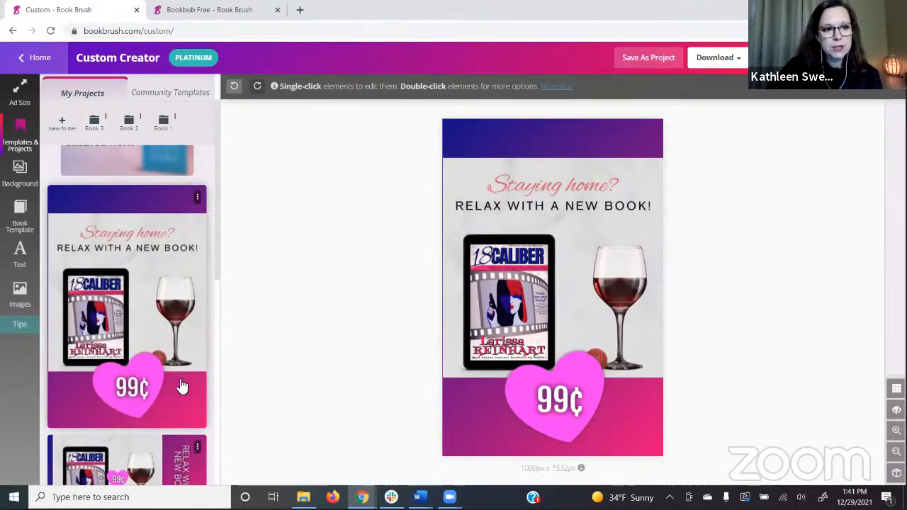
drag(130, 224, 130, 126)
click(131, 125)
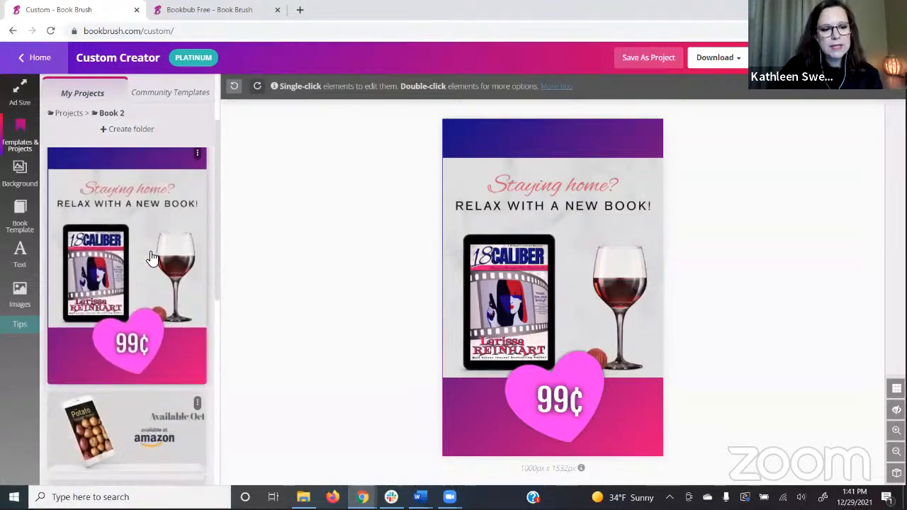
click(70, 115)
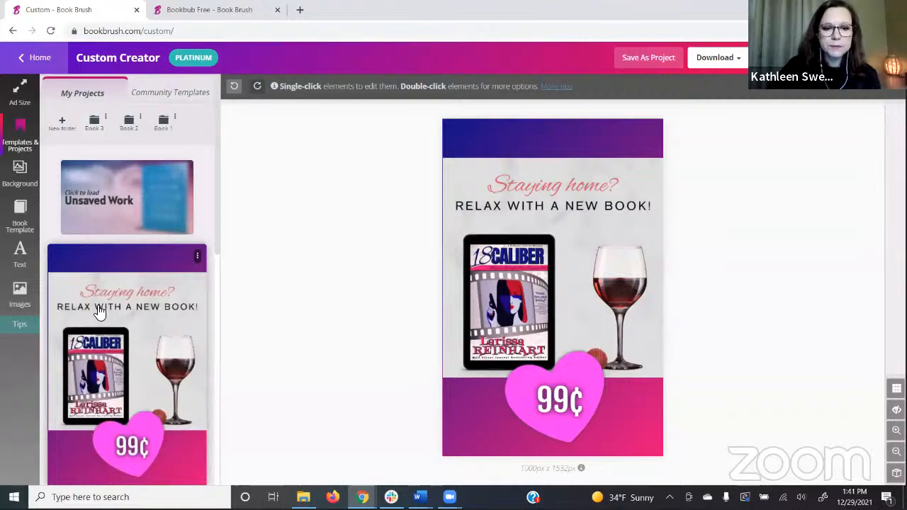
Step: Leave the editor for the home dashboard and look through the Custom Creator designs and folders under My Projects
click(31, 62)
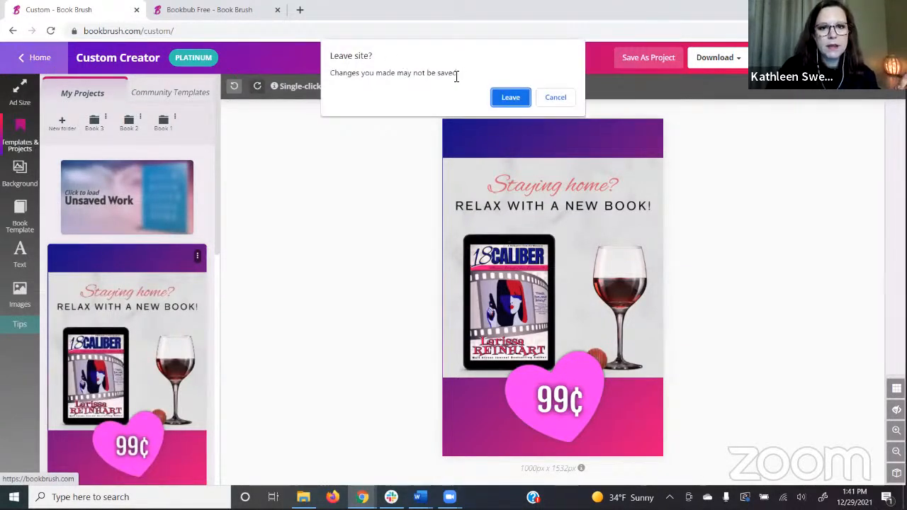
click(510, 99)
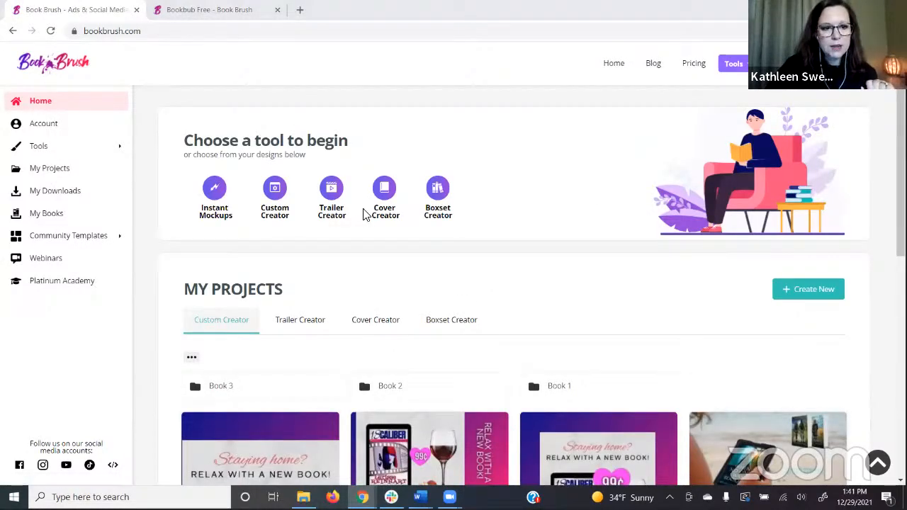
scroll(324, 274, down, 5)
scroll(326, 276, down, 1)
scroll(330, 232, up, 1)
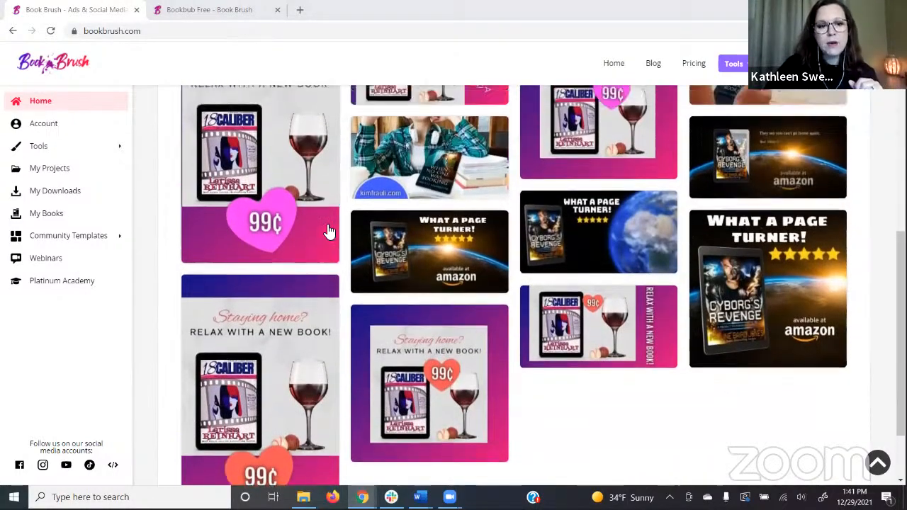
scroll(324, 237, down, 2)
scroll(337, 251, up, 3)
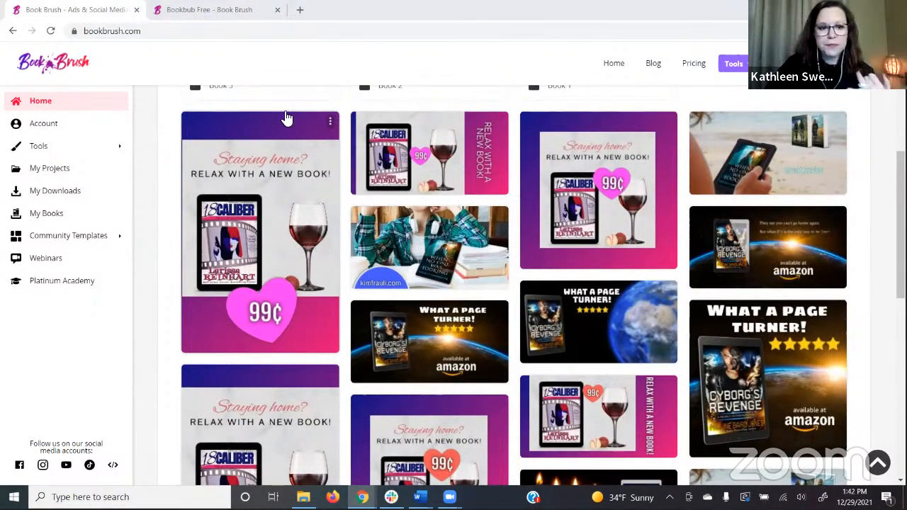
scroll(311, 184, up, 2)
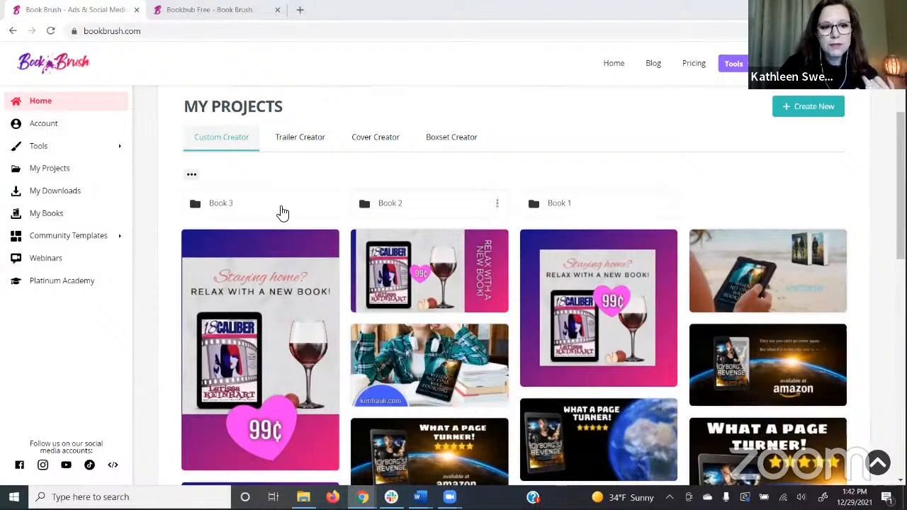
drag(186, 107, 303, 107)
click(219, 135)
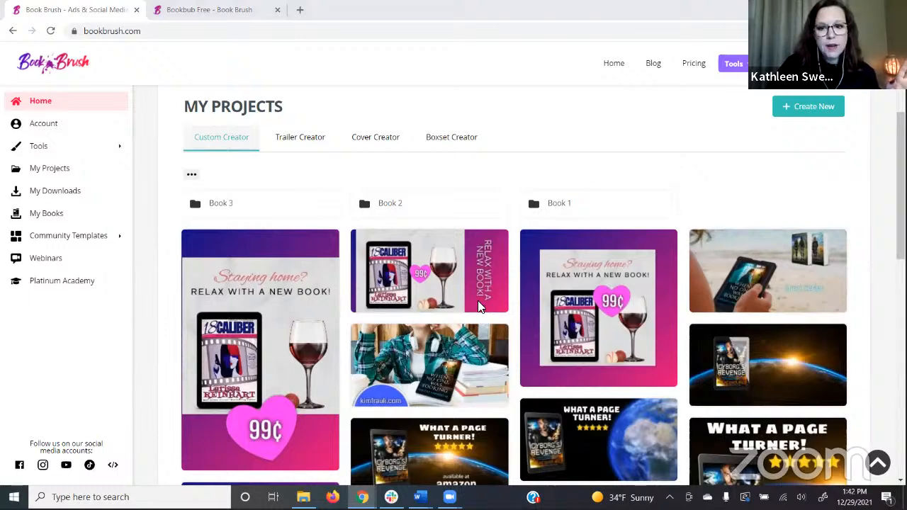
scroll(480, 269, up, 1)
scroll(480, 270, down, 2)
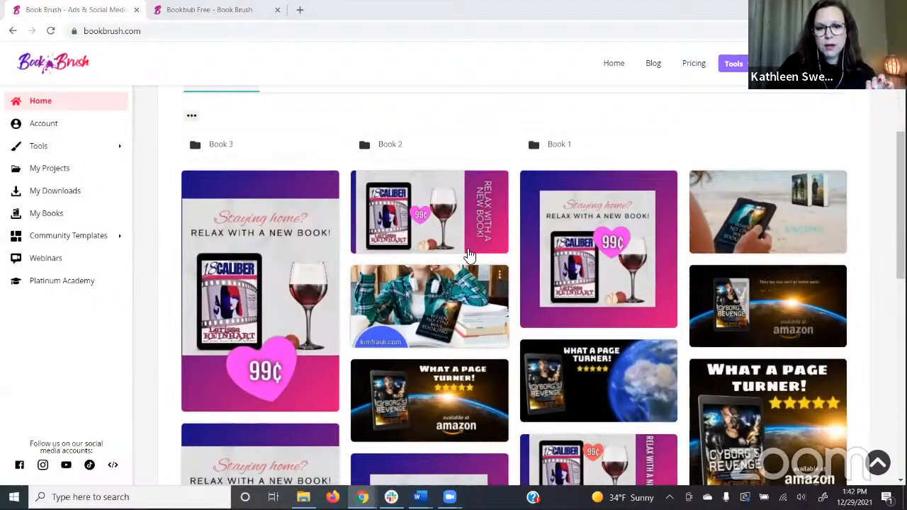
Step: Open the saved ad of the reader in a plaid shirt and filter the community templates to the Animated Mockups collection
click(443, 309)
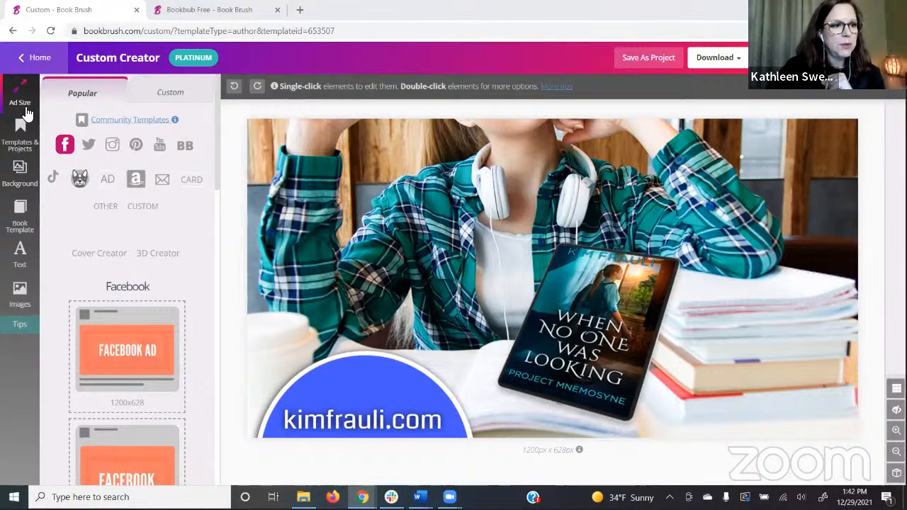
click(130, 120)
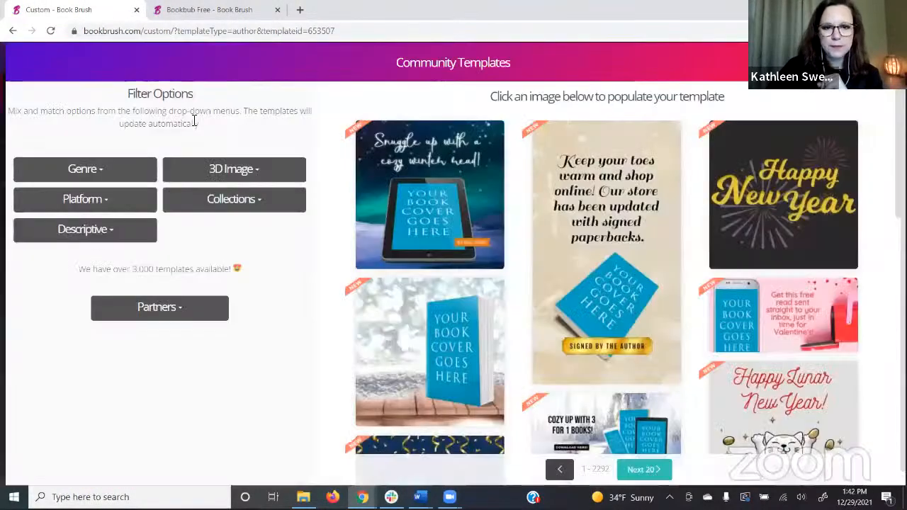
click(260, 207)
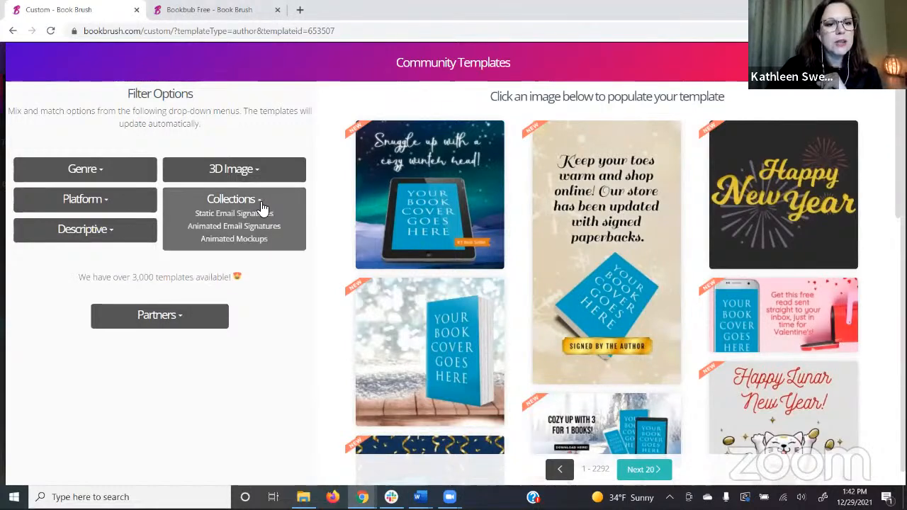
click(232, 239)
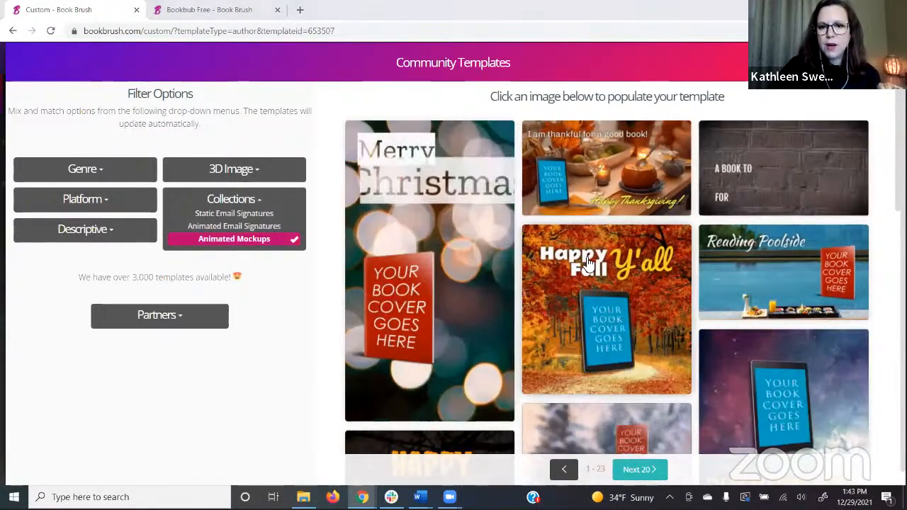
Step: Browse the animated mockups, load the Happy Halloween template, and preview part of its animation
scroll(588, 262, down, 5)
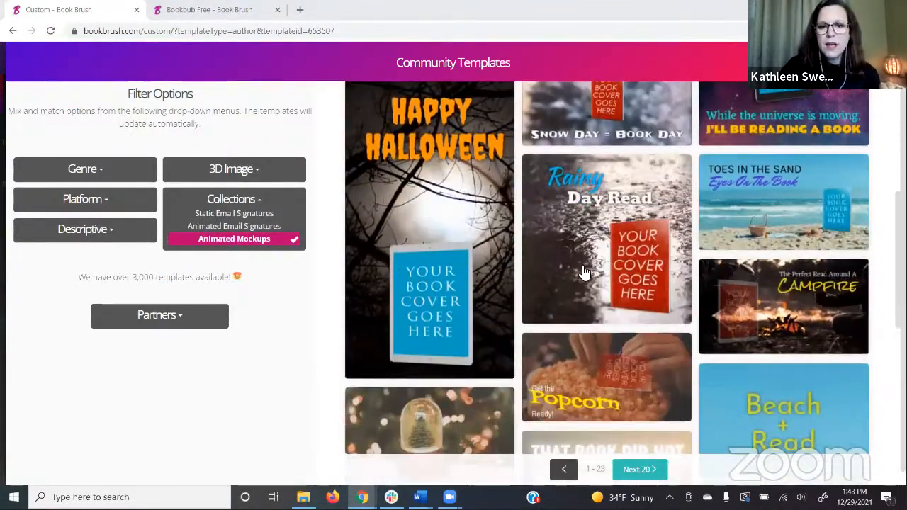
scroll(552, 300, down, 1)
scroll(557, 298, down, 1)
scroll(552, 297, up, 4)
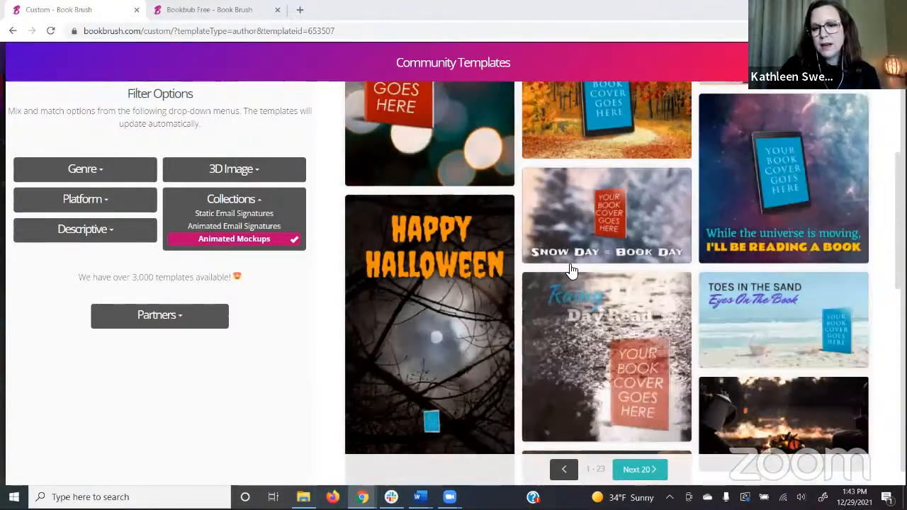
scroll(571, 269, up, 4)
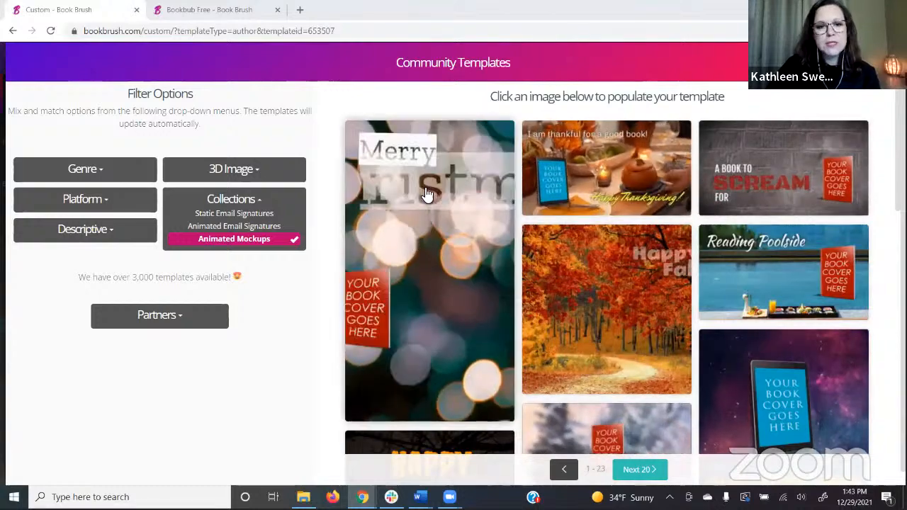
scroll(458, 361, down, 3)
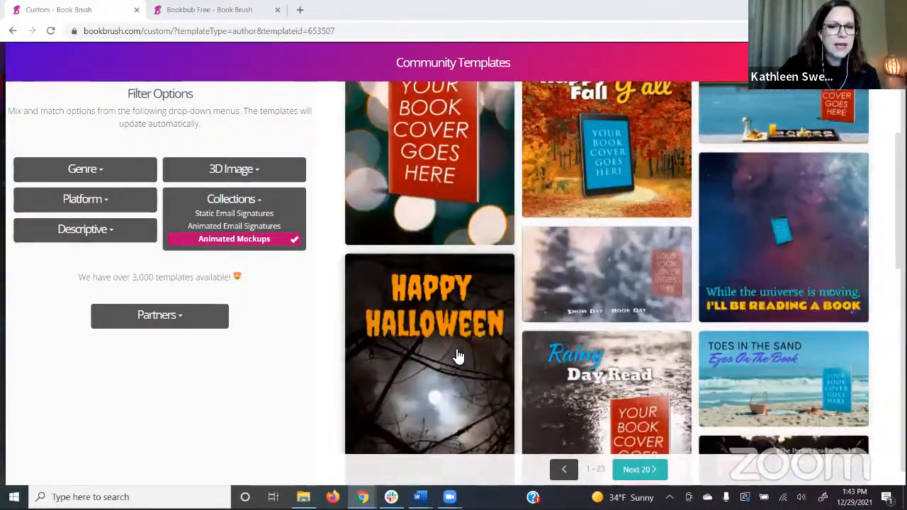
scroll(458, 357, down, 3)
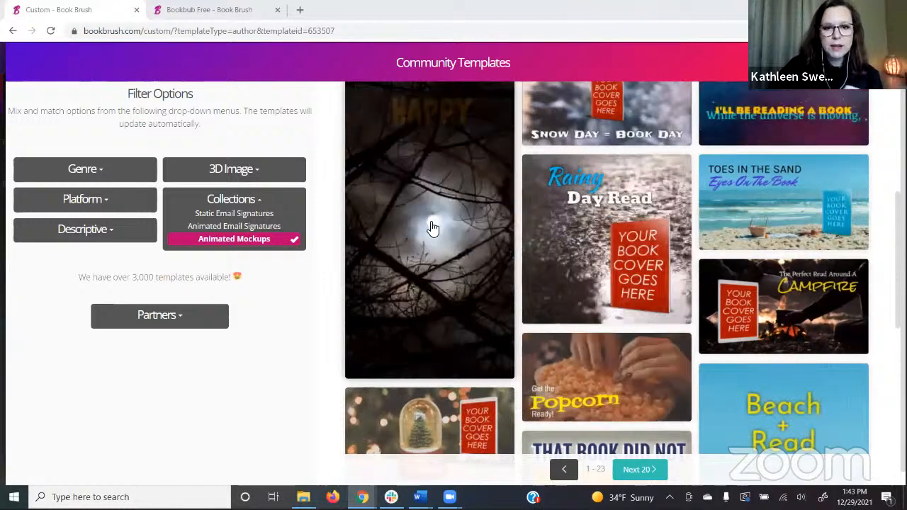
click(432, 227)
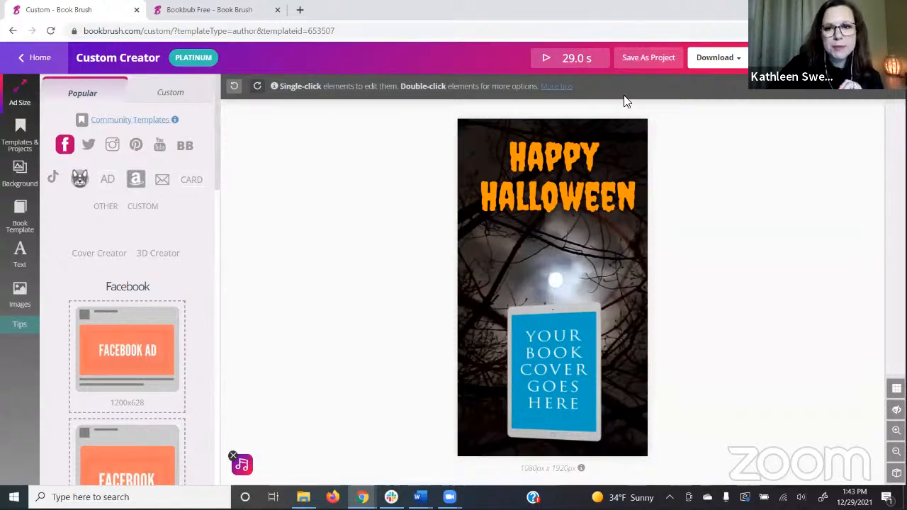
click(549, 59)
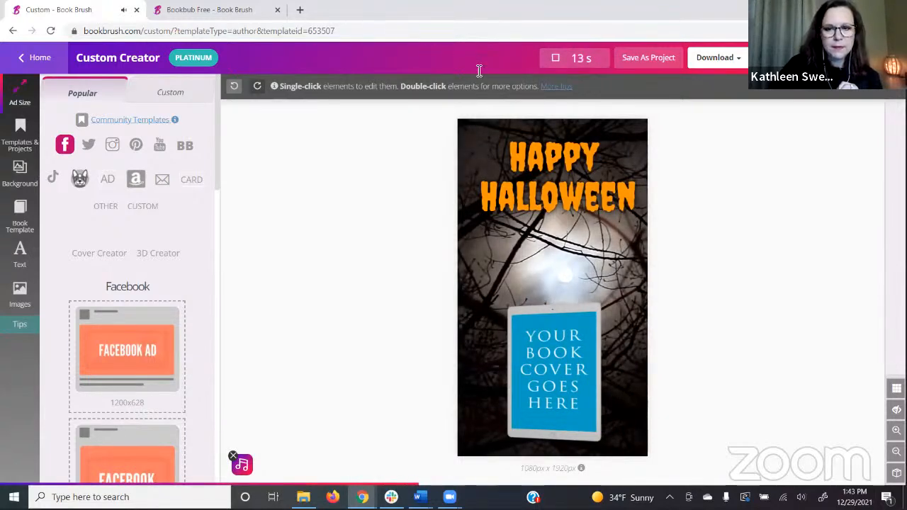
click(557, 62)
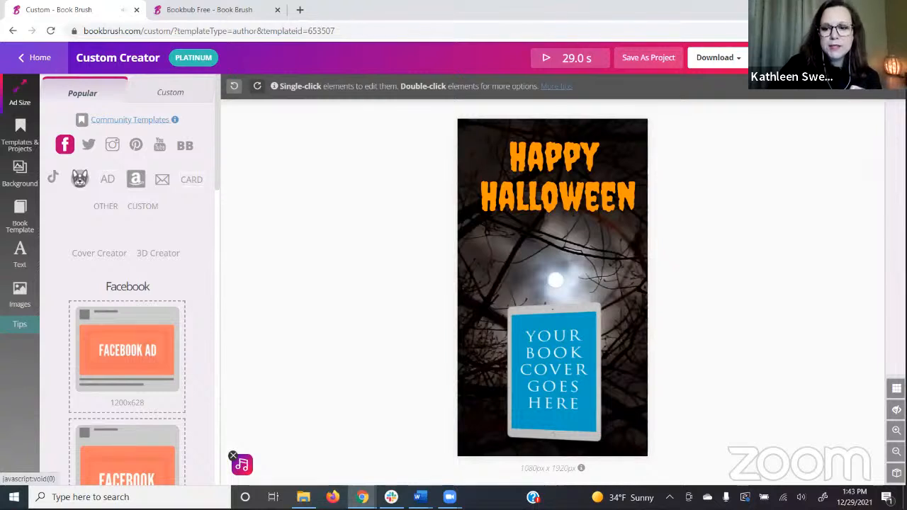
Step: Change the Happy Halloween headline's font to Brawler and replace its text with "Don't Miss My Thriller"
click(533, 210)
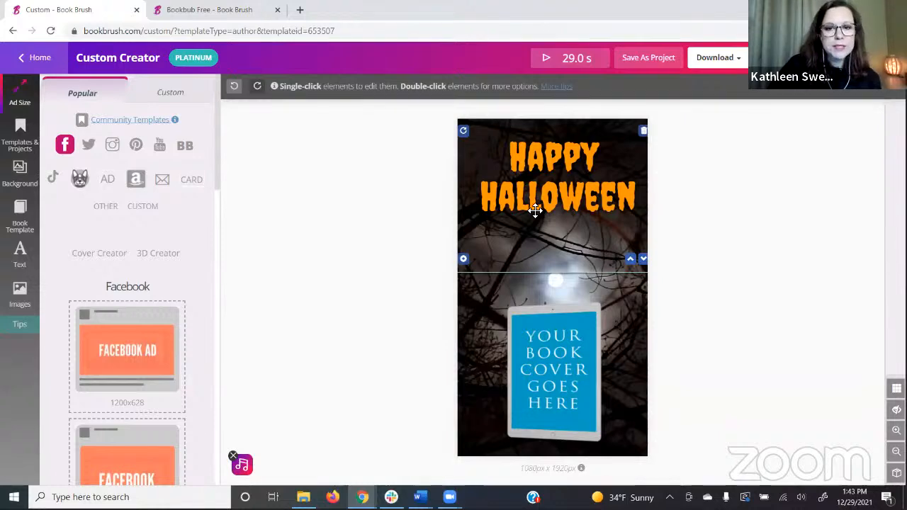
double_click(544, 180)
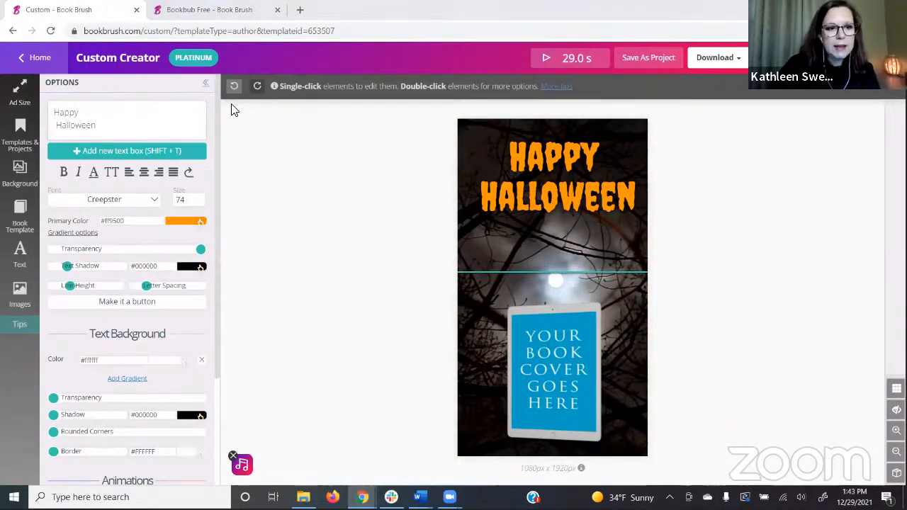
click(75, 200)
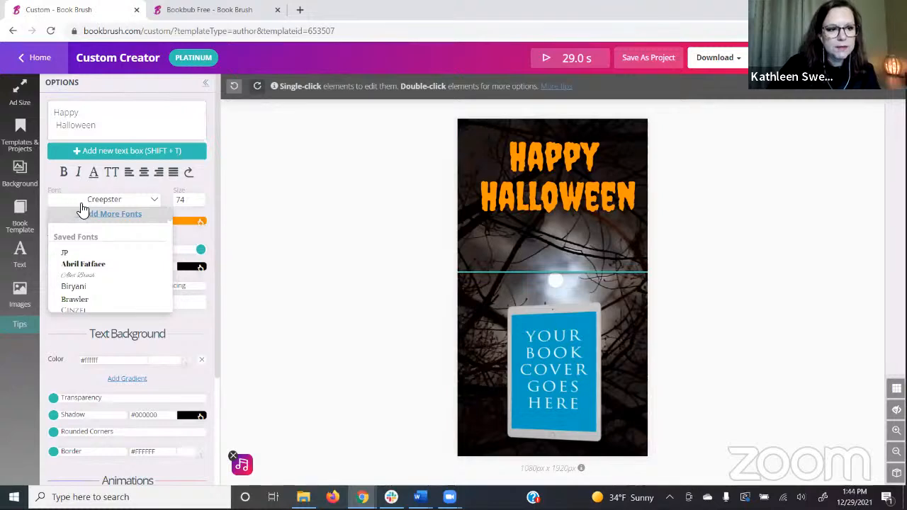
scroll(119, 245, down, 1)
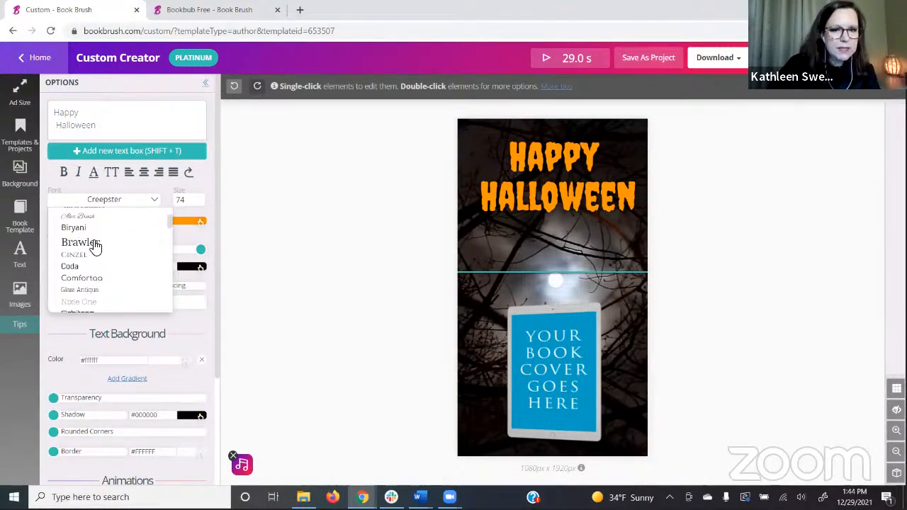
click(95, 245)
drag(106, 122, 54, 113)
text(D)
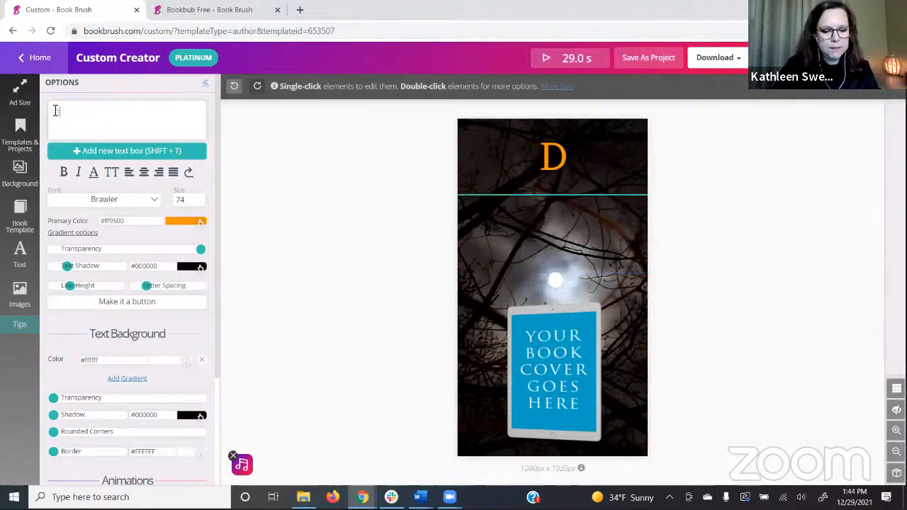
text(on't Mis)
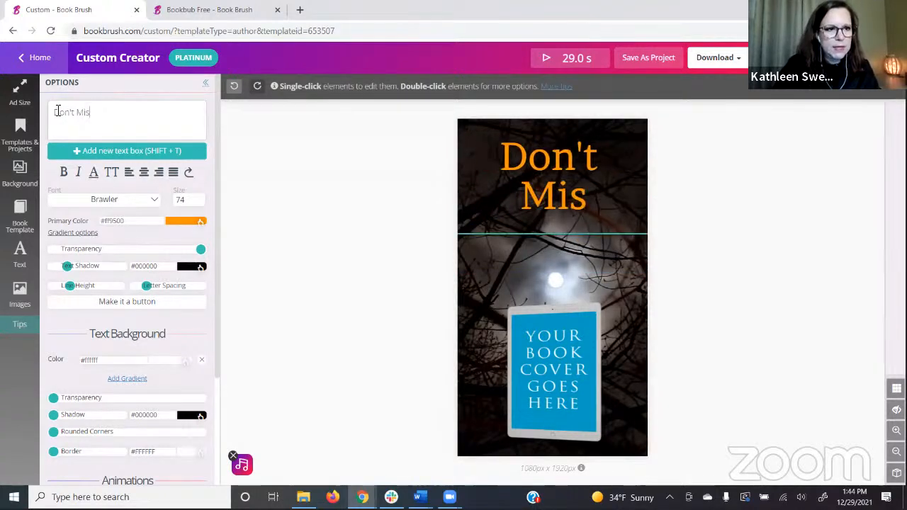
text(s My )
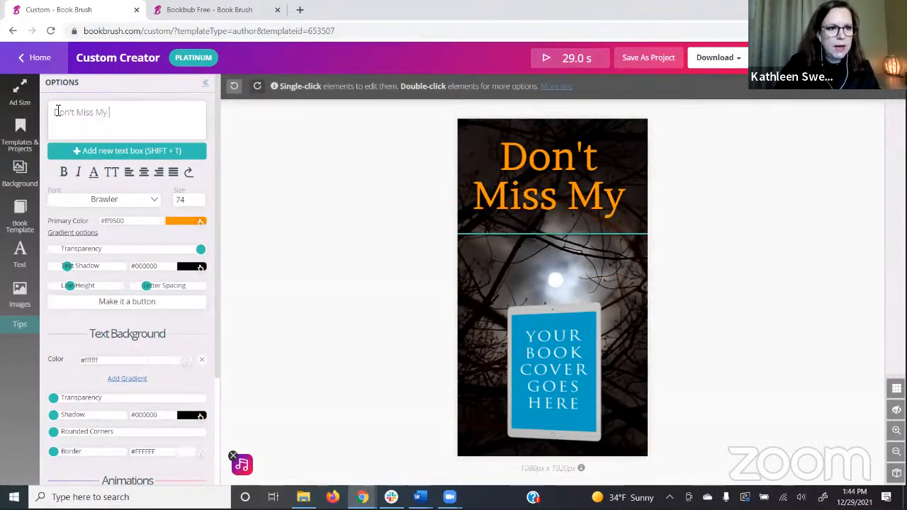
text(Thriller)
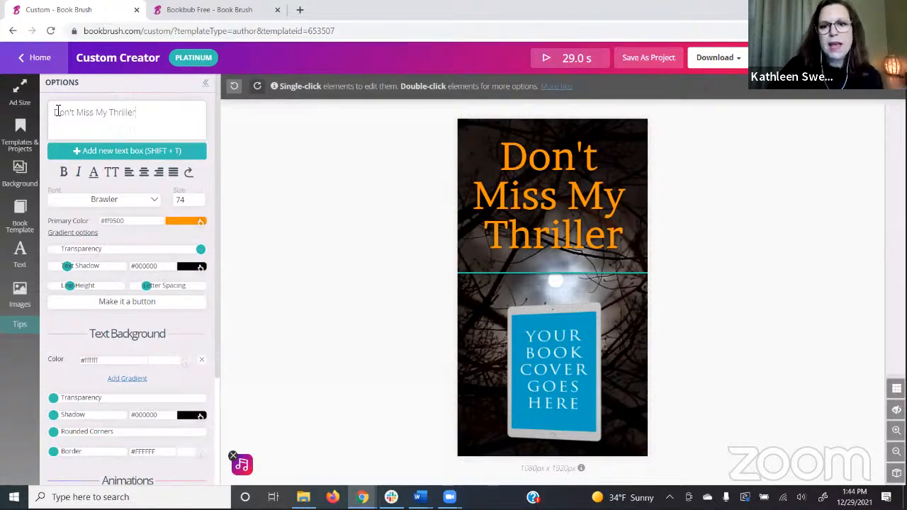
Step: Swap the tablet mockup's placeholder cover for the Cyborg's Revenge cover and preview part of the animation
click(573, 383)
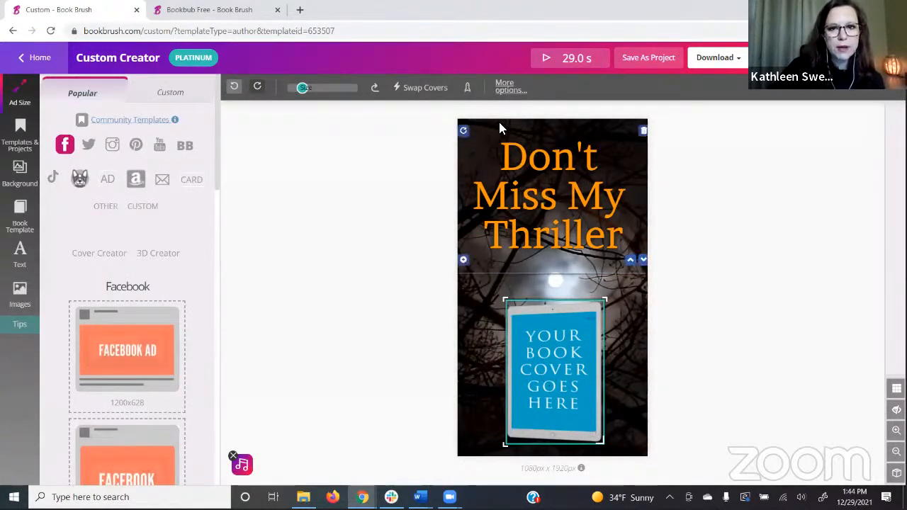
click(425, 89)
scroll(69, 355, down, 2)
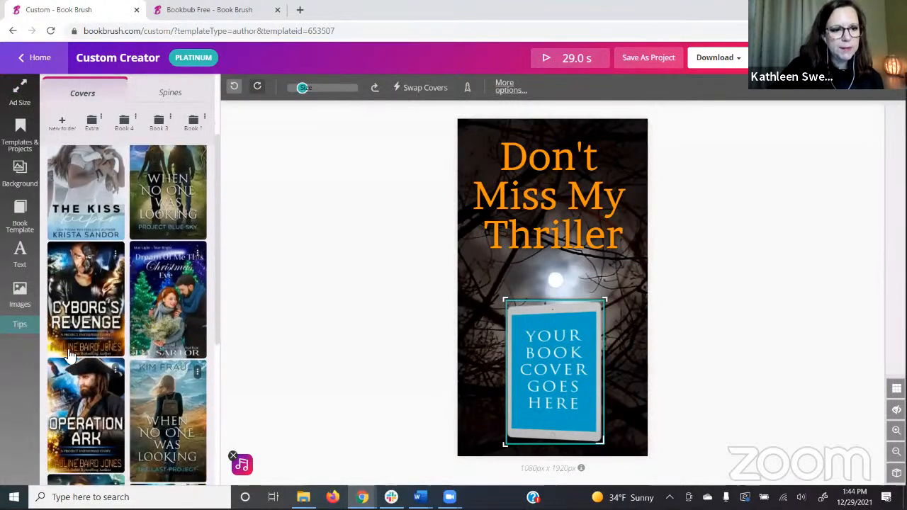
click(98, 296)
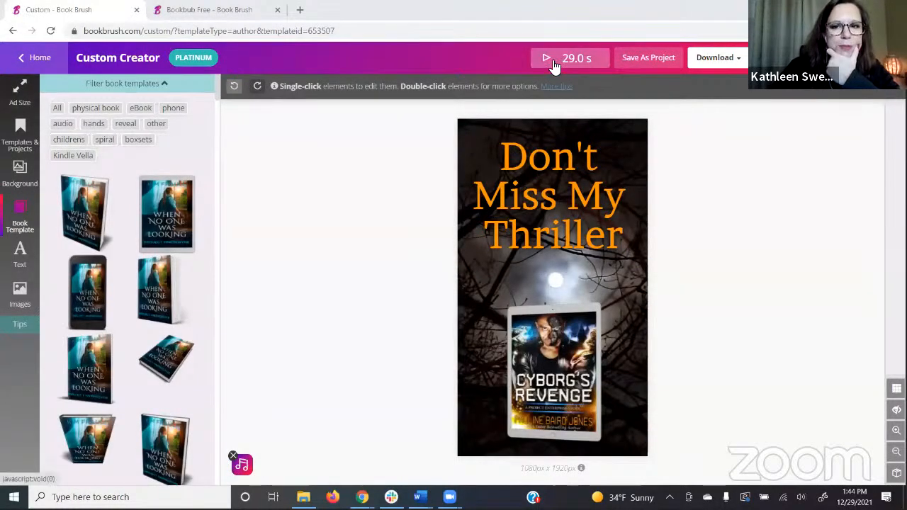
click(567, 62)
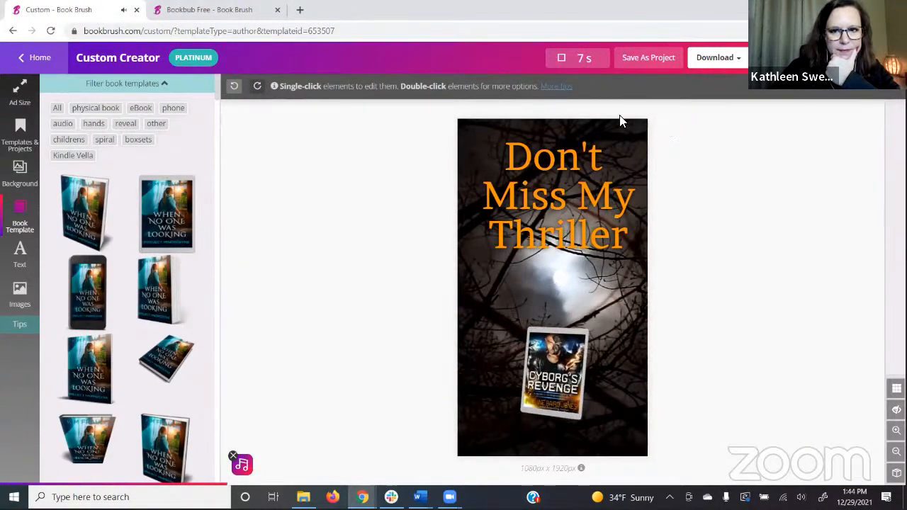
click(559, 61)
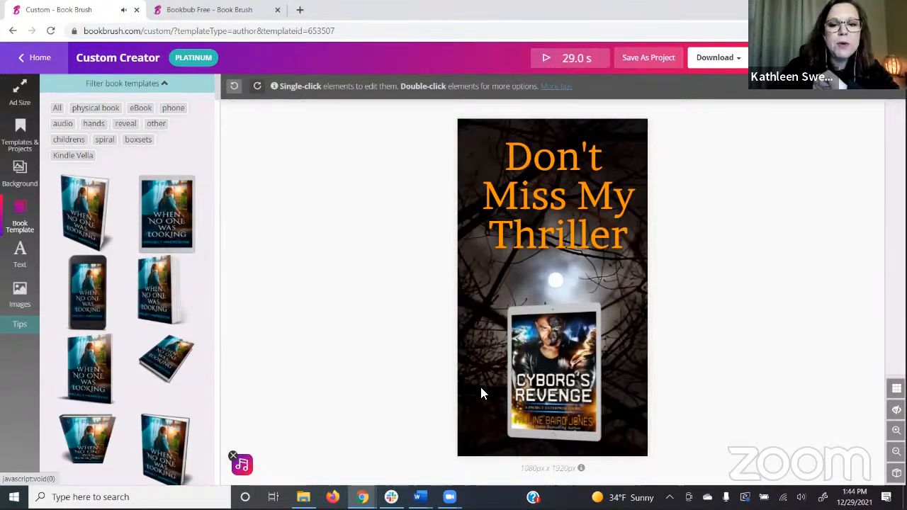
Step: Shorten the background video to 20 seconds
click(476, 338)
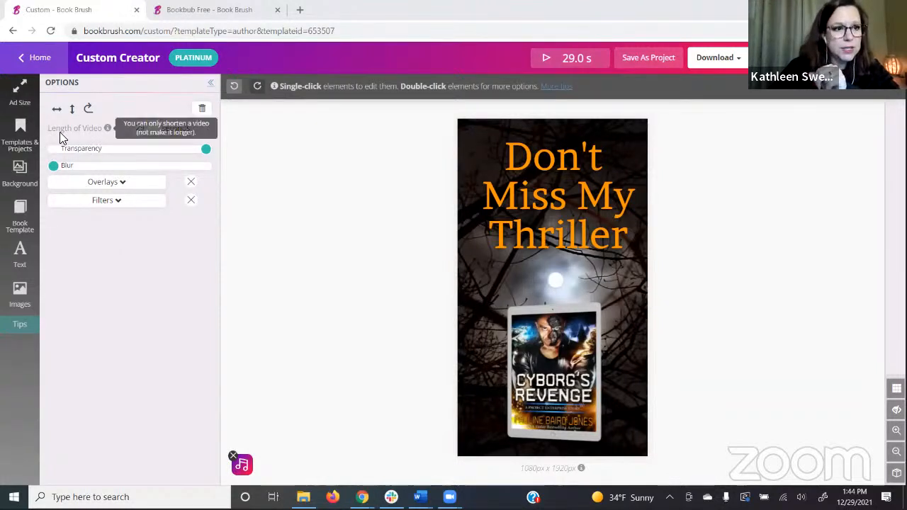
drag(49, 128, 103, 128)
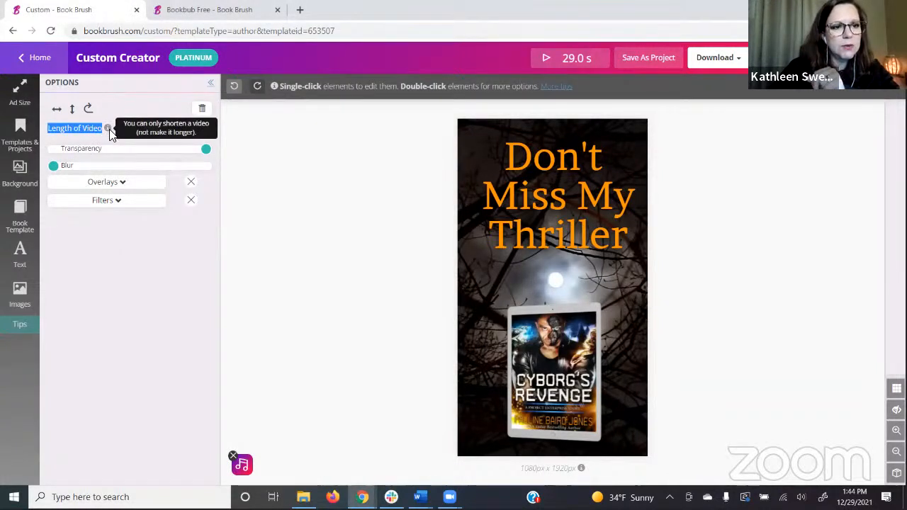
click(110, 135)
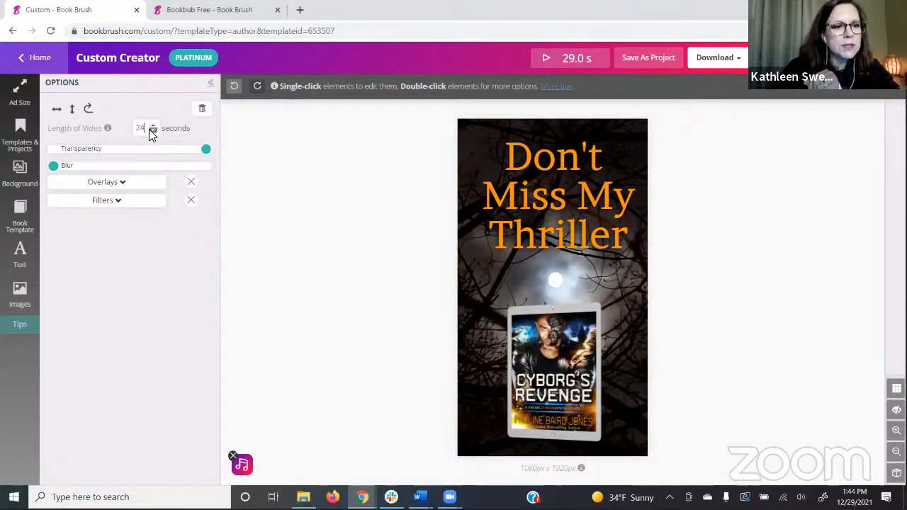
click(153, 131)
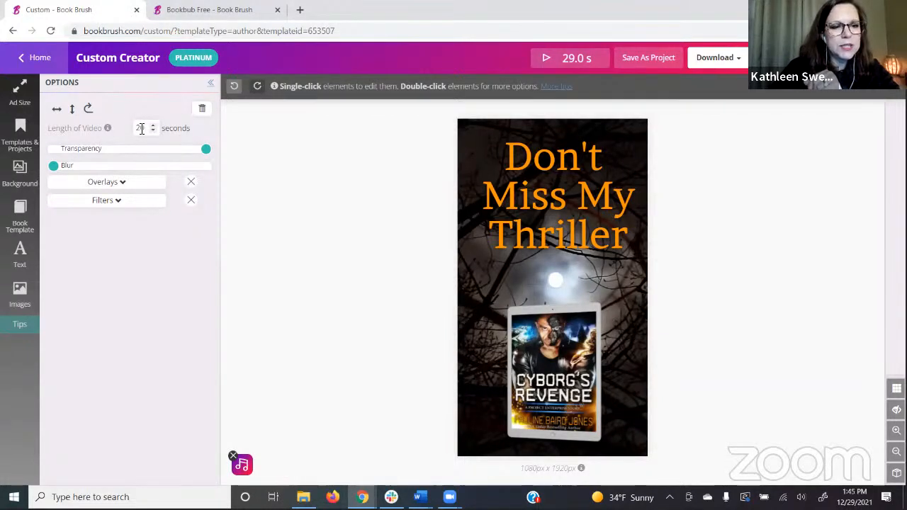
mouse_move(248, 476)
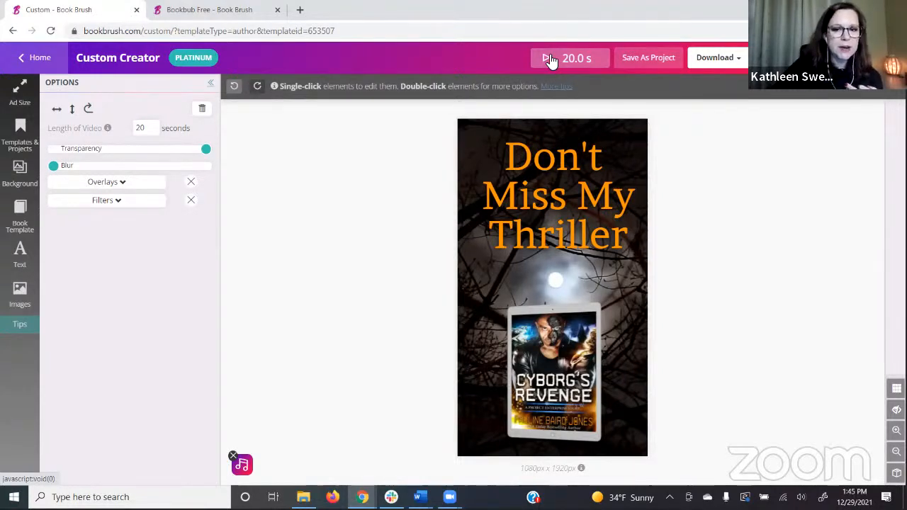
Step: Remove the Text3 animation from the "Don't Miss My Thriller" headline
click(543, 181)
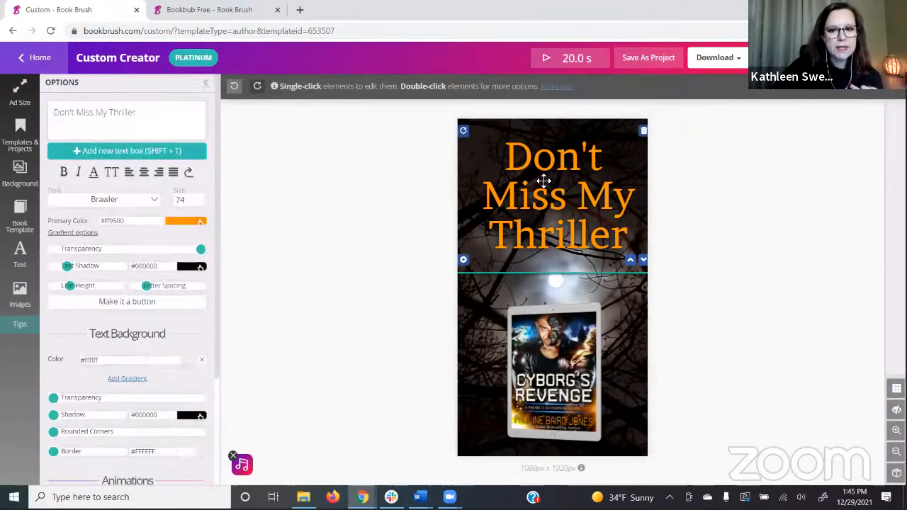
scroll(153, 304, down, 2)
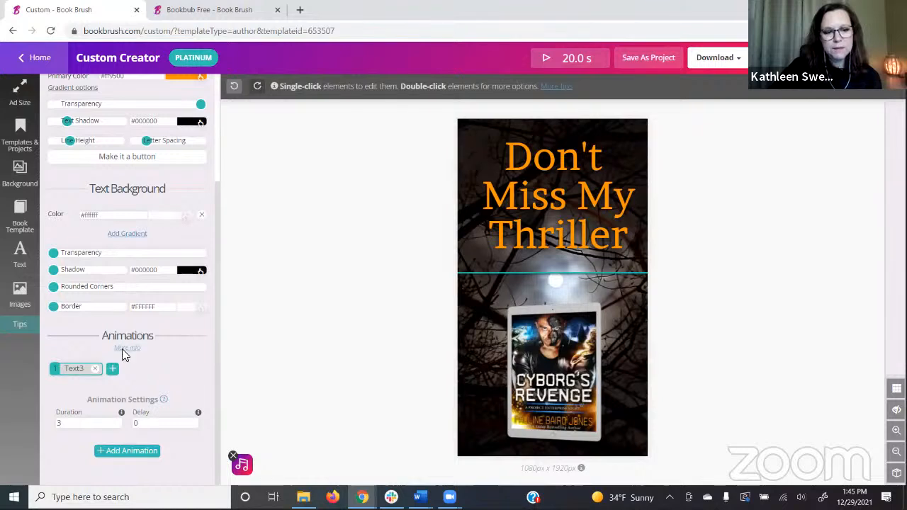
click(94, 368)
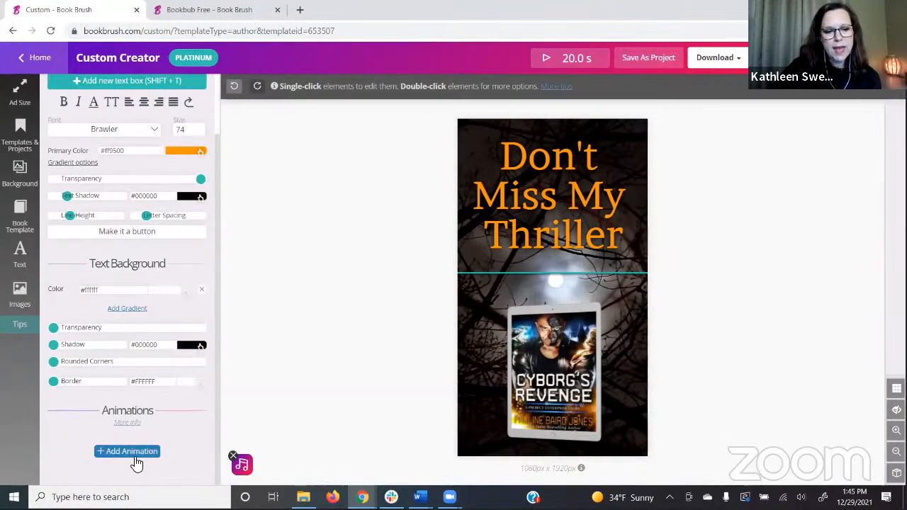
Step: Add the Text4 animation to the headline from the full animation library and preview part of the video
click(132, 451)
scroll(168, 319, down, 3)
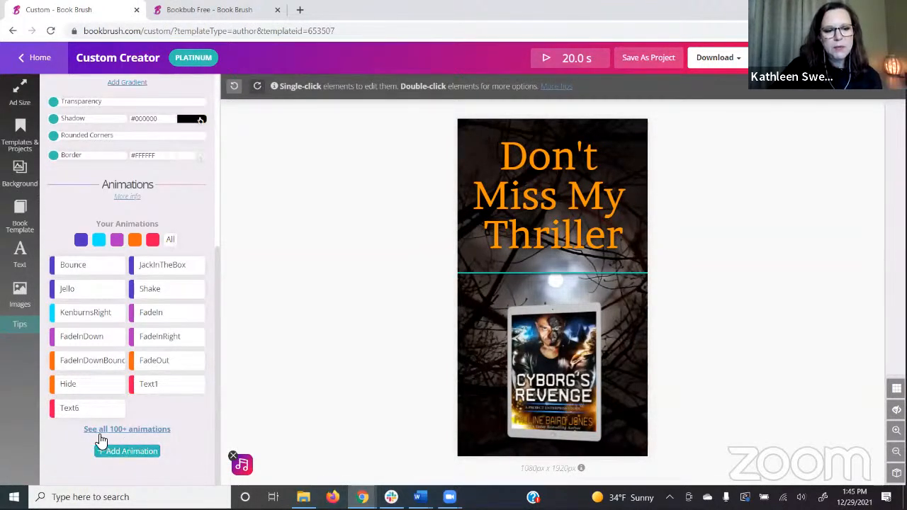
click(126, 430)
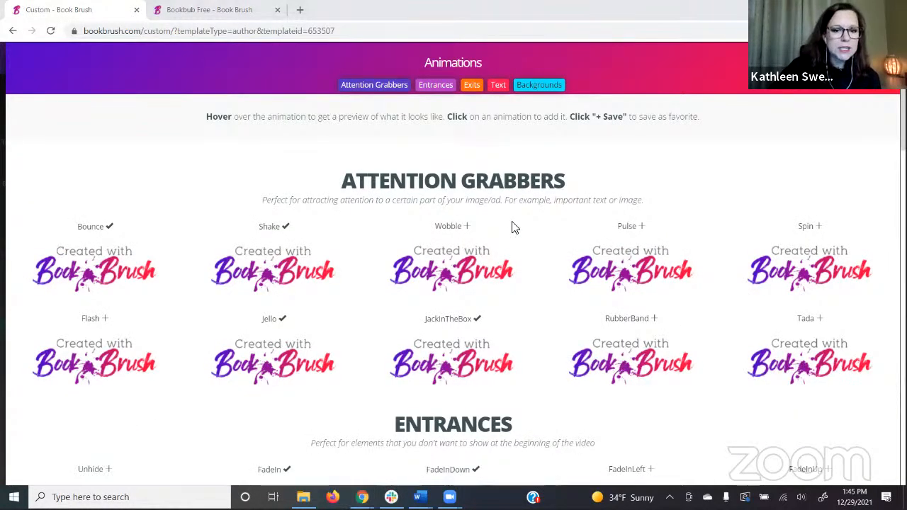
scroll(501, 232, down, 3)
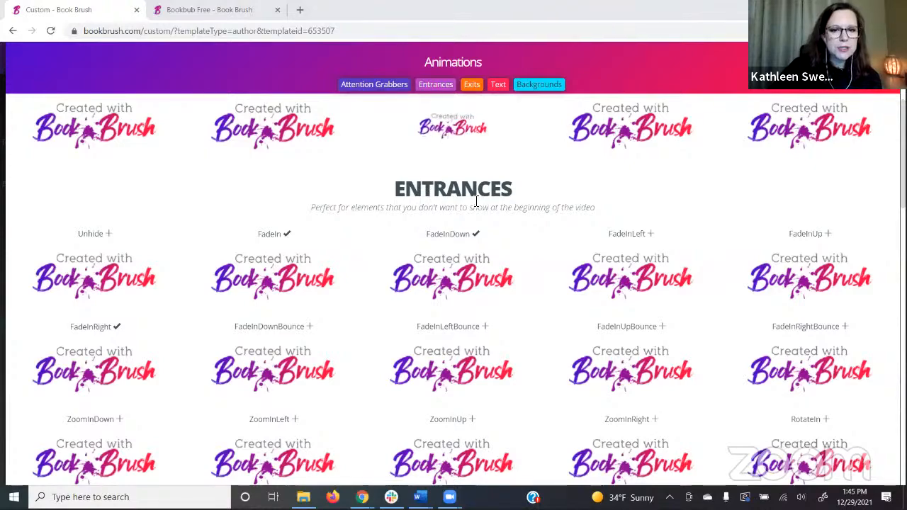
scroll(559, 233, down, 3)
scroll(493, 364, down, 7)
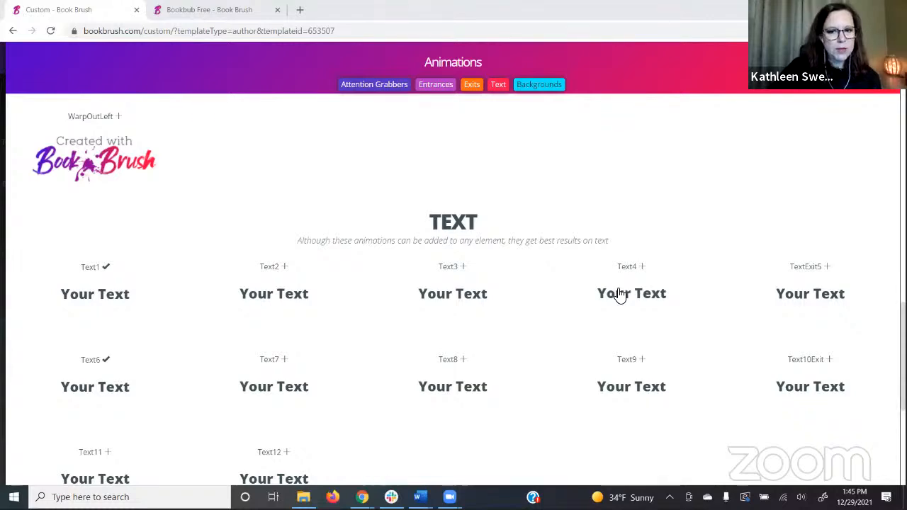
click(618, 297)
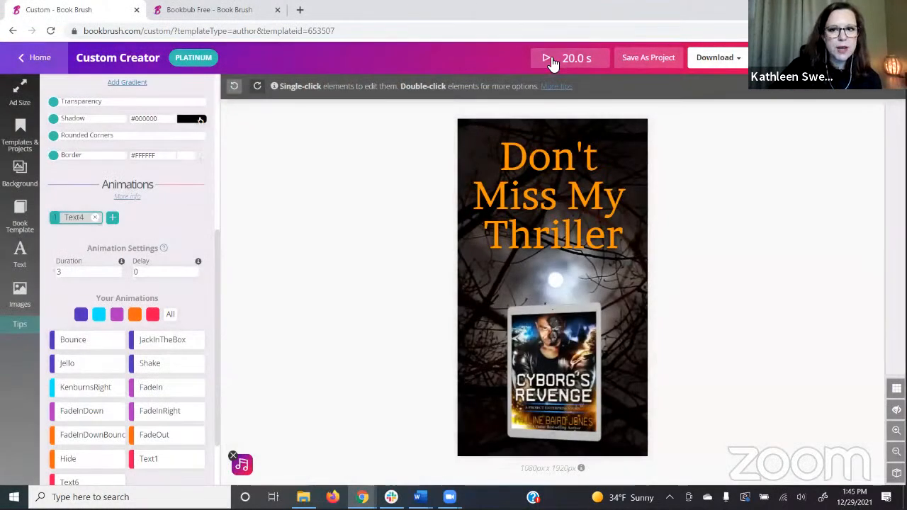
click(552, 62)
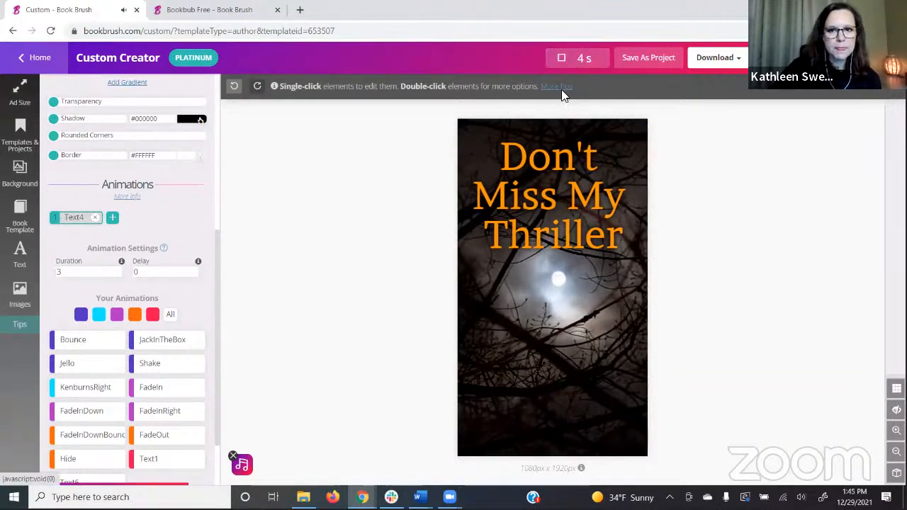
click(559, 58)
Step: Set the headline's Text4 animation to a 7-second duration with a 2-second delay, and preview part of the result
double_click(568, 226)
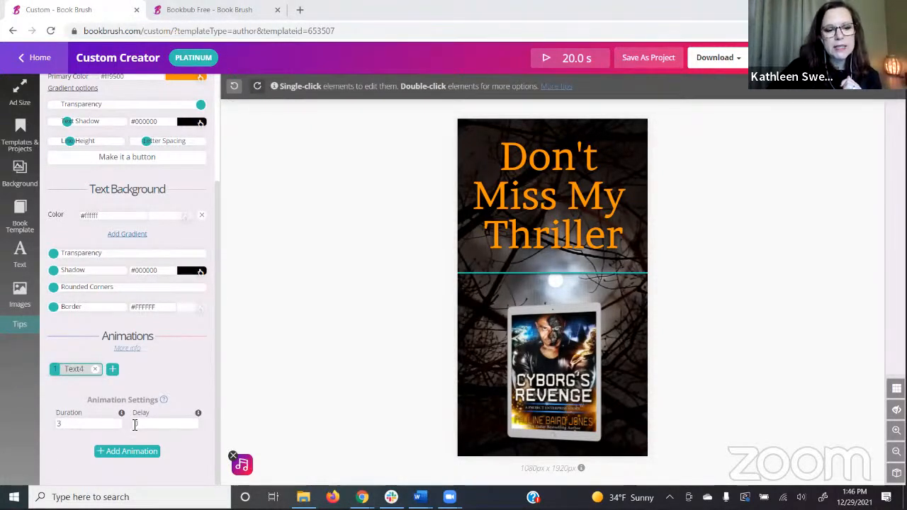
click(193, 421)
click(194, 421)
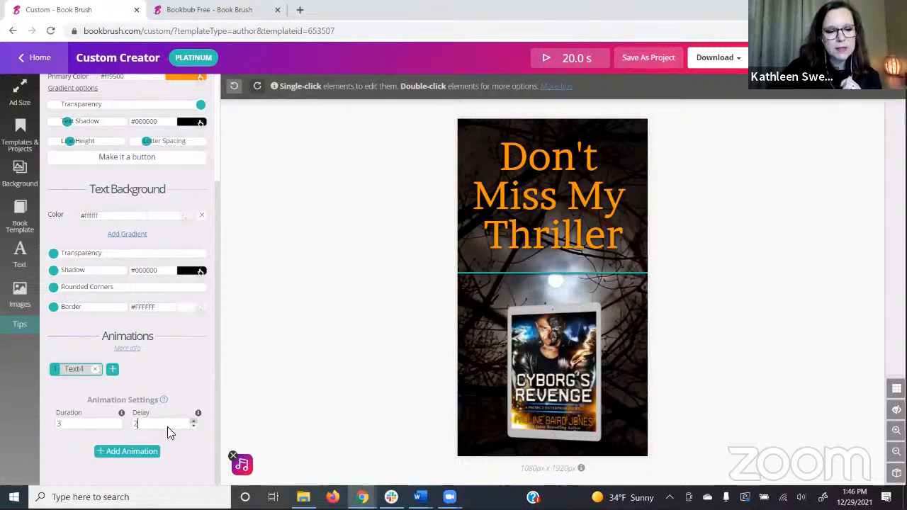
click(116, 422)
click(116, 421)
click(115, 422)
click(116, 422)
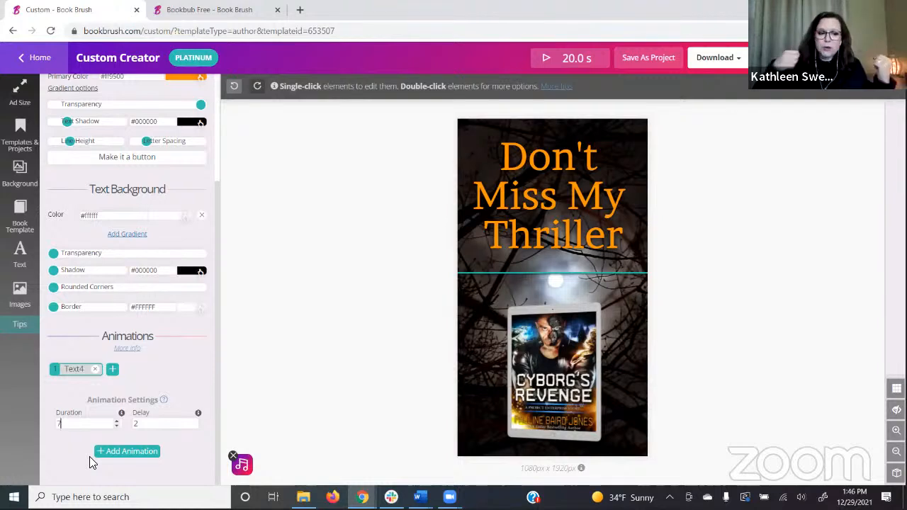
click(555, 62)
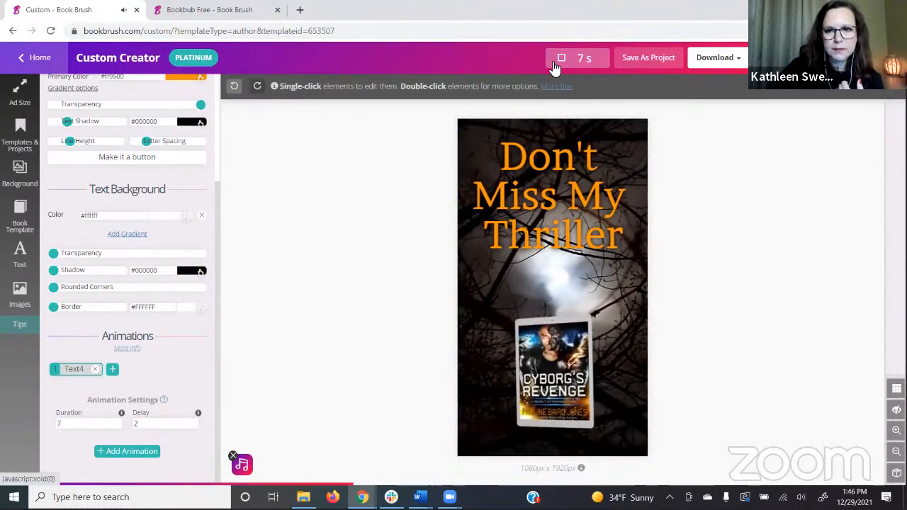
click(560, 62)
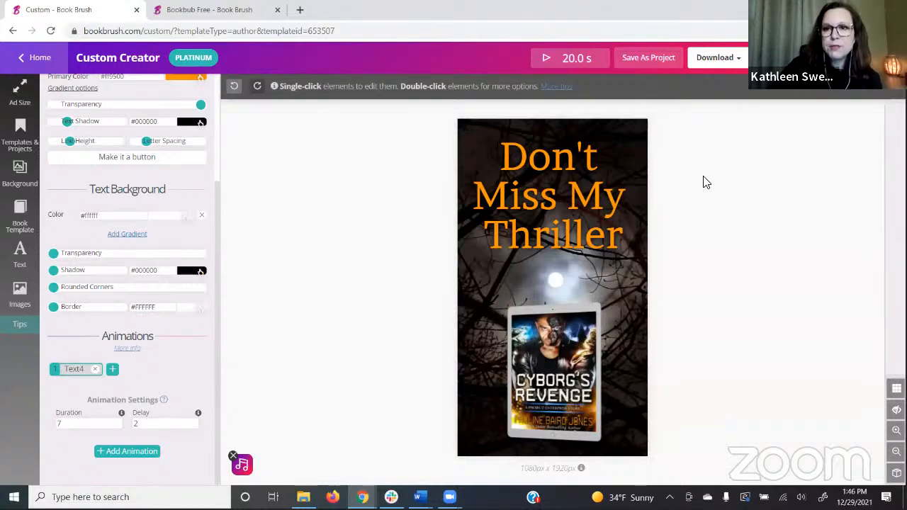
click(723, 58)
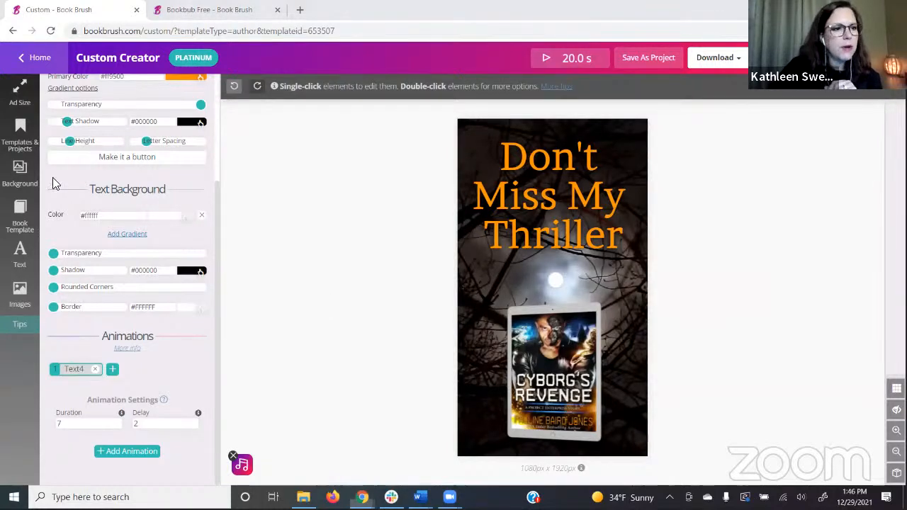
Step: Examine the saved backgrounds, including the contents of the Favorite folder and the options for managing that folder
scroll(52, 177, up, 3)
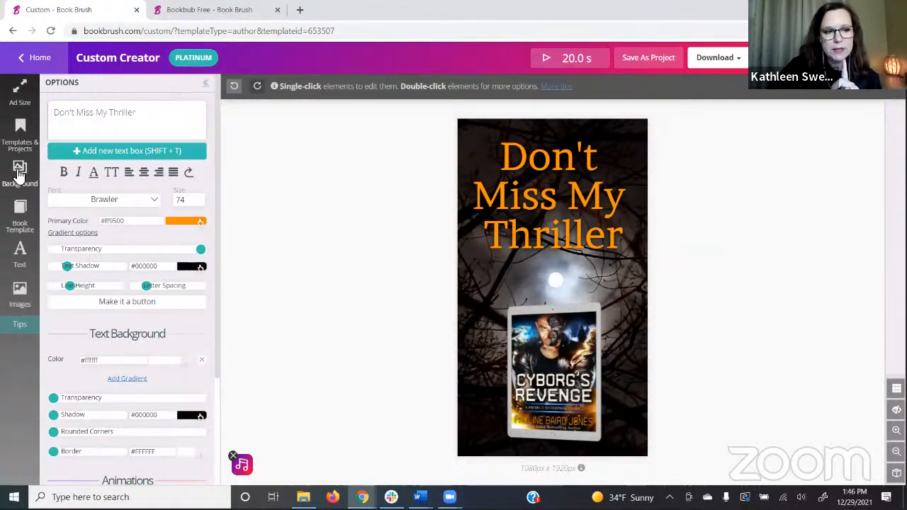
click(20, 174)
click(183, 93)
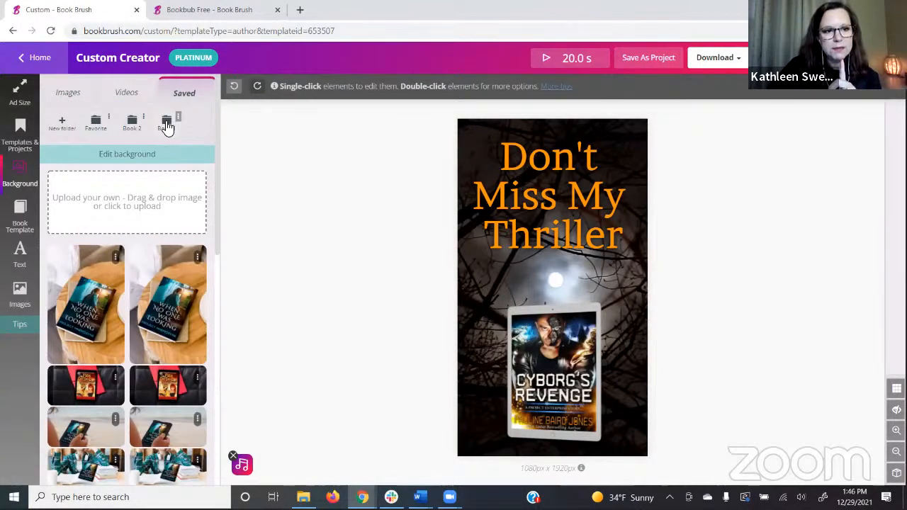
drag(163, 126, 90, 125)
click(96, 125)
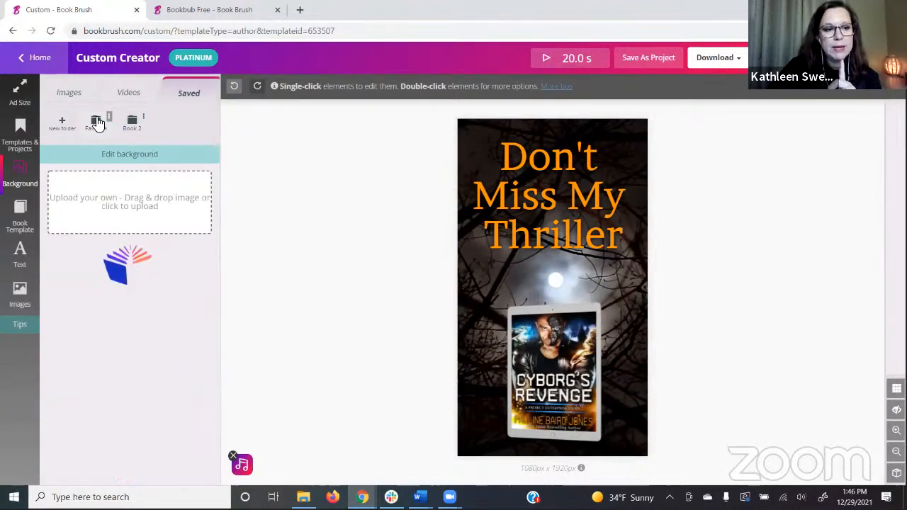
drag(94, 129, 80, 115)
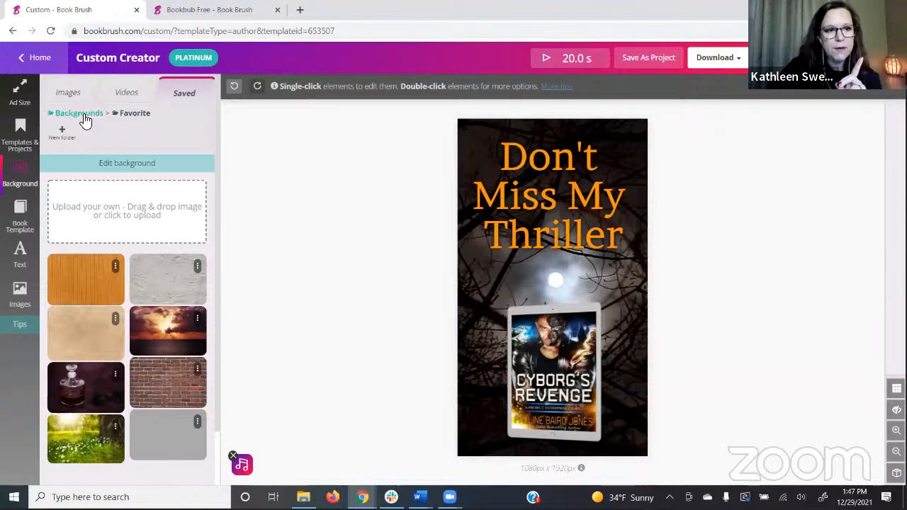
drag(95, 119, 201, 121)
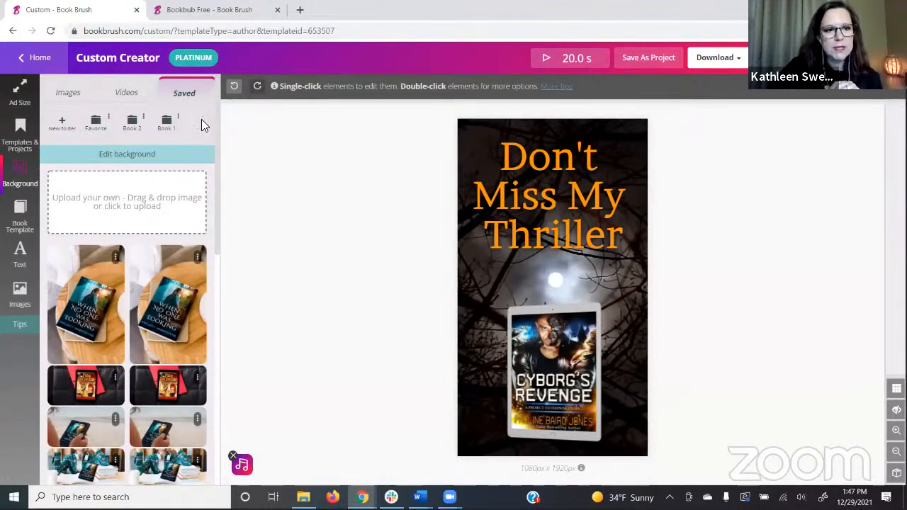
click(110, 118)
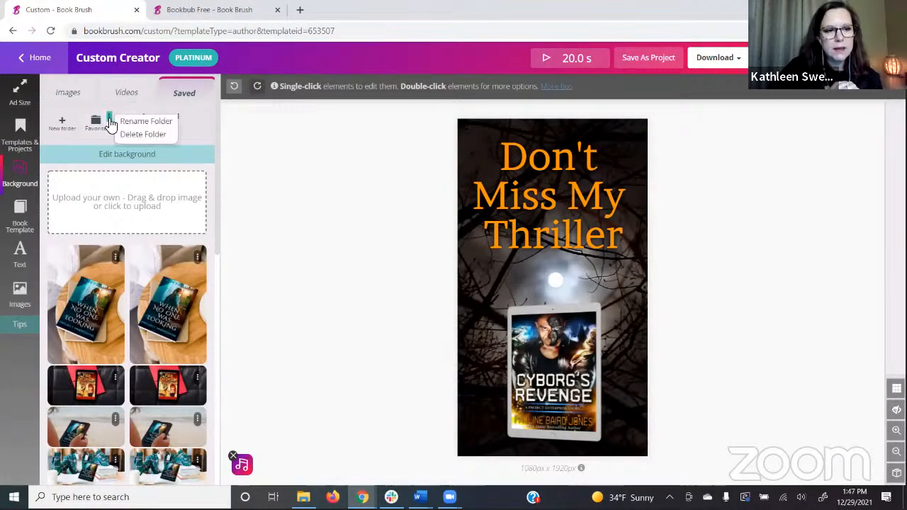
click(204, 132)
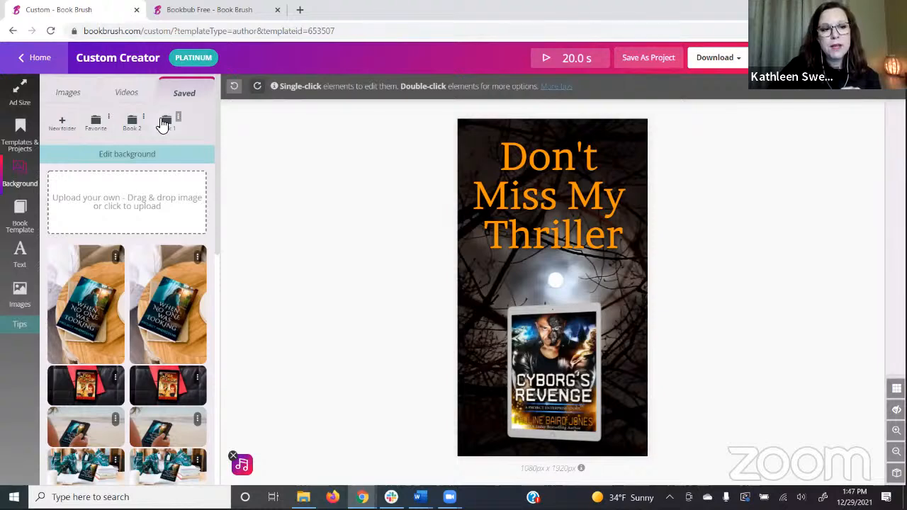
click(97, 125)
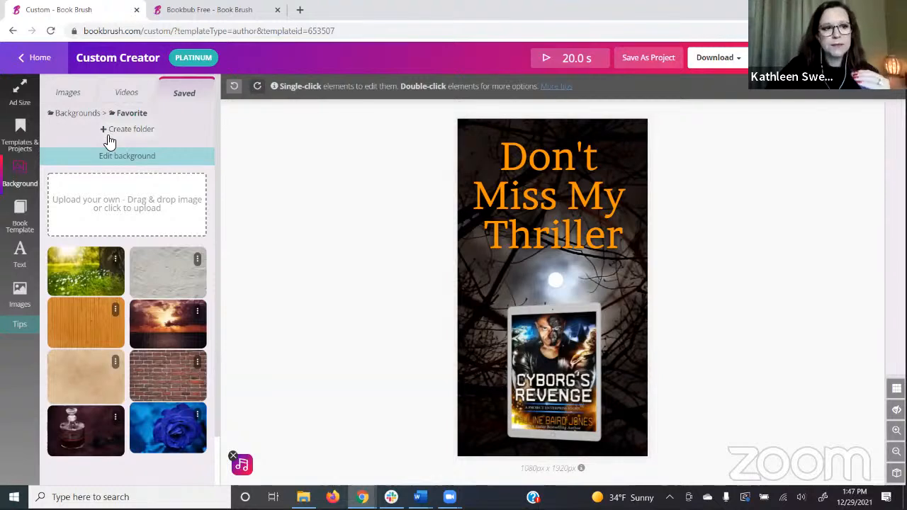
click(76, 114)
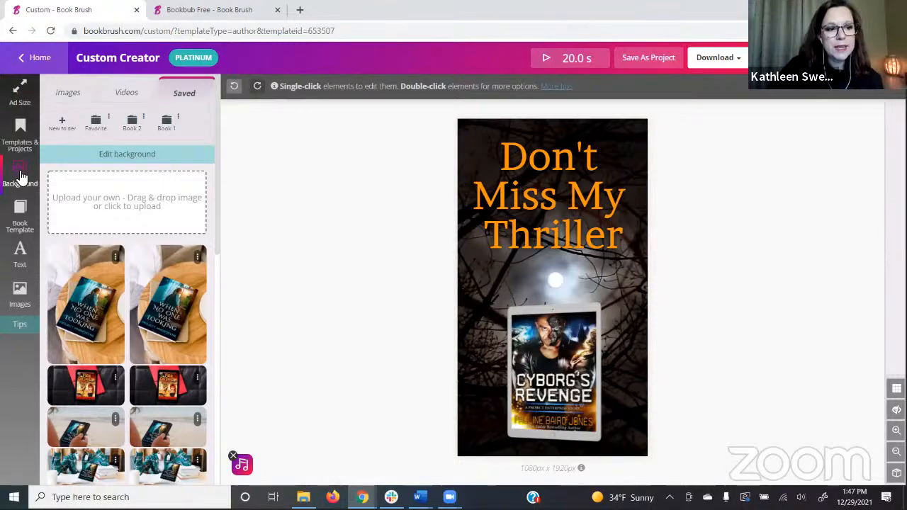
Step: Examine the book cover library and the options for The Kiss Keeper cover, plus the uploaded images and their folders
click(24, 216)
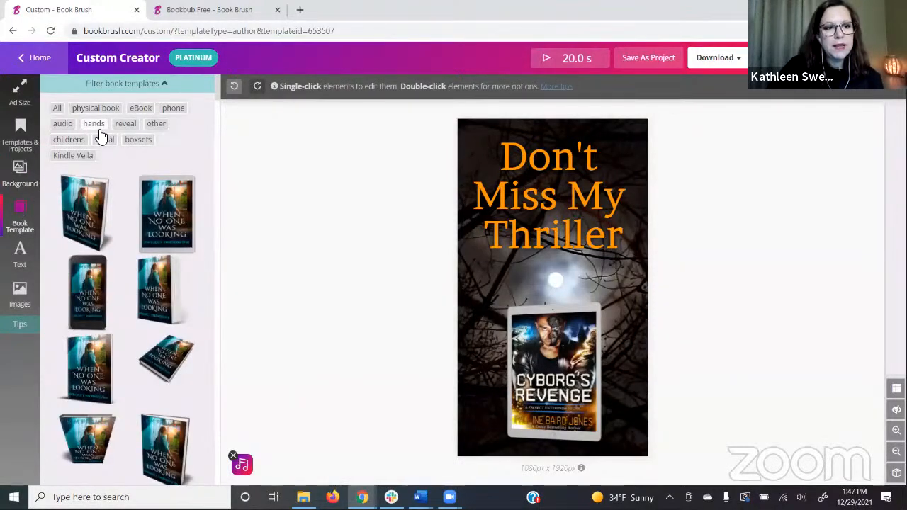
click(83, 211)
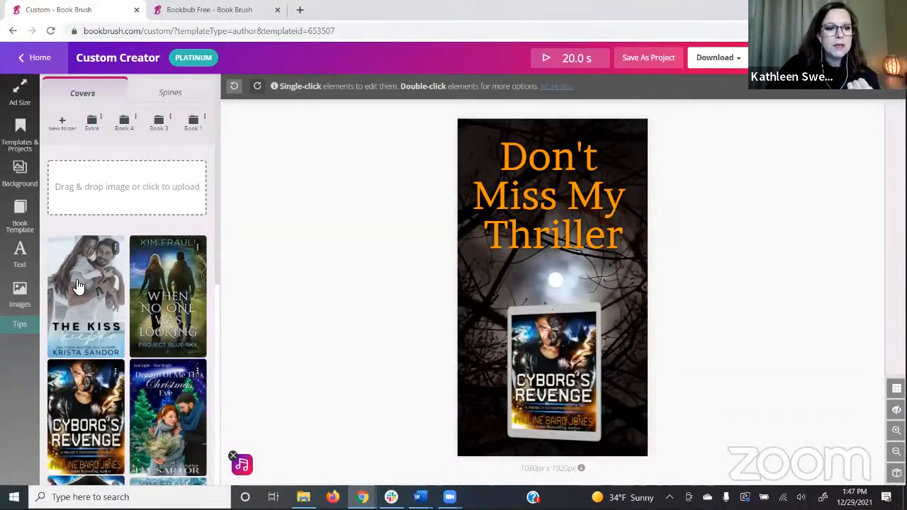
click(118, 253)
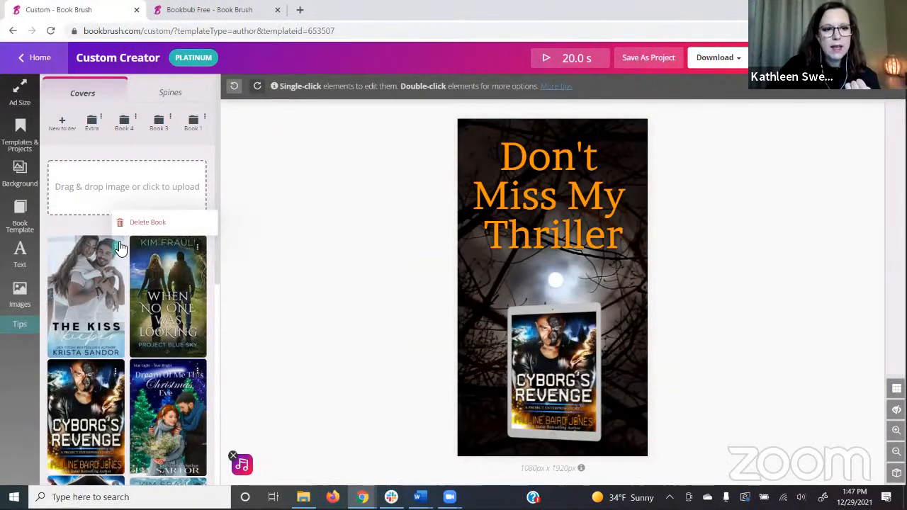
click(237, 223)
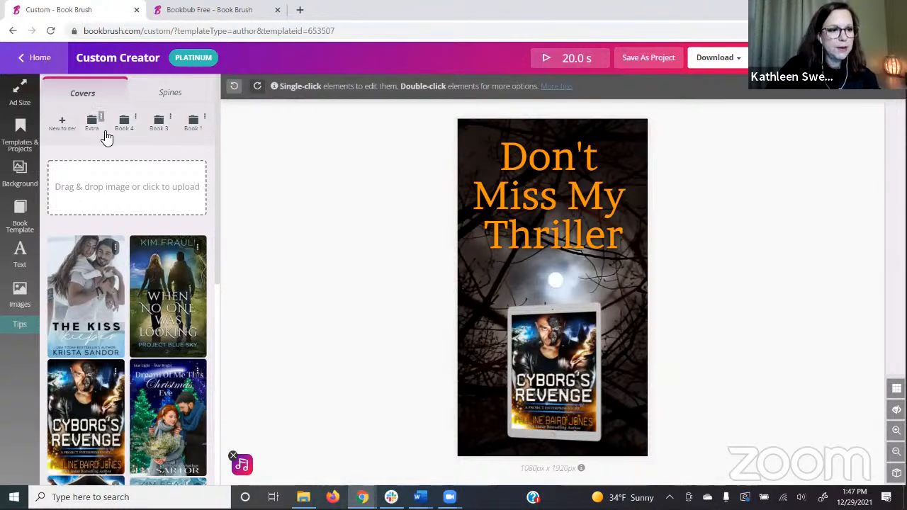
click(19, 299)
click(125, 93)
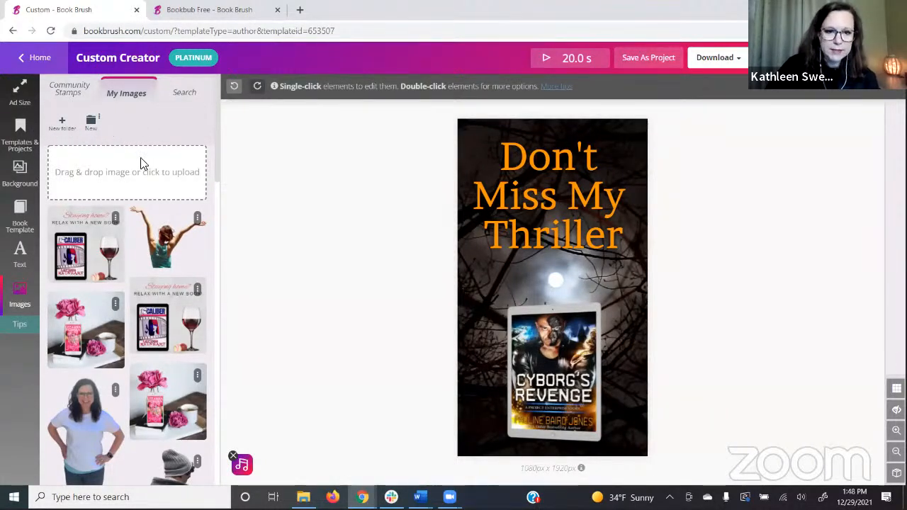
scroll(185, 202, down, 2)
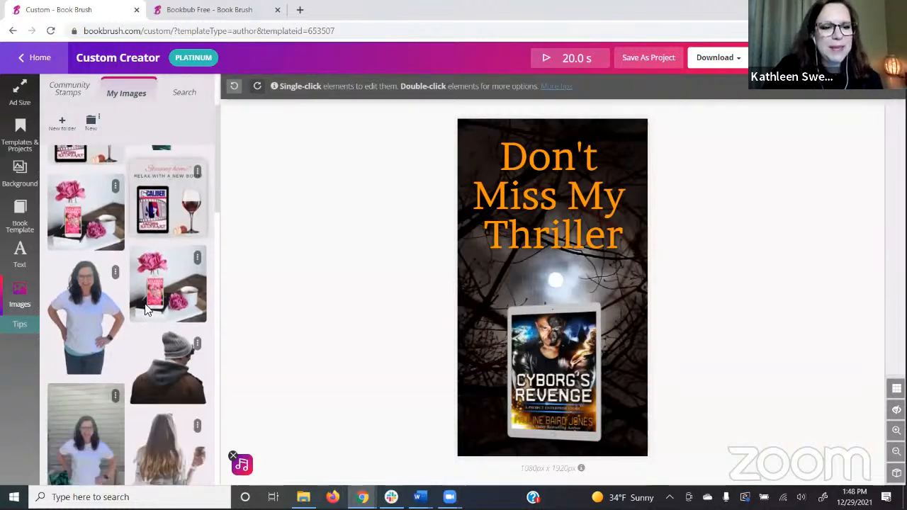
scroll(130, 354, up, 2)
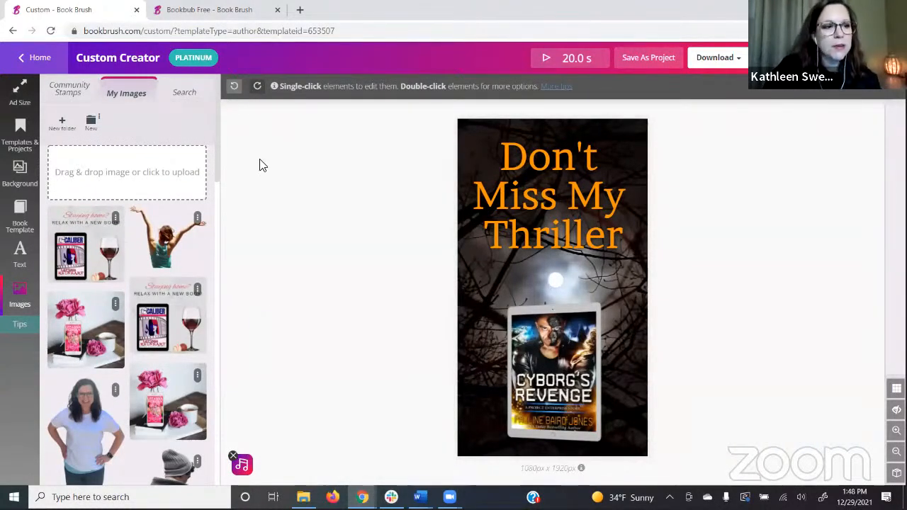
Step: Load the "I stayed up all night... reading a book" community template from the Animated Mockups collection
click(18, 133)
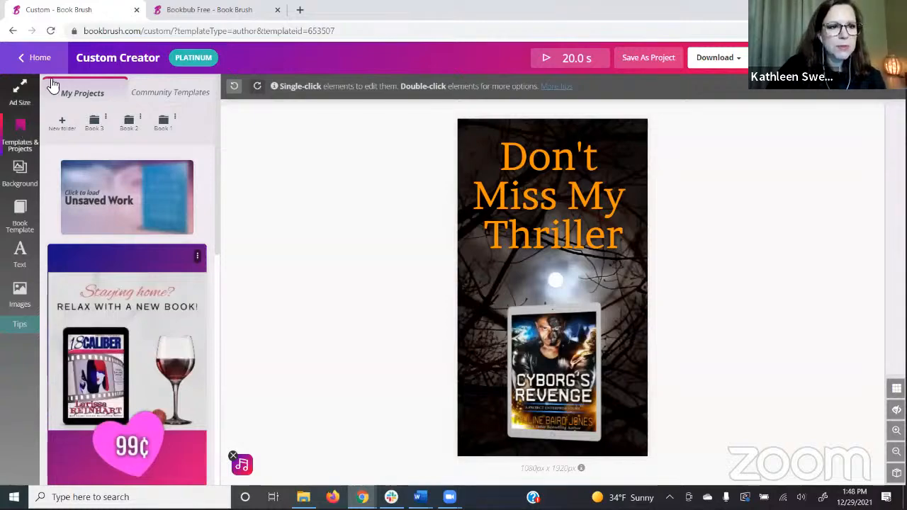
click(174, 91)
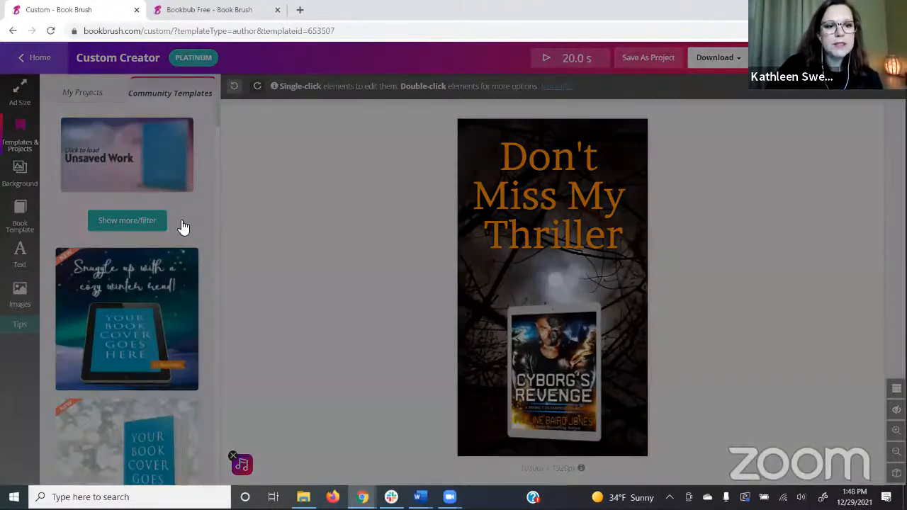
click(164, 219)
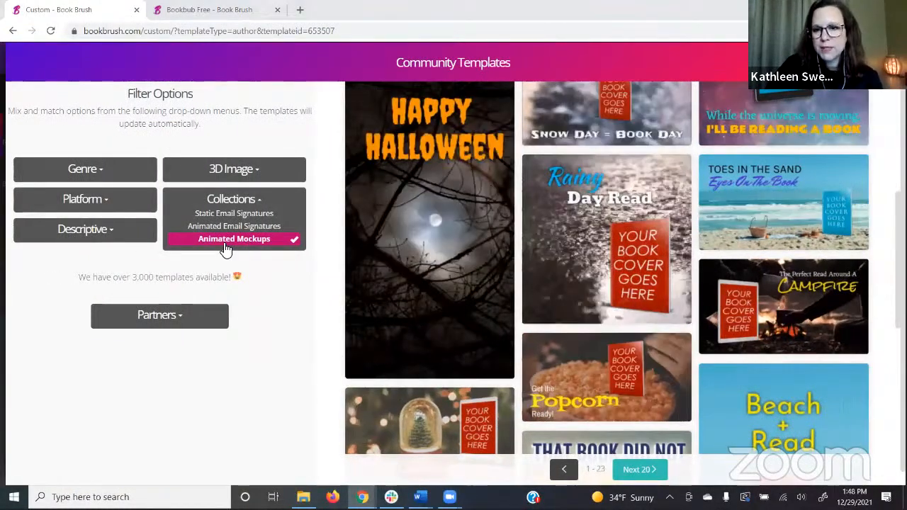
scroll(676, 260, down, 4)
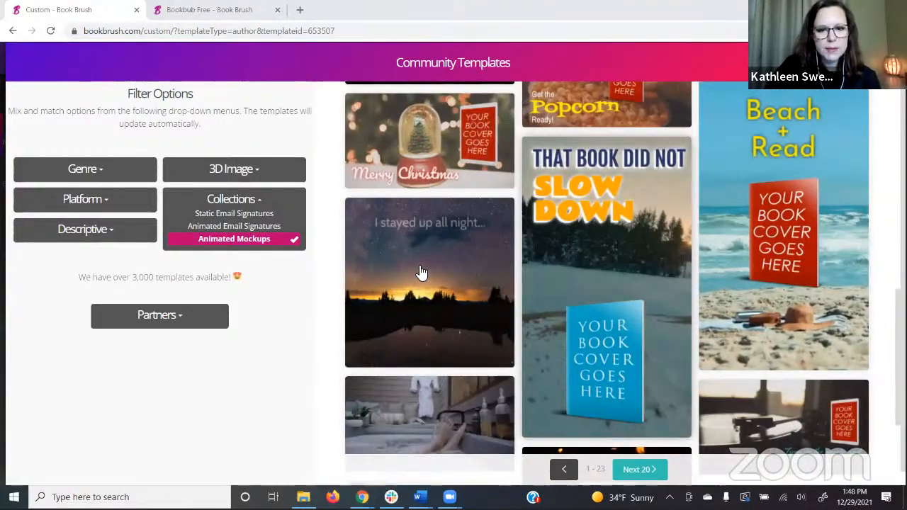
click(496, 298)
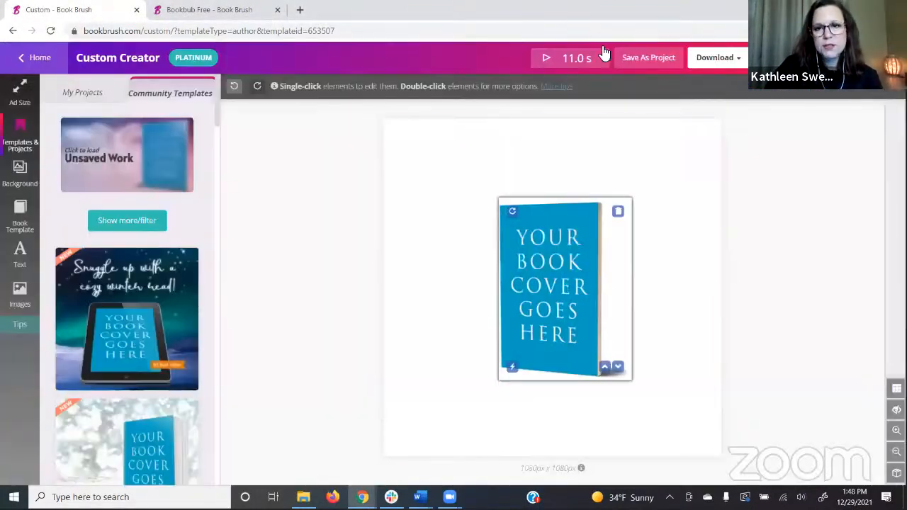
Step: Swap the template's placeholder book cover for The Kiss Keeper cover and preview the animation
click(552, 255)
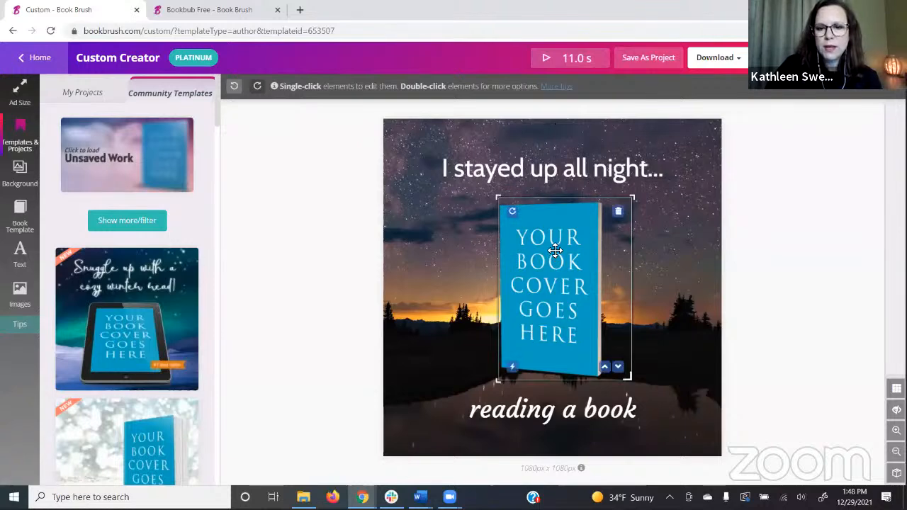
click(422, 88)
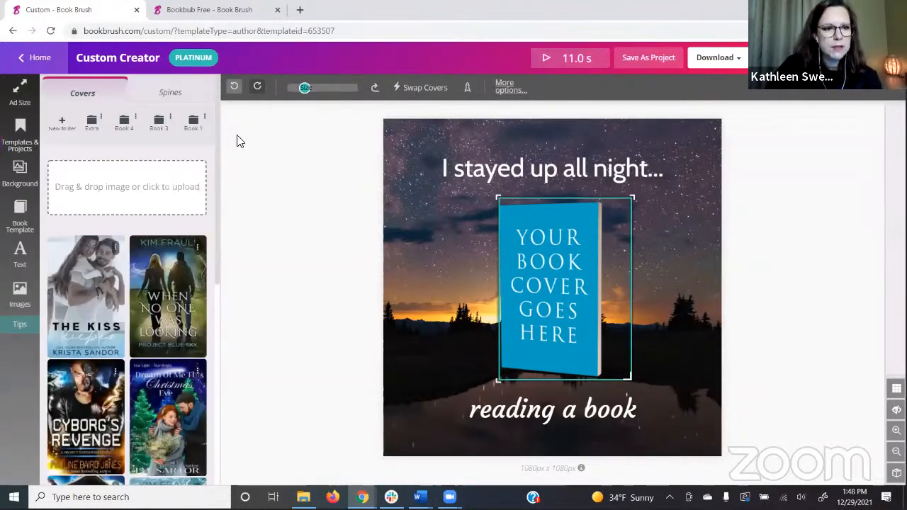
click(60, 298)
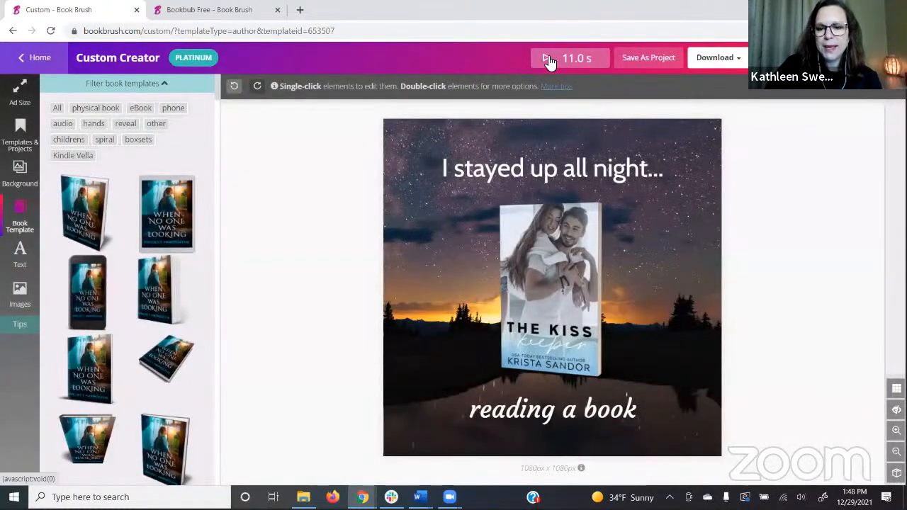
click(549, 62)
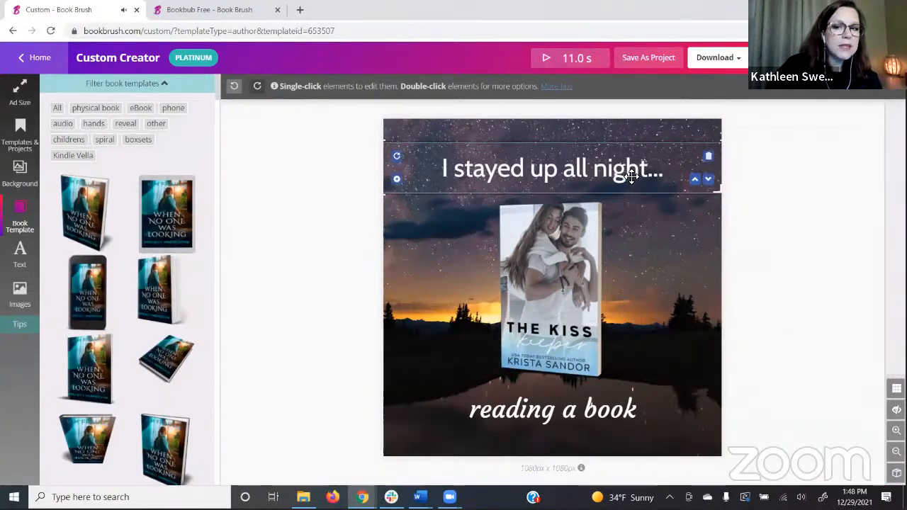
Step: Resize the "I stayed up all night..." graphic to the 1080 x 1920 TikTok size
click(546, 166)
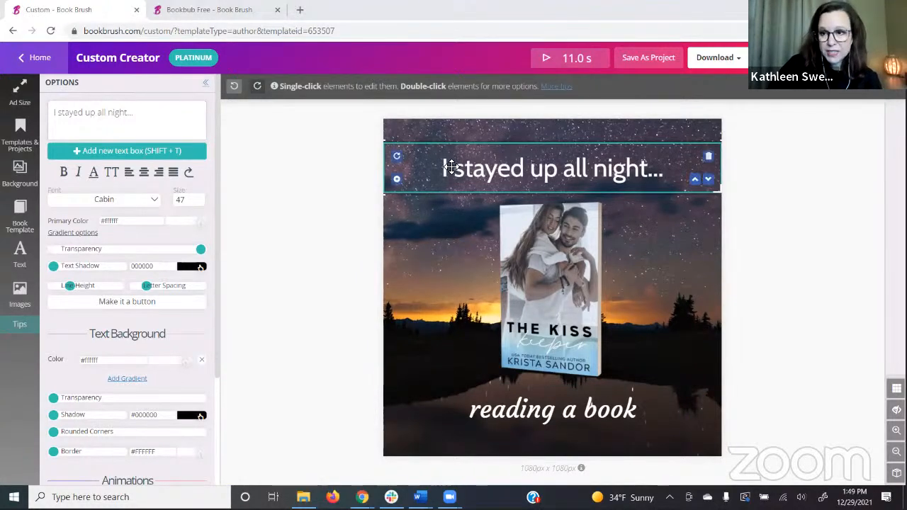
click(19, 90)
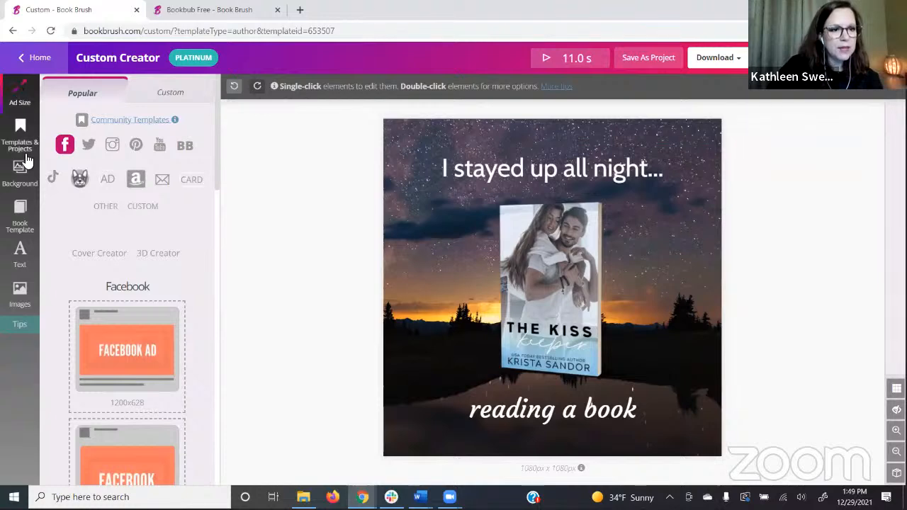
click(54, 180)
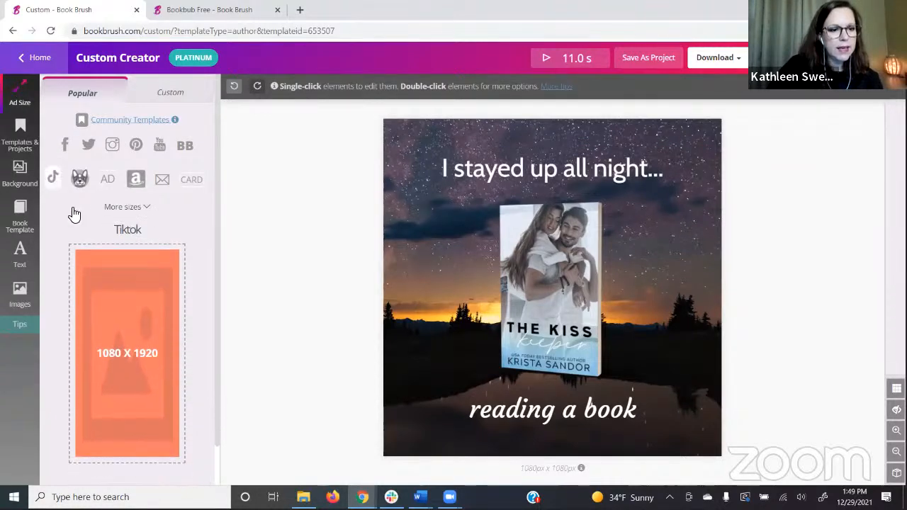
click(123, 356)
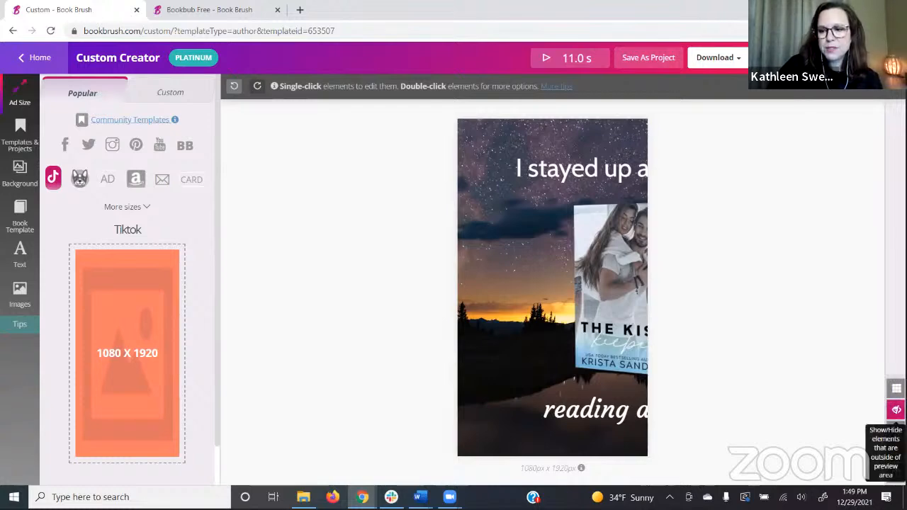
Step: With off-canvas elements shown, fit the headline, book cover and "reading a book" text inside the vertical frame, then hide the overflow and preview the video
click(896, 410)
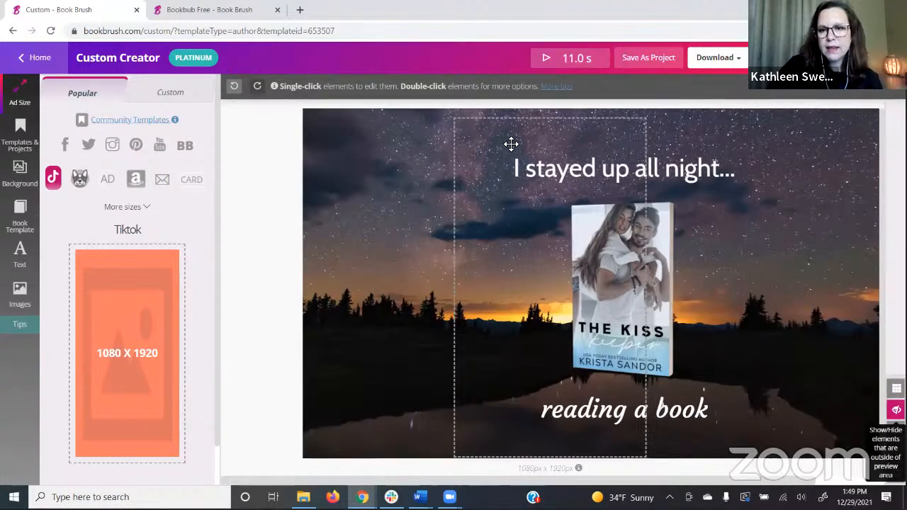
drag(511, 144, 473, 121)
drag(422, 141, 506, 147)
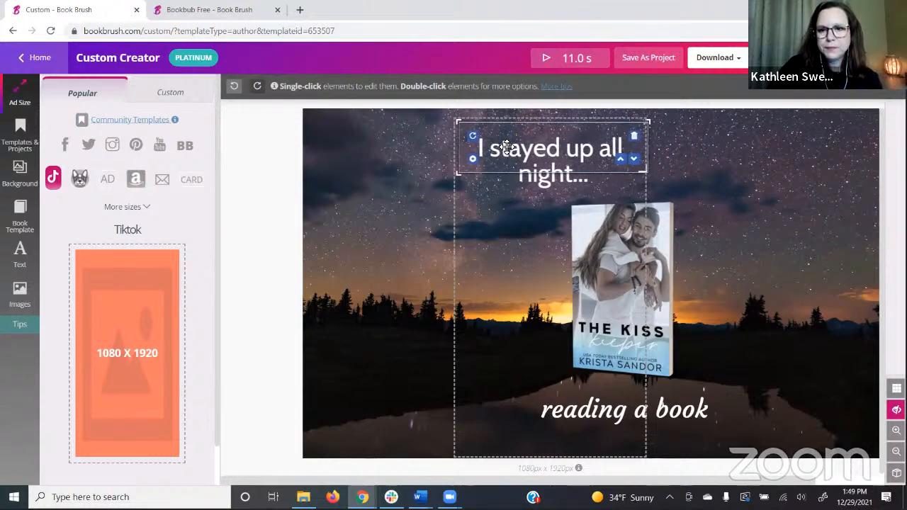
click(606, 287)
drag(606, 287, 529, 293)
click(608, 414)
drag(607, 414, 538, 424)
click(602, 161)
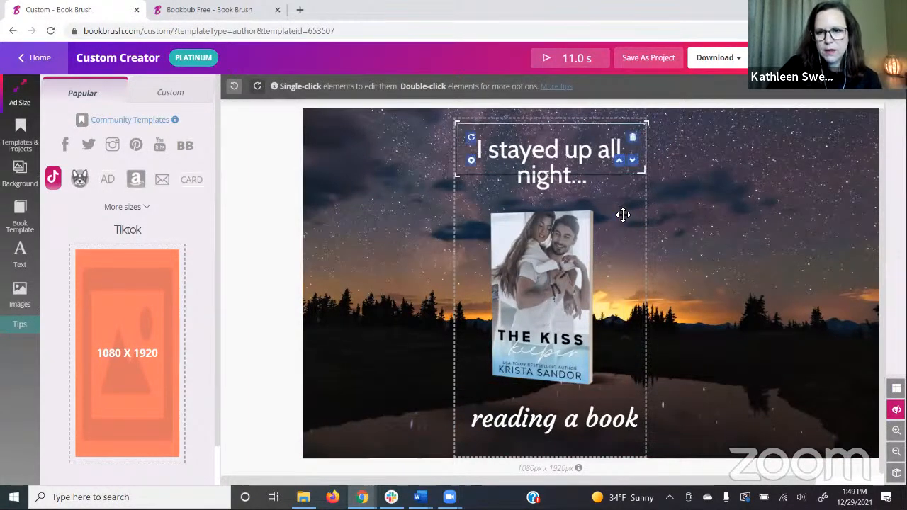
click(896, 410)
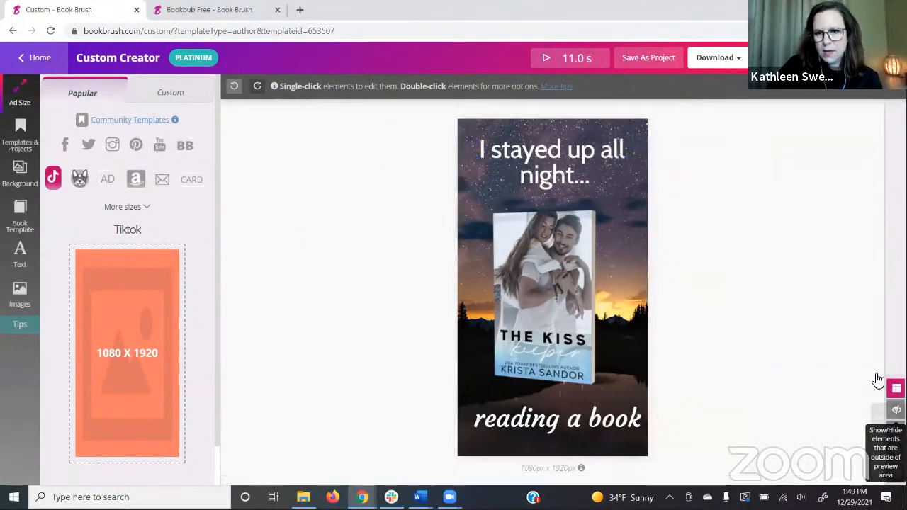
click(560, 61)
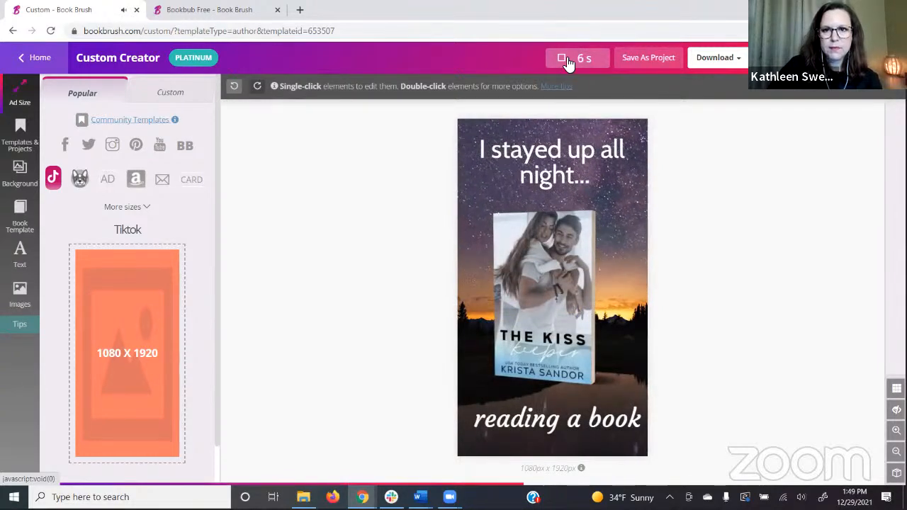
click(567, 61)
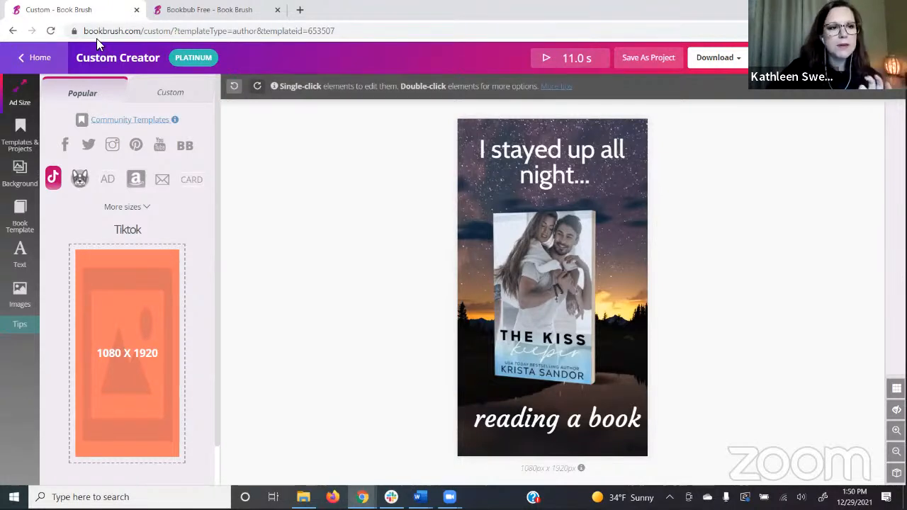
Step: Examine the Collections filter options in the community templates, and close the template browser
click(127, 122)
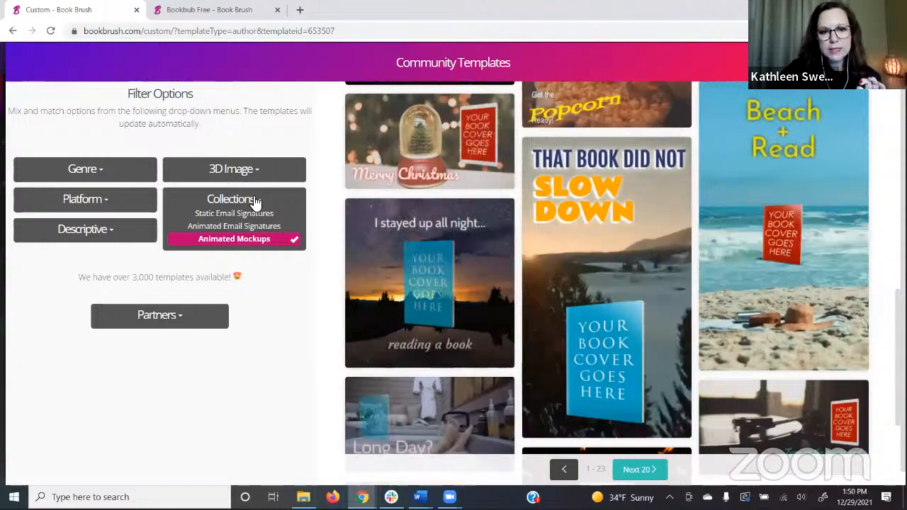
click(226, 202)
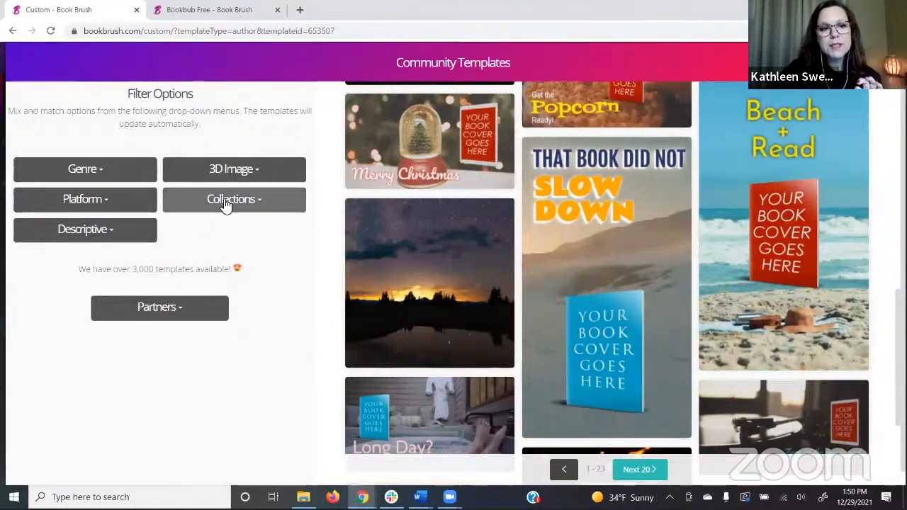
click(225, 202)
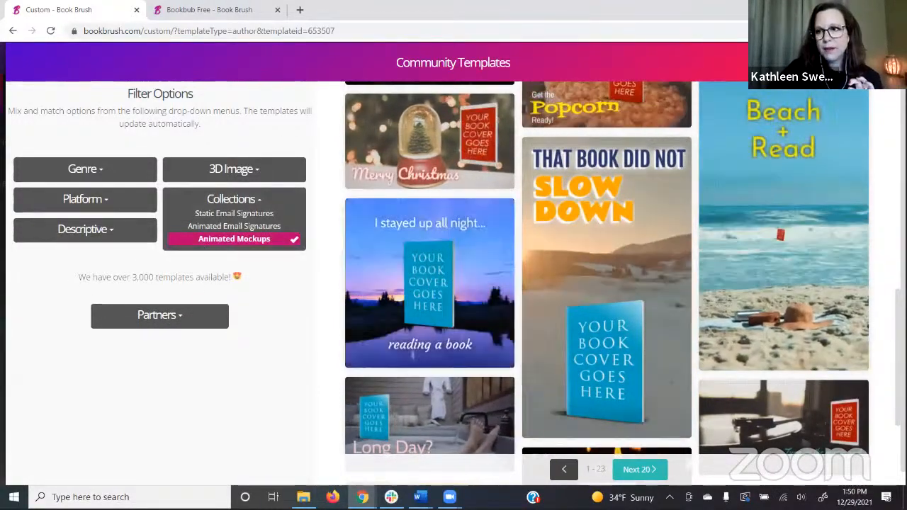
key(Escape)
Step: Leave the current design without saving, look over the Custom Templates page, and start a new blank Custom Creator project
click(47, 60)
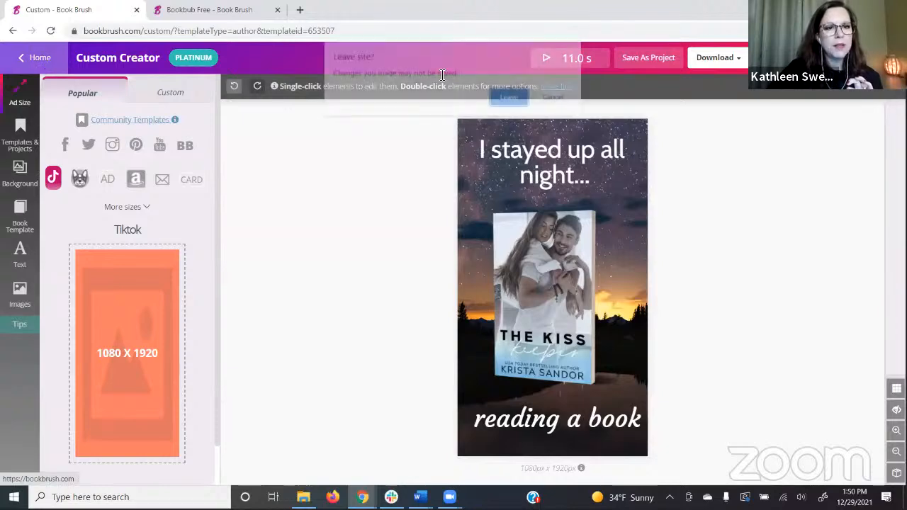
click(502, 95)
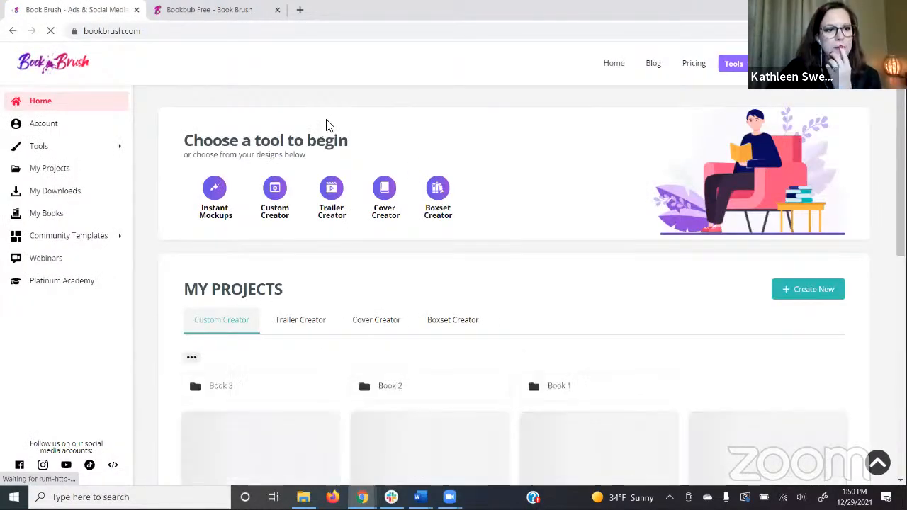
mouse_move(81, 239)
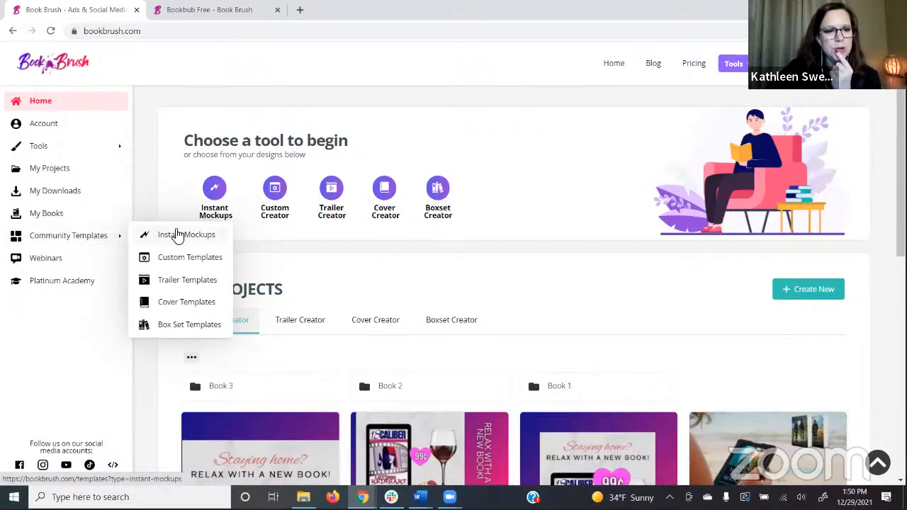
click(186, 262)
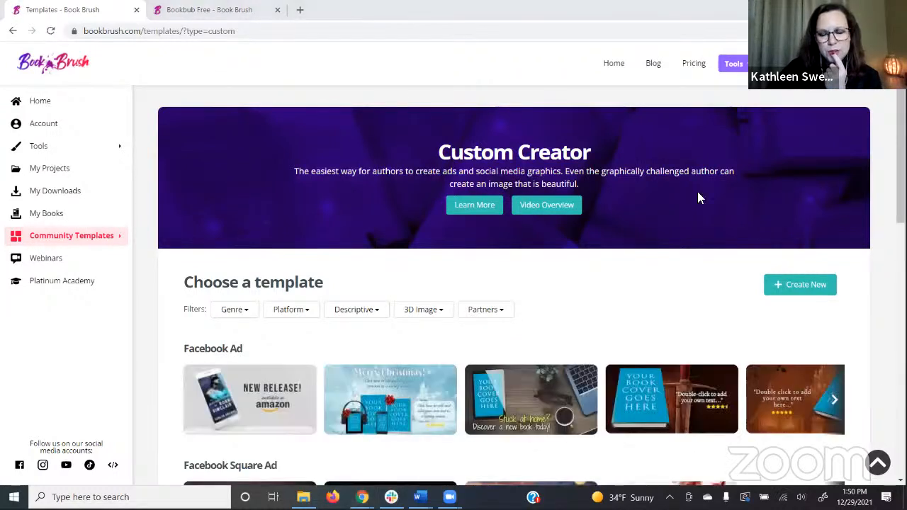
scroll(697, 198, down, 1)
scroll(697, 198, down, 1)
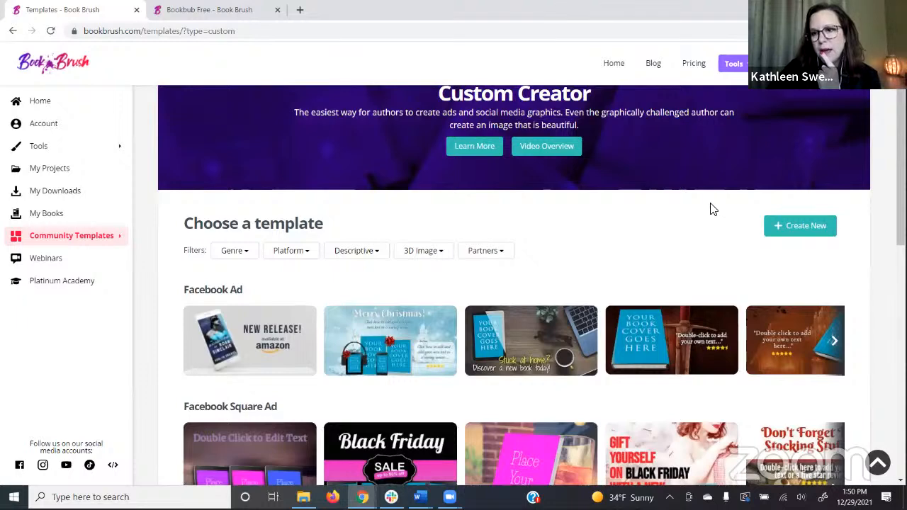
click(791, 231)
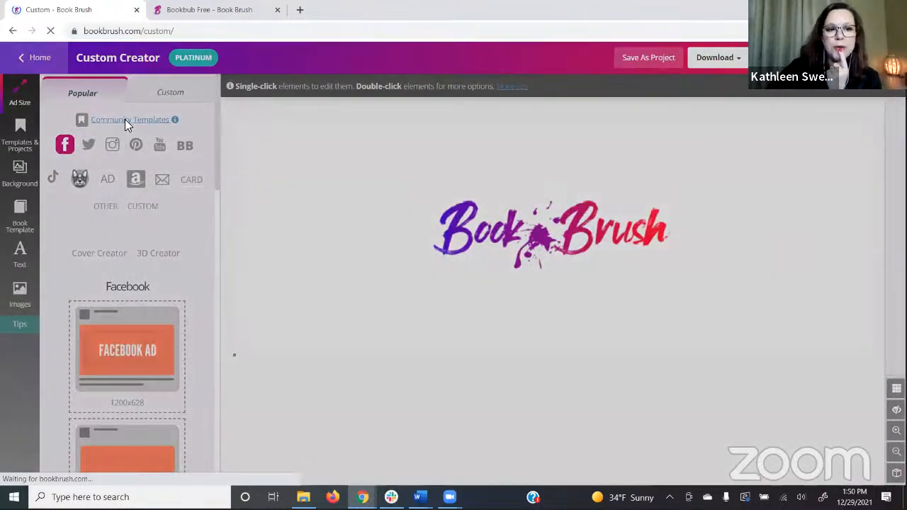
Step: Filter the community templates to the Animated Mockups collection, examine the available designs, and close the template browser
click(125, 119)
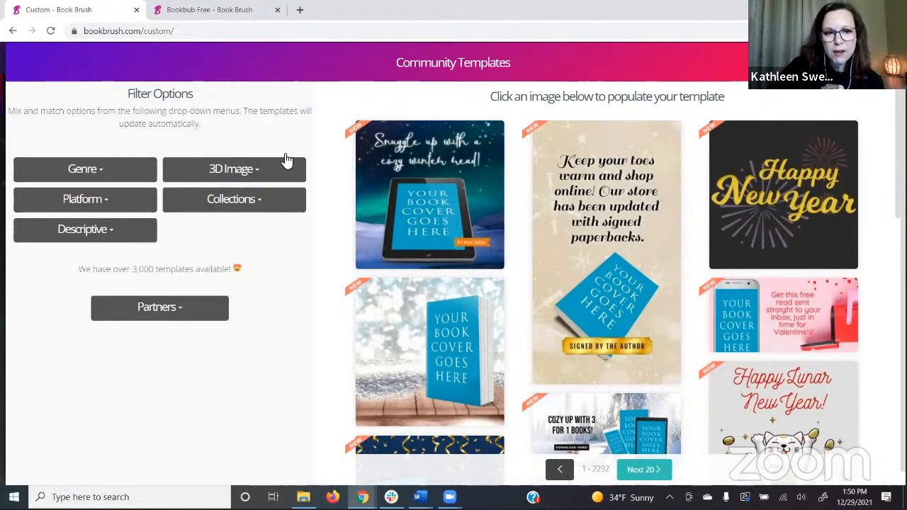
click(262, 202)
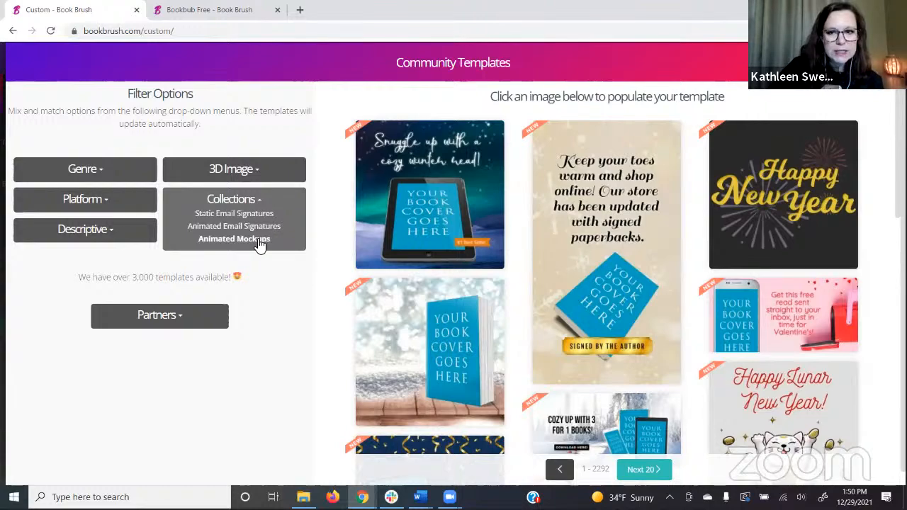
click(260, 240)
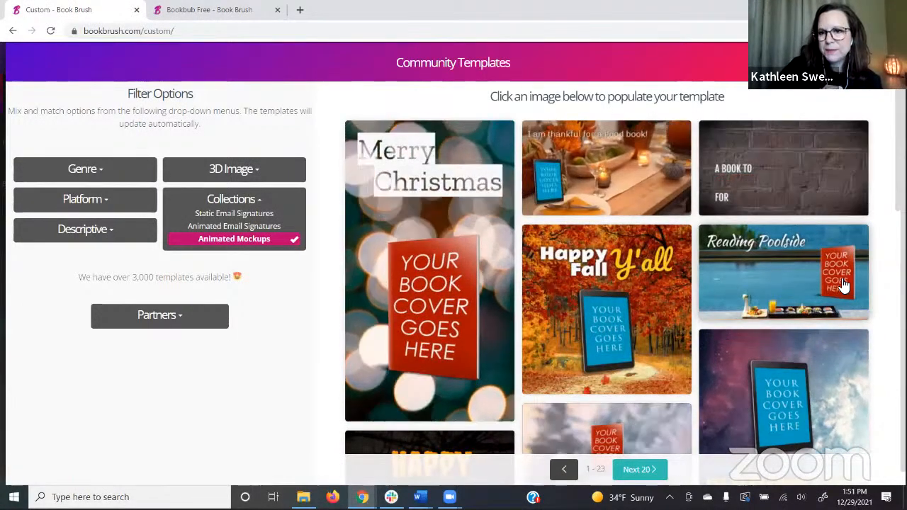
scroll(843, 284, down, 4)
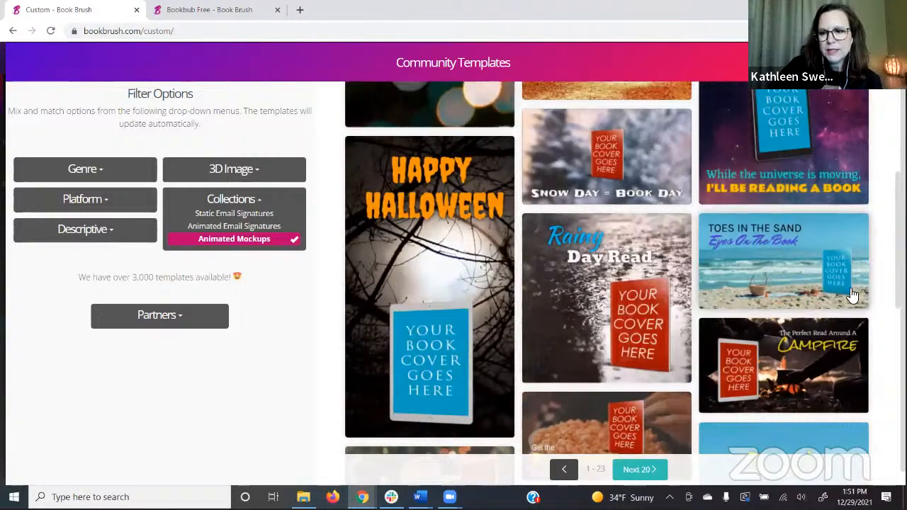
scroll(852, 295, down, 10)
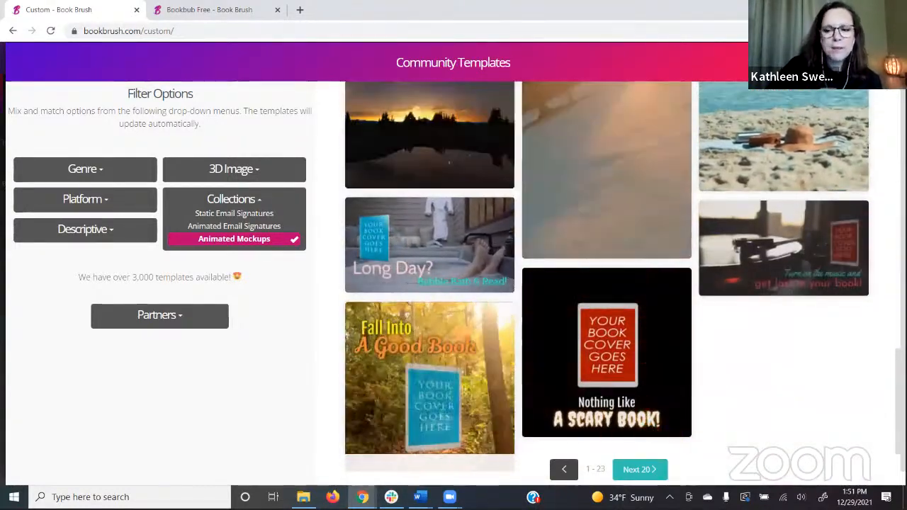
click(808, 248)
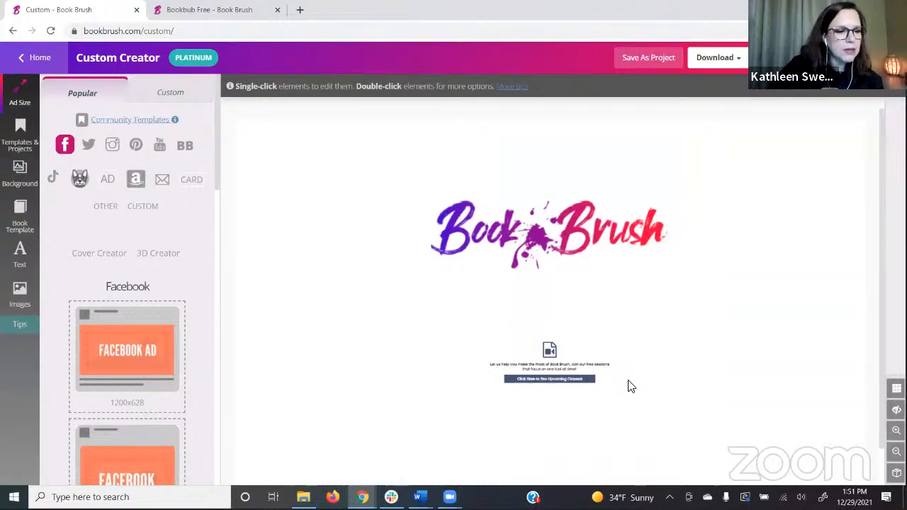